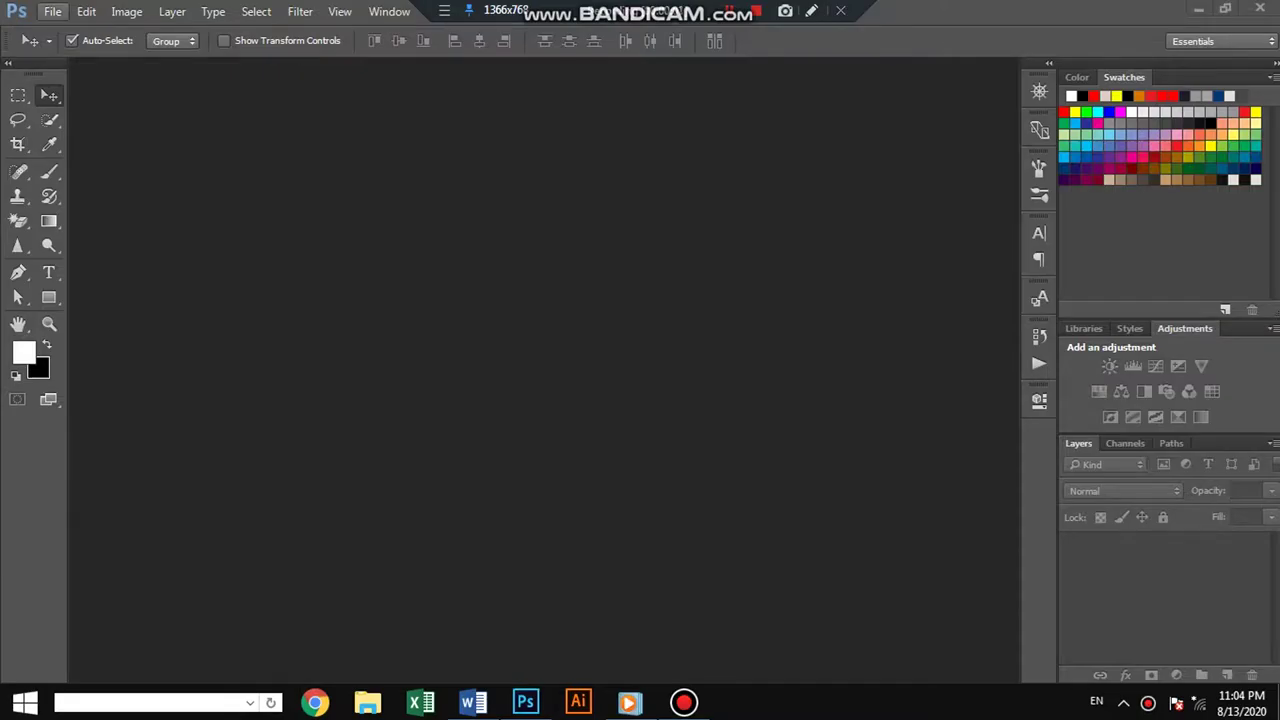
# Step: Create a blank white A4 document (210 × 297 mm, 300 ppi) from the International Paper preset
pyautogui.click(52, 11)
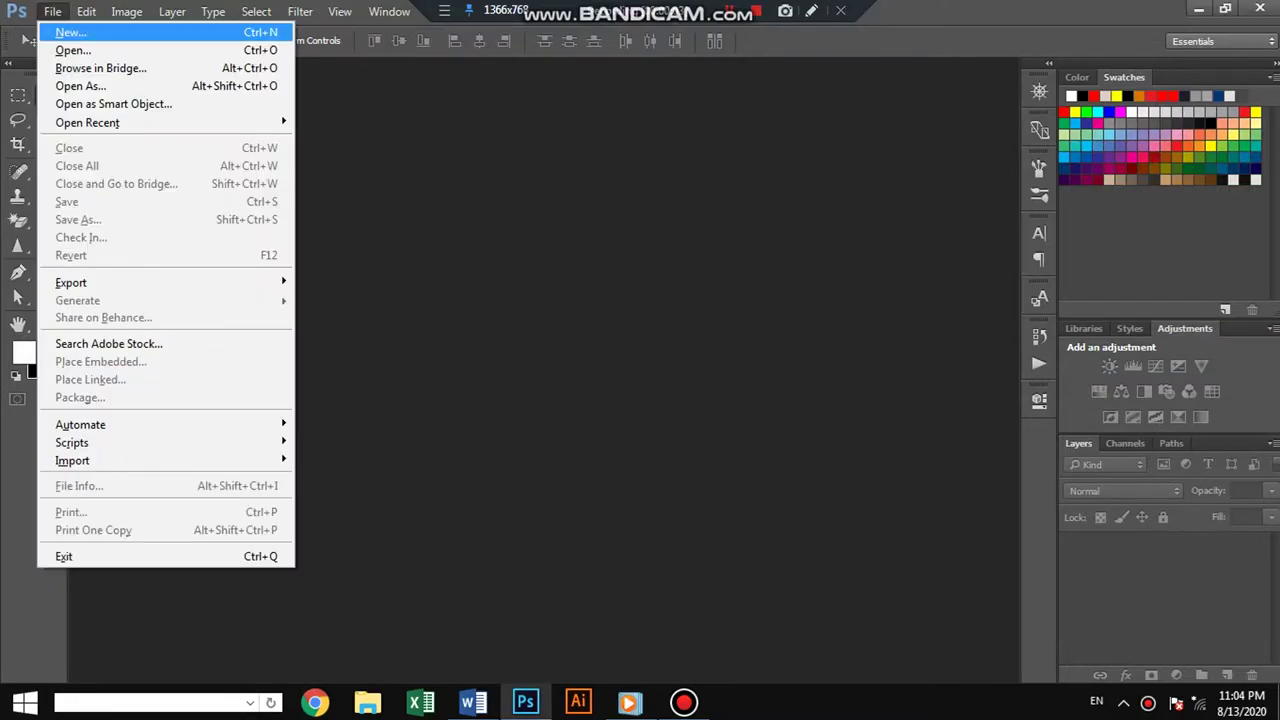
pyautogui.click(70, 32)
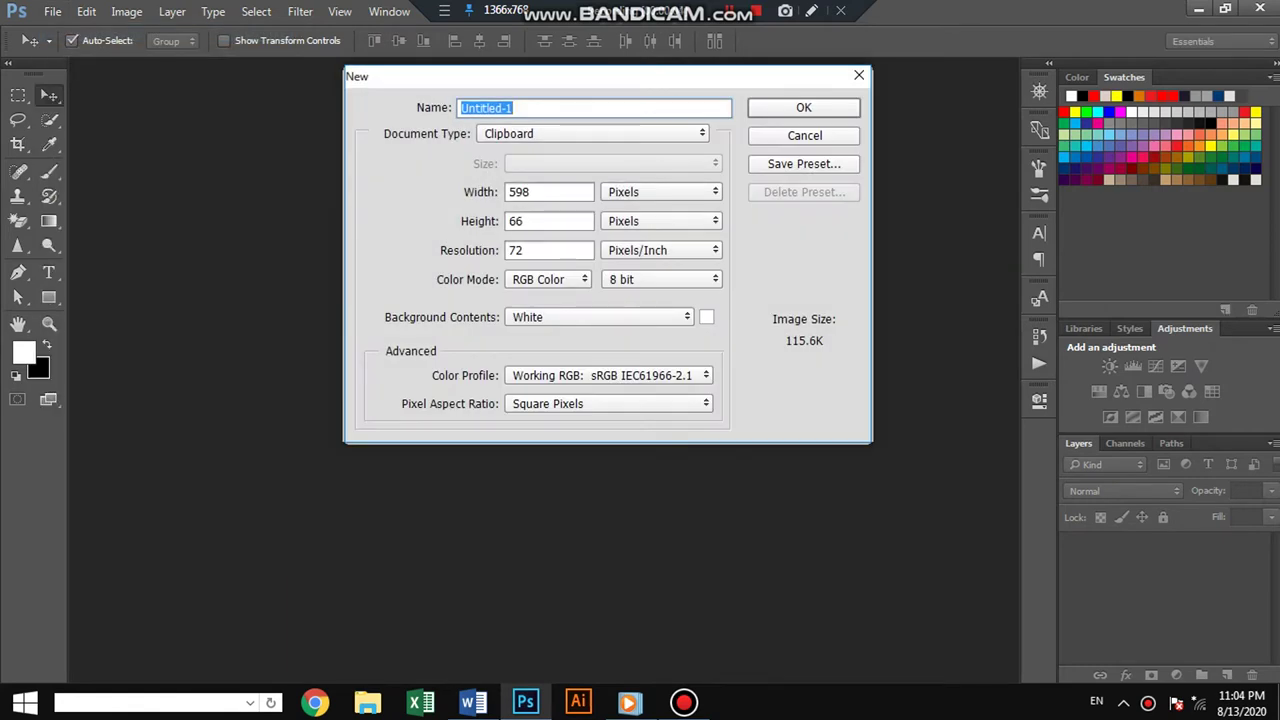
pyautogui.click(592, 133)
pyautogui.press('Up')
pyautogui.press('Up')
pyautogui.press('Up')
pyautogui.press('Return')
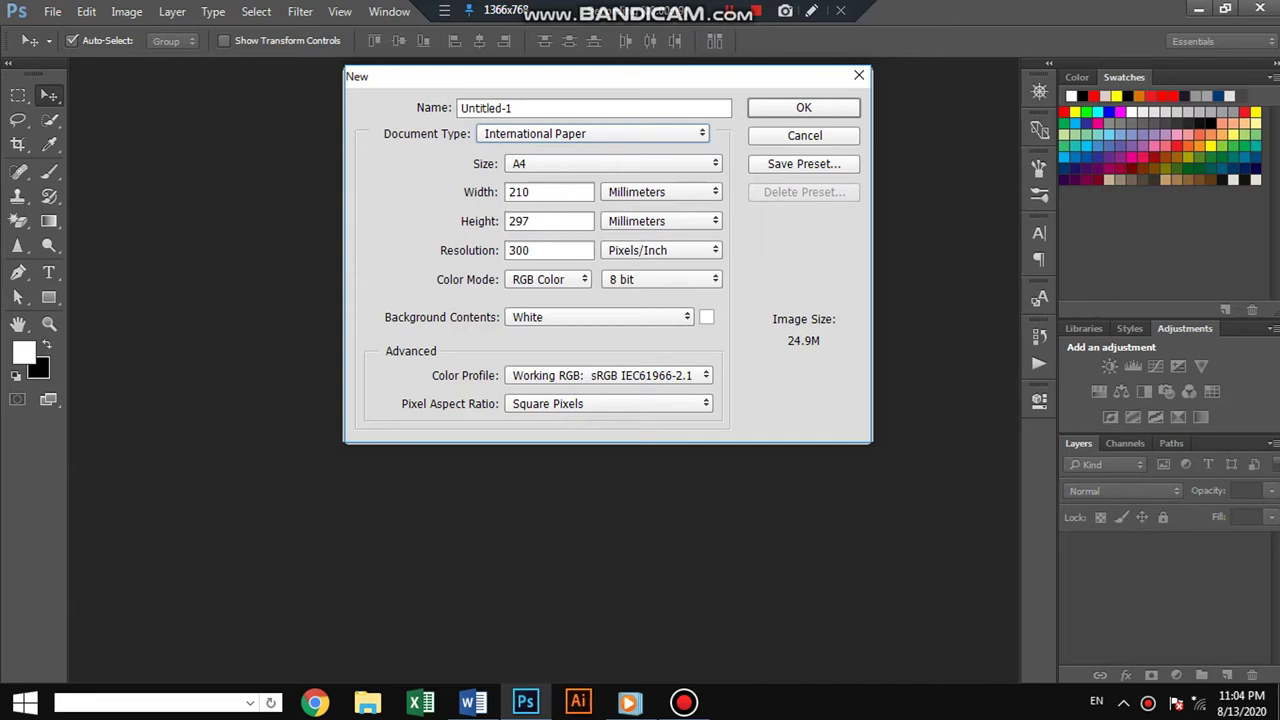
pyautogui.press('Return')
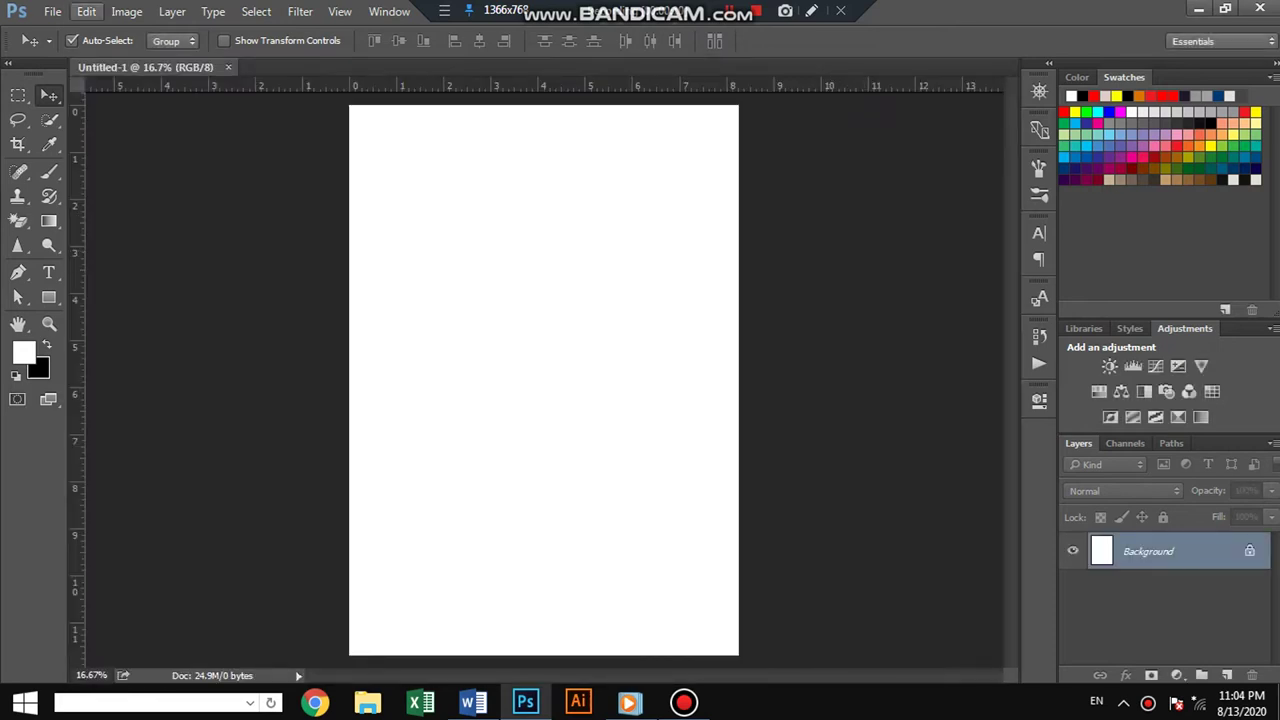
pyautogui.press('alt')
# Step: Open wooden-texture-23, cut the whole image, and close it without saving
pyautogui.press('Down')
pyautogui.press('Down')
pyautogui.press('Escape')
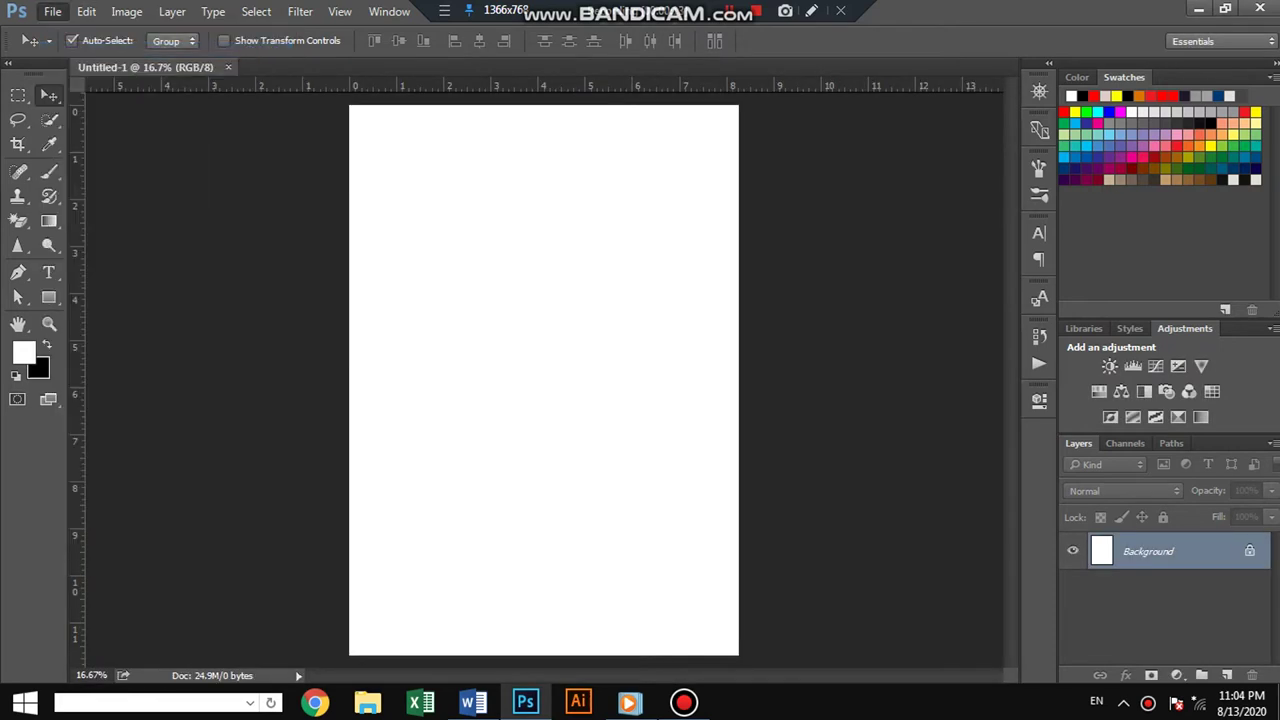
pyautogui.hotkey('ctrl', 'o')
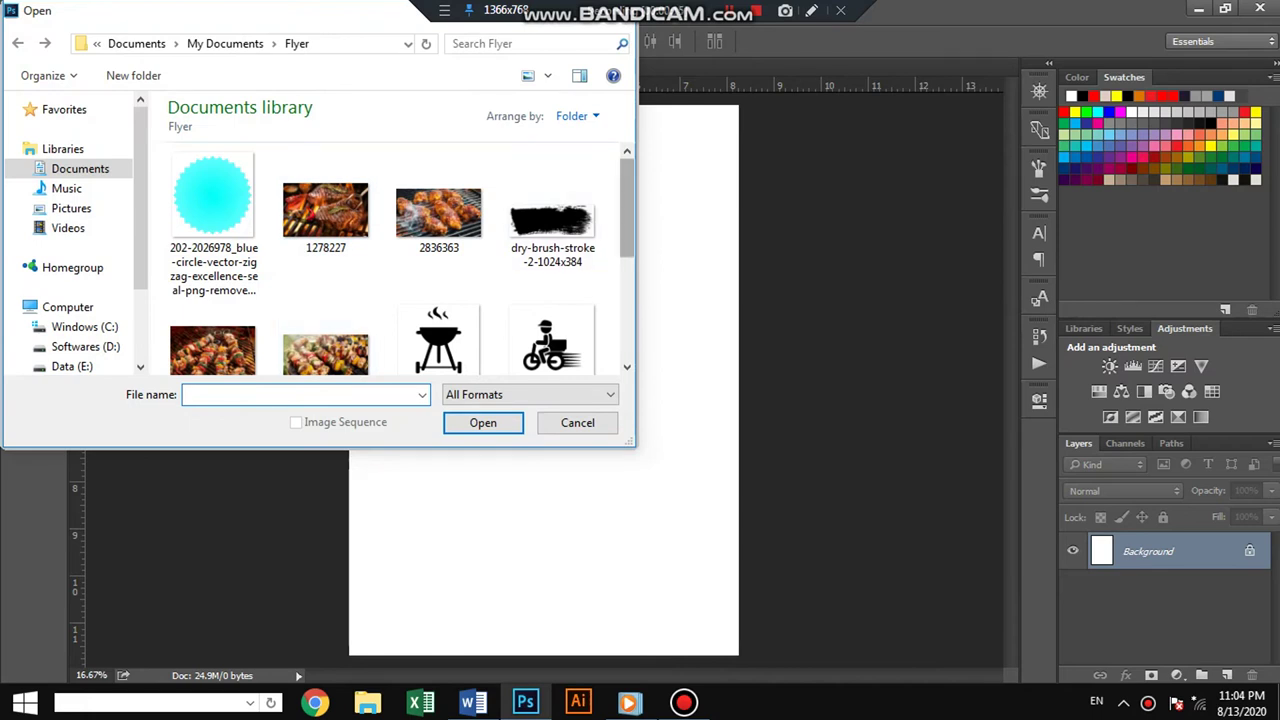
pyautogui.scroll(-2, 420, 220)
pyautogui.scroll(-1, 420, 220)
pyautogui.doubleClick(325, 305)
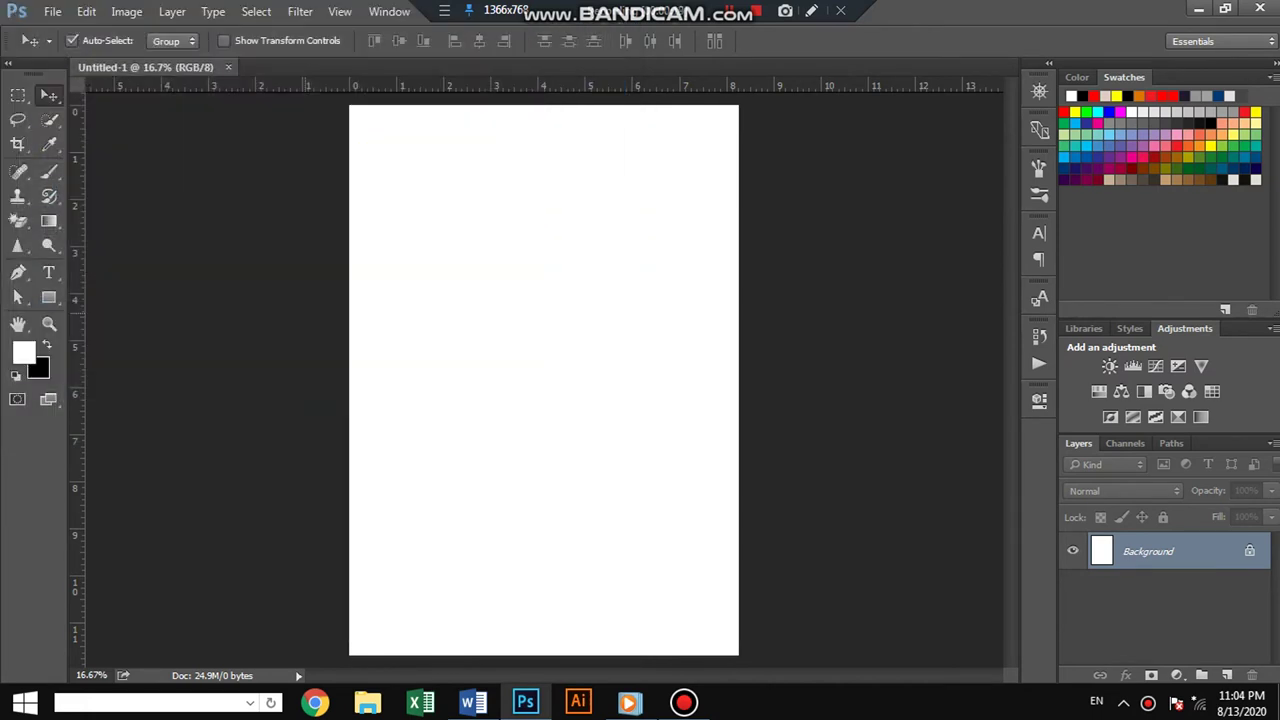
pyautogui.hotkey('ctrl', 'a')
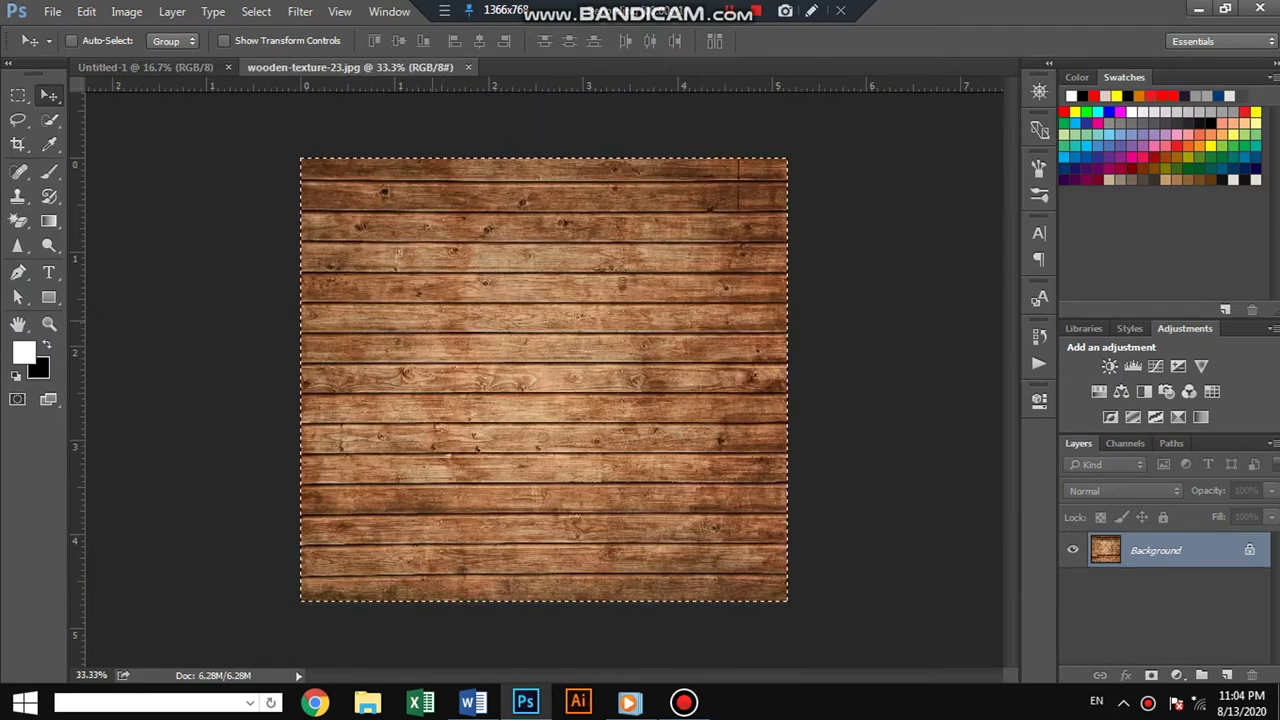
pyautogui.hotkey('ctrl', 'BackSpace')
pyautogui.click(475, 67)
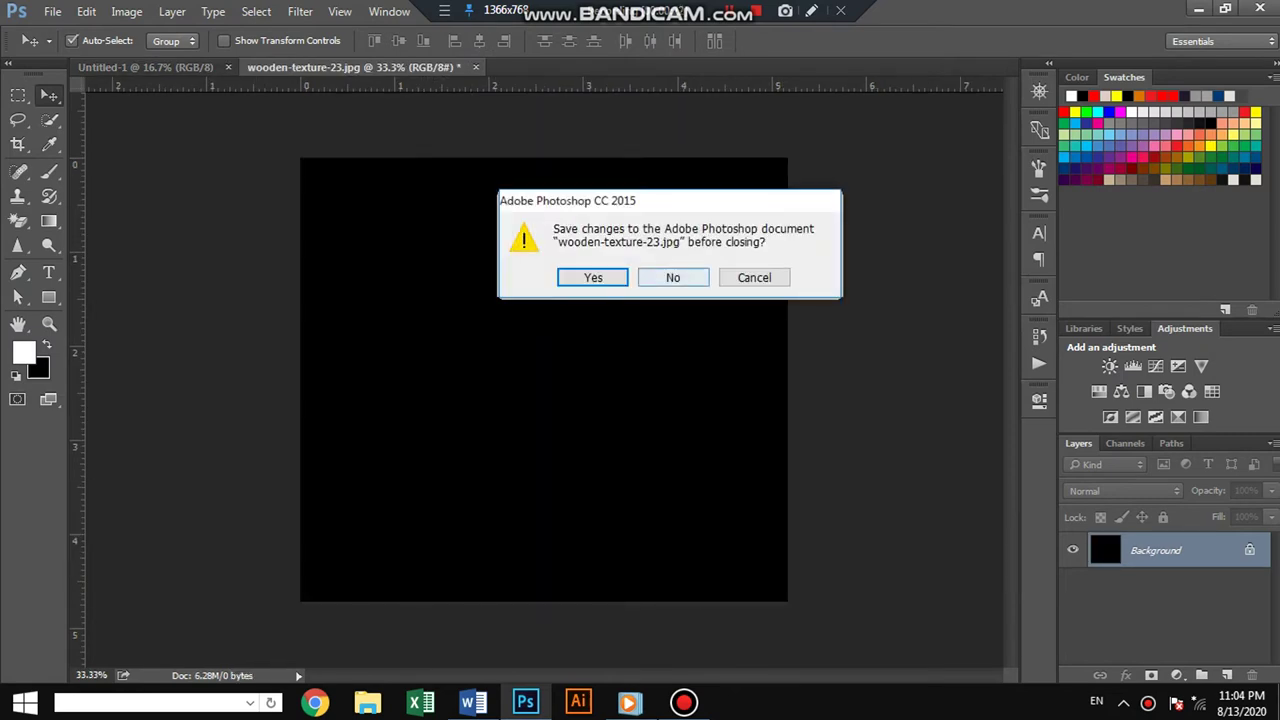
pyautogui.click(672, 276)
# Step: Paste the wood into Untitled-1 and scale it to about 249.5% to fill the page
pyautogui.hotkey('ctrl', 'v')
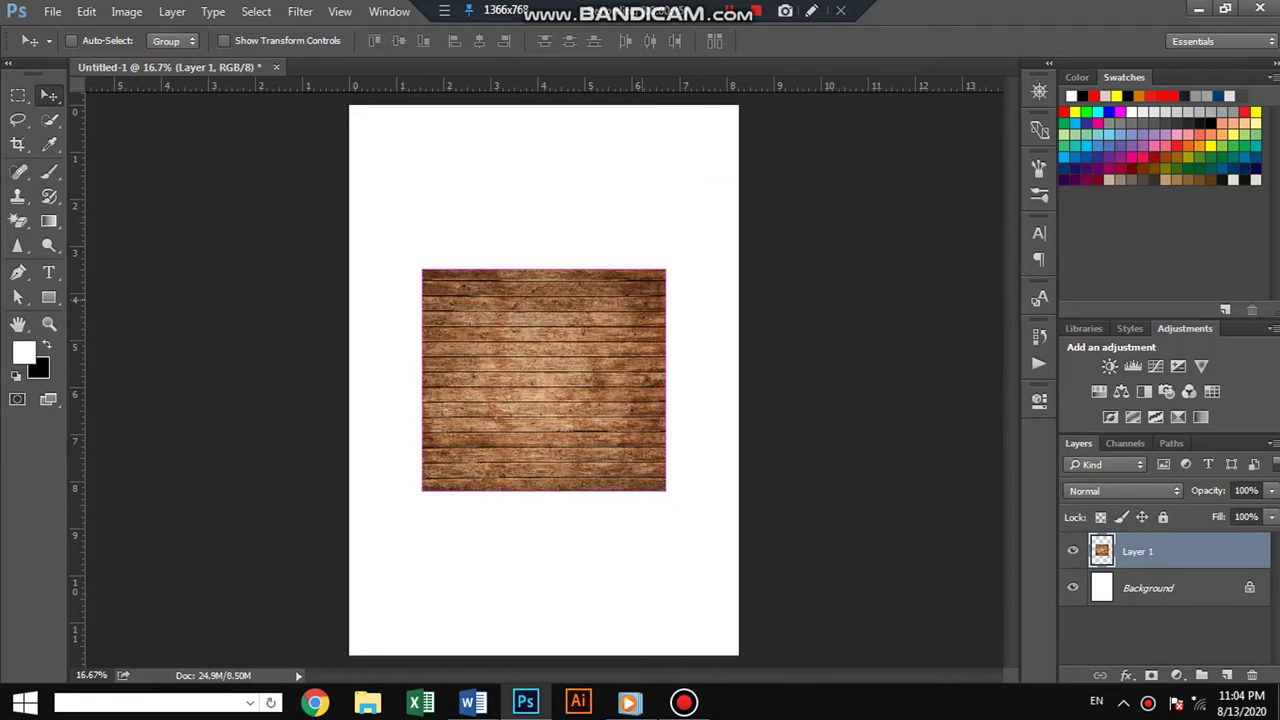
pyautogui.hotkey('ctrl', 't')
pyautogui.keyDown('alt'); pyautogui.moveTo(666, 490); pyautogui.dragTo(847, 657); pyautogui.keyUp('alt')
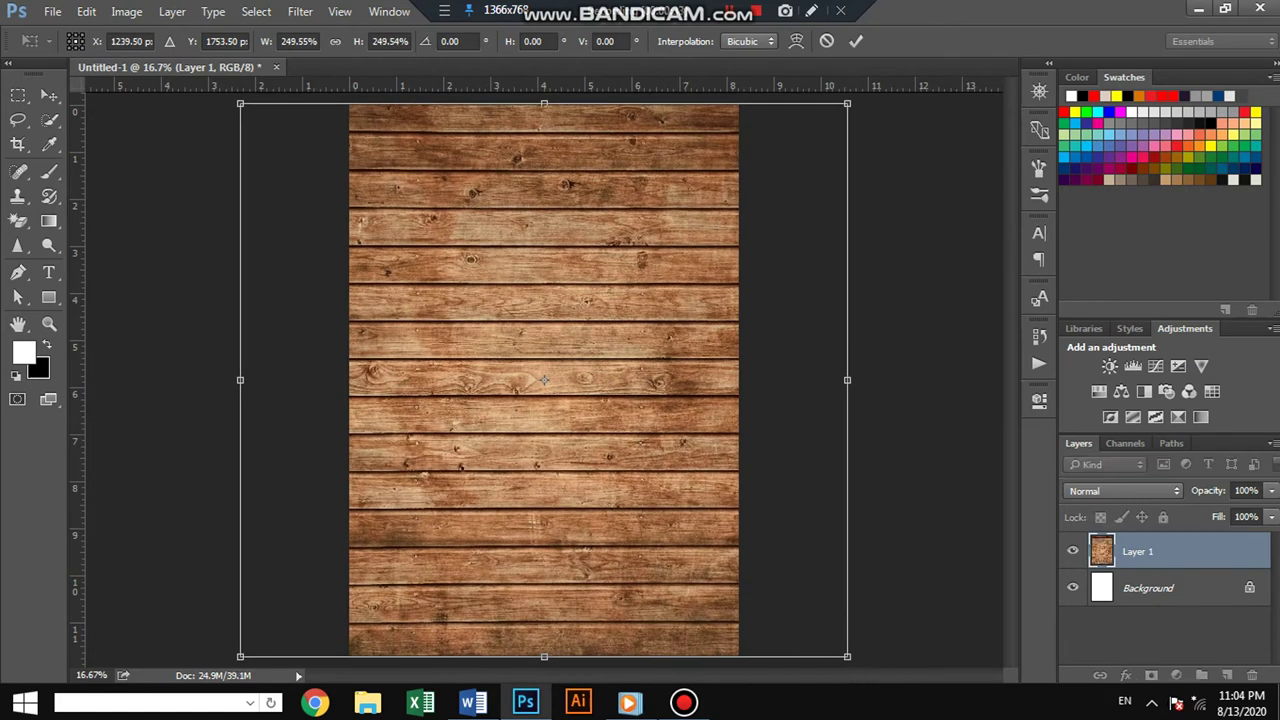
pyautogui.press('Return')
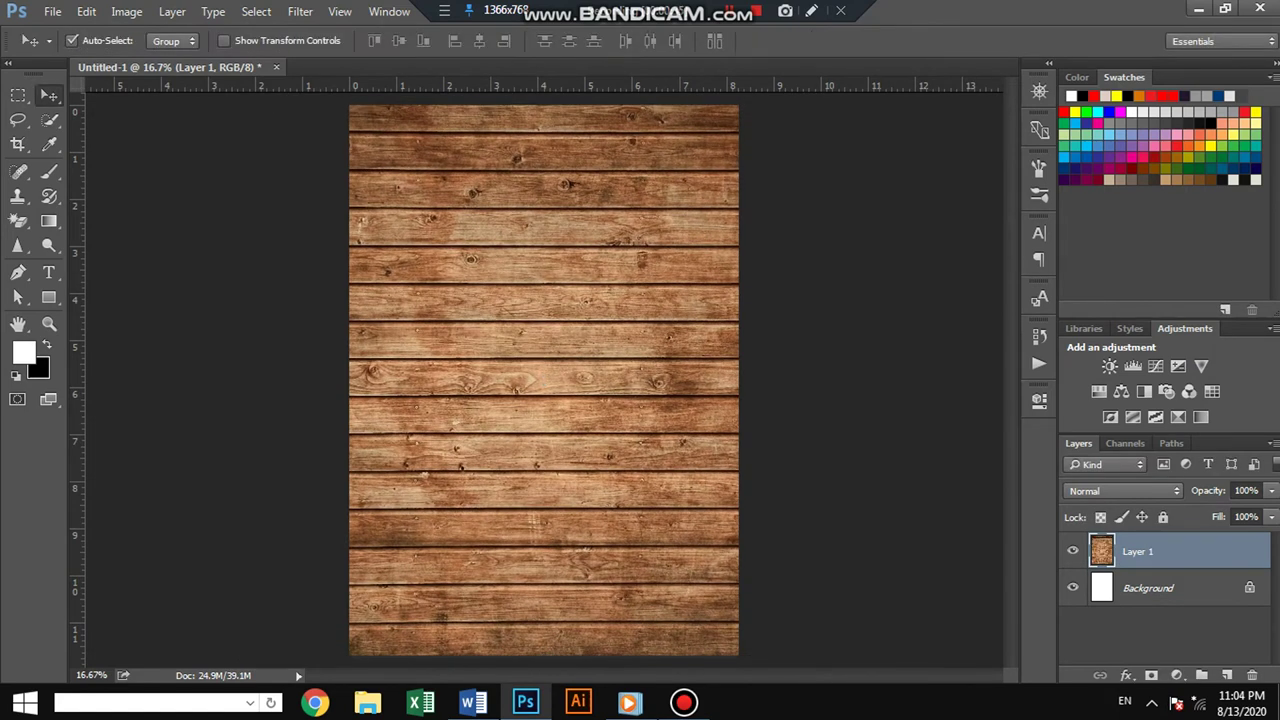
# Step: Add a Photo Filter adjustment layer using Warming Filter (LBA) at 75% density
pyautogui.click(1176, 676)
pyautogui.click(1159, 505)
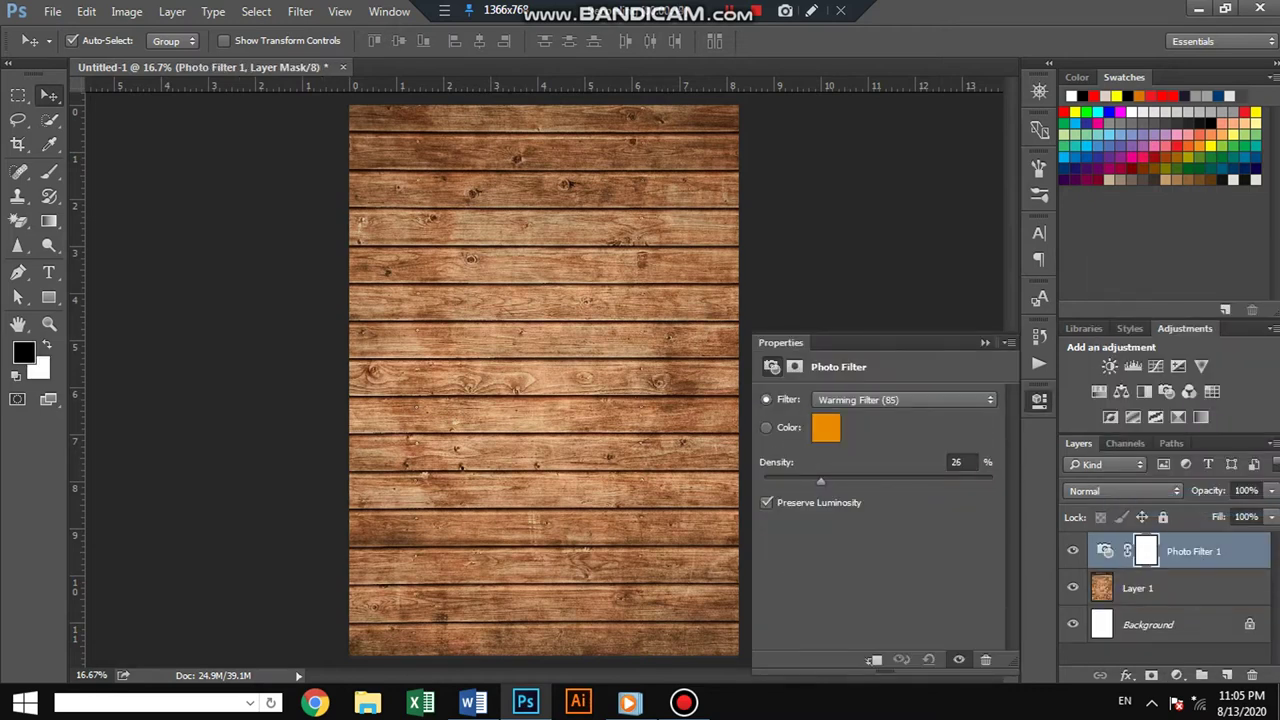
pyautogui.moveTo(821, 481); pyautogui.dragTo(991, 481)
pyautogui.moveTo(991, 481); pyautogui.dragTo(973, 481)
pyautogui.click(900, 399)
pyautogui.click(868, 404)
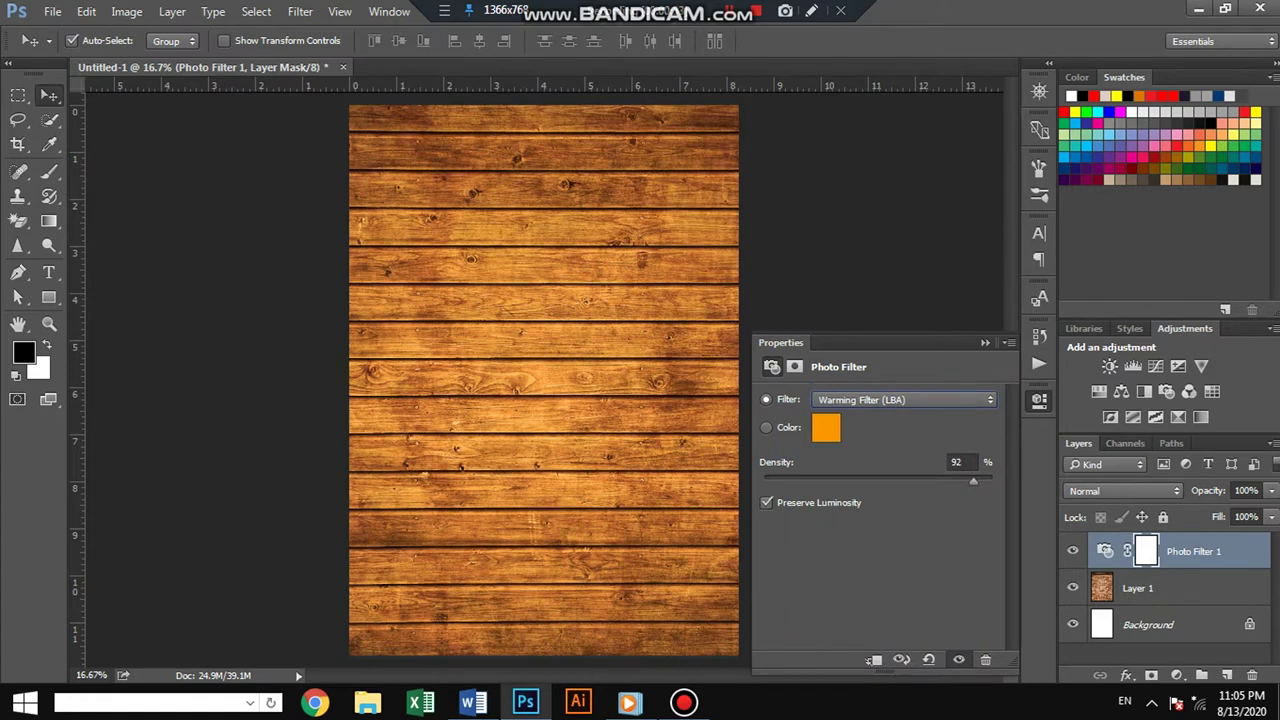
pyautogui.moveTo(973, 481); pyautogui.dragTo(935, 481)
pyautogui.click(985, 342)
# Step: Add a new empty Layer 2 above the wood Layer 1
pyautogui.click(1137, 588)
pyautogui.press('x')
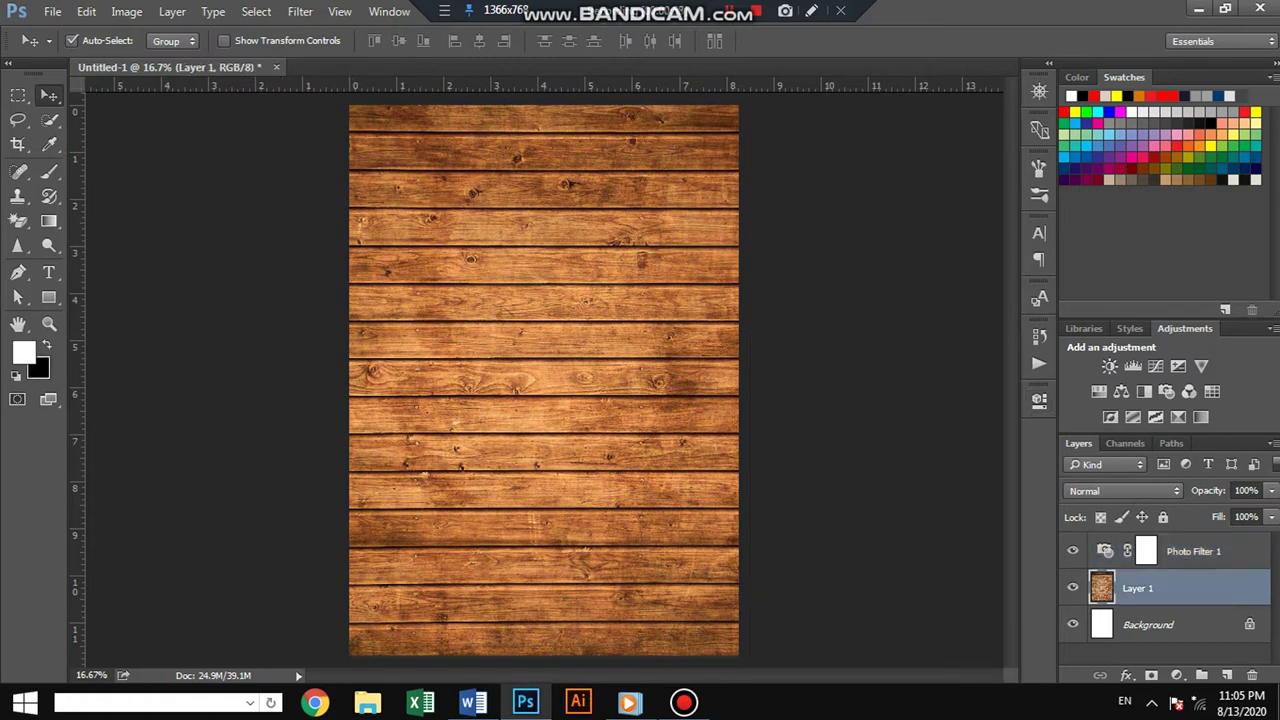
pyautogui.click(1226, 675)
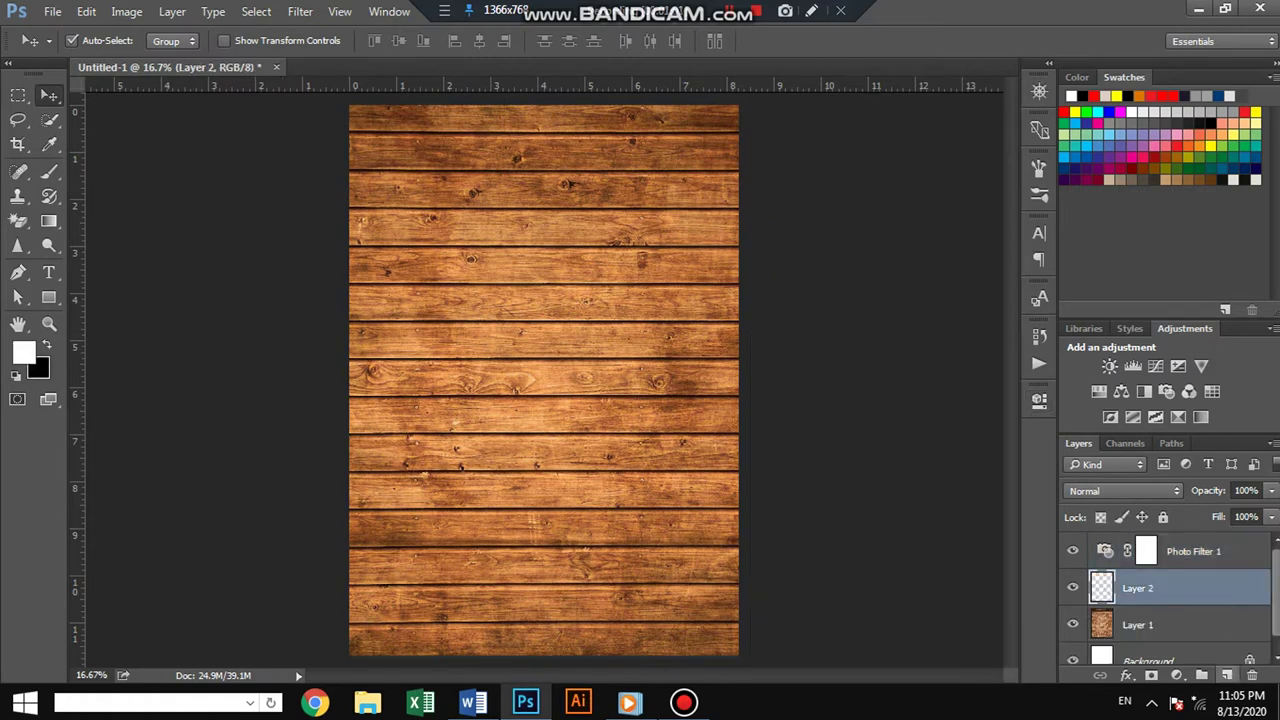
# Step: Draw a black-filled rectangle covering the whole page
pyautogui.press('x')
pyautogui.click(49, 297)
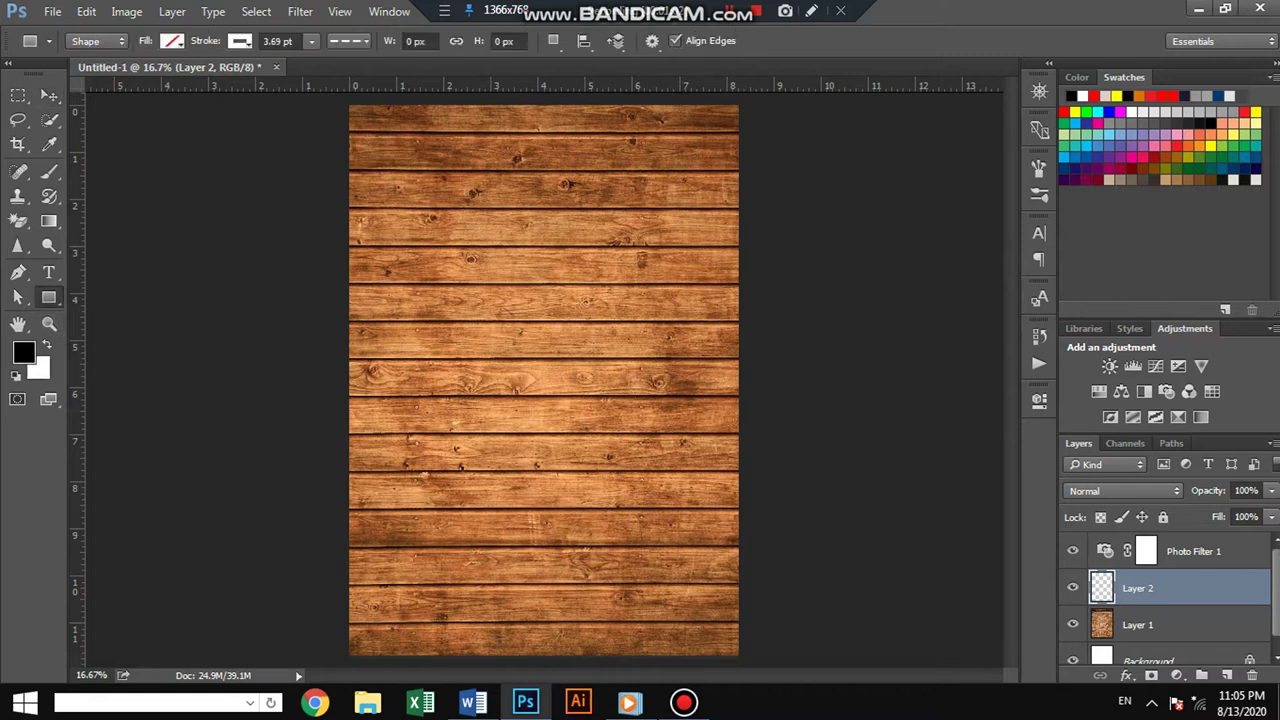
pyautogui.click(311, 41)
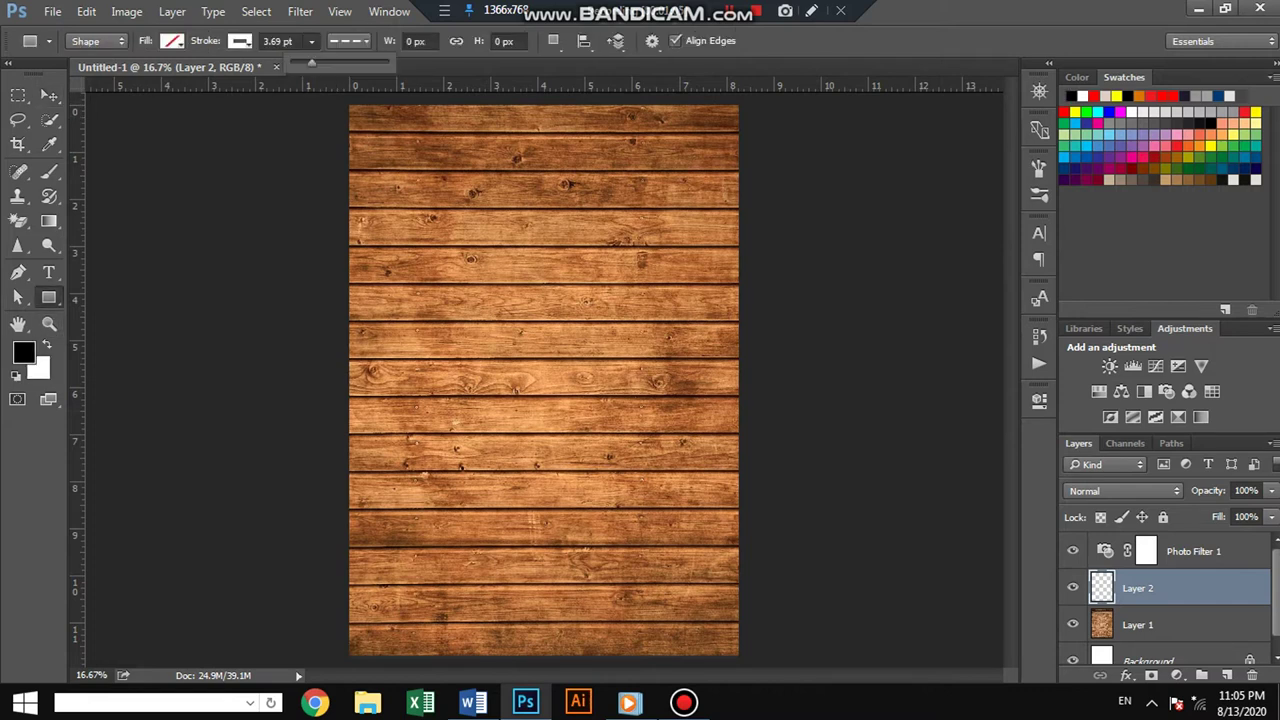
pyautogui.click(240, 41)
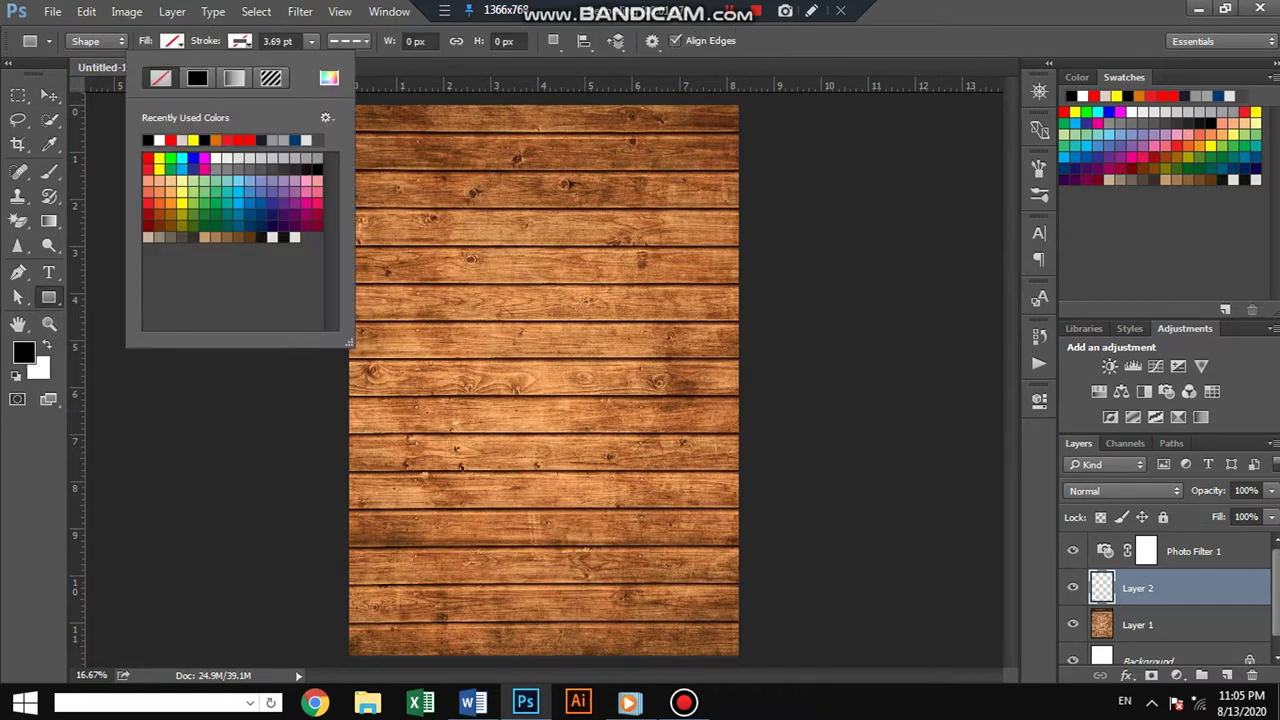
pyautogui.click(172, 41)
pyautogui.click(129, 78)
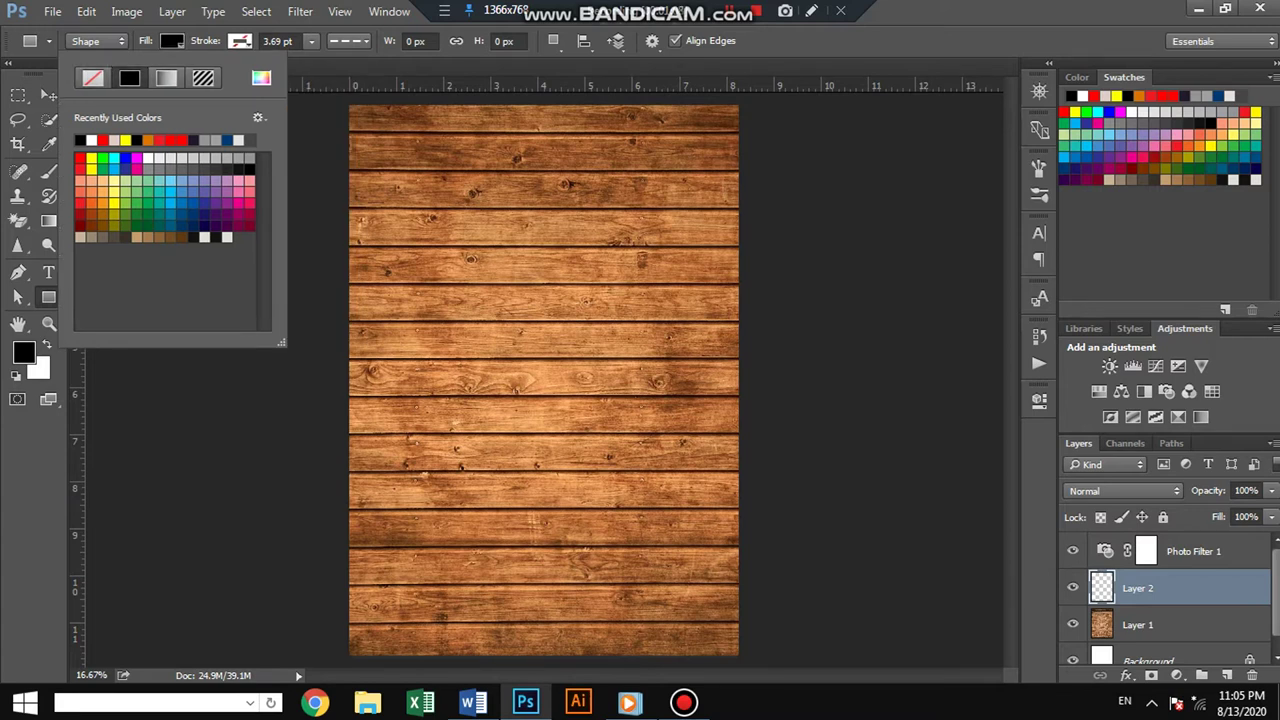
pyautogui.hotkey('ctrl', '-')
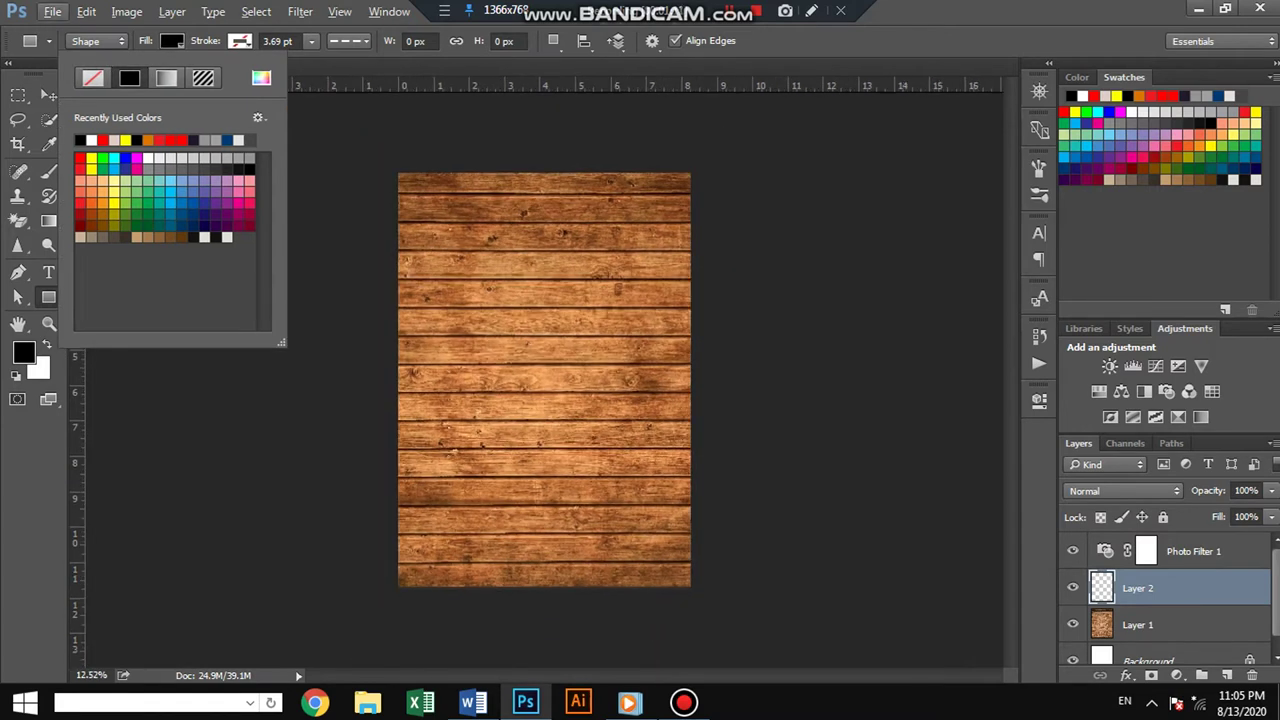
pyautogui.moveTo(394, 164)
pyautogui.mouseDown()
pyautogui.moveTo(656, 582)
pyautogui.moveTo(692, 588)
pyautogui.mouseUp()
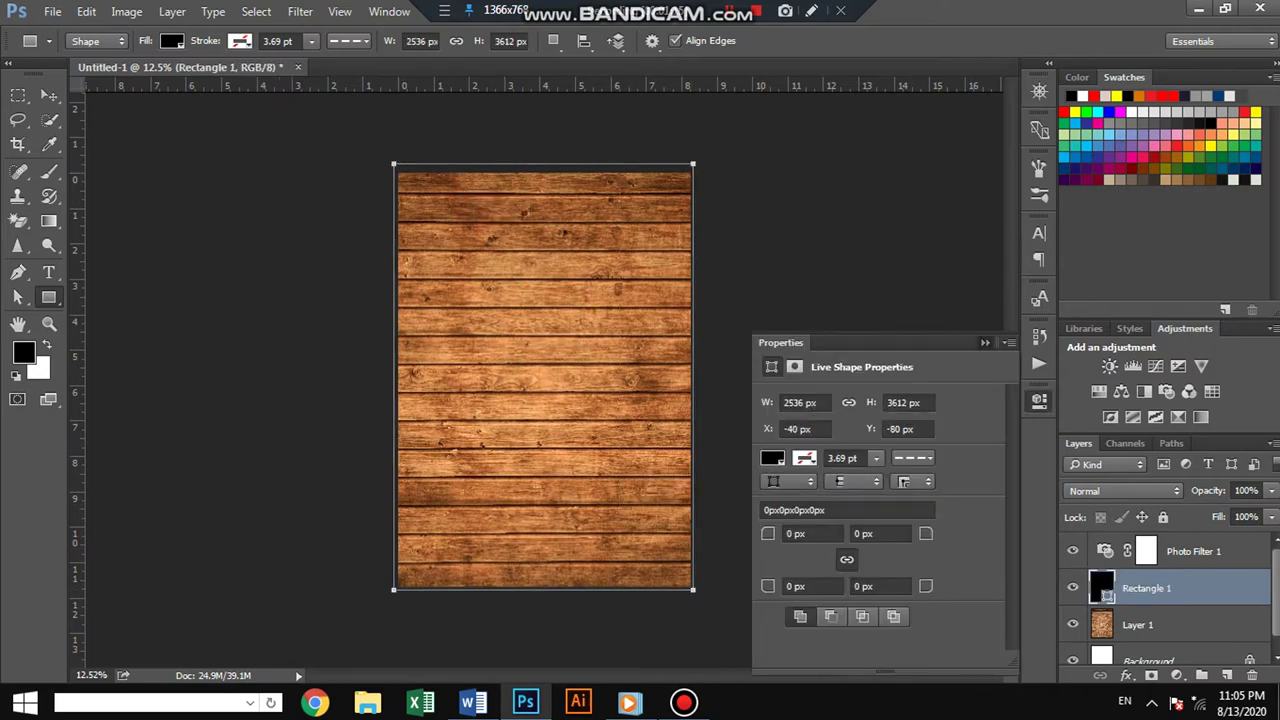
# Step: Trim the black rectangle's four edges slightly inward to fit the page
pyautogui.hotkey('ctrl', 't')
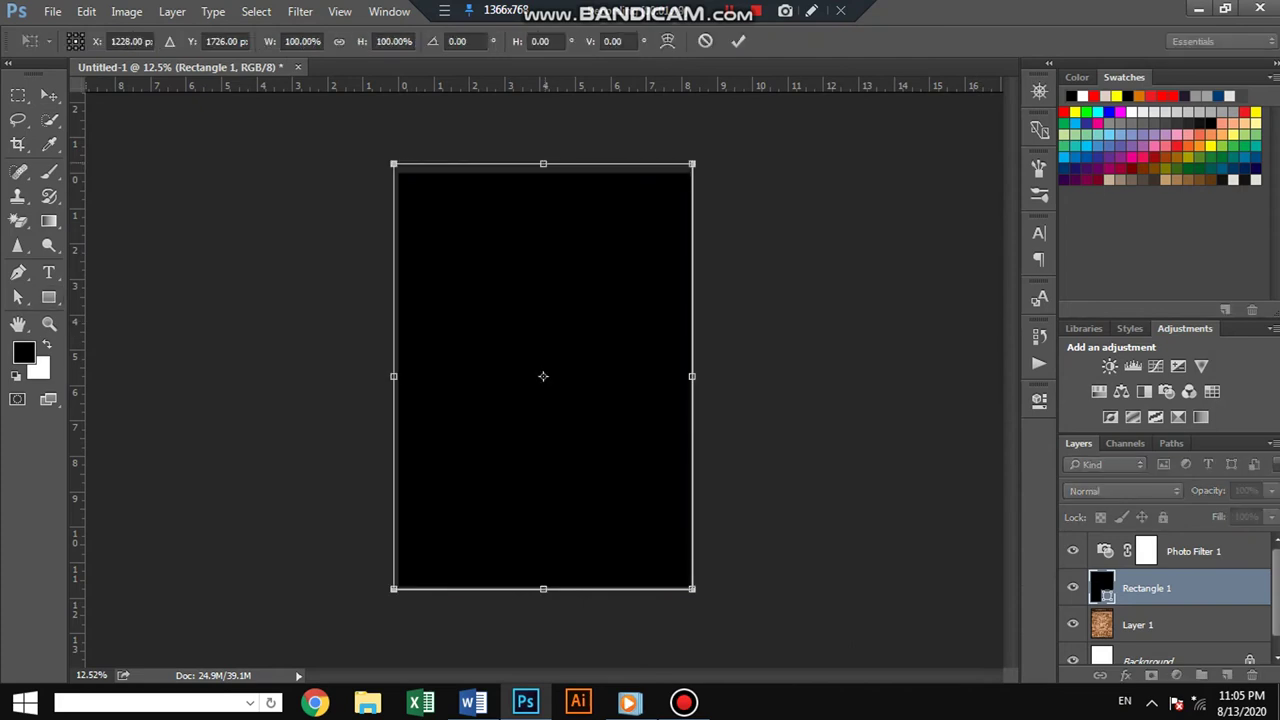
pyautogui.moveTo(543, 164); pyautogui.dragTo(543, 173)
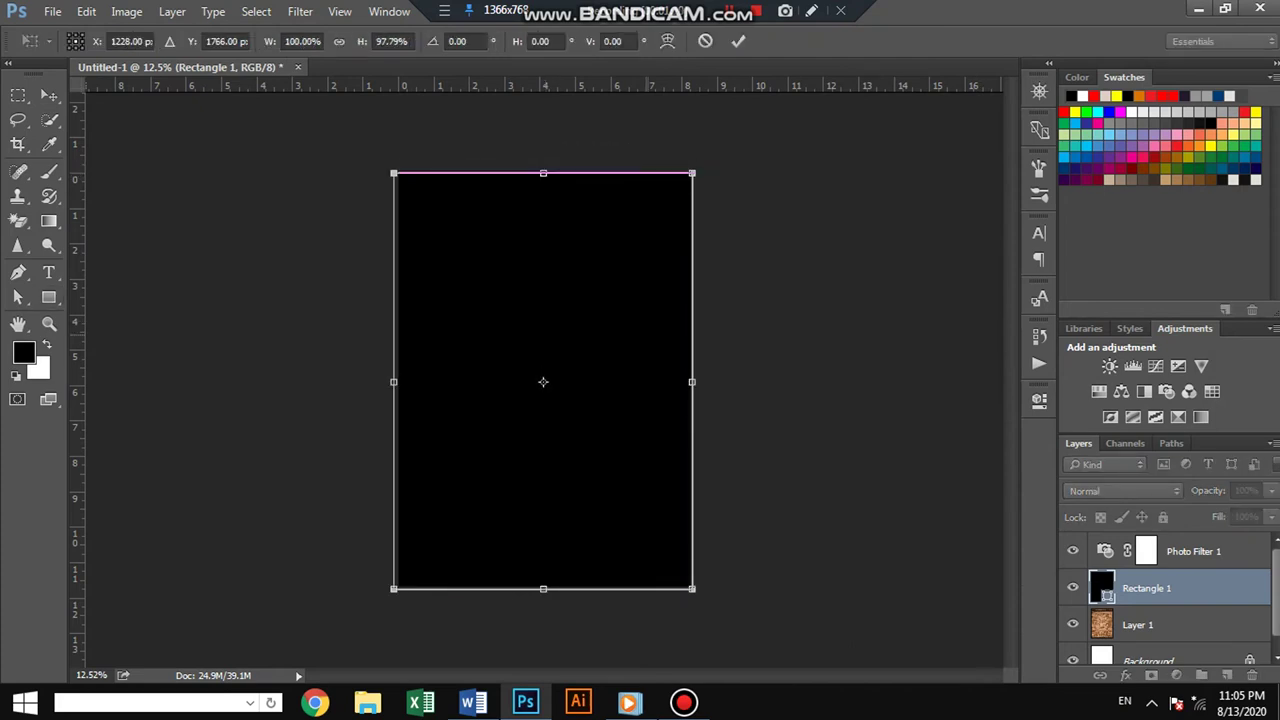
pyautogui.moveTo(692, 381); pyautogui.dragTo(690, 381)
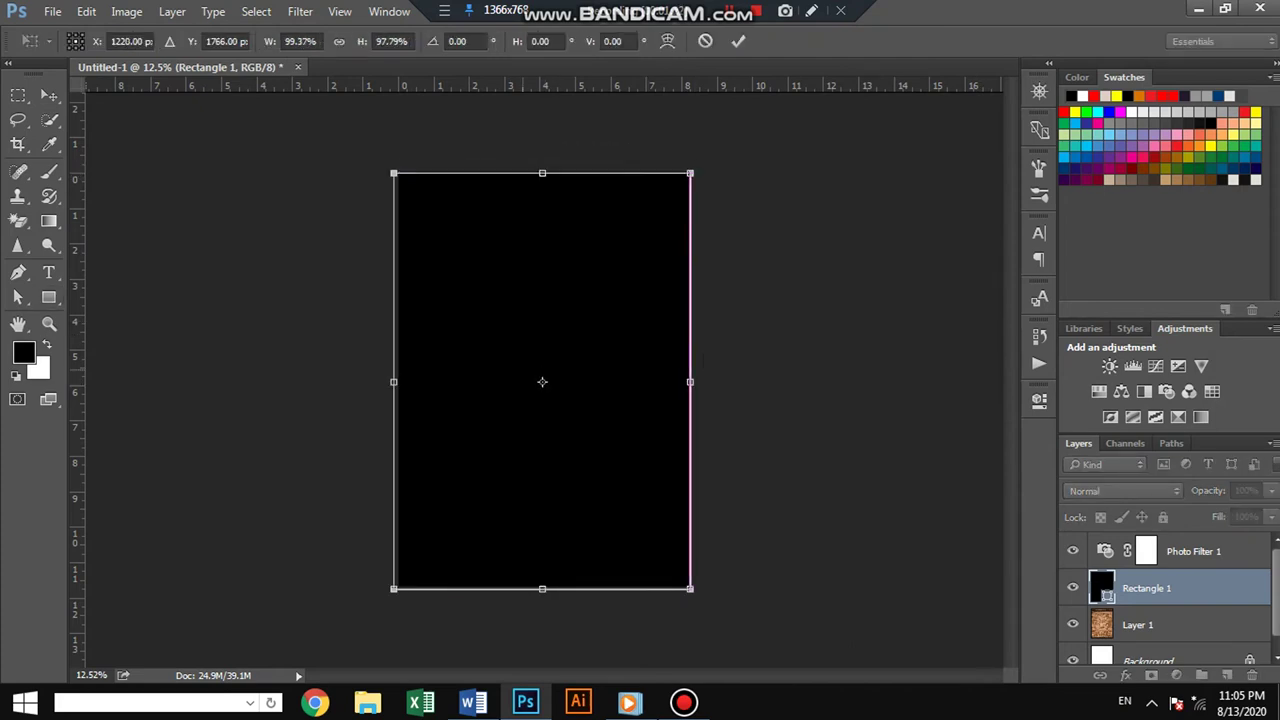
pyautogui.moveTo(393, 381); pyautogui.dragTo(398, 381)
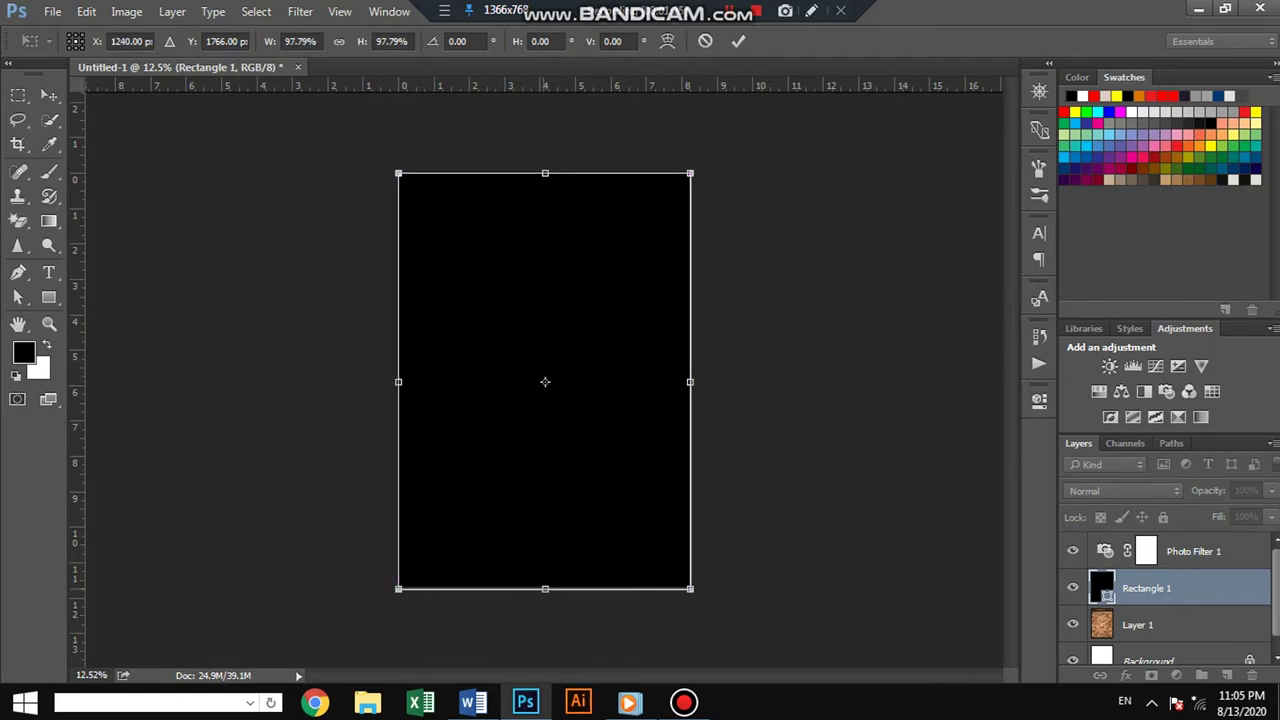
pyautogui.moveTo(545, 589); pyautogui.dragTo(545, 587)
pyautogui.press('Return')
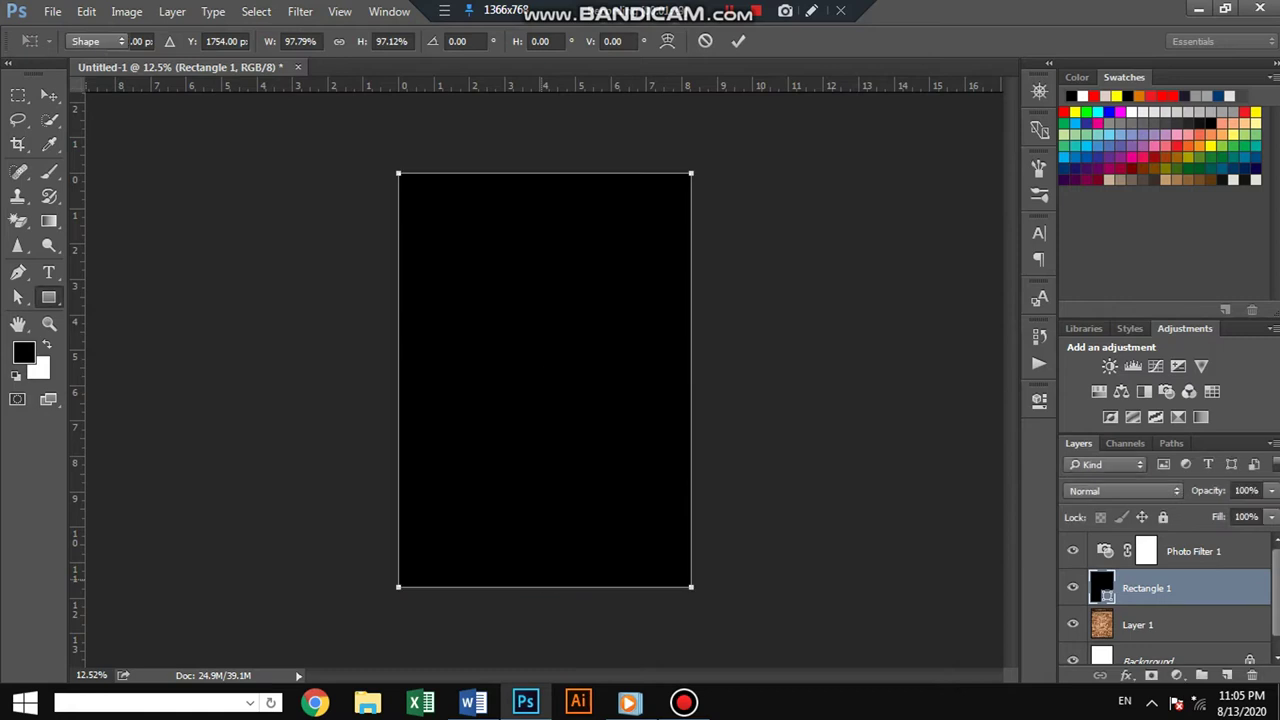
pyautogui.press('Return')
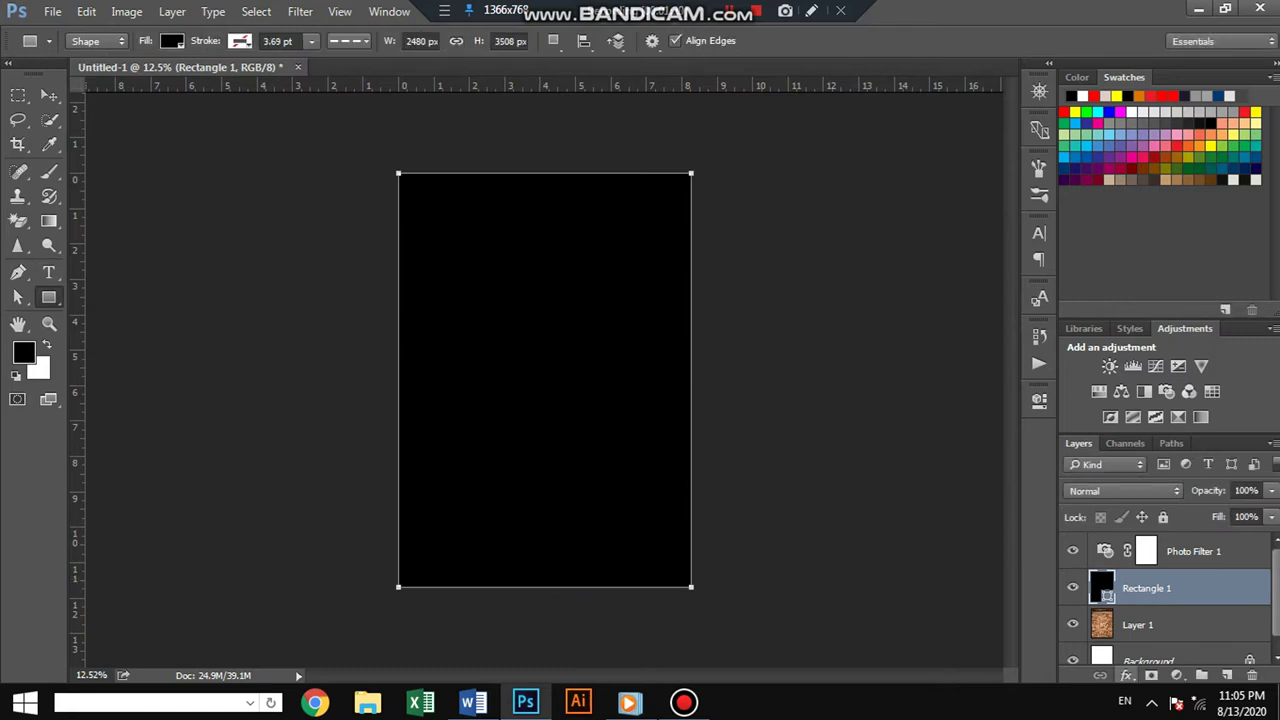
# Step: Mask Rectangle 1 and brush out its centre so the wood shows through
pyautogui.click(1151, 675)
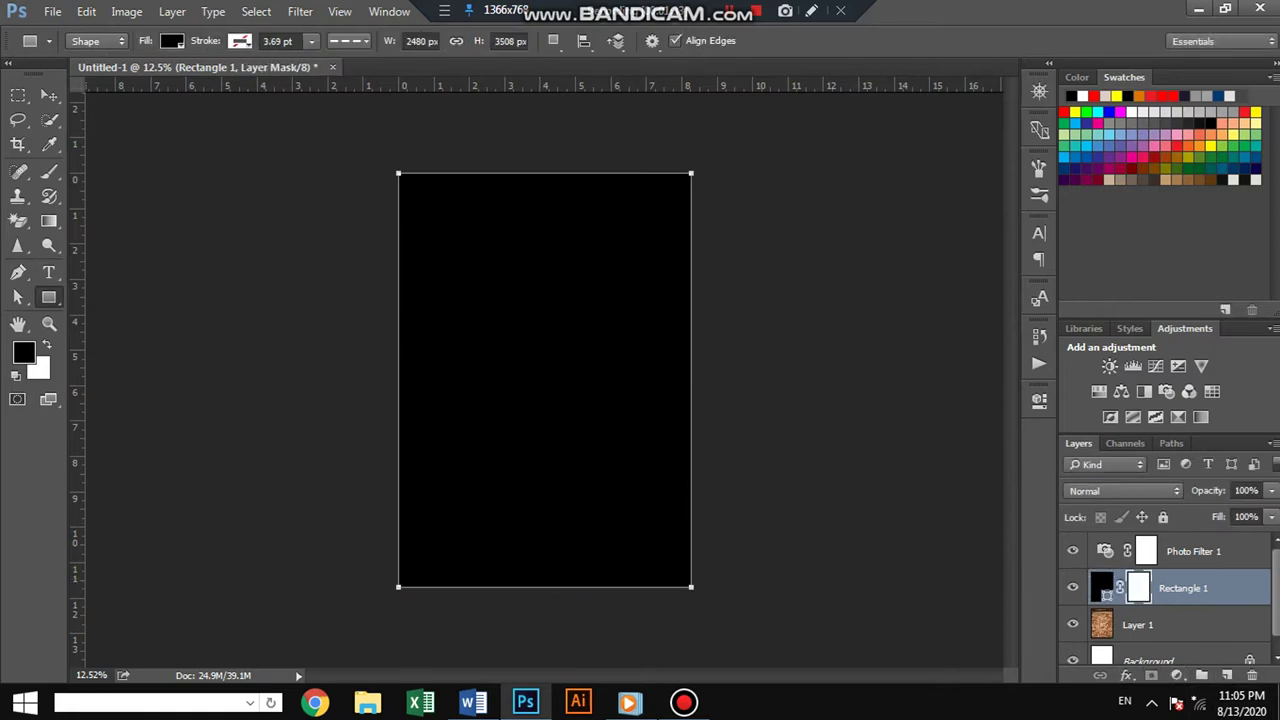
pyautogui.click(50, 171)
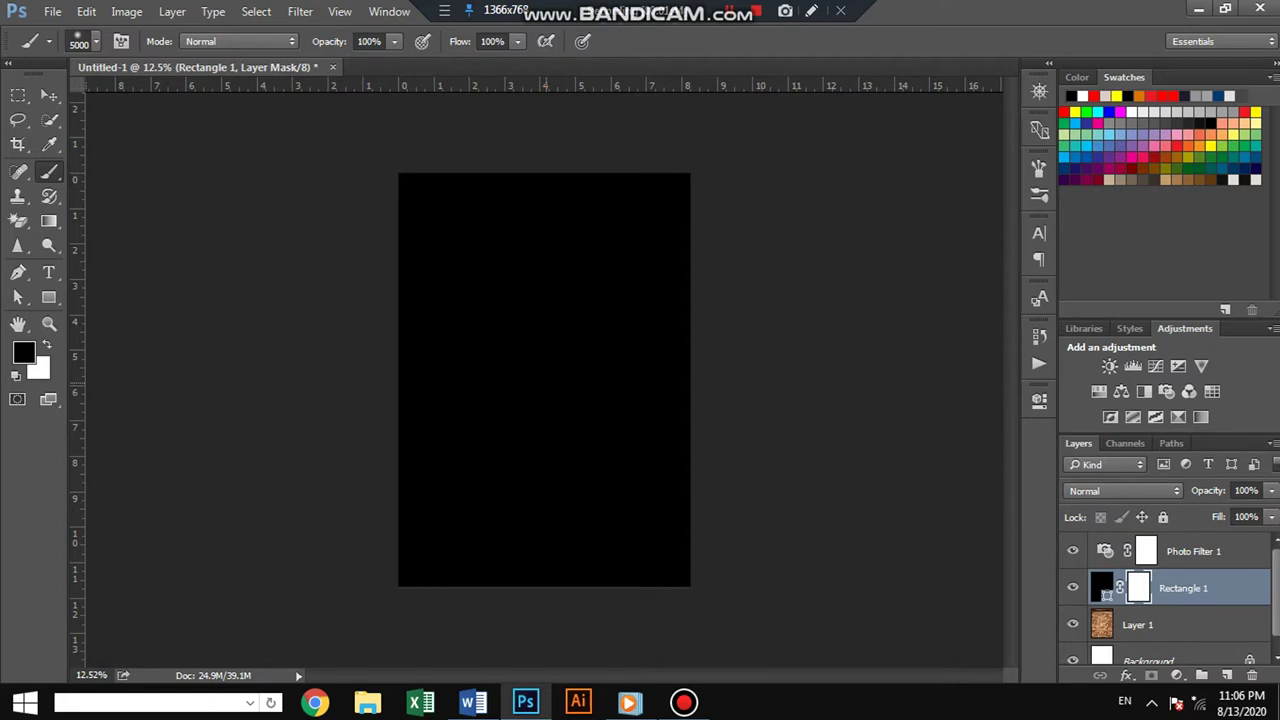
pyautogui.click(552, 390)
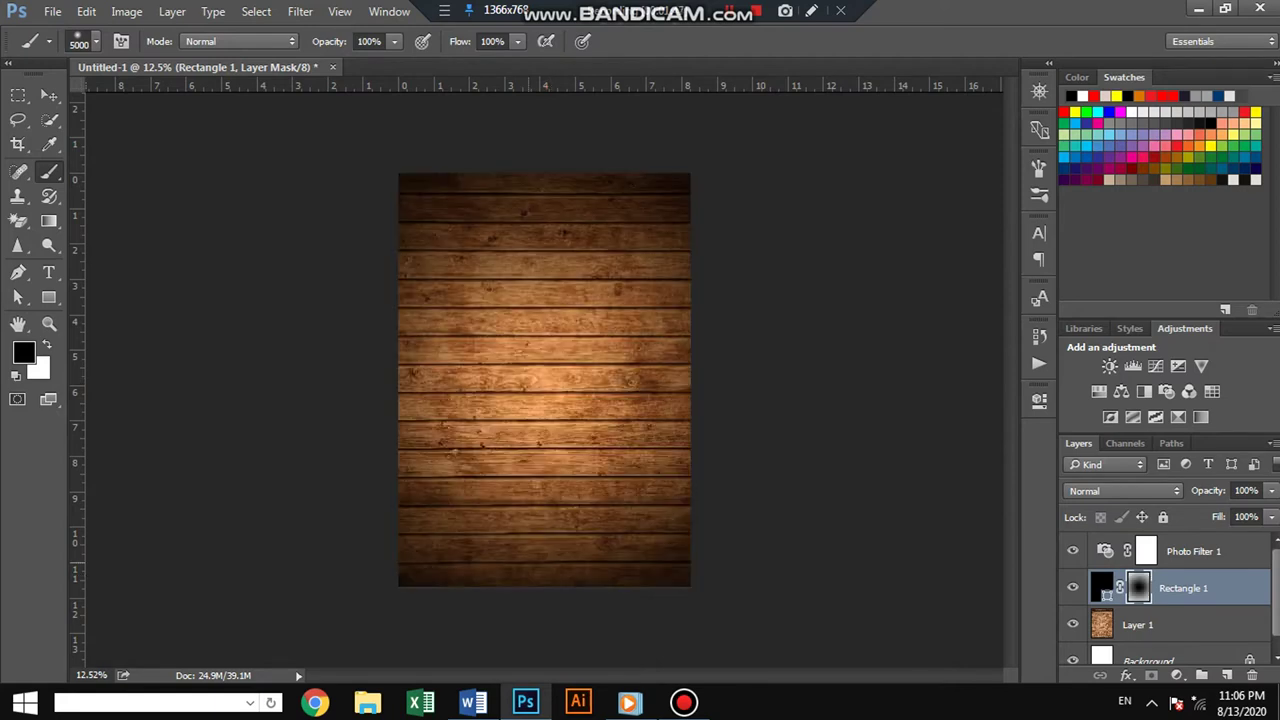
pyautogui.press('v')
pyautogui.hotkey('ctrl', '+')
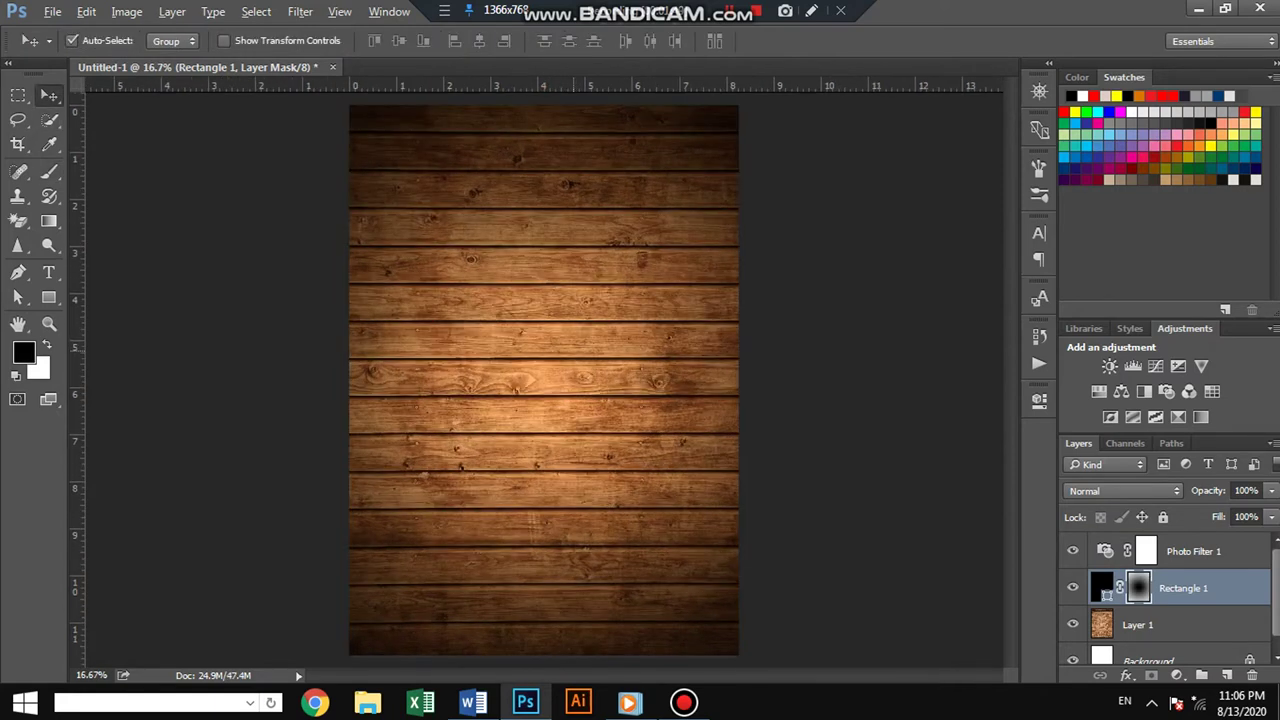
pyautogui.hotkey('alt', ']')
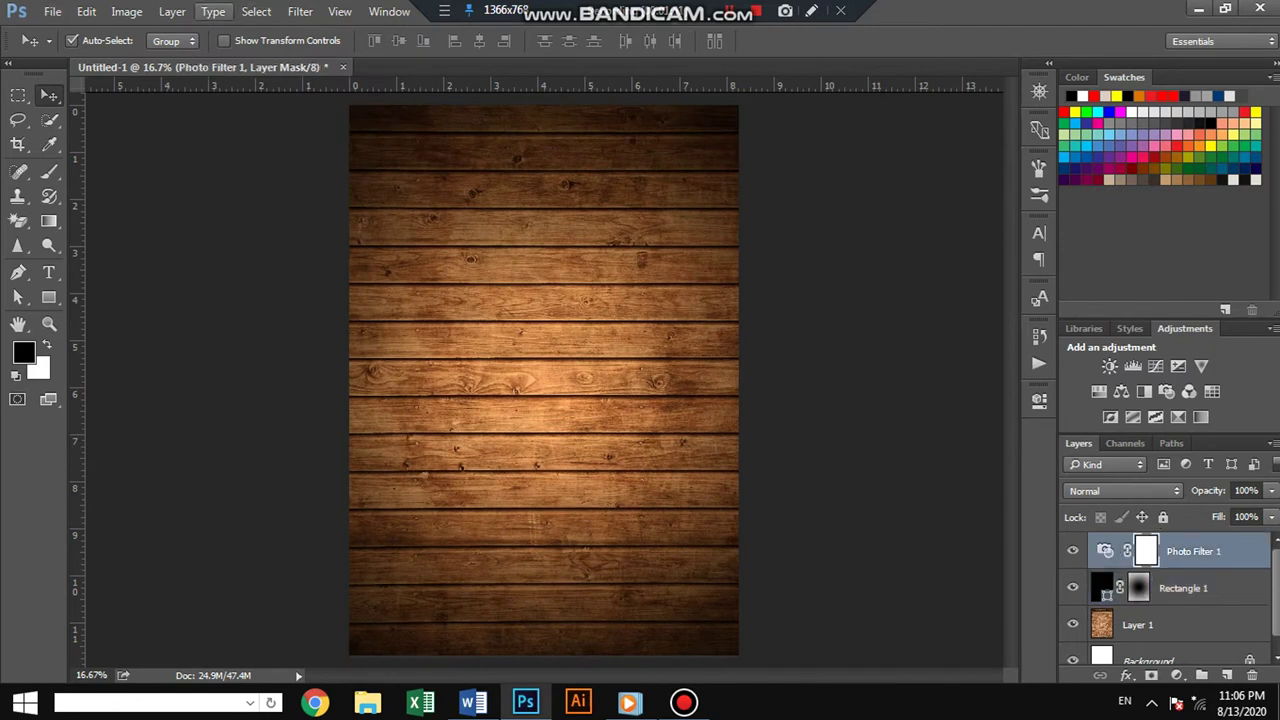
# Step: Draw a large black circle and position it half off the page's right edge
pyautogui.click(49, 297)
pyautogui.rightClick(49, 297)
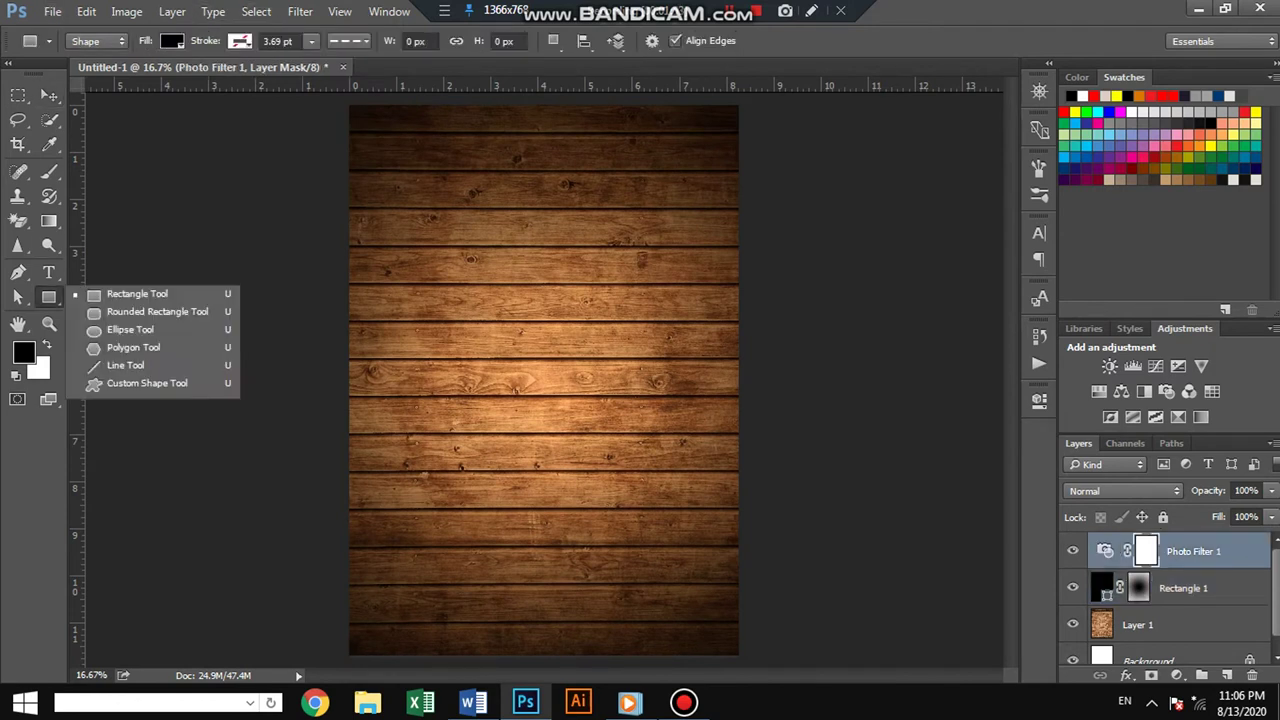
pyautogui.click(130, 329)
pyautogui.moveTo(457, 283)
pyautogui.mouseDown()
pyautogui.moveTo(852, 537)
pyautogui.moveTo(778, 436)
pyautogui.mouseUp()
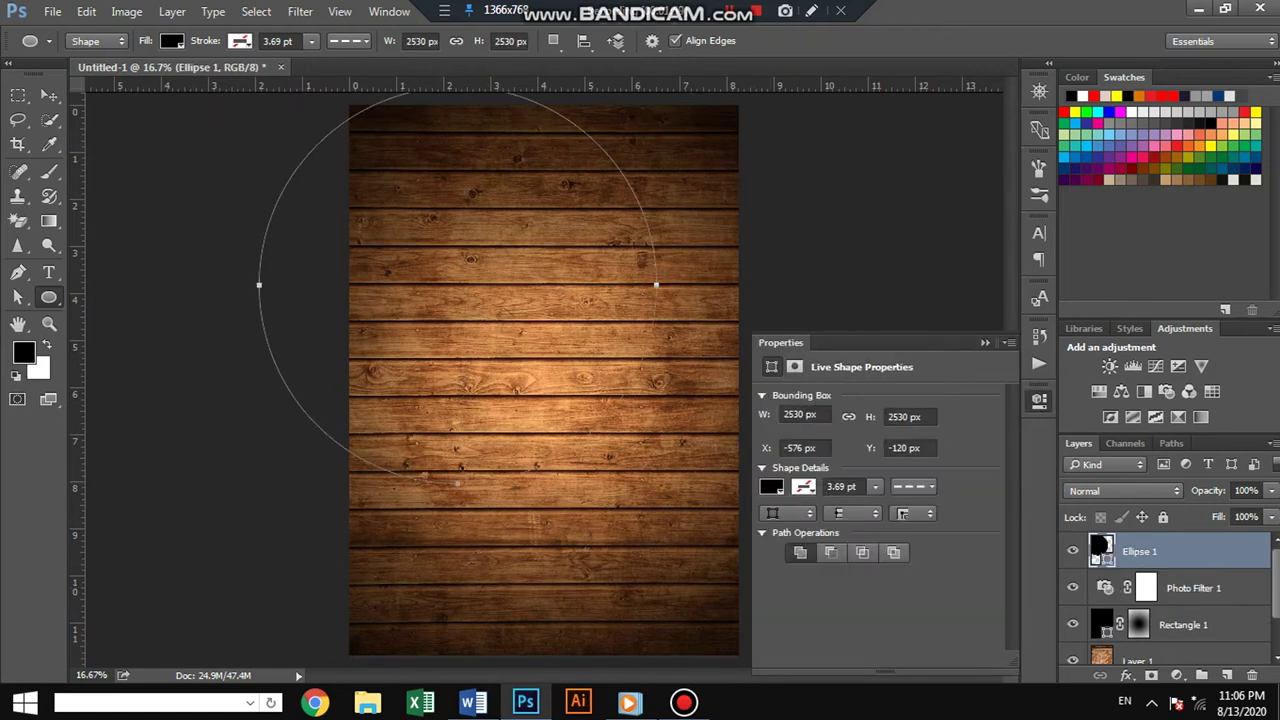
pyautogui.press('v')
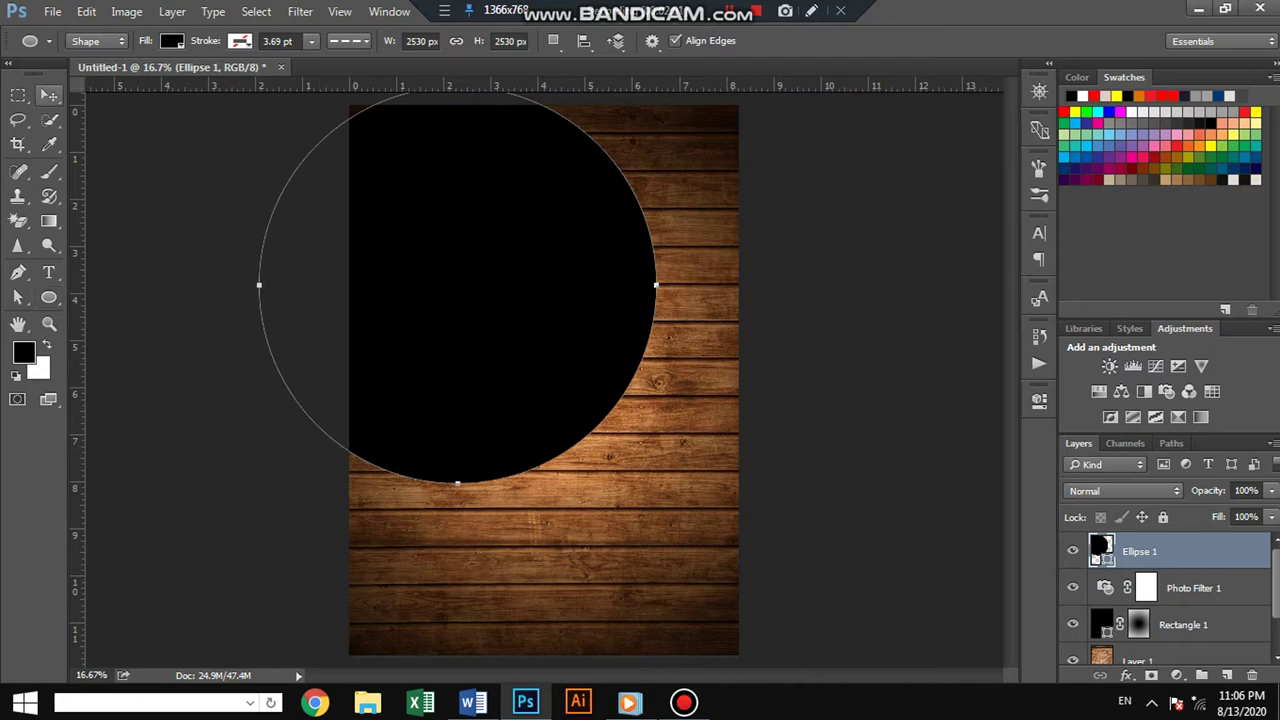
pyautogui.moveTo(455, 190); pyautogui.dragTo(705, 285)
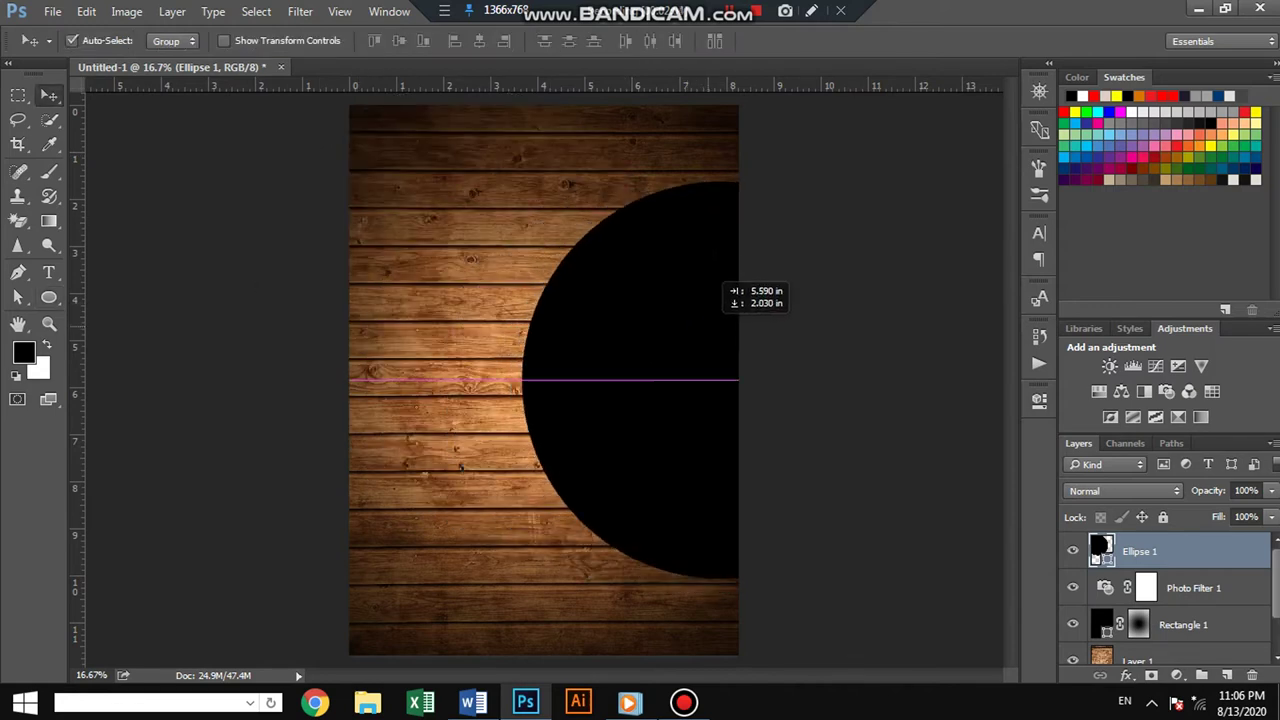
pyautogui.moveTo(705, 285); pyautogui.dragTo(738, 287)
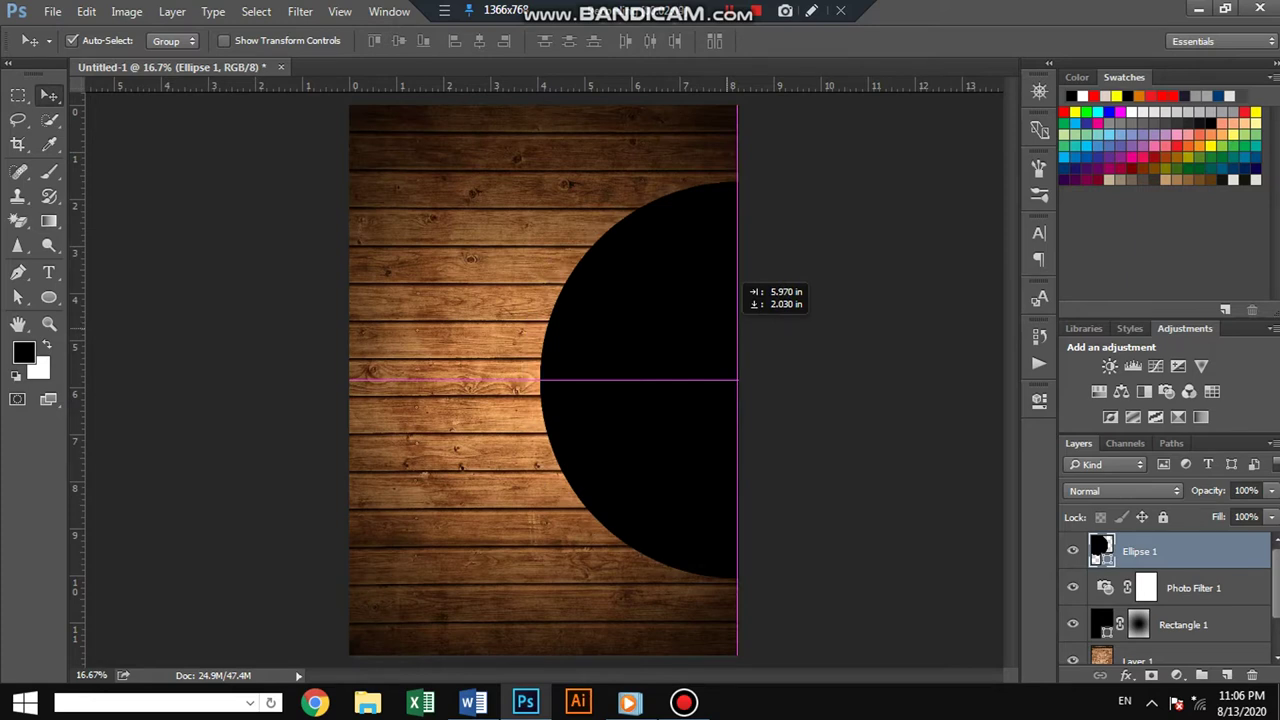
pyautogui.moveTo(738, 287); pyautogui.dragTo(738, 287)
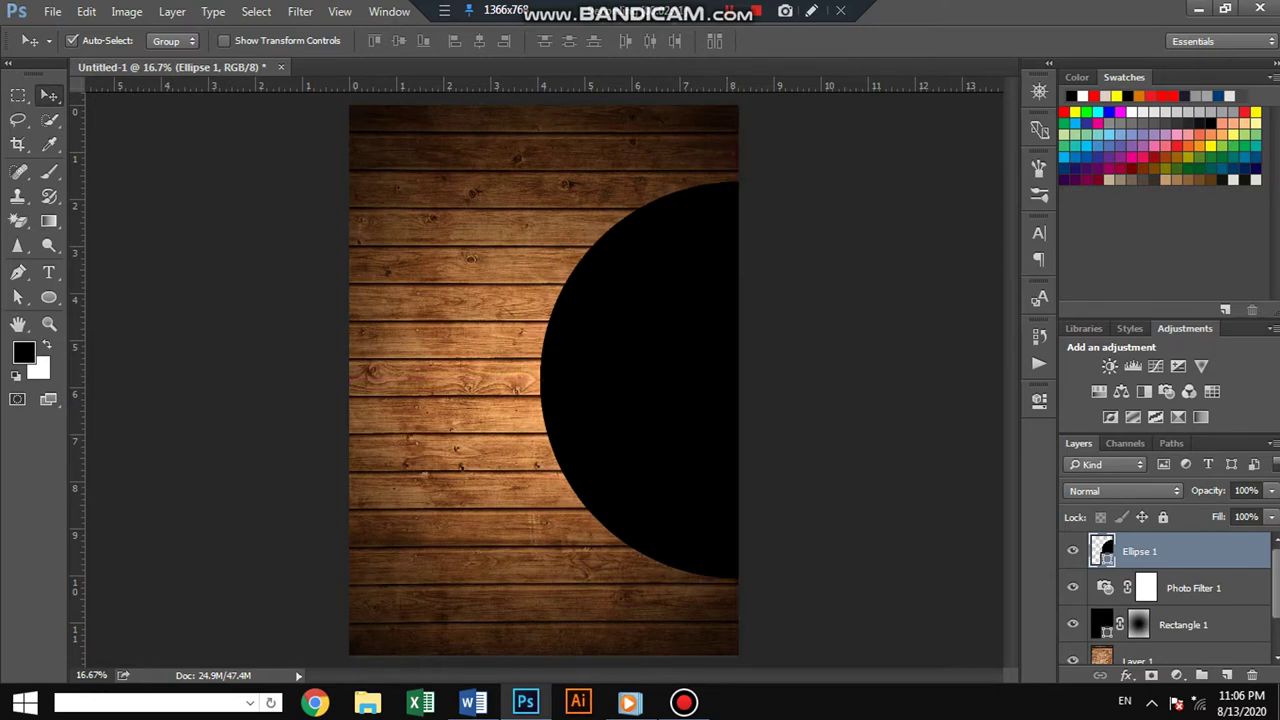
# Step: Add a 27 px orange Stroke layer style to the circle
pyautogui.doubleClick(1200, 551)
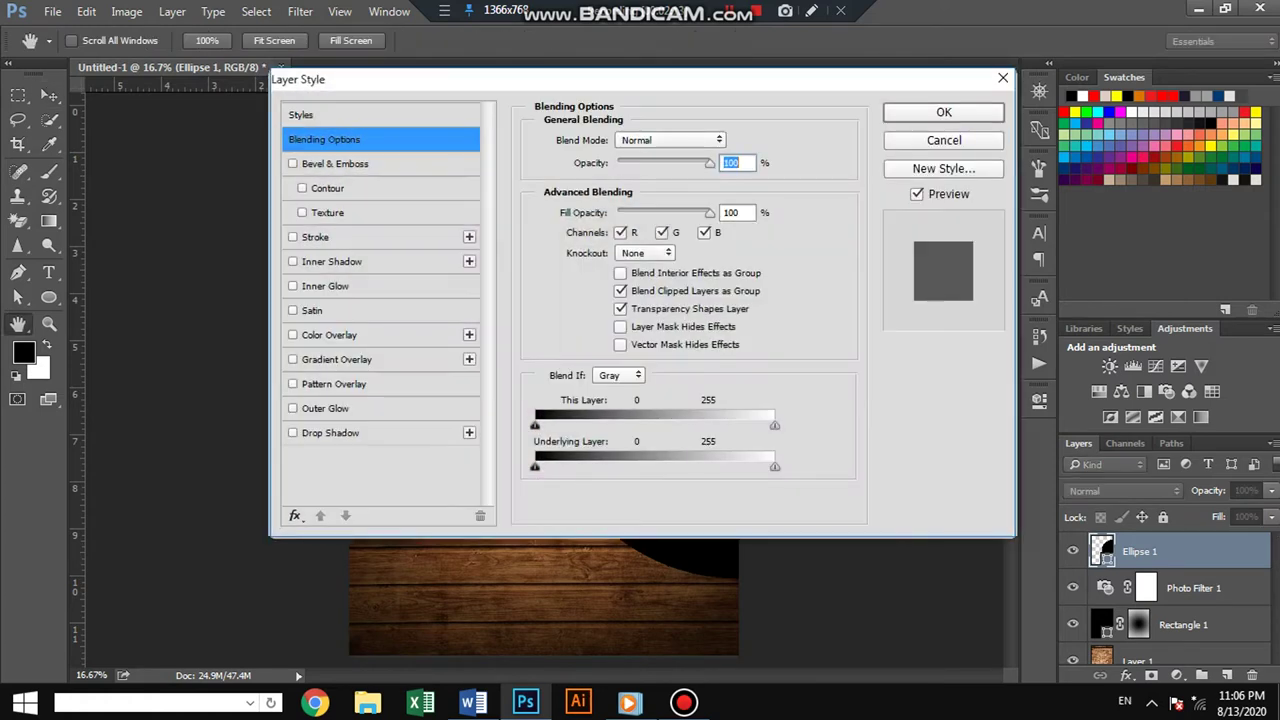
pyautogui.click(315, 237)
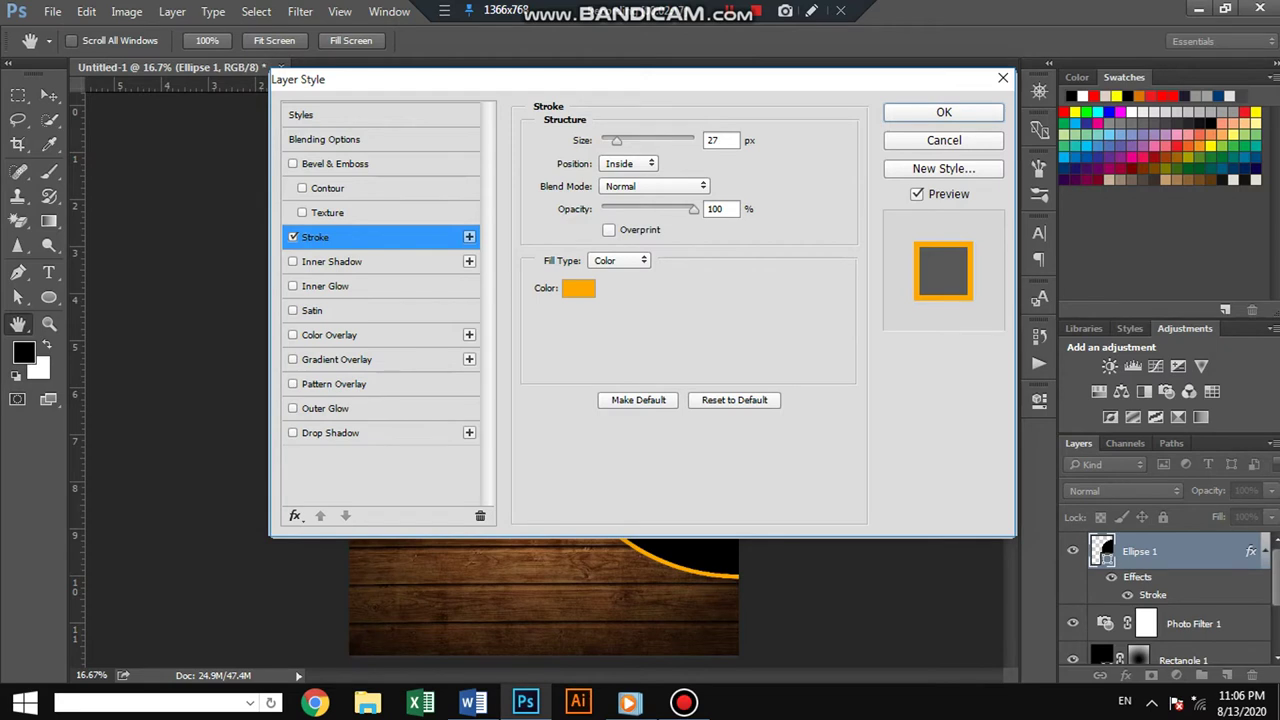
pyautogui.press('Return')
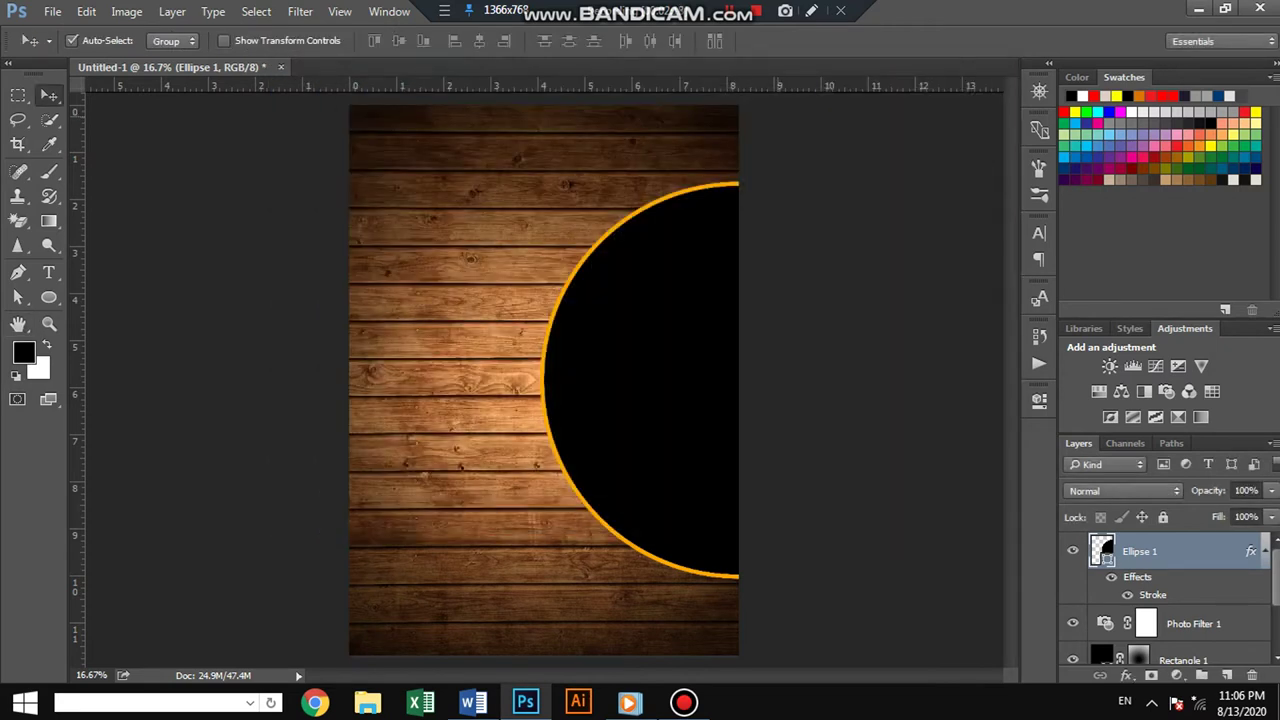
# Step: Duplicate the big circle and scale the copy down to a small circle
pyautogui.click(49, 297)
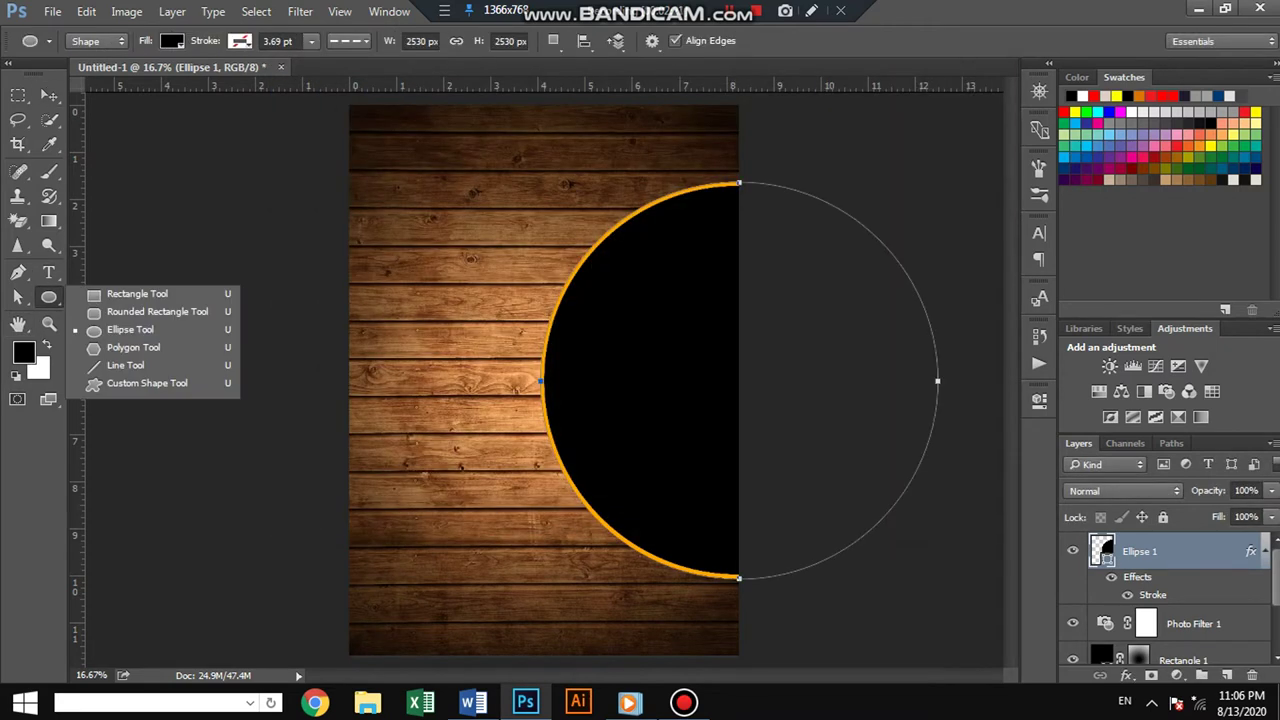
pyautogui.click(49, 94)
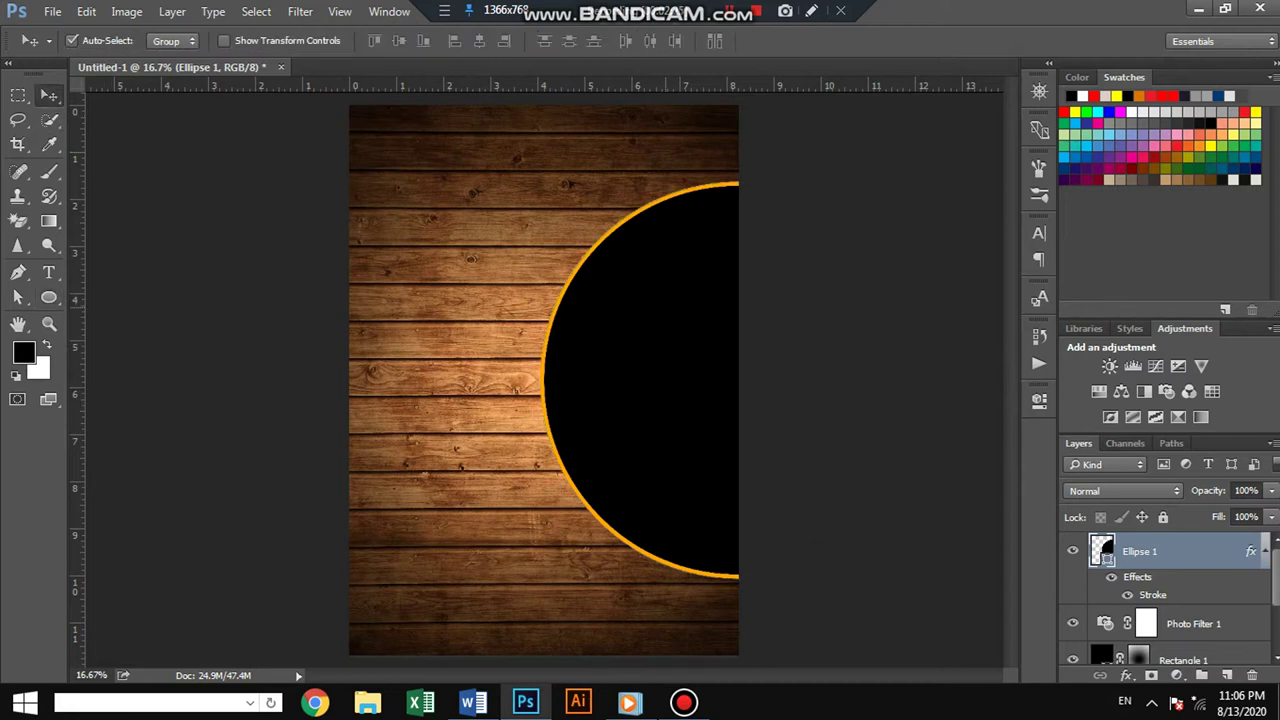
pyautogui.moveTo(490, 258); pyautogui.dragTo(484, 256)
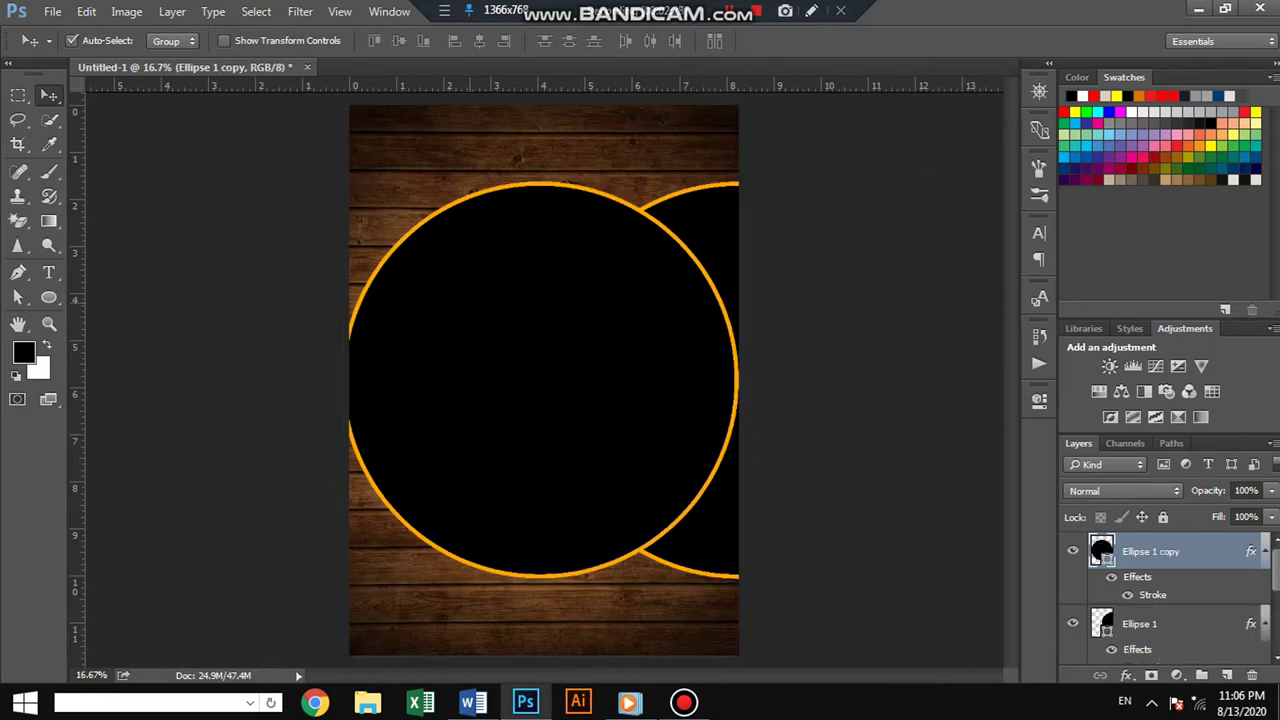
pyautogui.hotkey('ctrl', 't')
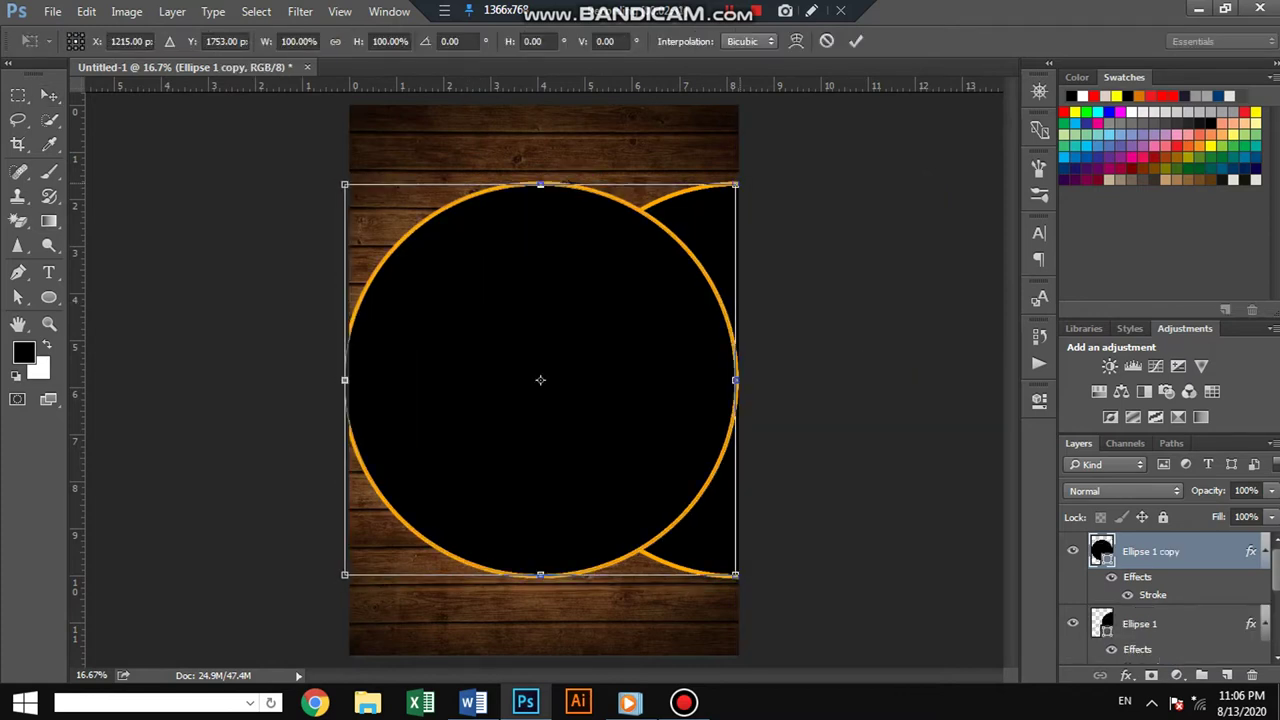
pyautogui.moveTo(735, 184); pyautogui.dragTo(604, 316)
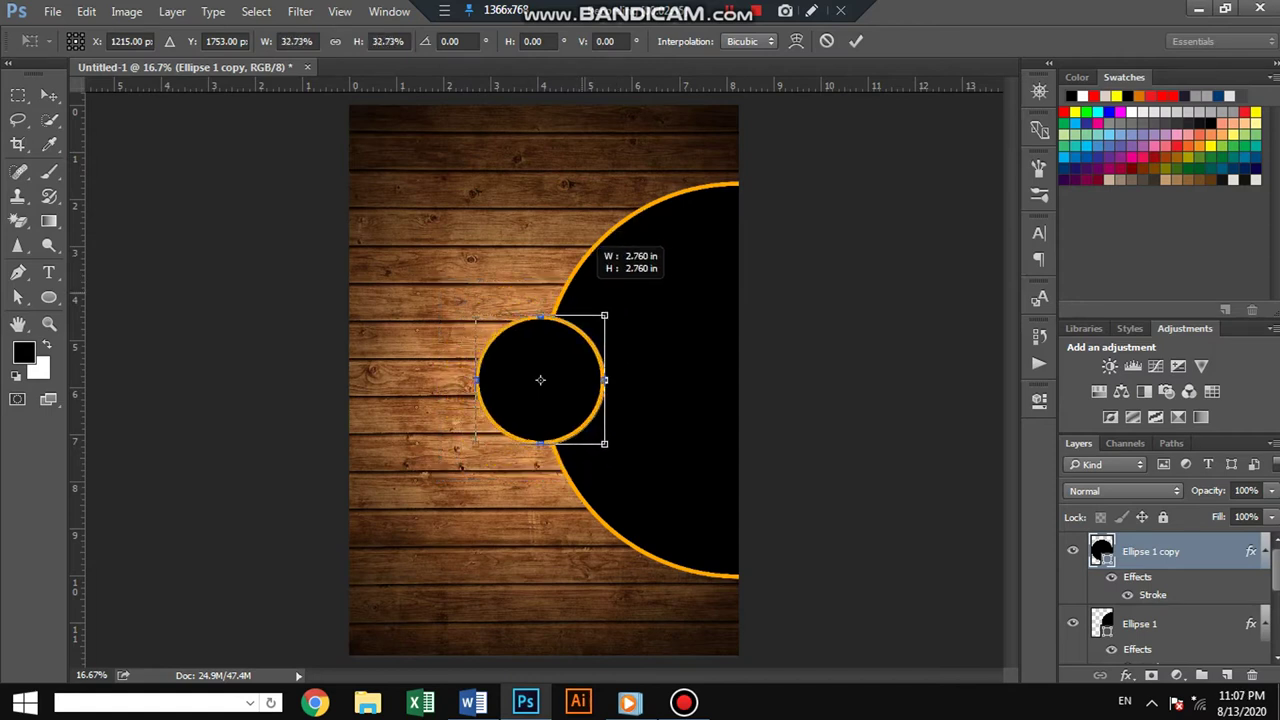
pyautogui.press('Return')
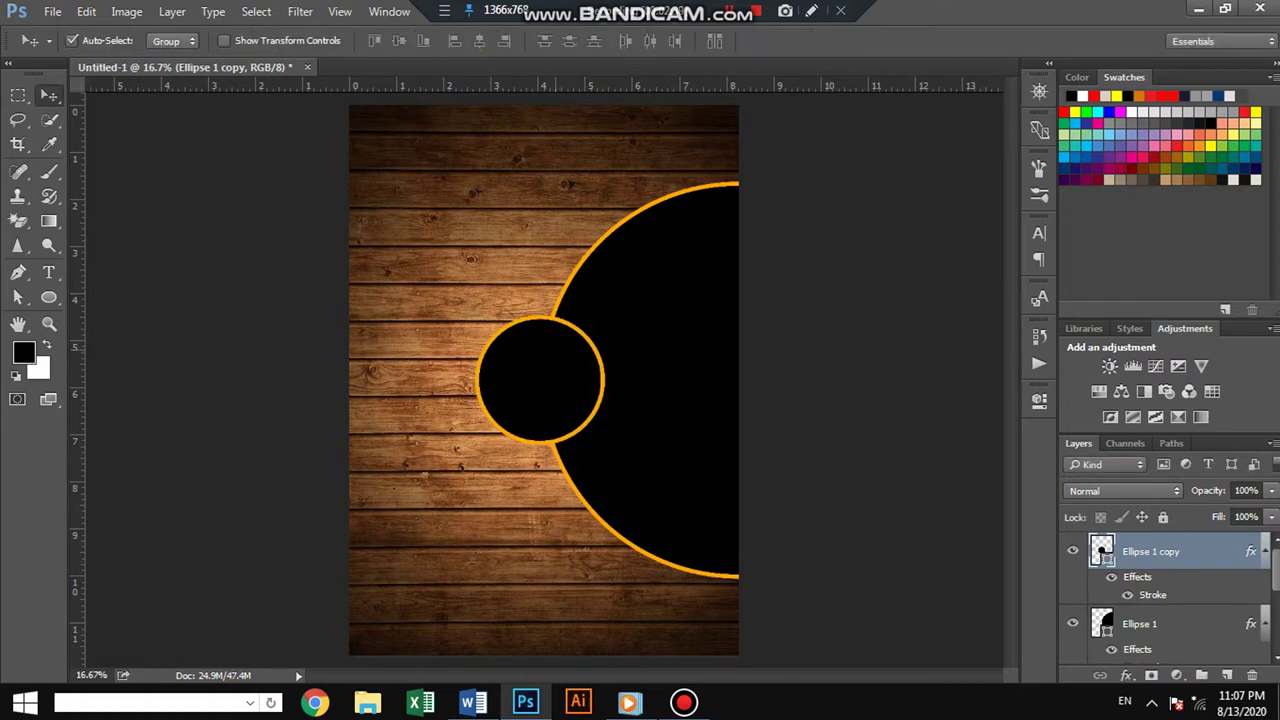
# Step: Arrange three small circles spaced along the big circle's left curve
pyautogui.moveTo(540, 380)
pyautogui.mouseDown()
pyautogui.moveTo(580, 298)
pyautogui.moveTo(564, 466)
pyautogui.mouseUp()
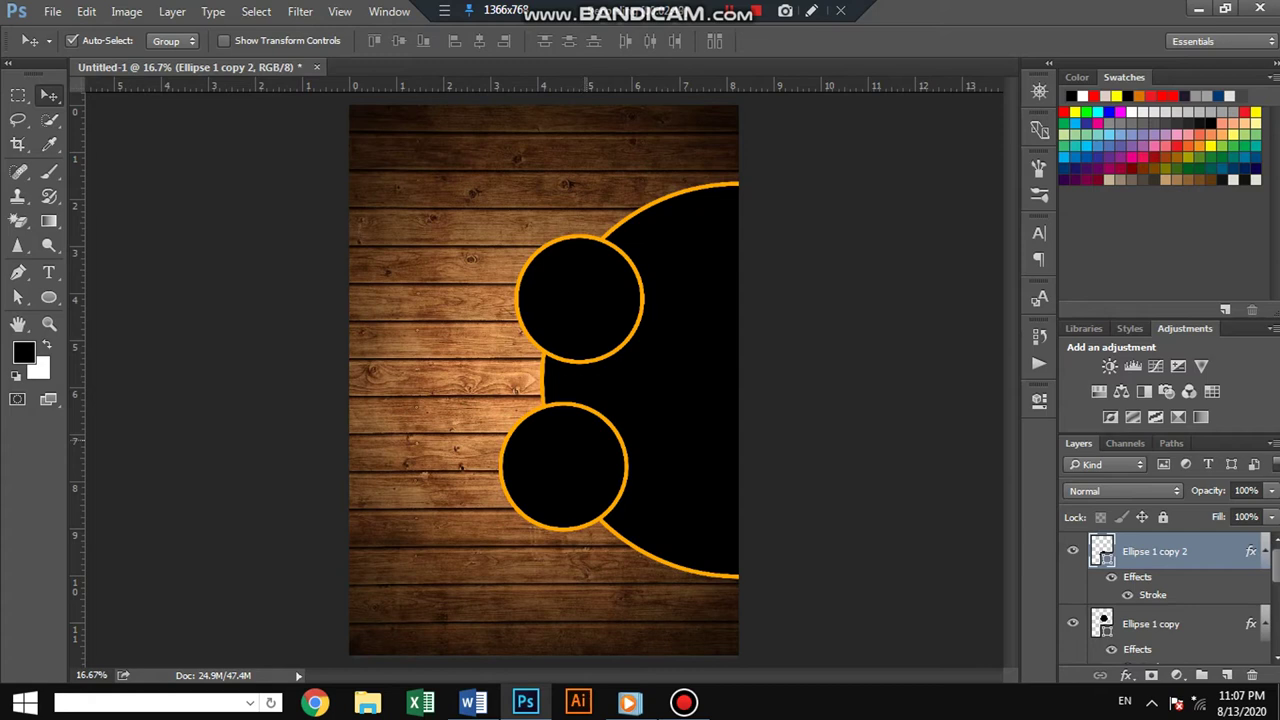
pyautogui.moveTo(564, 466)
pyautogui.mouseDown()
pyautogui.moveTo(664, 580)
pyautogui.moveTo(660, 560)
pyautogui.mouseUp()
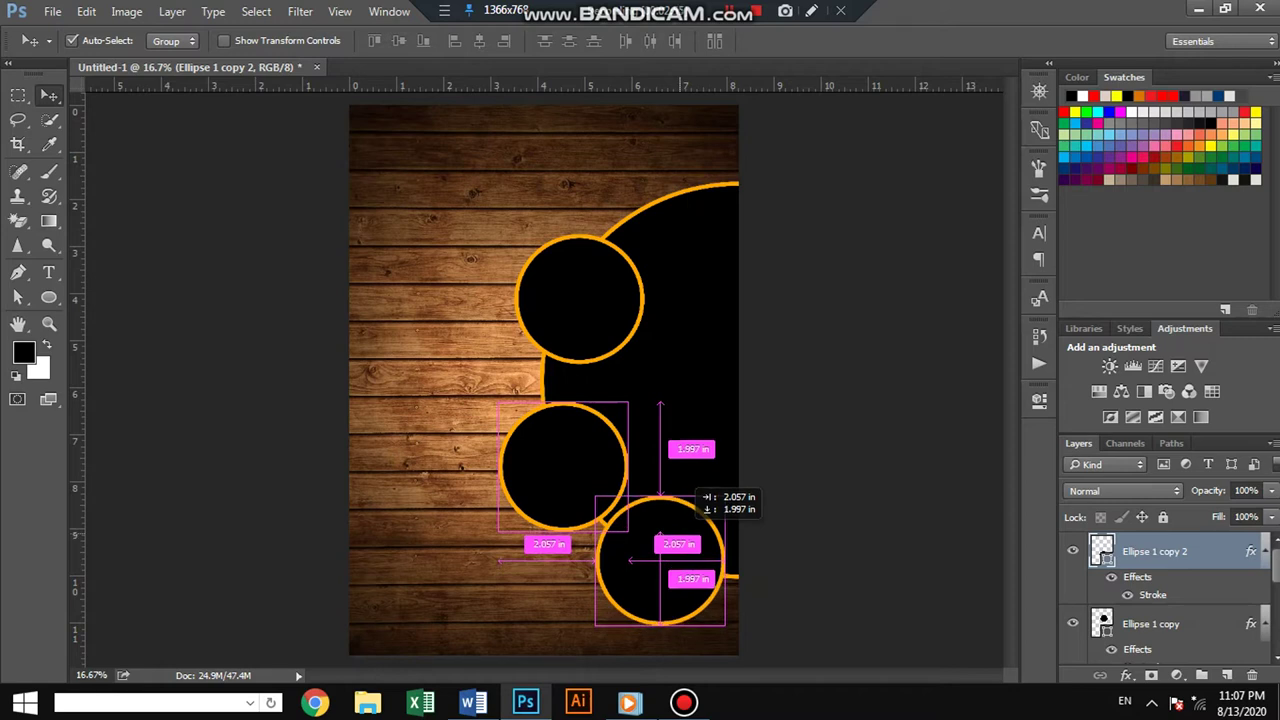
pyautogui.moveTo(660, 560); pyautogui.dragTo(660, 560)
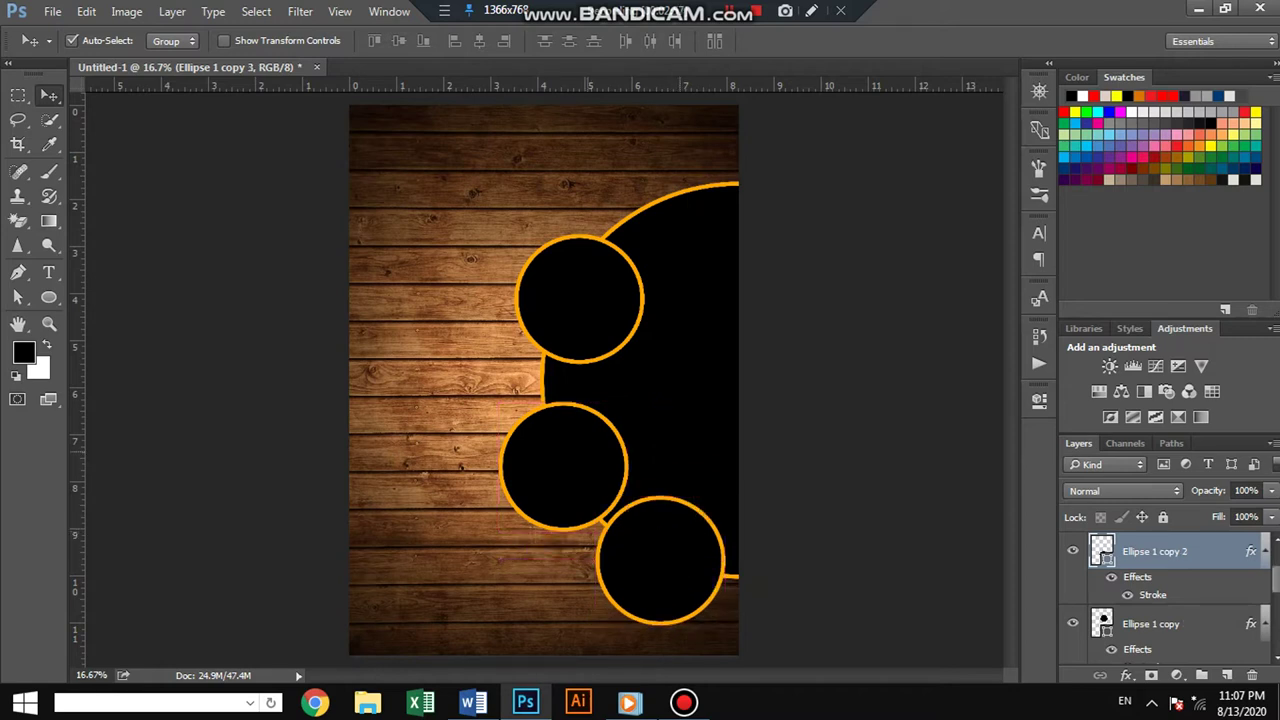
pyautogui.moveTo(599, 420); pyautogui.dragTo(592, 400)
pyautogui.hotkey('alt', '[')
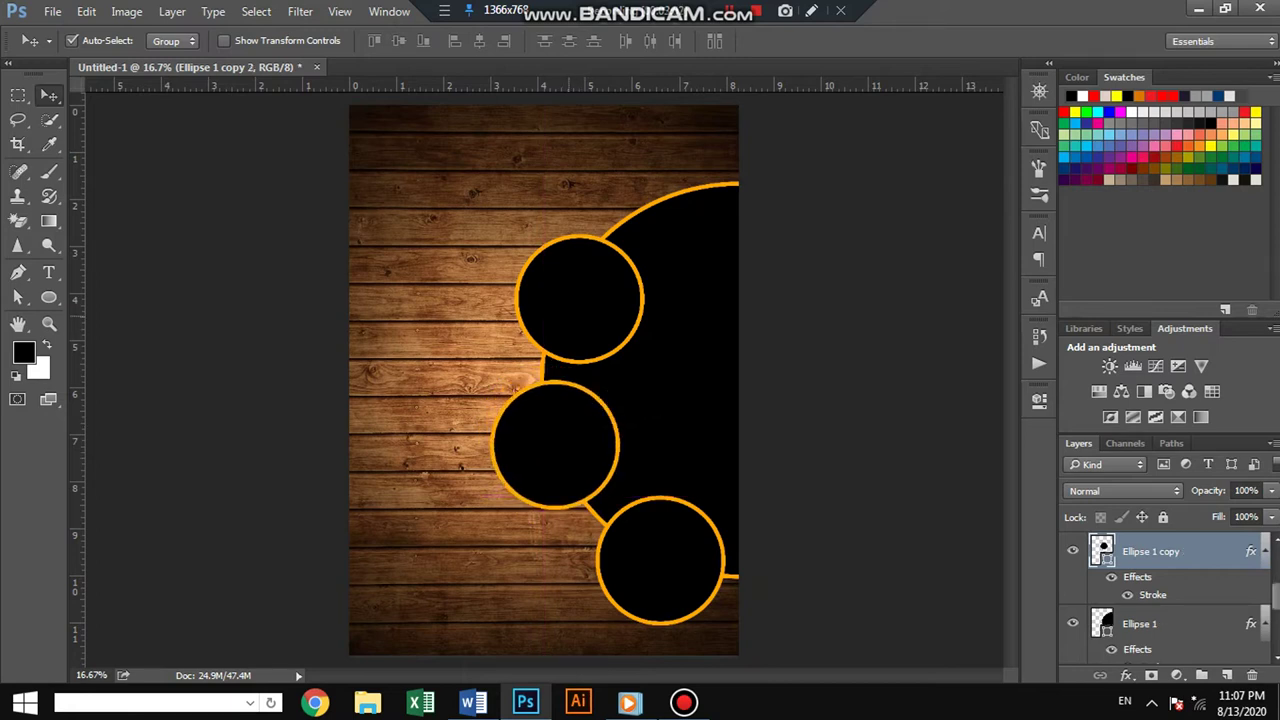
pyautogui.moveTo(583, 275); pyautogui.dragTo(588, 238)
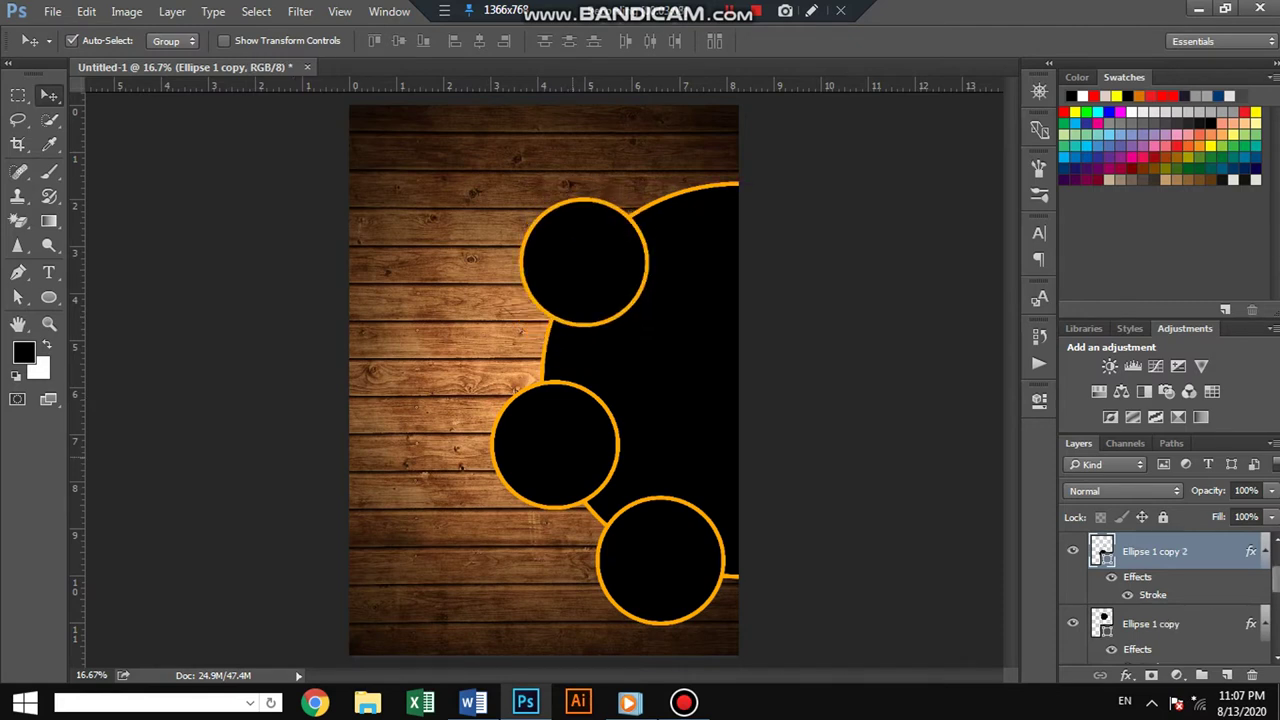
pyautogui.moveTo(589, 416)
pyautogui.mouseDown()
pyautogui.moveTo(578, 392)
pyautogui.moveTo(592, 402)
pyautogui.mouseUp()
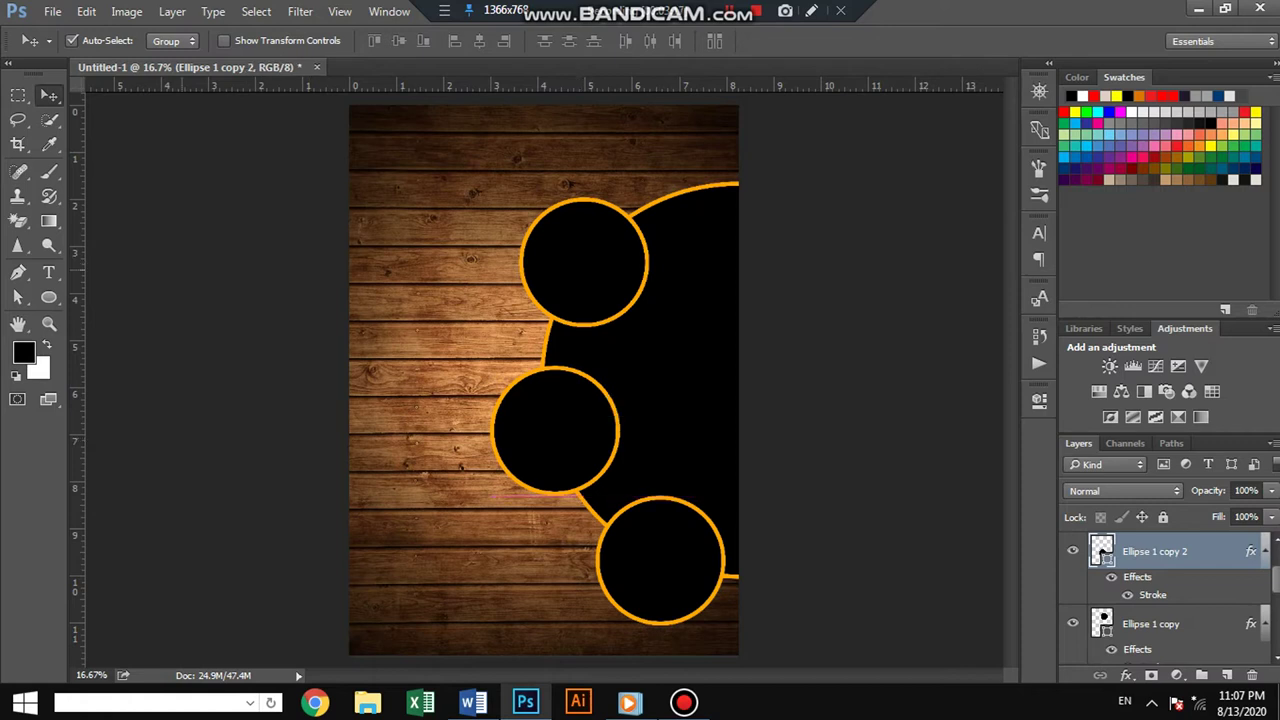
# Step: Draw a red-filled square, Rectangle 2, left of the top small circle
pyautogui.click(49, 297)
pyautogui.click(137, 294)
pyautogui.moveTo(392, 241); pyautogui.dragTo(486, 334)
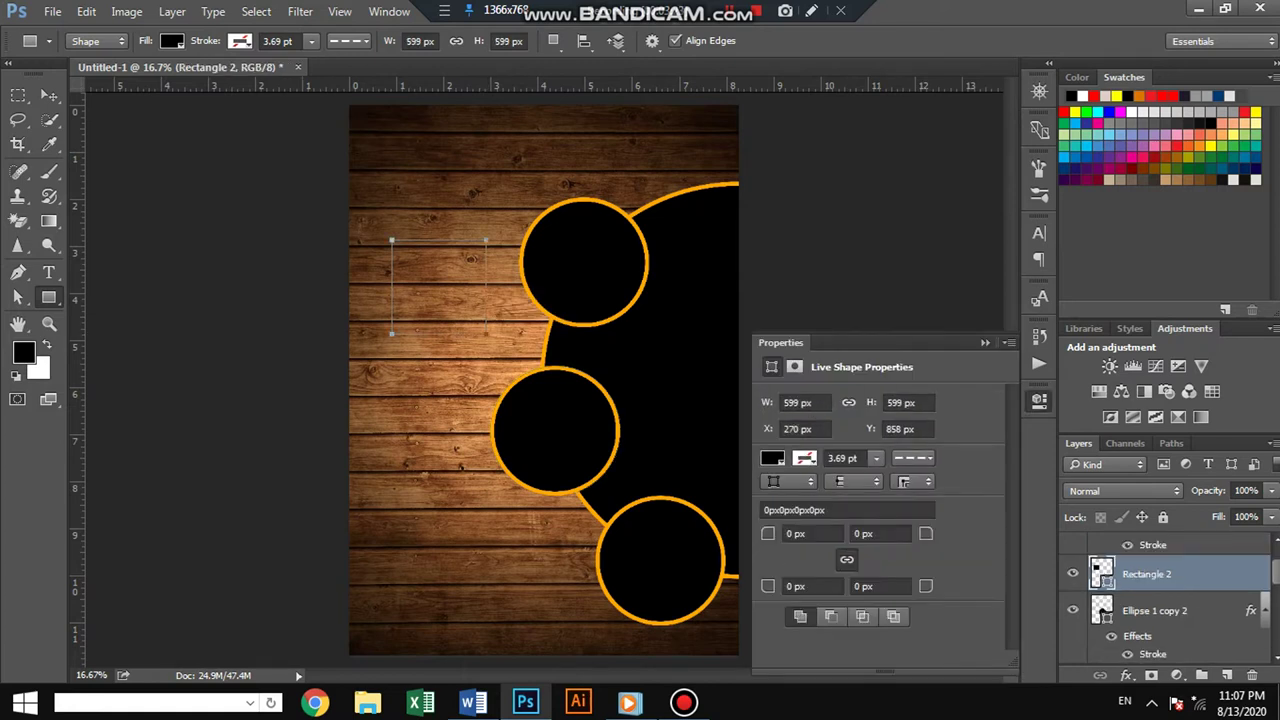
pyautogui.click(171, 41)
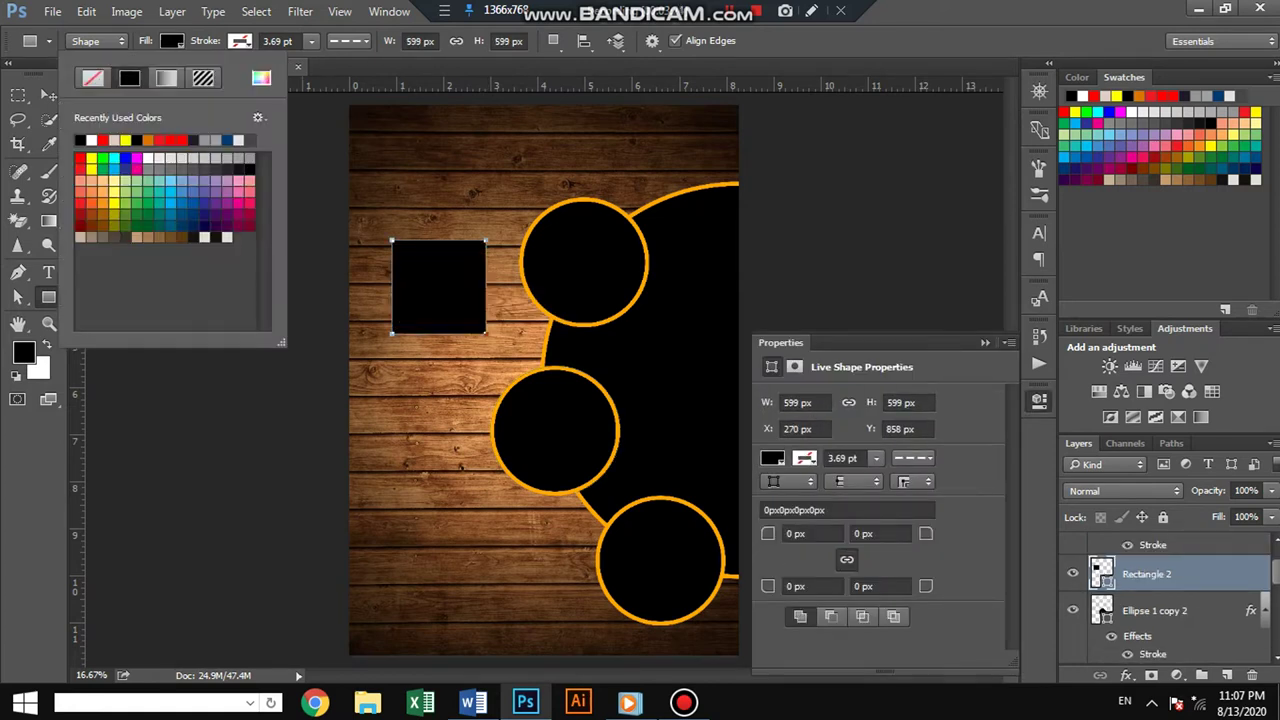
pyautogui.click(80, 159)
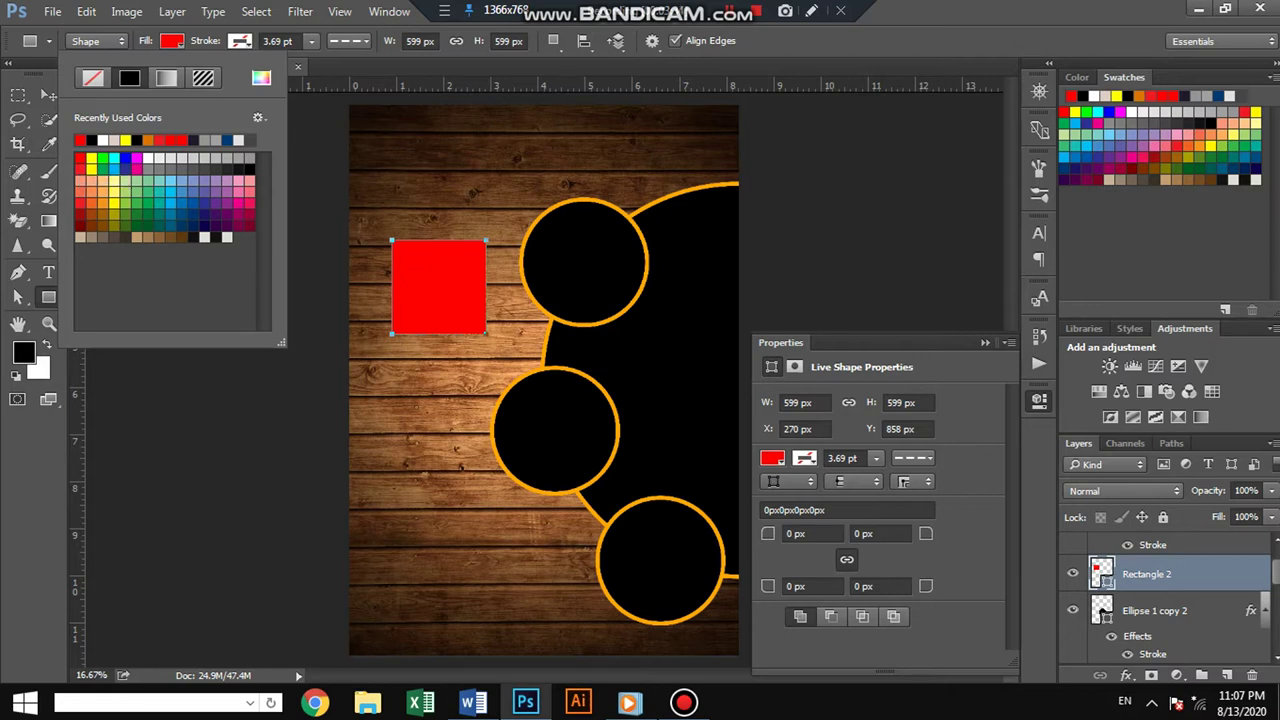
pyautogui.click(1039, 399)
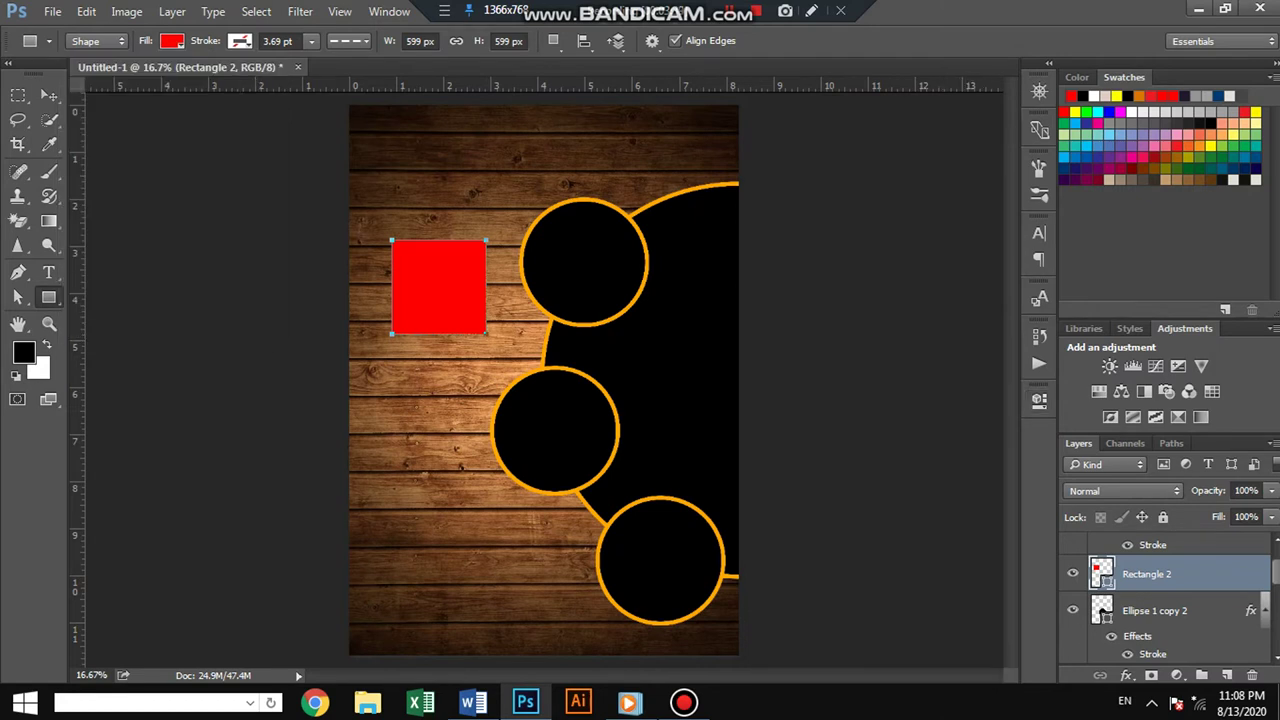
pyautogui.press('v')
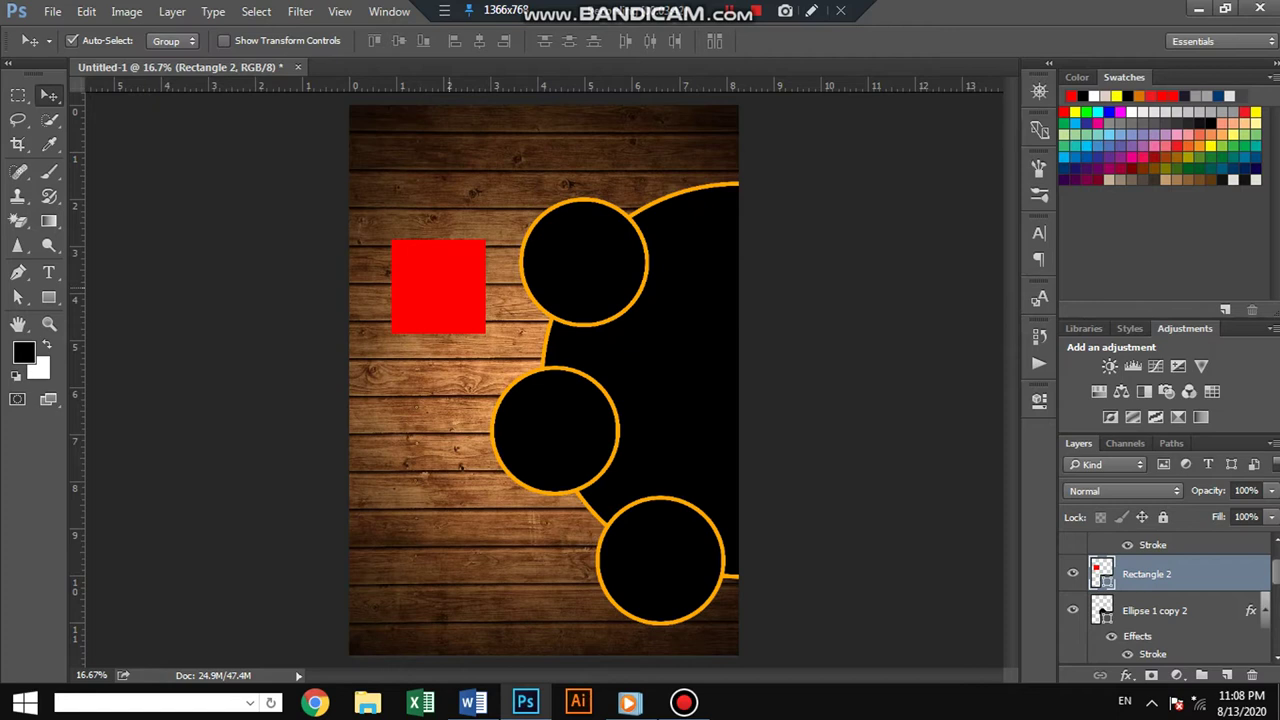
# Step: Duplicate Rectangle 2, rotate the copy 45° and stretch it to about 210% width
pyautogui.moveTo(455, 245); pyautogui.dragTo(455, 303)
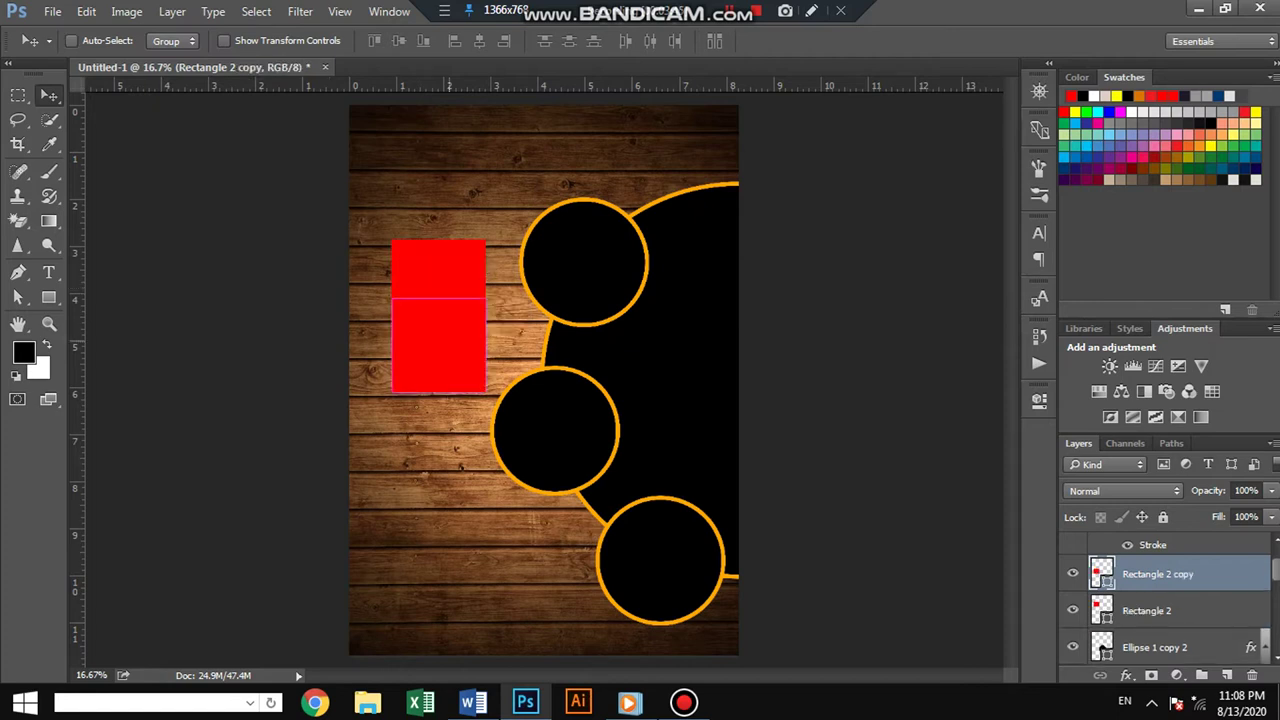
pyautogui.hotkey('ctrl', 't')
pyautogui.moveTo(388, 290)
pyautogui.mouseDown()
pyautogui.moveTo(468, 266)
pyautogui.moveTo(452, 266)
pyautogui.moveTo(452, 301)
pyautogui.mouseUp()
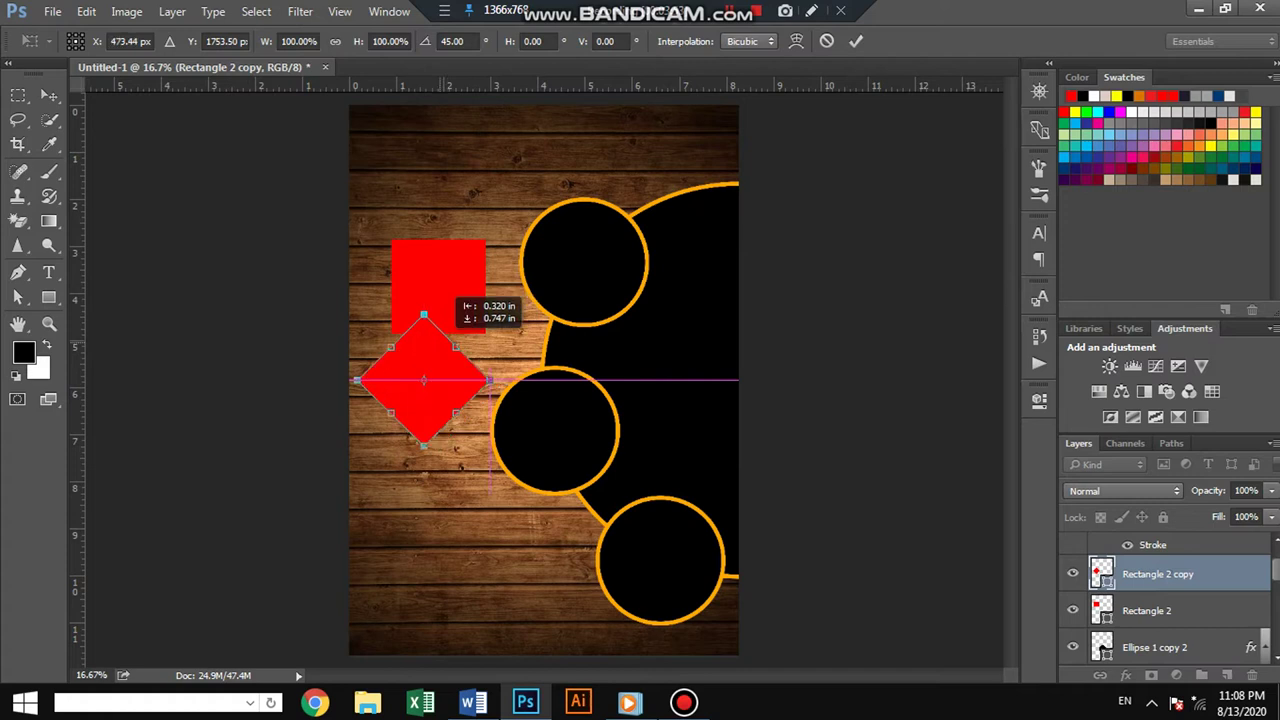
pyautogui.moveTo(452, 301); pyautogui.dragTo(448, 303)
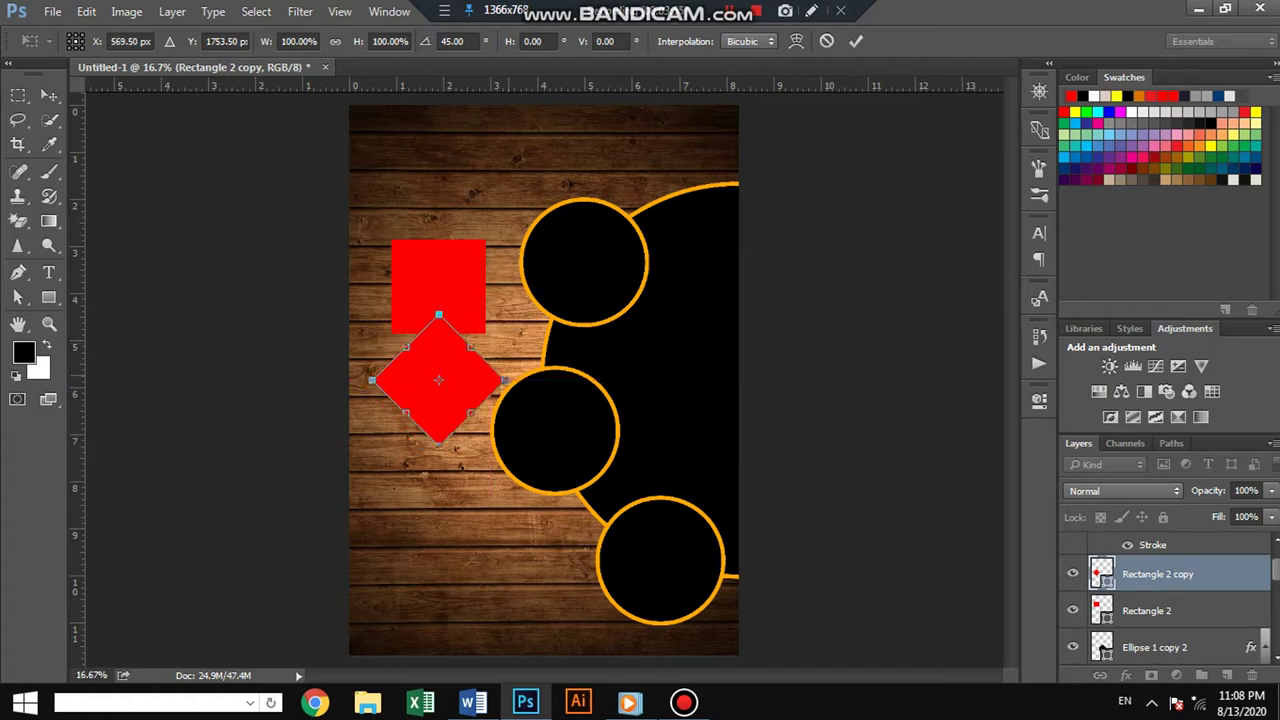
pyautogui.moveTo(505, 380); pyautogui.dragTo(625, 380)
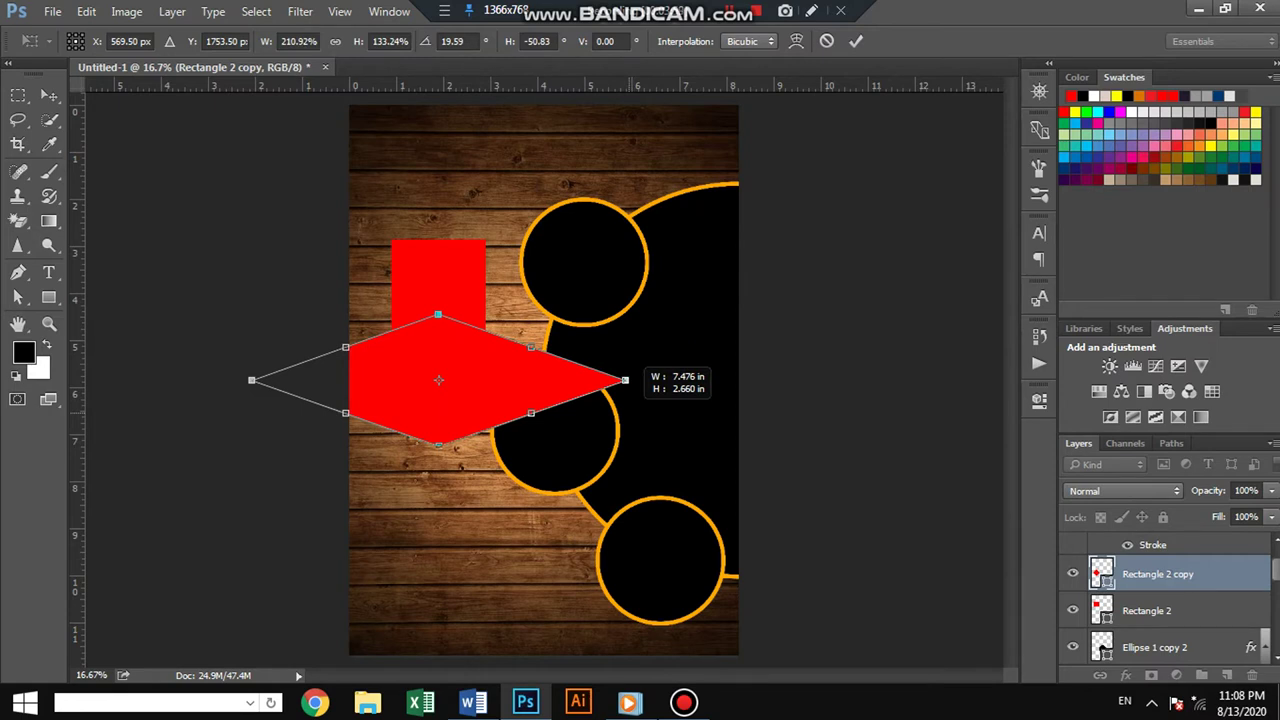
pyautogui.moveTo(625, 380); pyautogui.dragTo(625, 380)
pyautogui.press('Return')
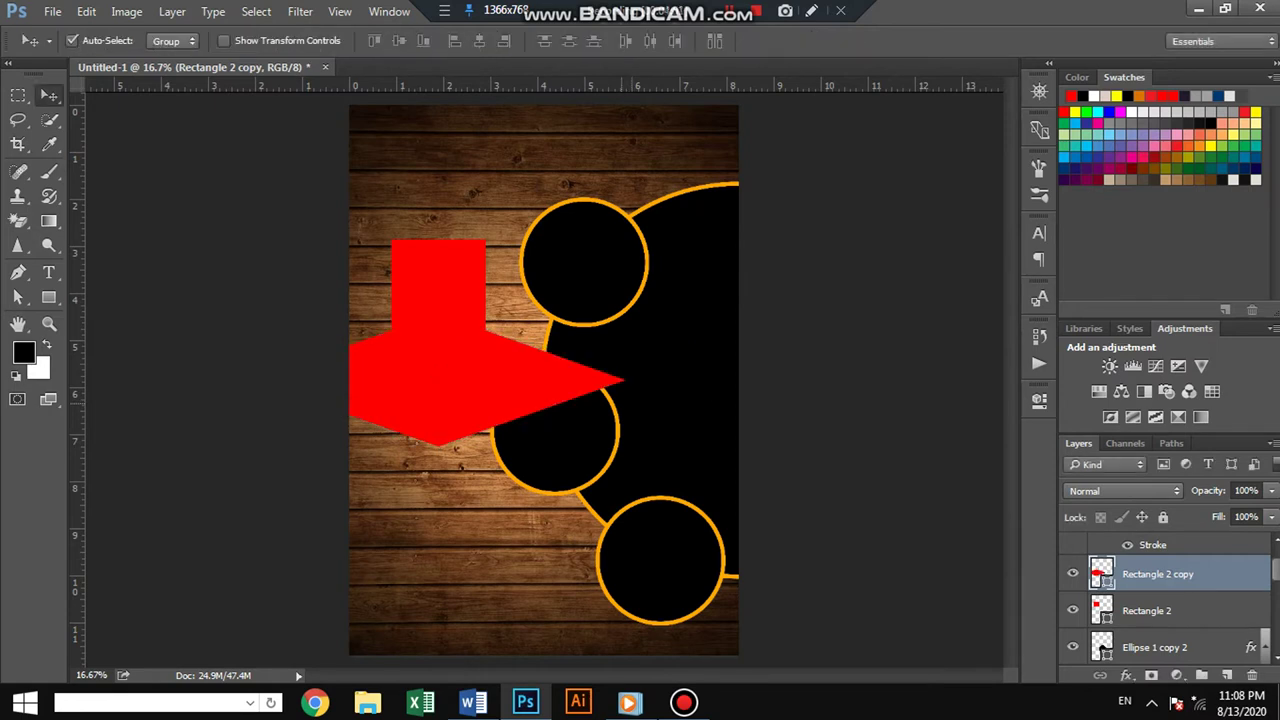
# Step: Position the red diamond over the square's lower half and load it as a selection
pyautogui.scroll(2, 399, 434)
pyautogui.scroll(2, 399, 434)
pyautogui.moveTo(468, 298); pyautogui.dragTo(468, 299)
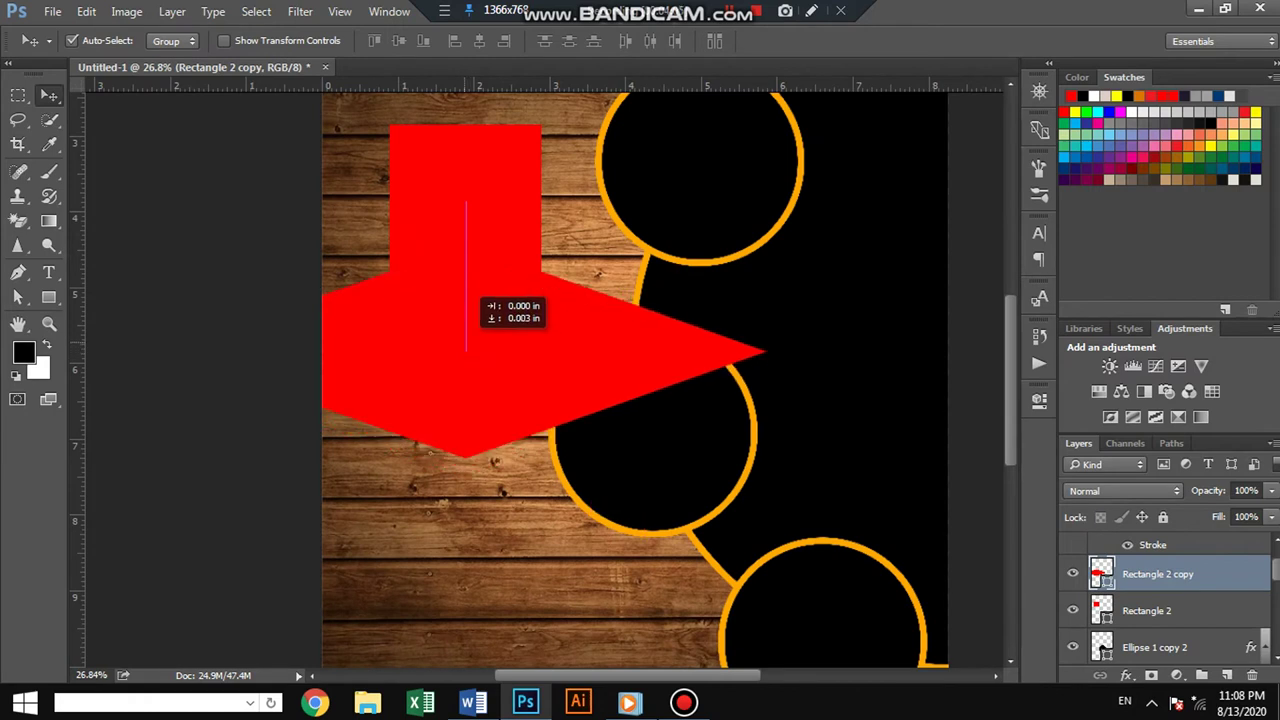
pyautogui.moveTo(468, 299); pyautogui.dragTo(468, 299)
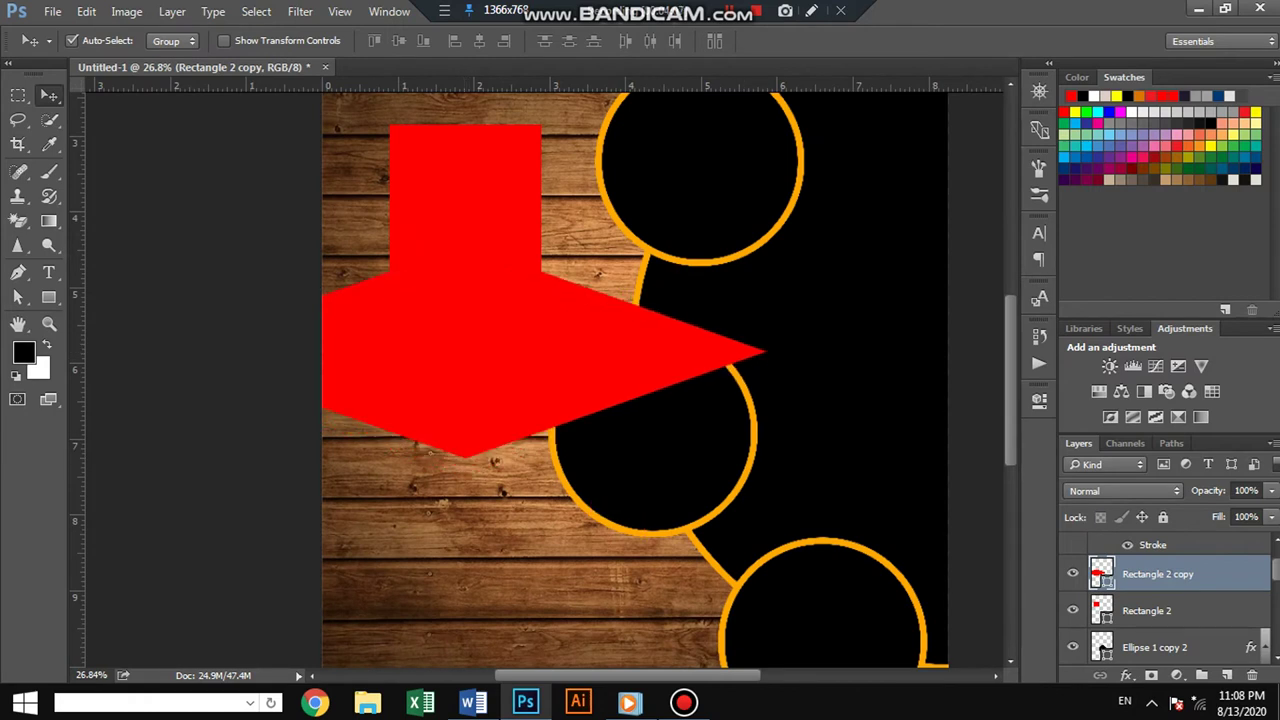
pyautogui.keyDown('ctrl'); pyautogui.click(1101, 610); pyautogui.keyUp('ctrl')
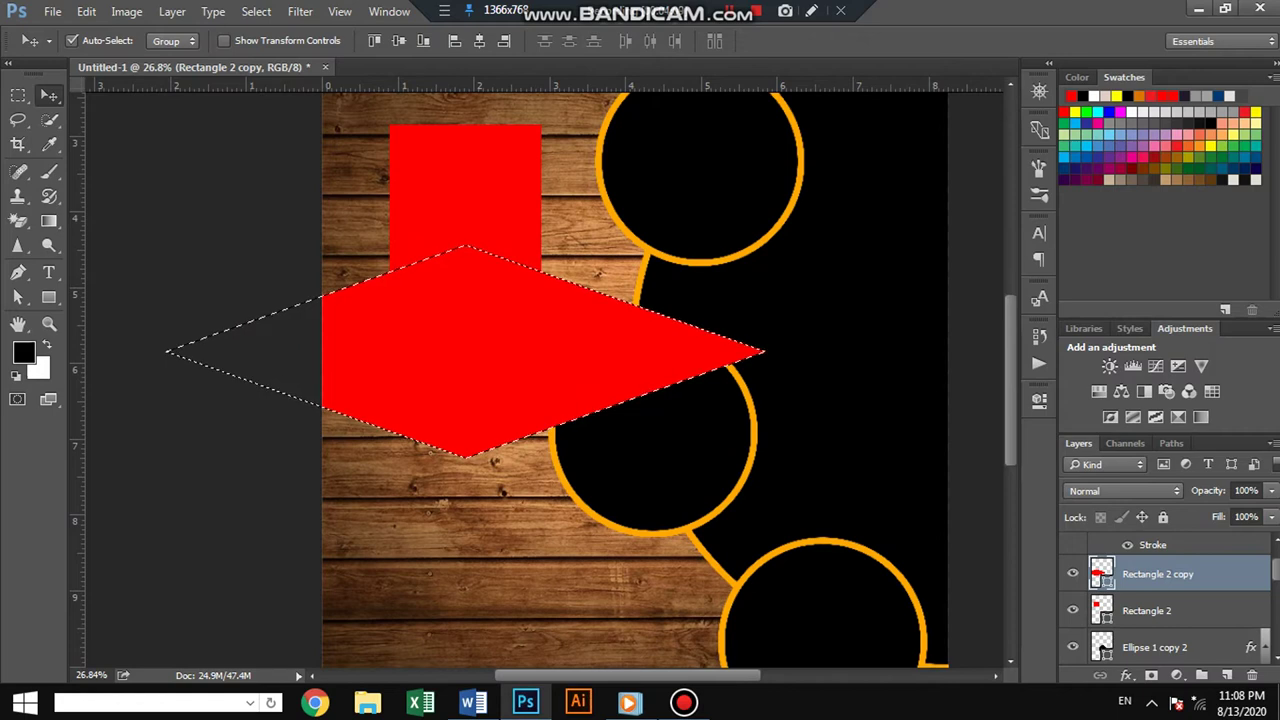
# Step: Rasterize Rectangle 2, cut the diamond area out as a V-notch, and delete the diamond layer
pyautogui.click(1146, 610)
pyautogui.press('g')
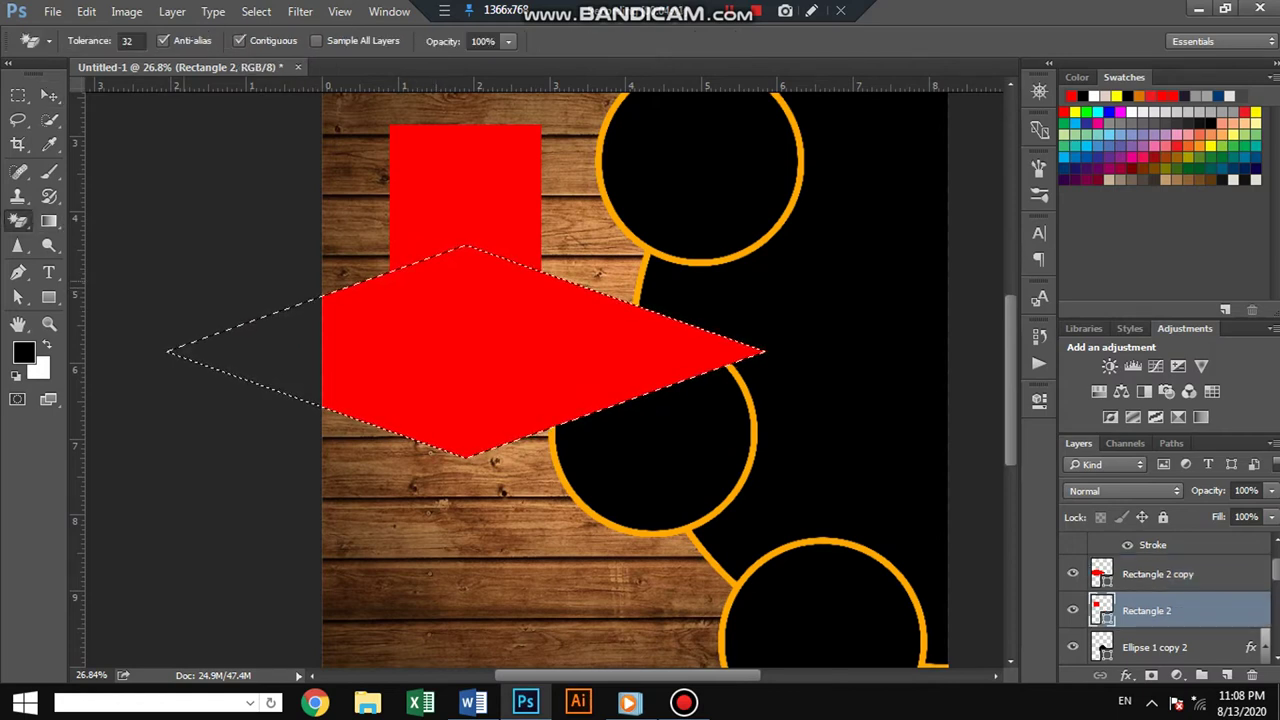
pyautogui.click(544, 272)
pyautogui.click(605, 276)
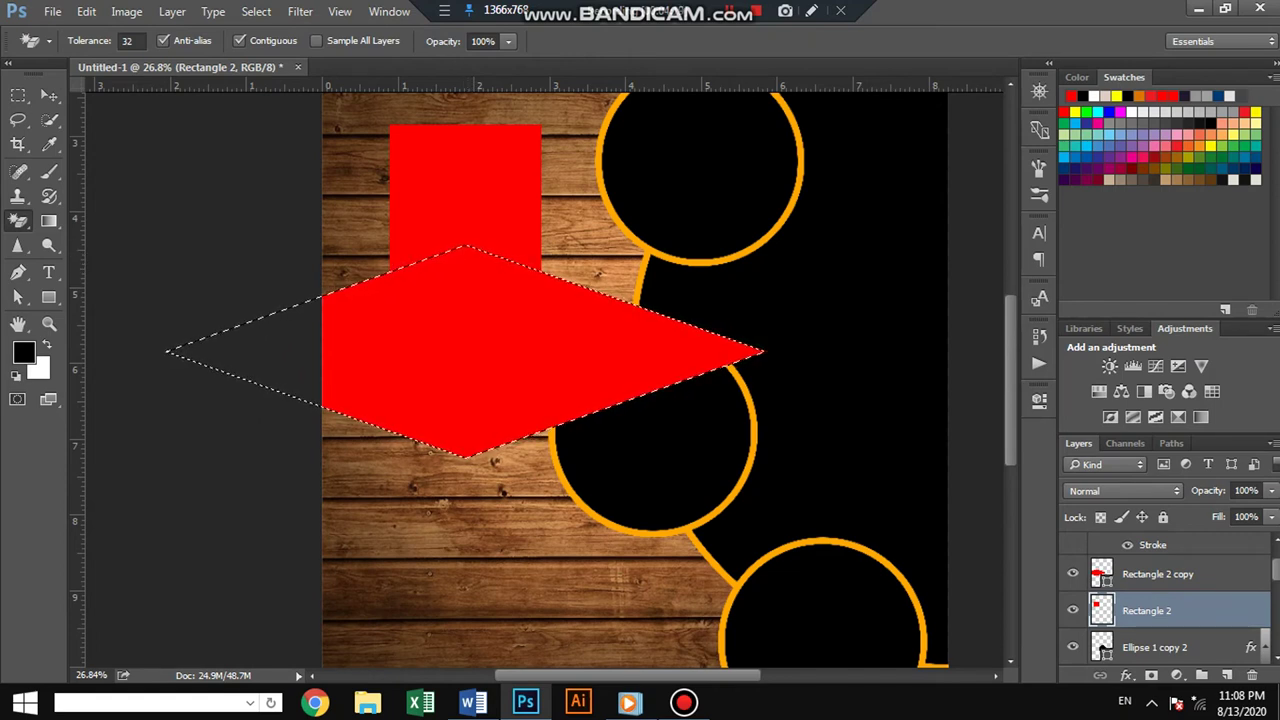
pyautogui.click(1100, 572)
pyautogui.press('Delete')
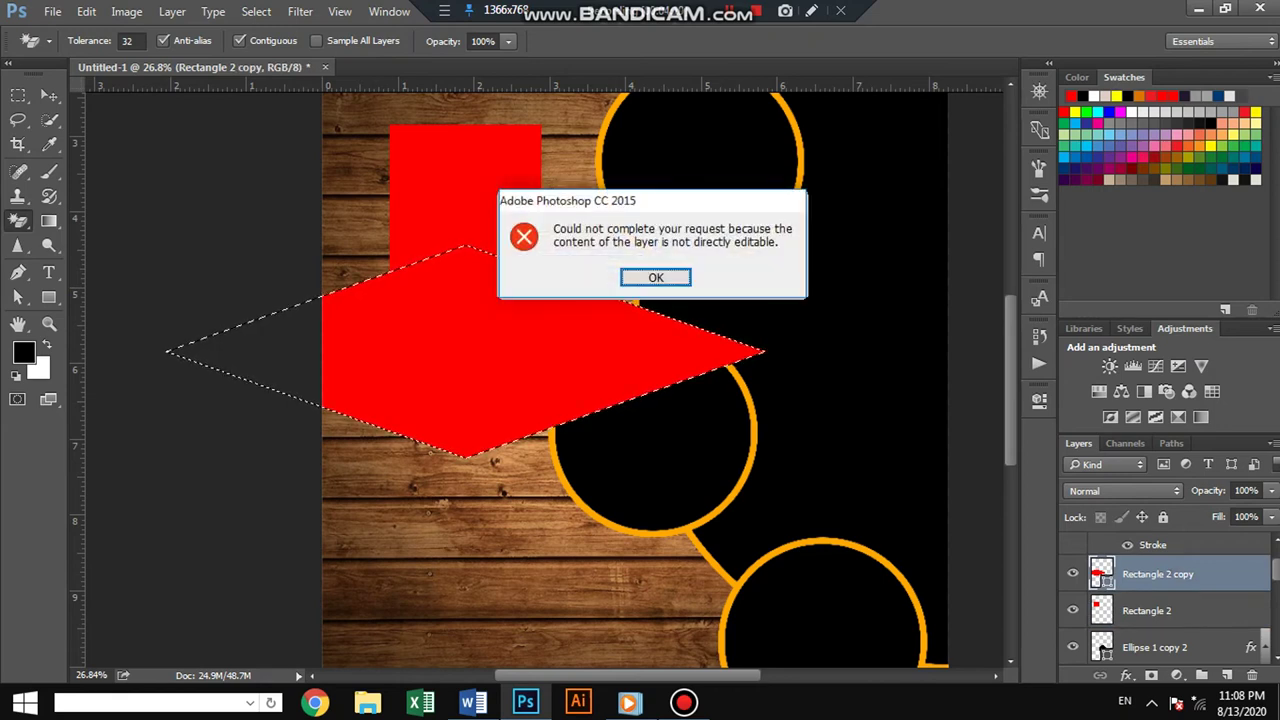
pyautogui.press('Return')
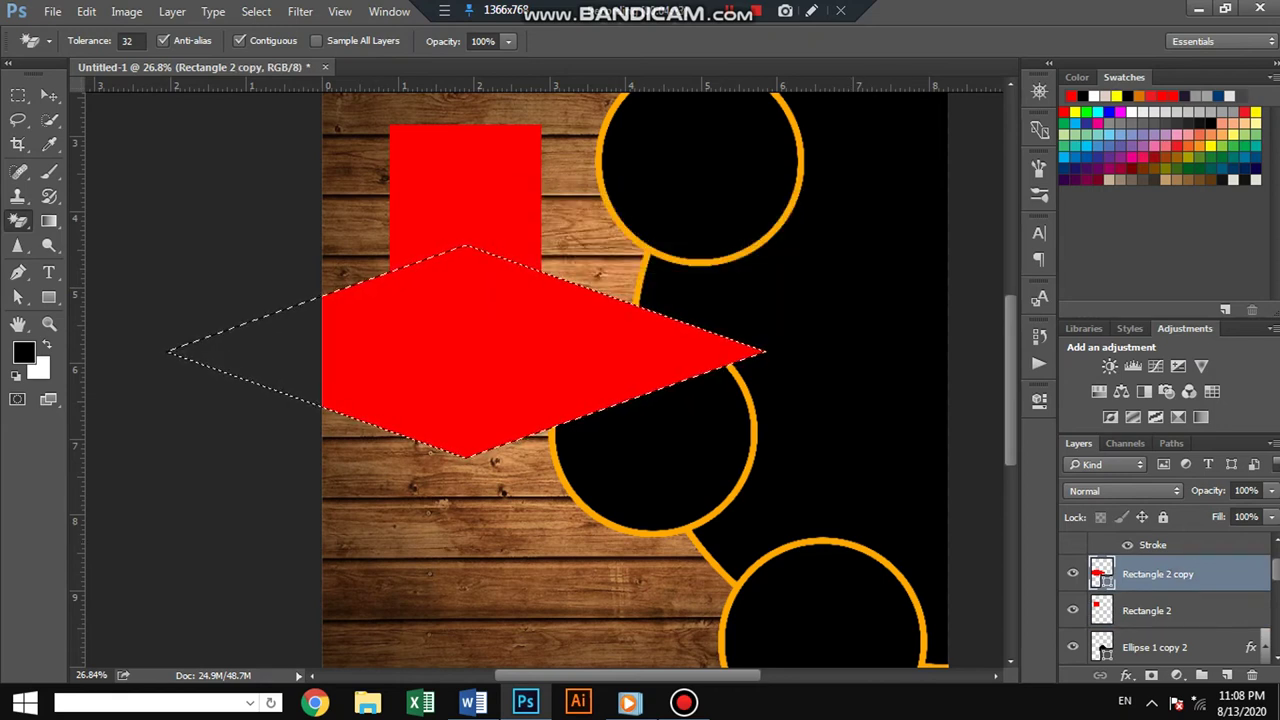
pyautogui.moveTo(1150, 574)
pyautogui.mouseDown()
pyautogui.moveTo(1150, 664)
pyautogui.moveTo(1251, 675)
pyautogui.mouseUp()
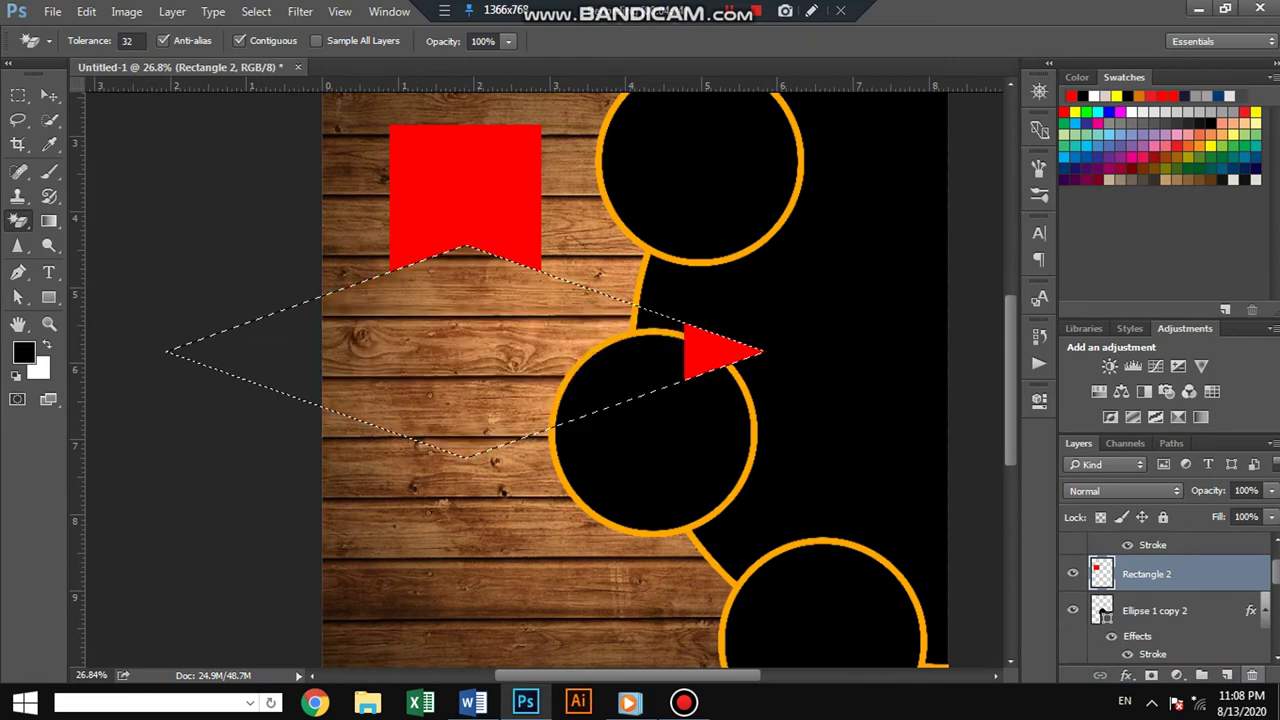
# Step: Deselect and move the red ribbon to the flyer's top-right edge
pyautogui.scroll(1, 600, 400)
pyautogui.click(49, 95)
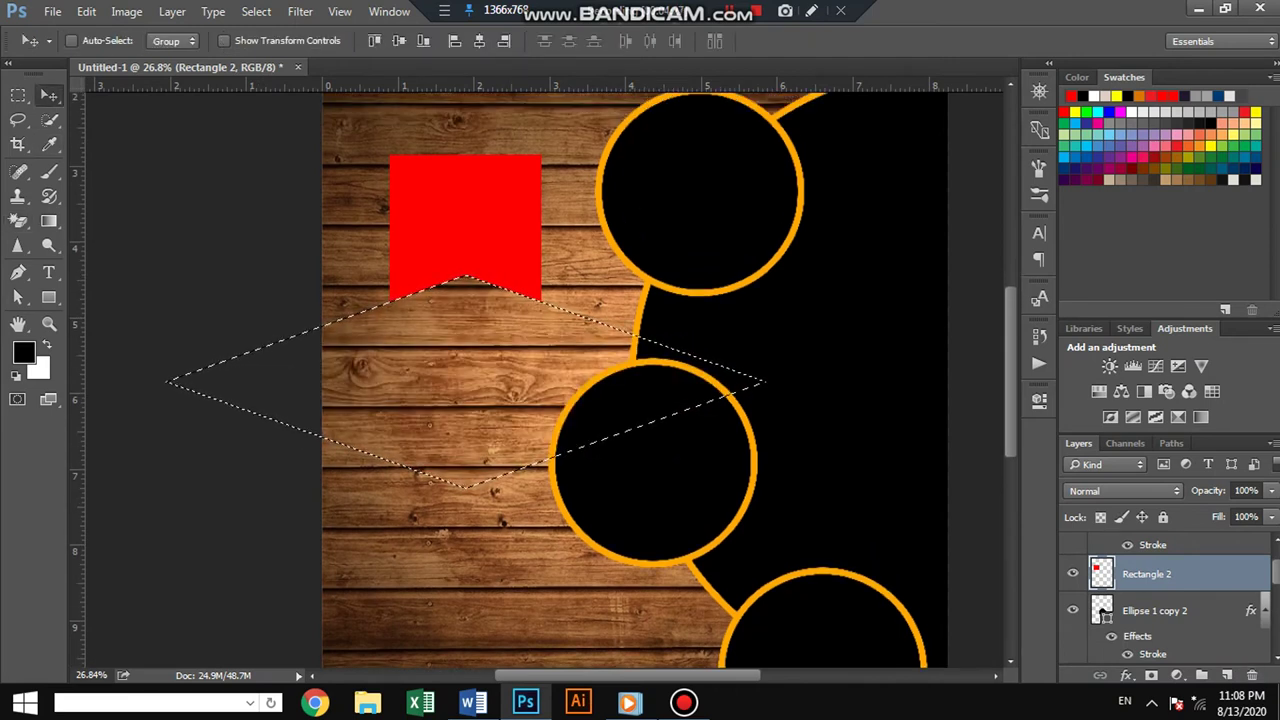
pyautogui.hotkey('ctrl', 'd')
pyautogui.hotkey('ctrl', '0')
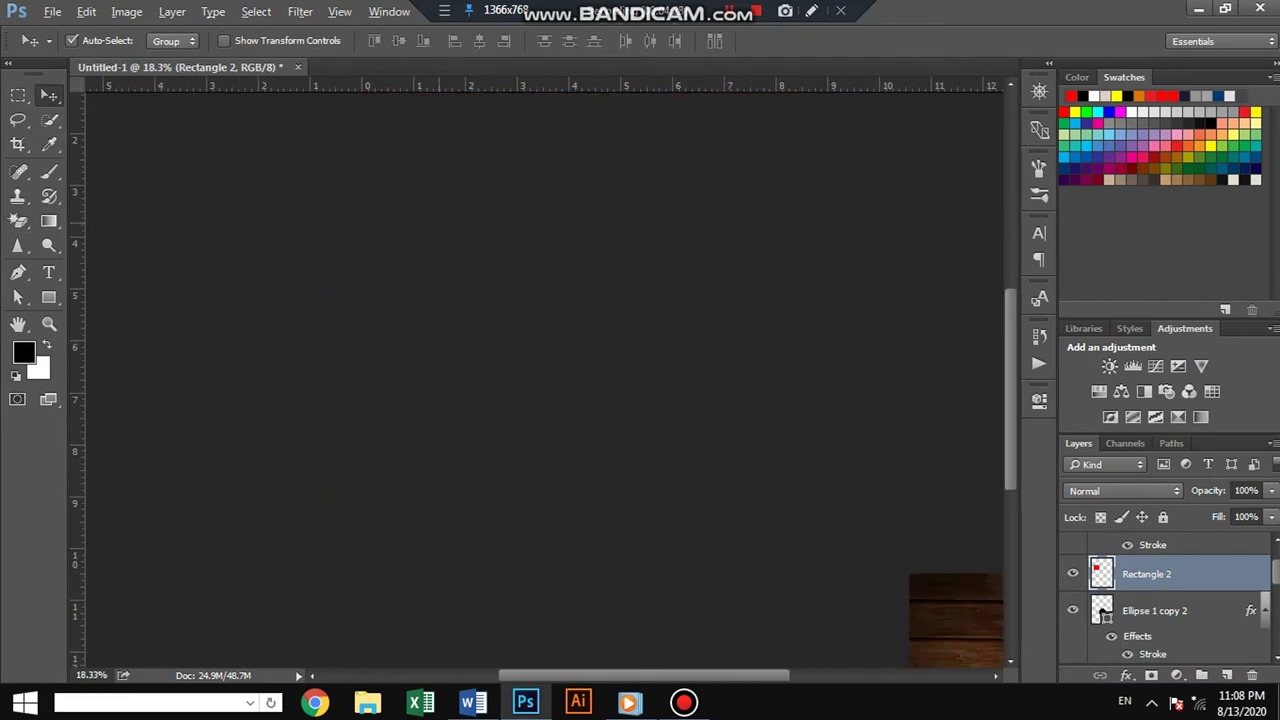
pyautogui.moveTo(465, 237); pyautogui.dragTo(735, 97)
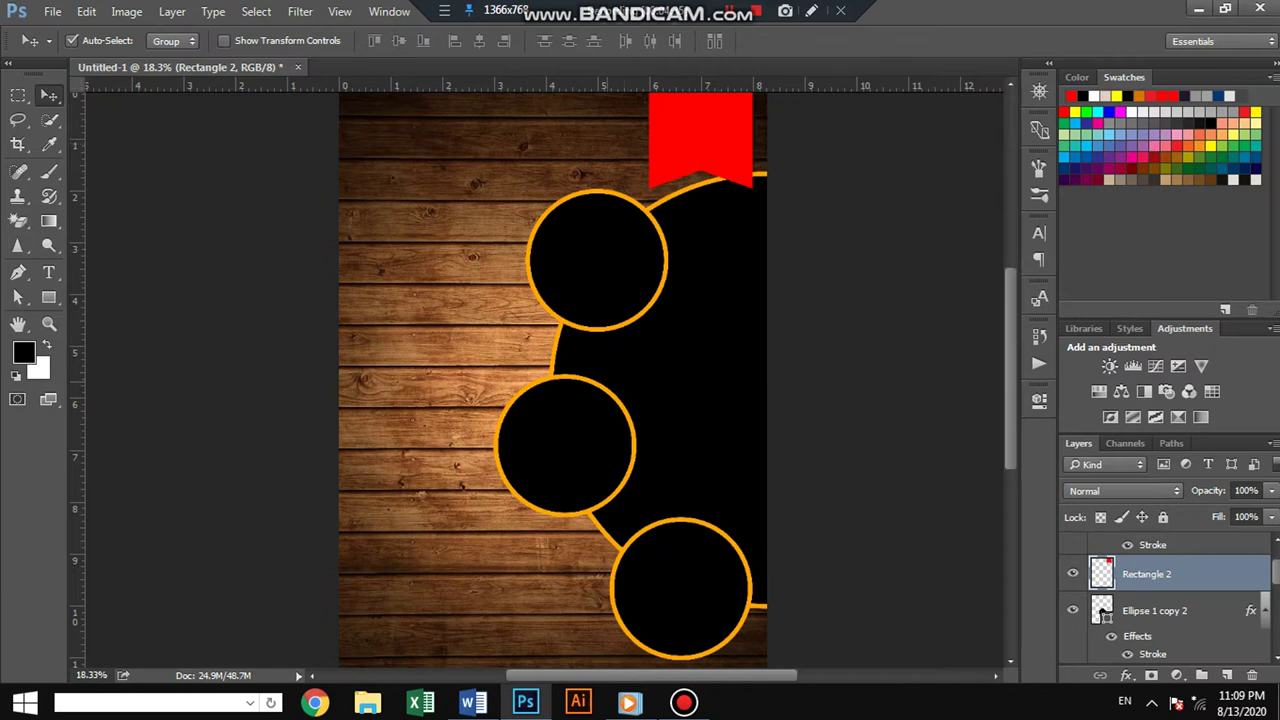
# Step: Copy the Logo image and paste it into the flyer
pyautogui.click(52, 11)
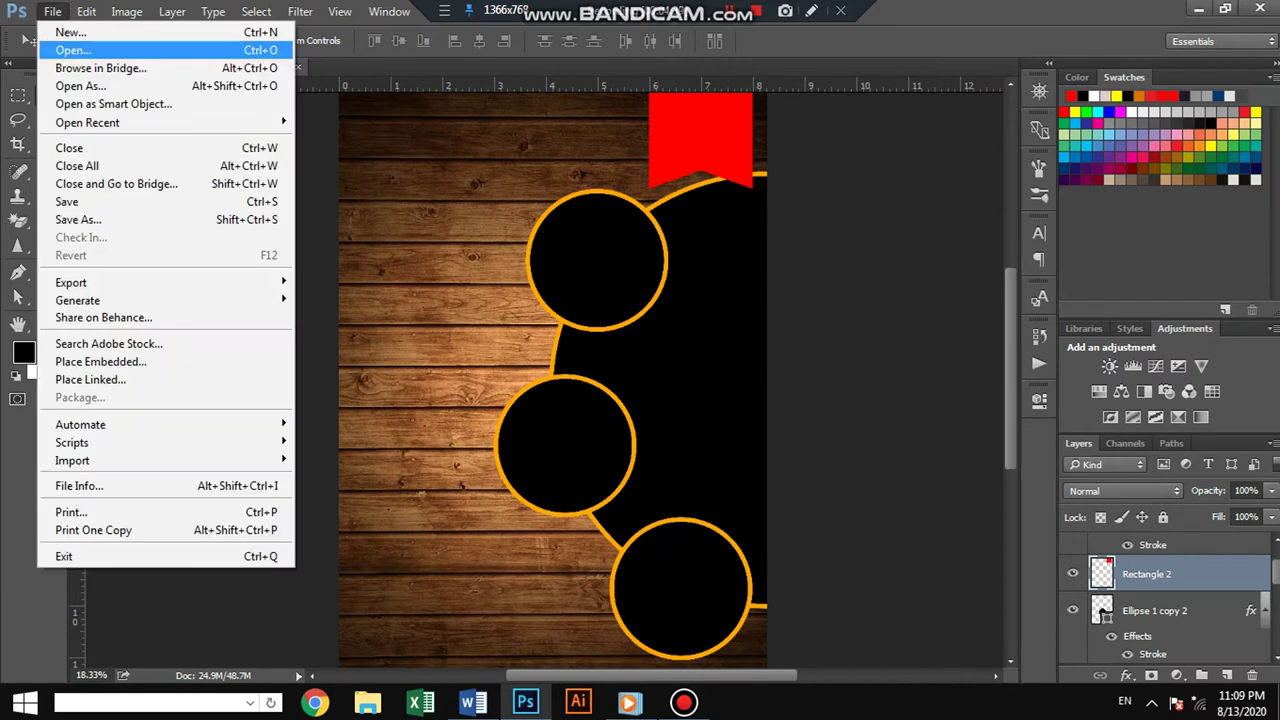
pyautogui.click(73, 50)
pyautogui.click(439, 280)
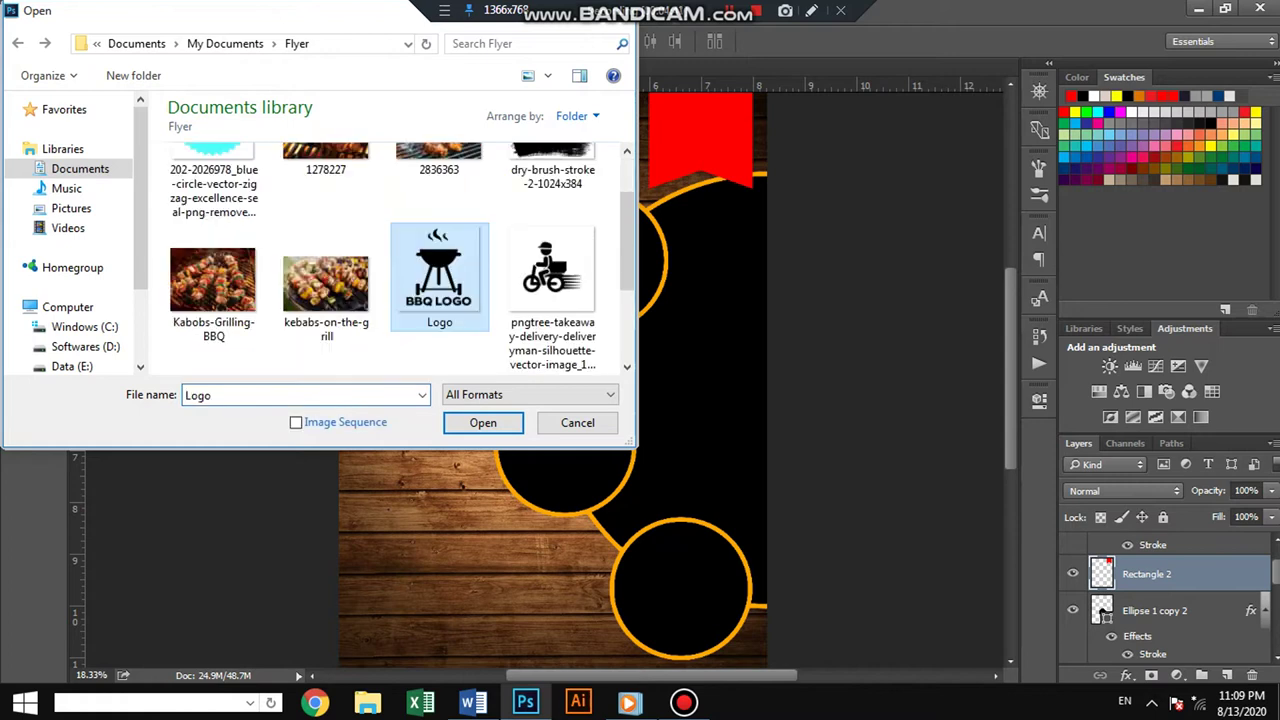
pyautogui.click(483, 422)
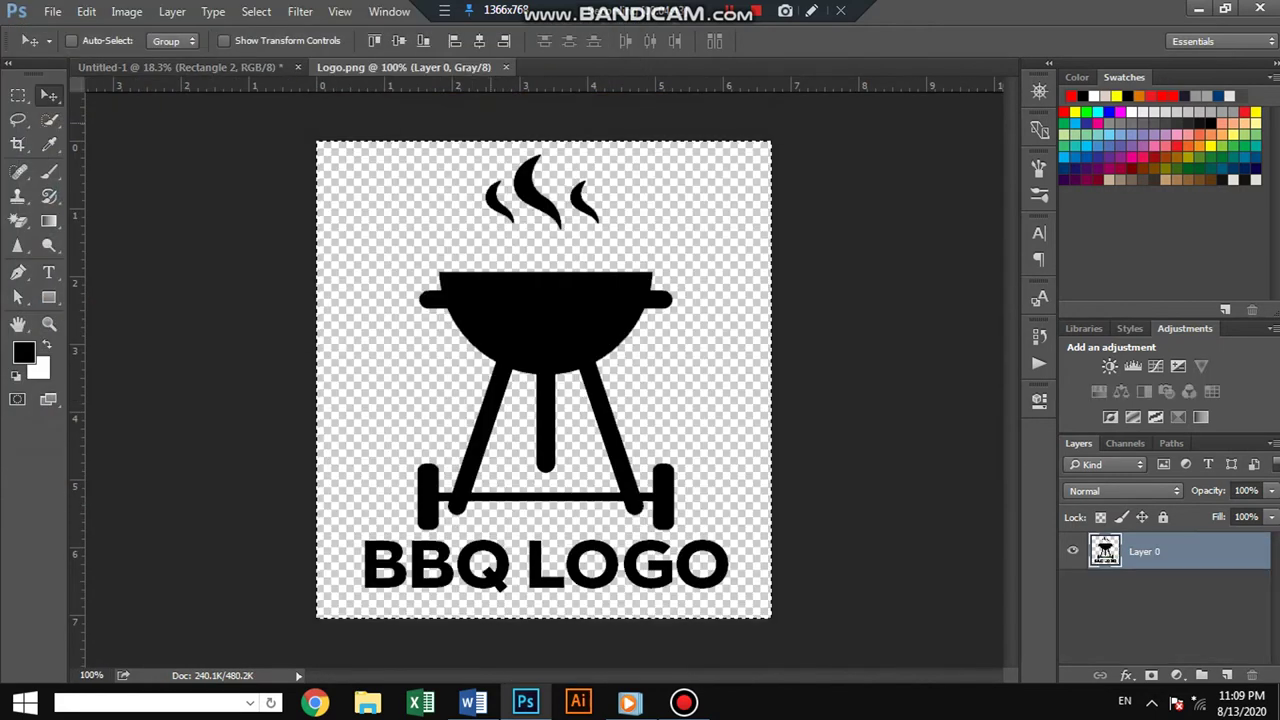
pyautogui.hotkey('ctrl', 'x')
pyautogui.hotkey('ctrl', 'w')
pyautogui.press('n')
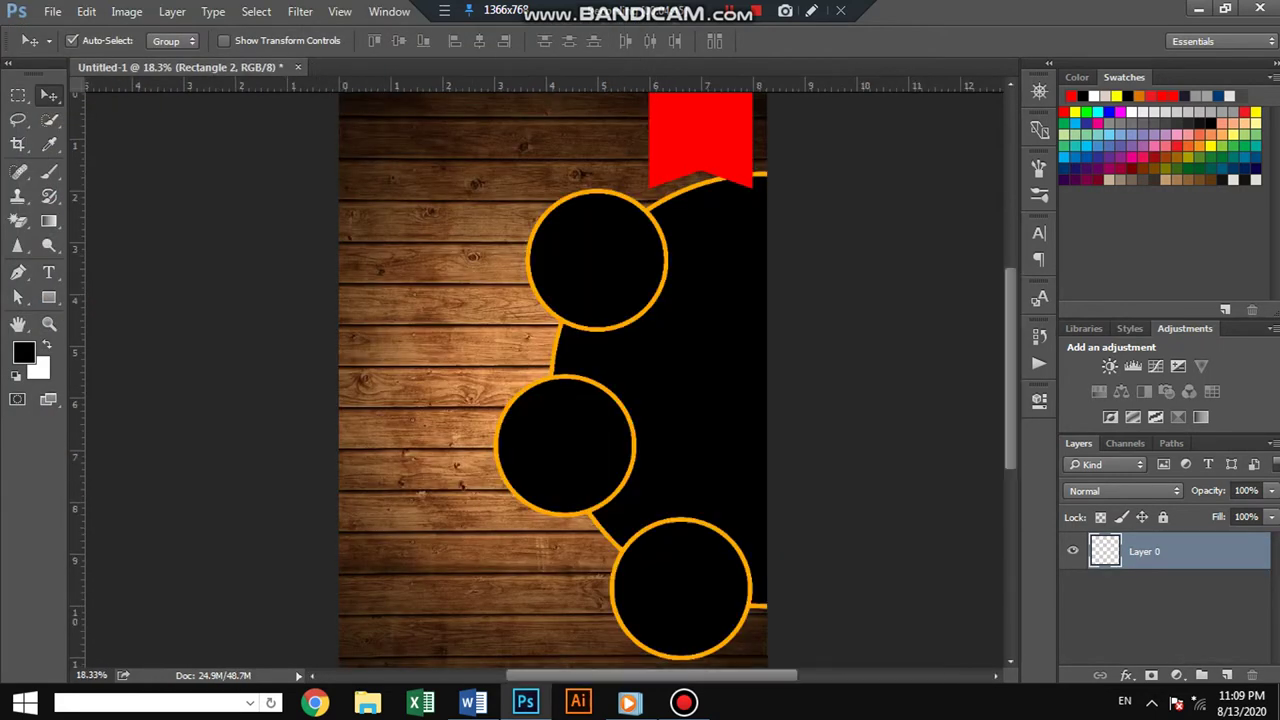
pyautogui.hotkey('ctrl', 'v')
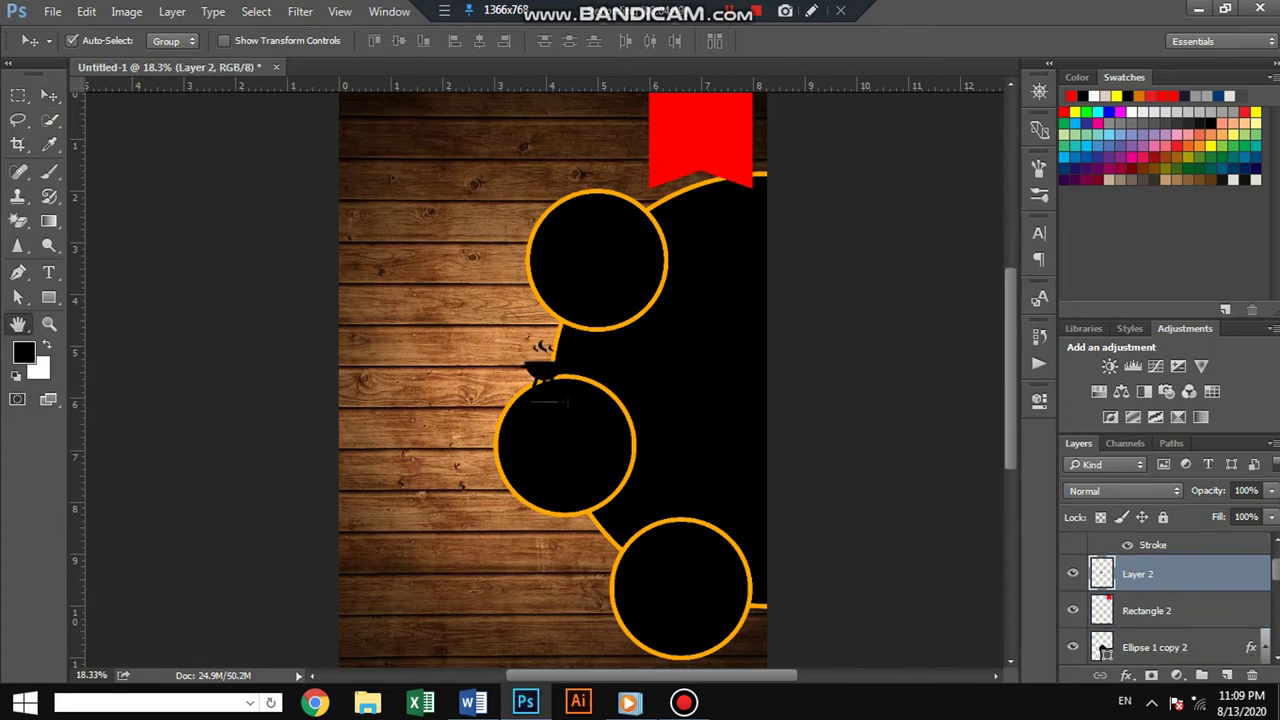
# Step: Give the logo an orange Color Overlay layer style
pyautogui.doubleClick(1137, 573)
pyautogui.click(329, 335)
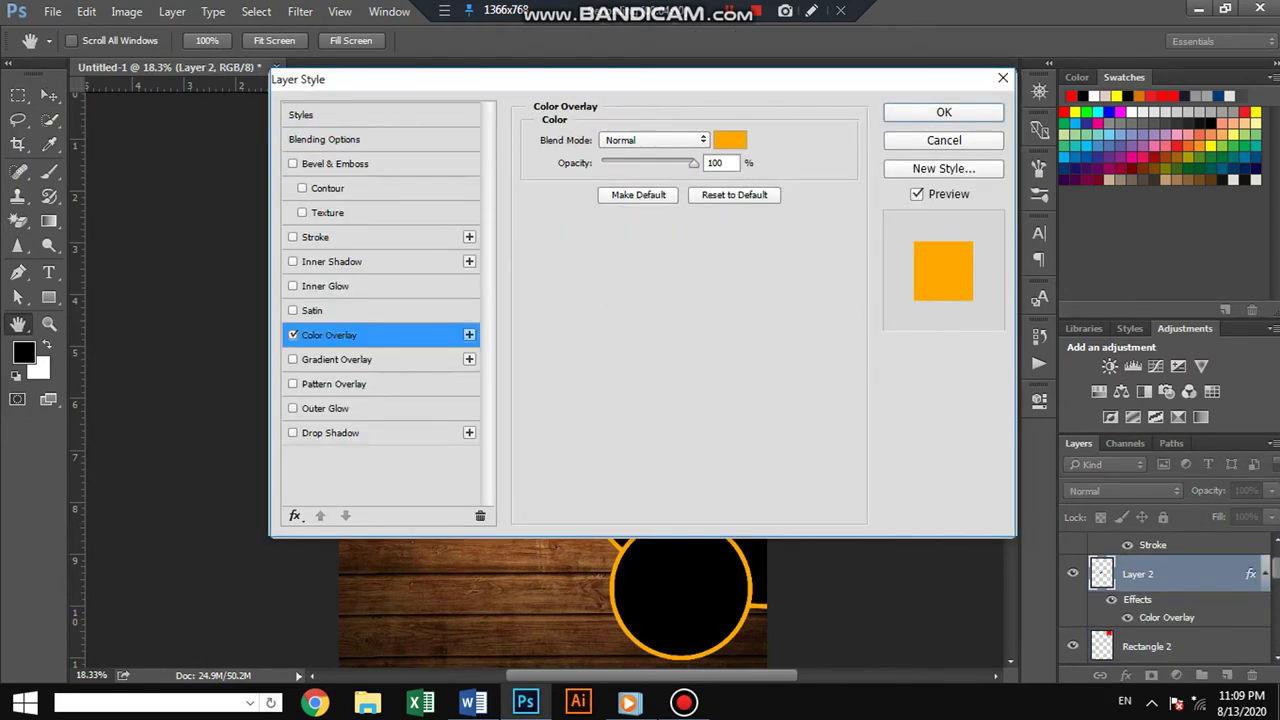
pyautogui.click(730, 140)
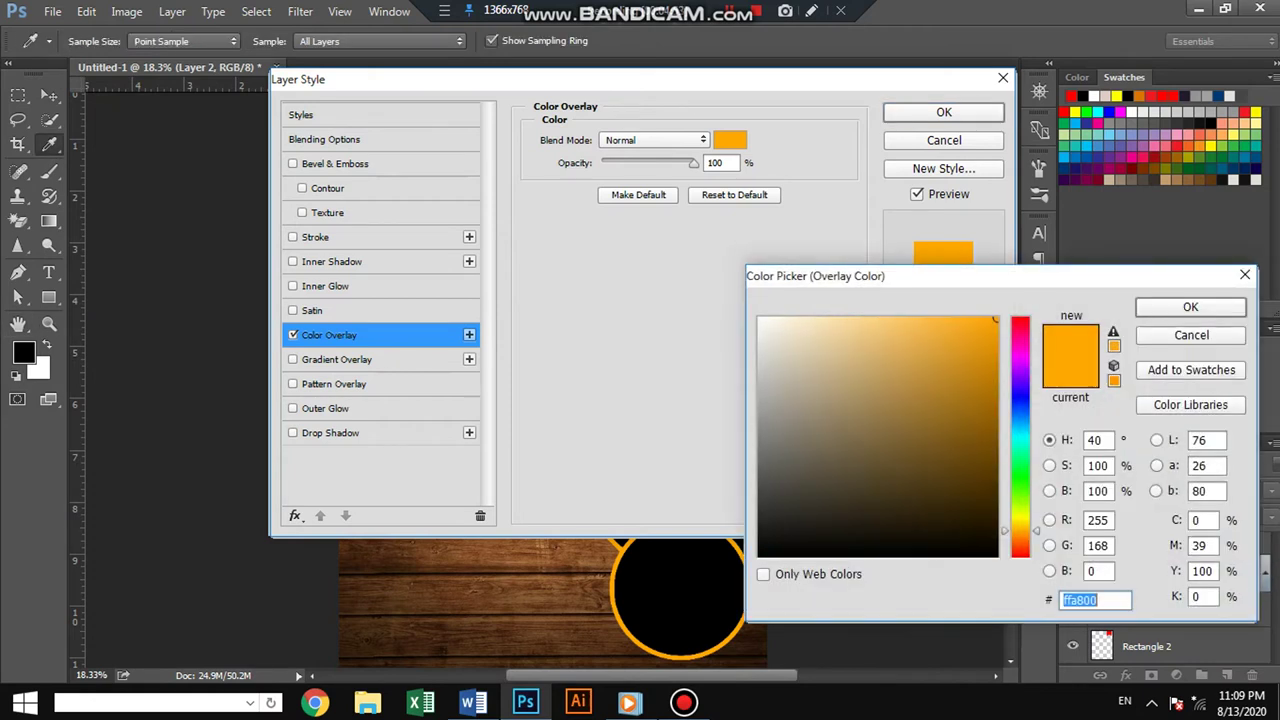
pyautogui.click(1190, 307)
pyautogui.moveTo(750, 79); pyautogui.dragTo(736, 443)
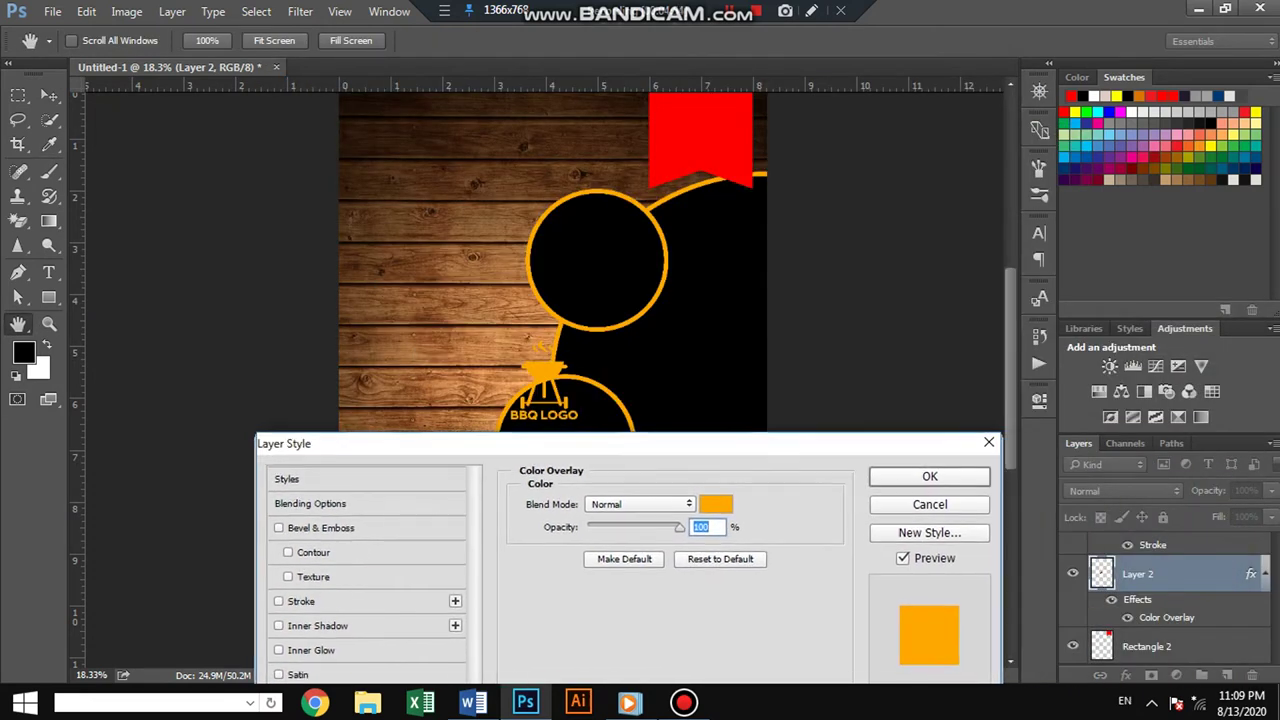
pyautogui.press('Return')
# Step: Scale and position the logo onto the red ribbon at the top right
pyautogui.hotkey('ctrl', 't')
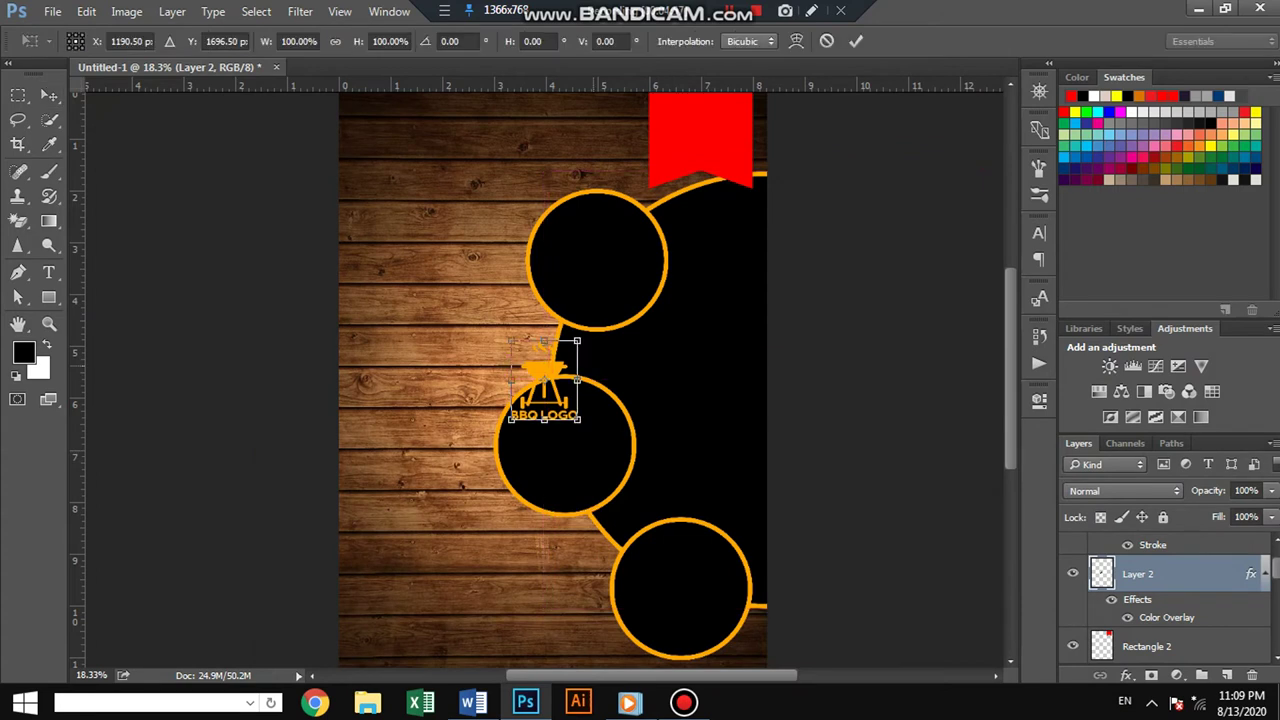
pyautogui.hotkey('alt', 'shift')
pyautogui.moveTo(566, 348); pyautogui.dragTo(734, 100)
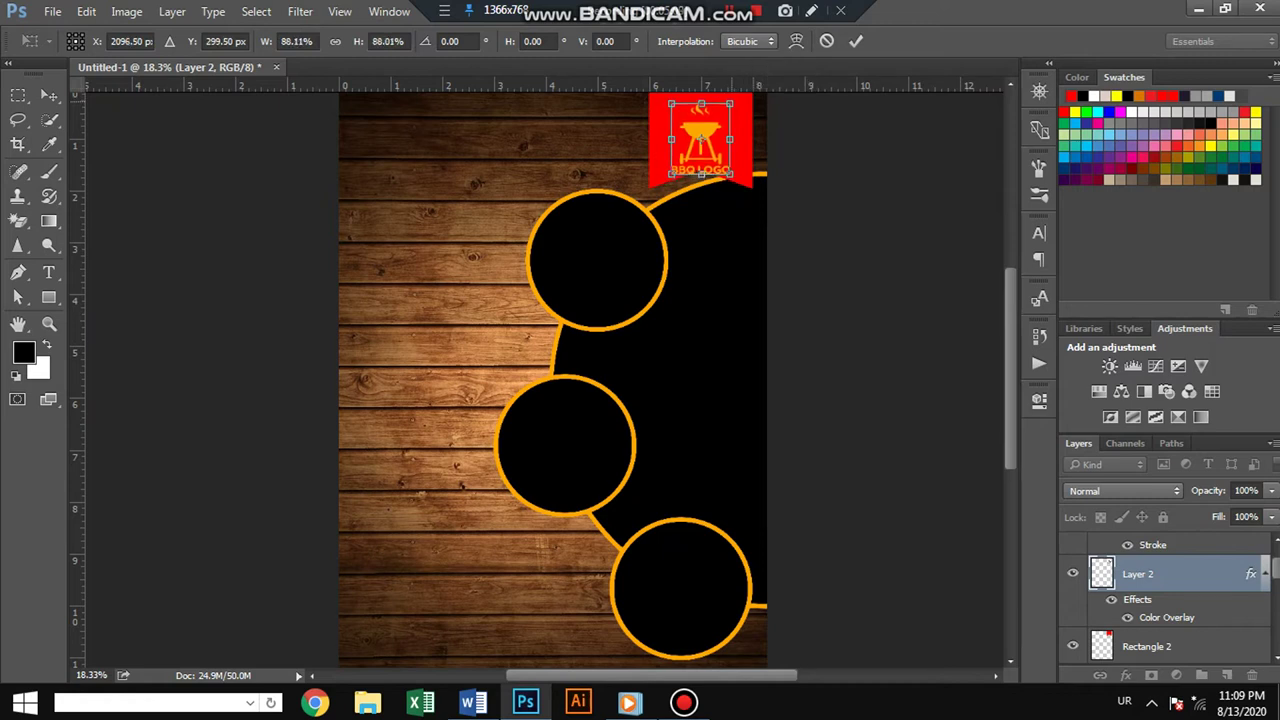
pyautogui.press('Return')
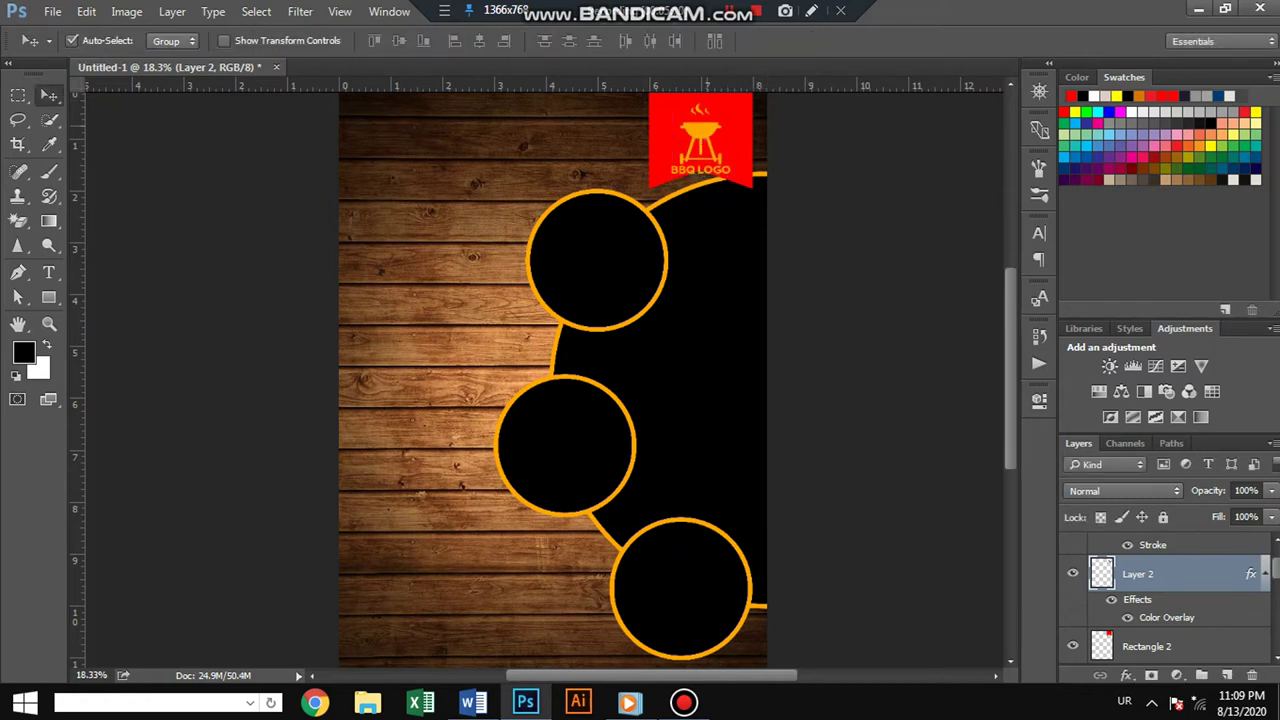
pyautogui.moveTo(709, 100)
pyautogui.mouseDown()
pyautogui.moveTo(711, 85)
pyautogui.moveTo(713, 103)
pyautogui.mouseUp()
pyautogui.hotkey('shift', 'Down')
pyautogui.hotkey('shift', 'Down')
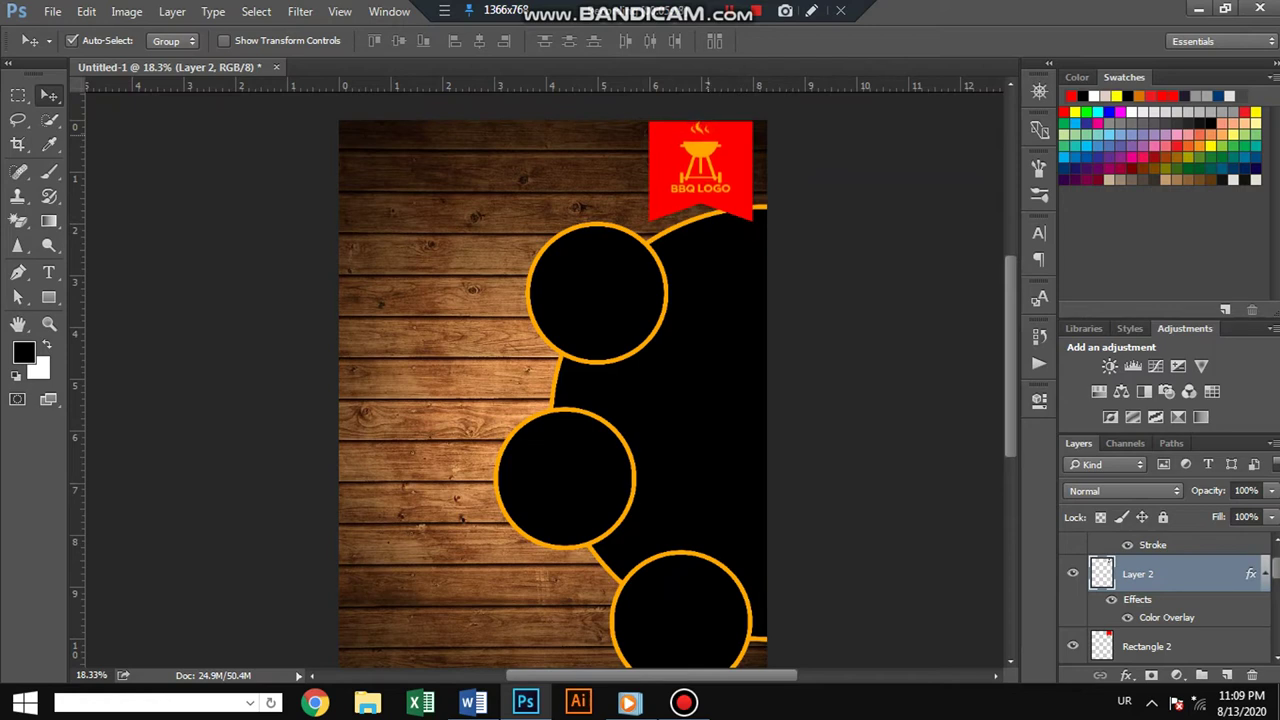
pyautogui.hotkey('shift', 'Down')
pyautogui.hotkey('shift', 'Down')
pyautogui.press('Up')
pyautogui.press('Up')
pyautogui.press('Up')
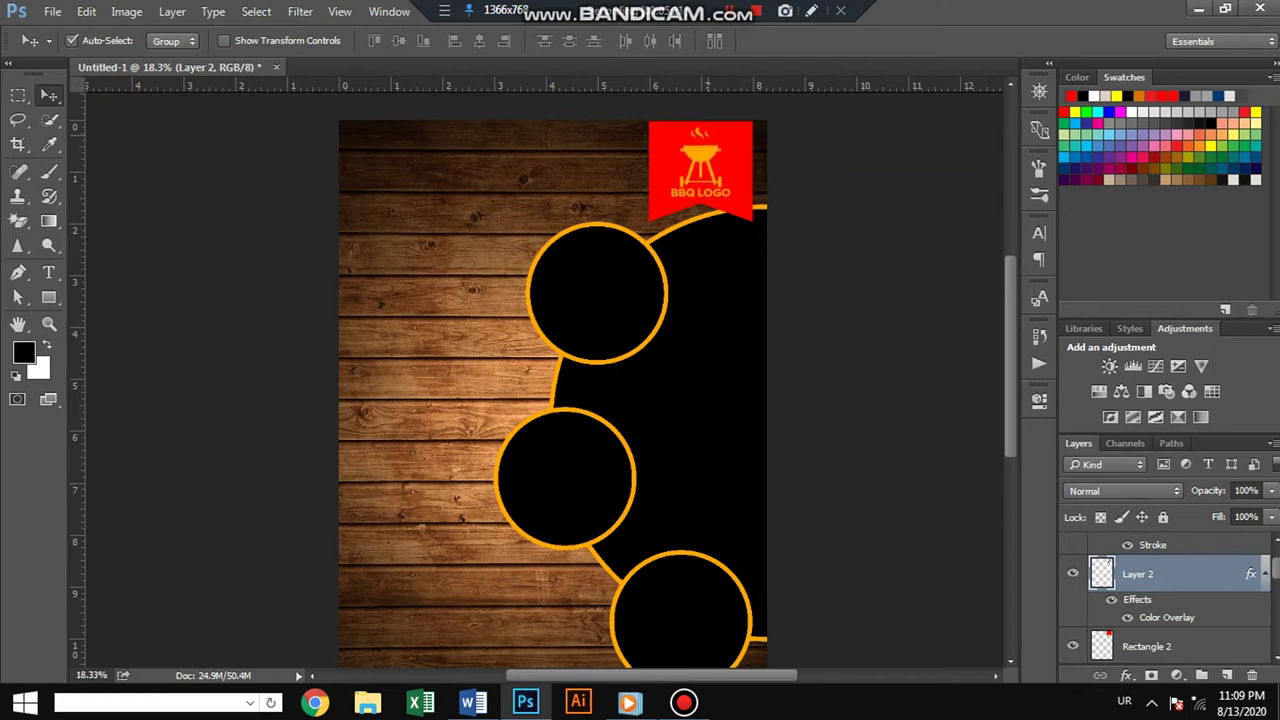
pyautogui.press('Up')
pyautogui.press('Up')
pyautogui.press('Down')
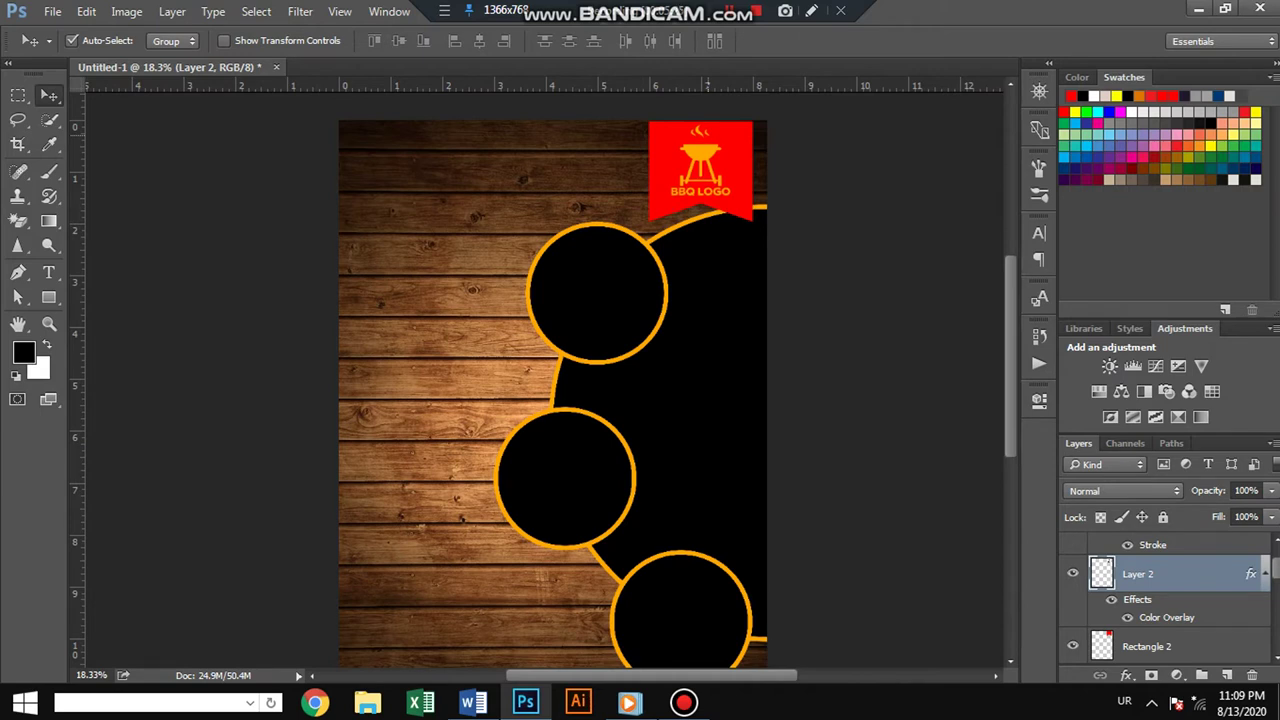
pyautogui.press('Down')
pyautogui.hotkey('ctrl', '-')
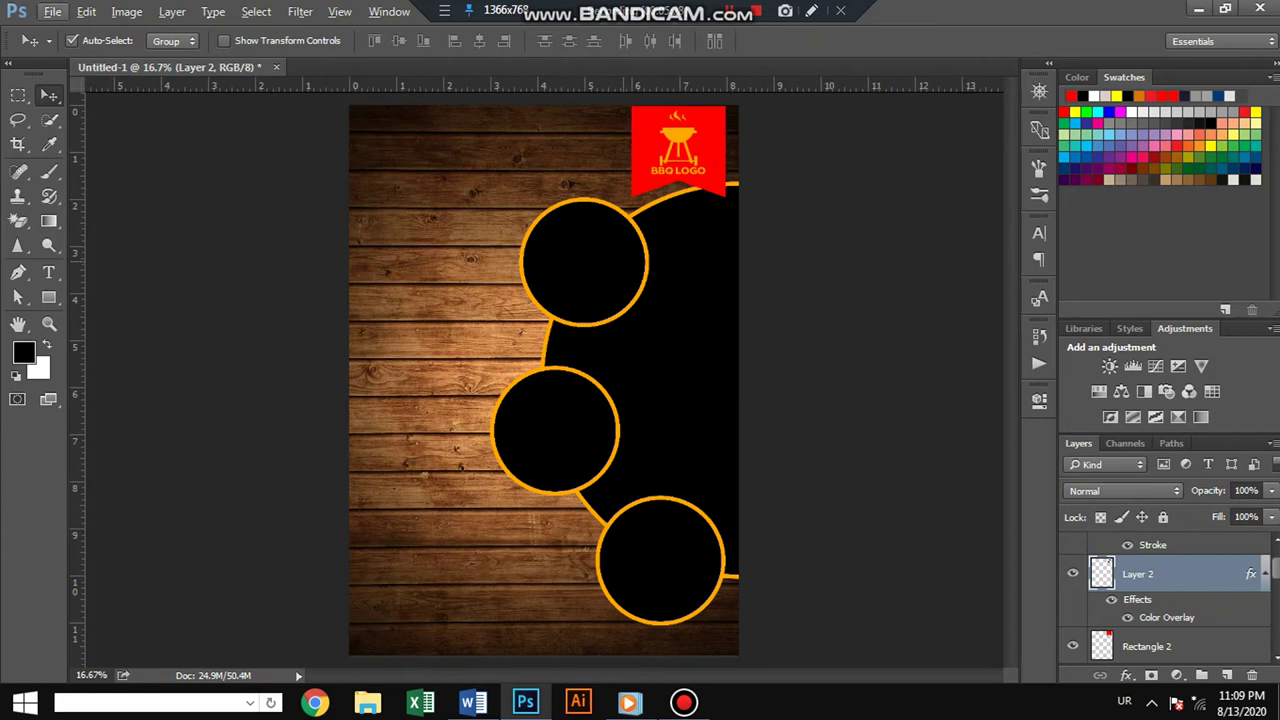
# Step: Copy the steak photo 1278227.jpg, then close it without saving
pyautogui.click(52, 11)
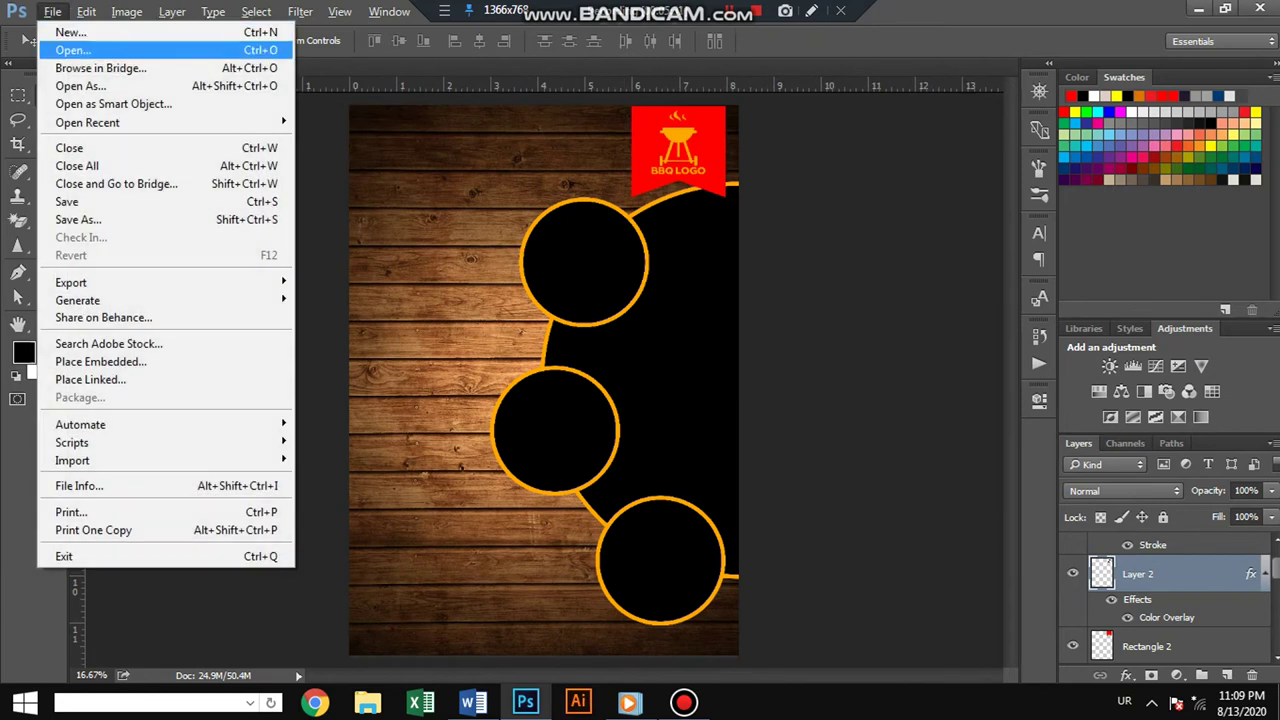
pyautogui.click(62, 48)
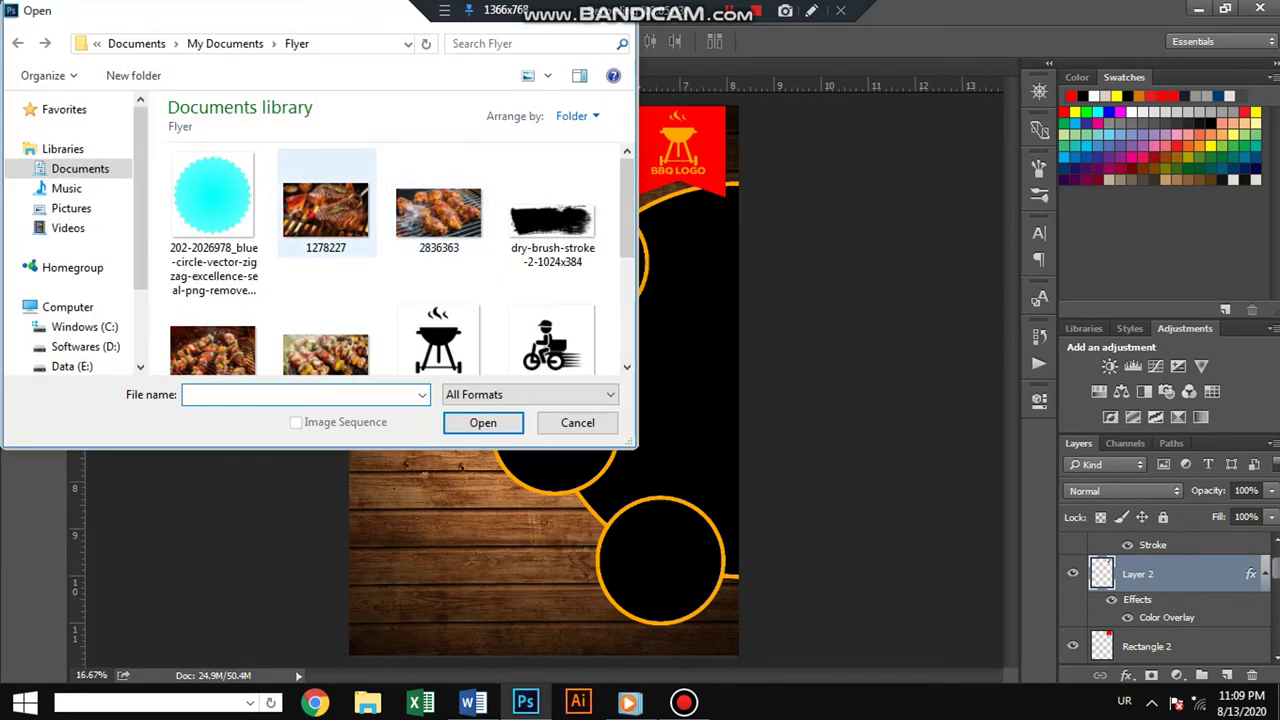
pyautogui.click(325, 212)
pyautogui.doubleClick(325, 212)
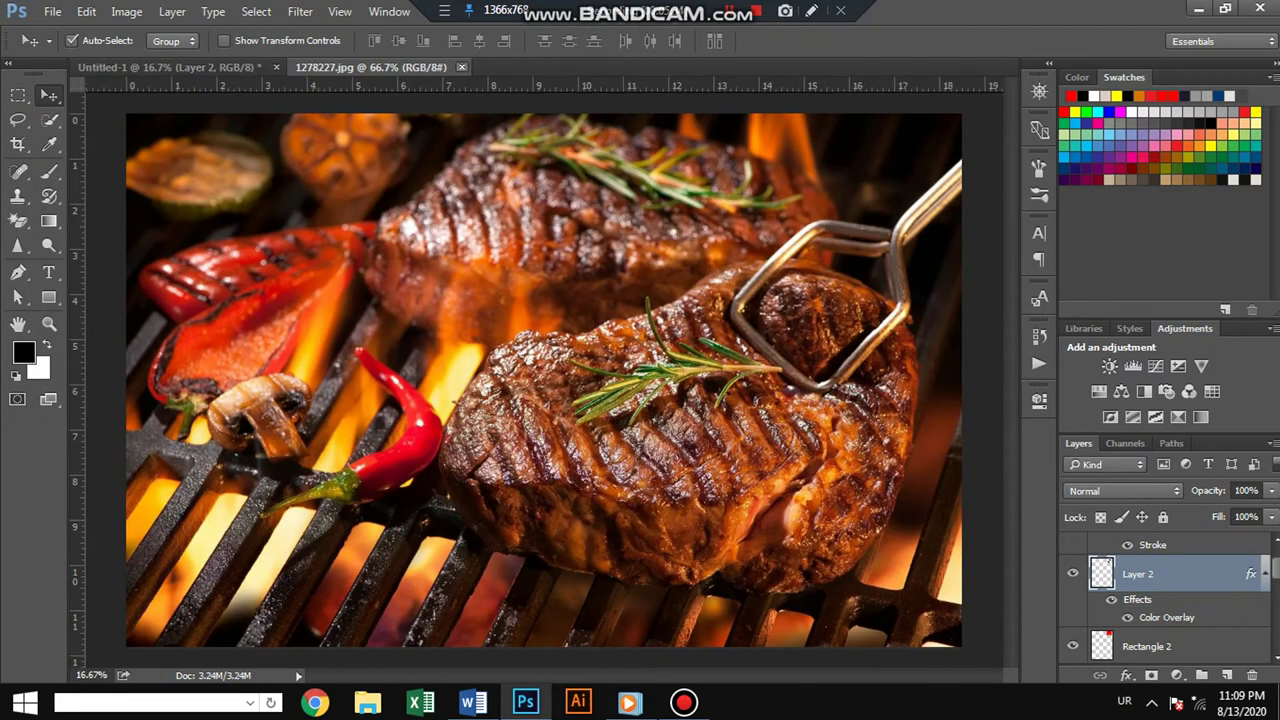
pyautogui.hotkey('ctrl', 'w')
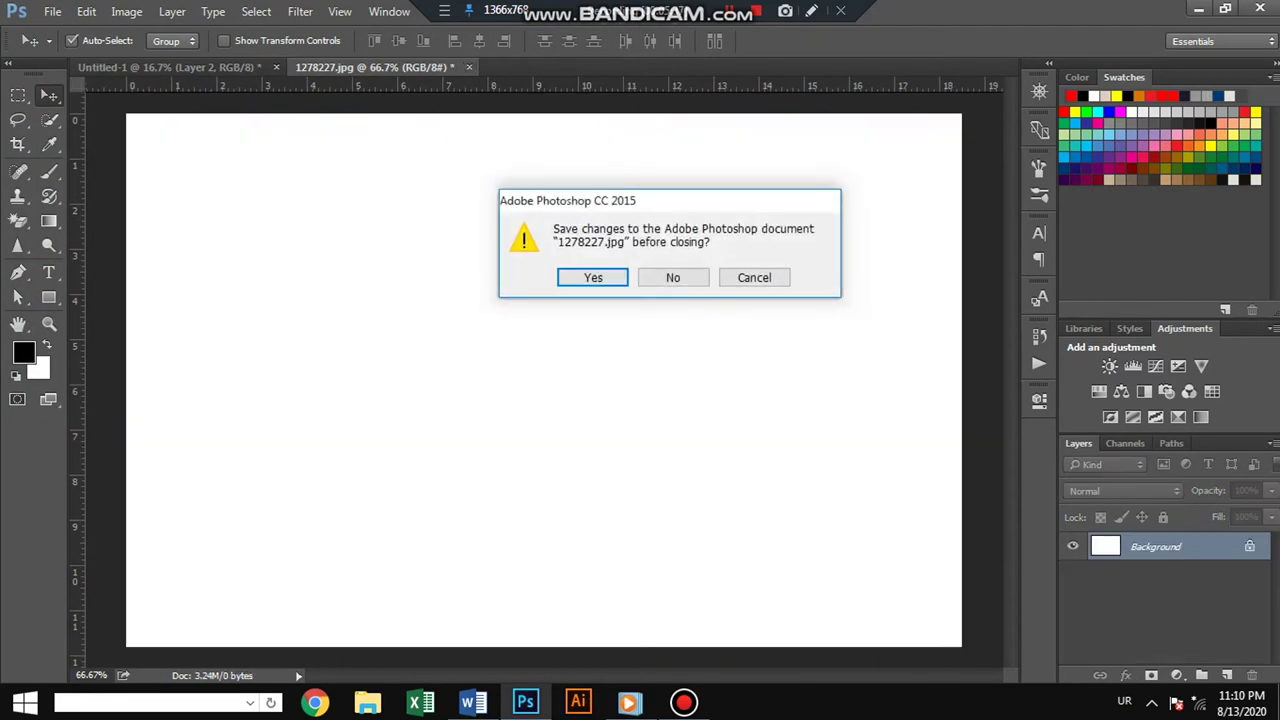
pyautogui.click(672, 277)
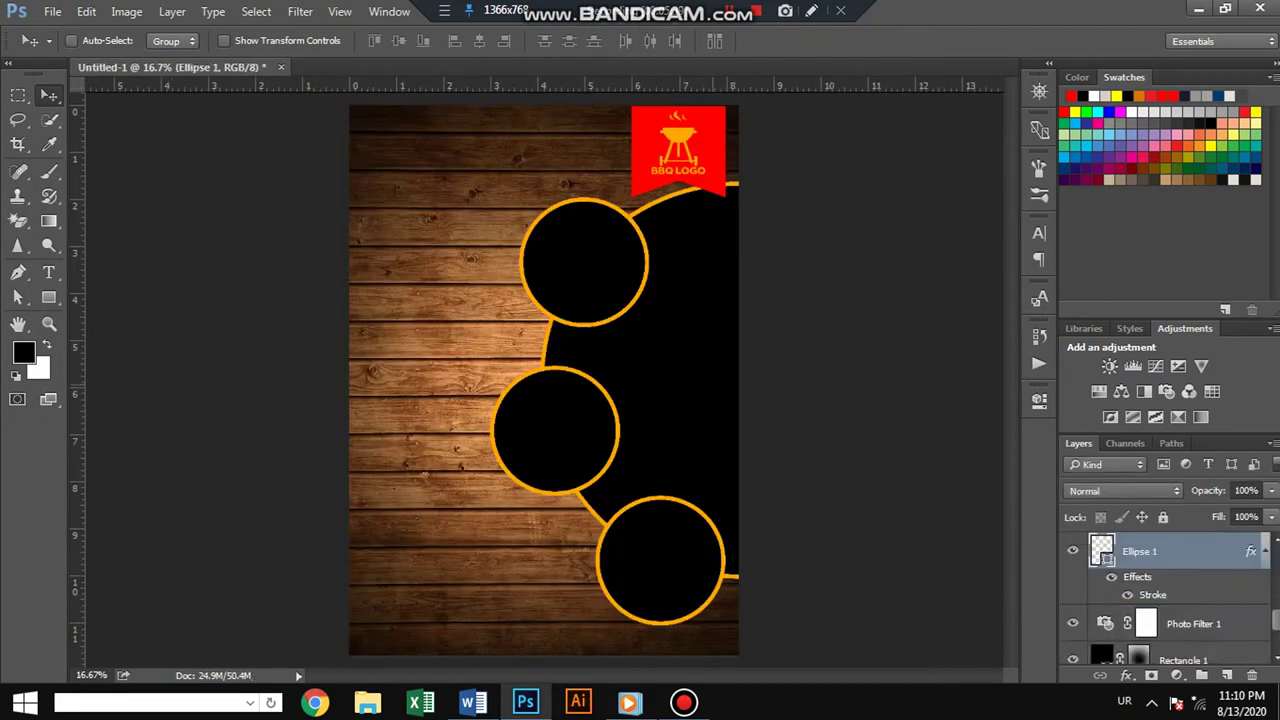
# Step: Paste the steak photo into the flyer, clip it to Ellipse 1, and enlarge it
pyautogui.hotkey('ctrl', 'v')
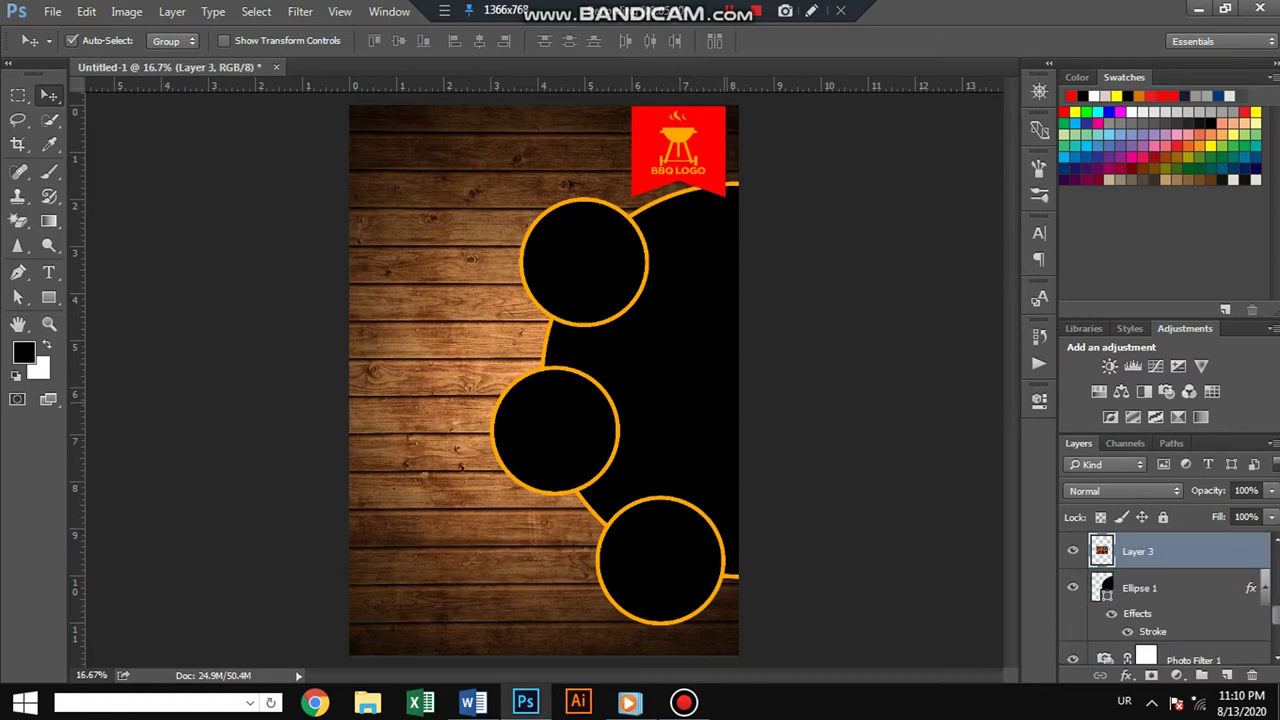
pyautogui.hotkey('ctrl', 'alt', 'g')
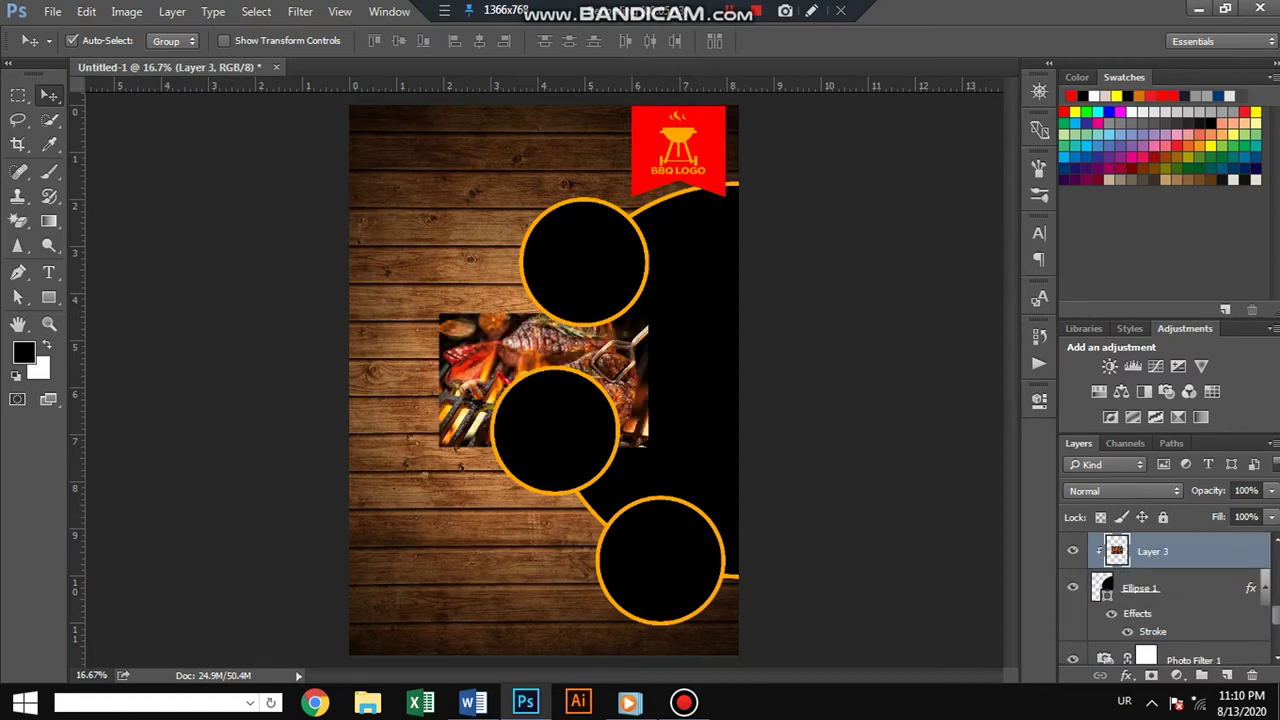
pyautogui.hotkey('ctrl', 't')
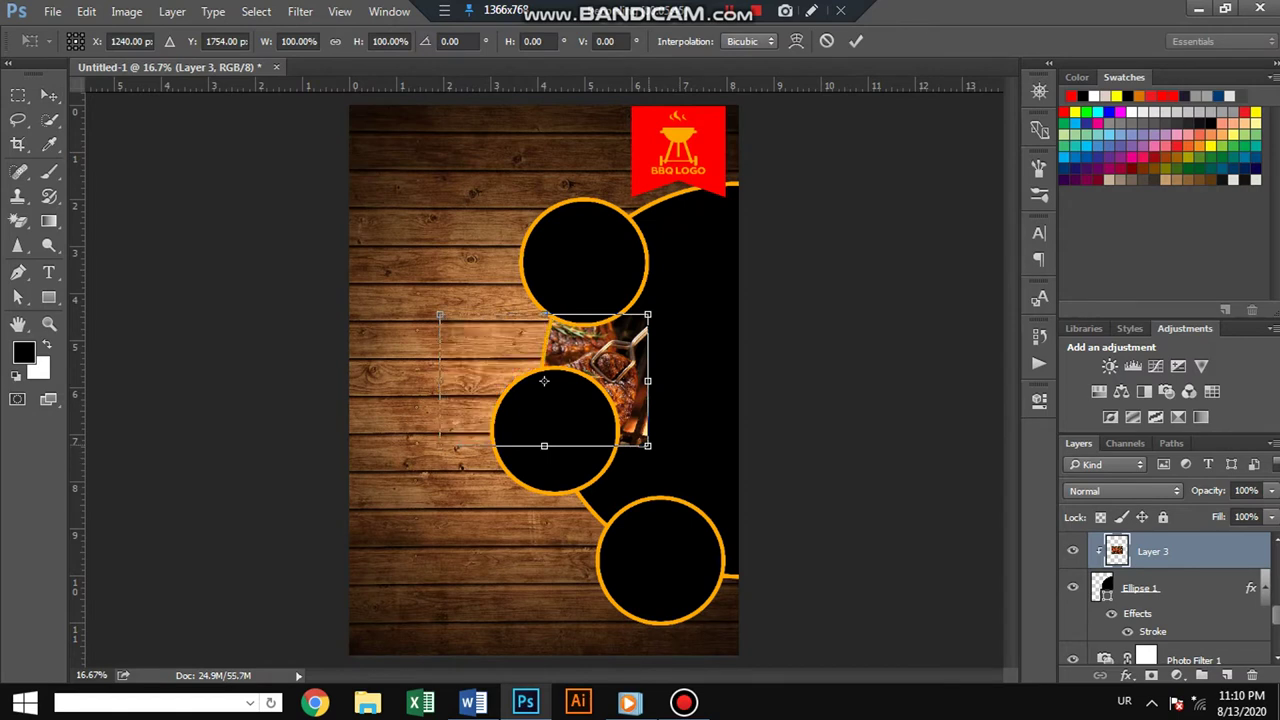
pyautogui.moveTo(647, 446); pyautogui.dragTo(866, 584)
pyautogui.press('Return')
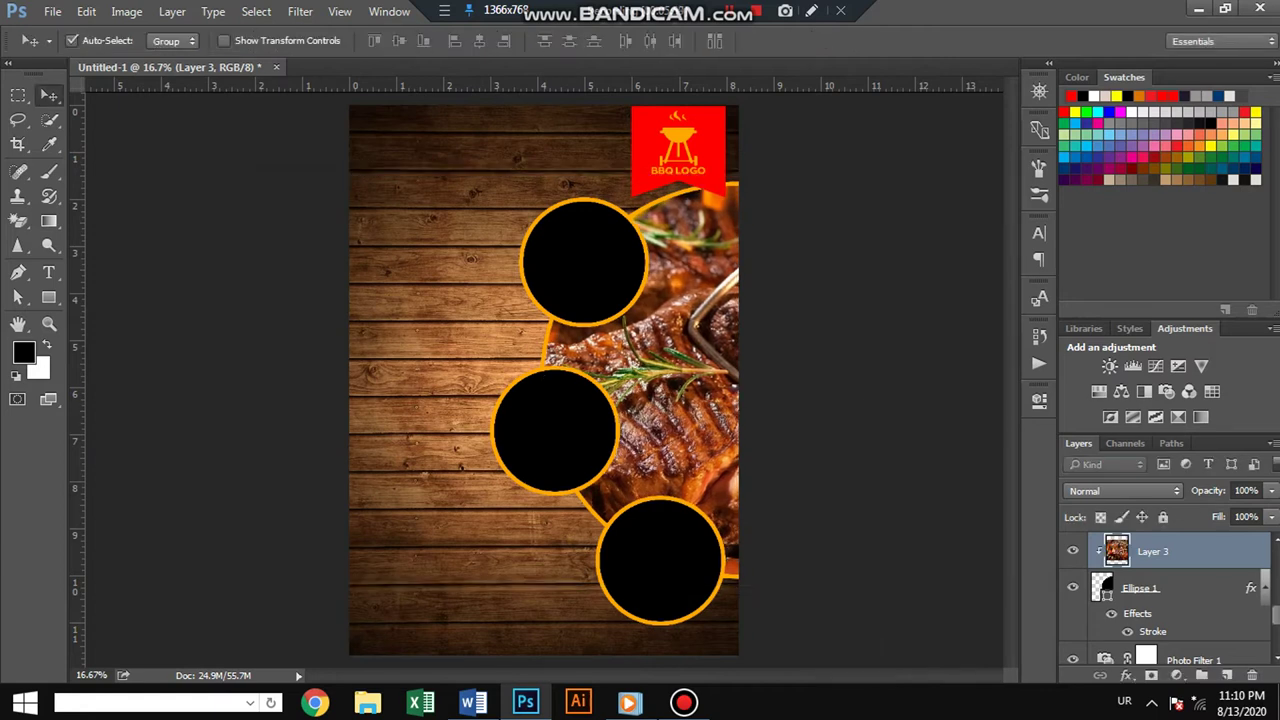
# Step: Move the steak photo down-left inside the large half circle
pyautogui.moveTo(726, 312)
pyautogui.mouseDown()
pyautogui.moveTo(768, 312)
pyautogui.moveTo(745, 300)
pyautogui.moveTo(731, 340)
pyautogui.mouseUp()
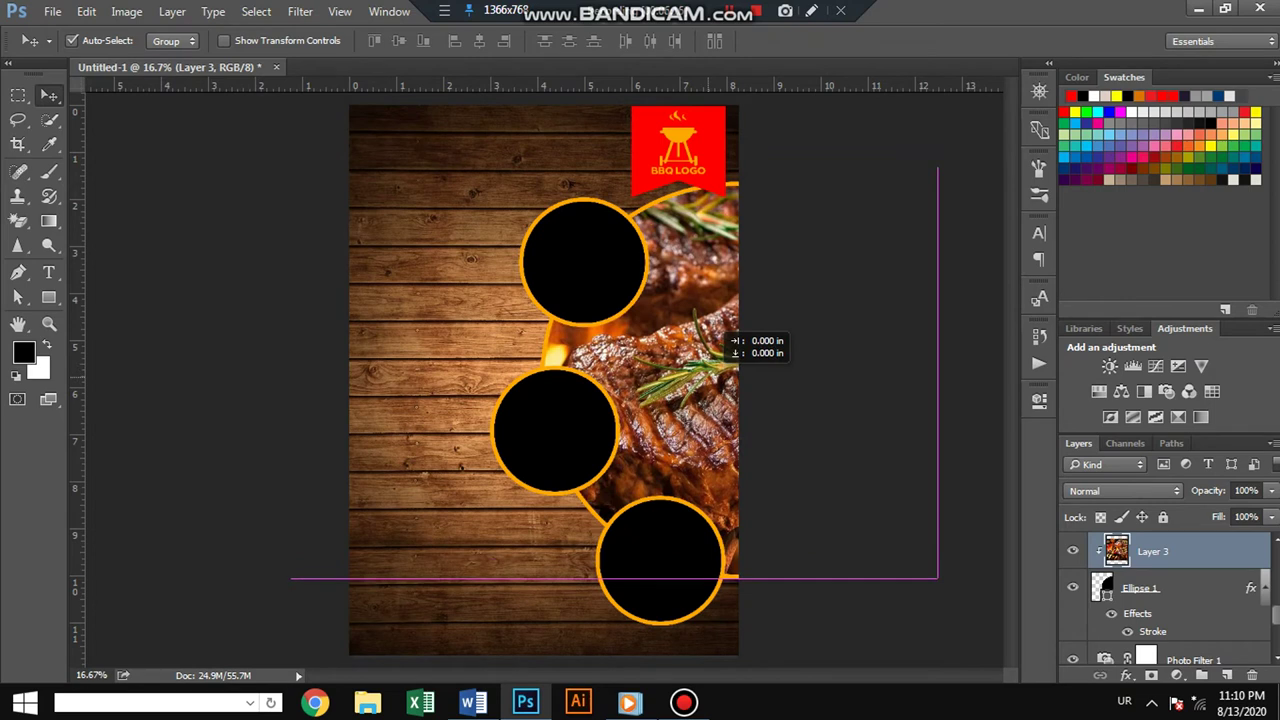
pyautogui.moveTo(728, 336); pyautogui.dragTo(718, 360)
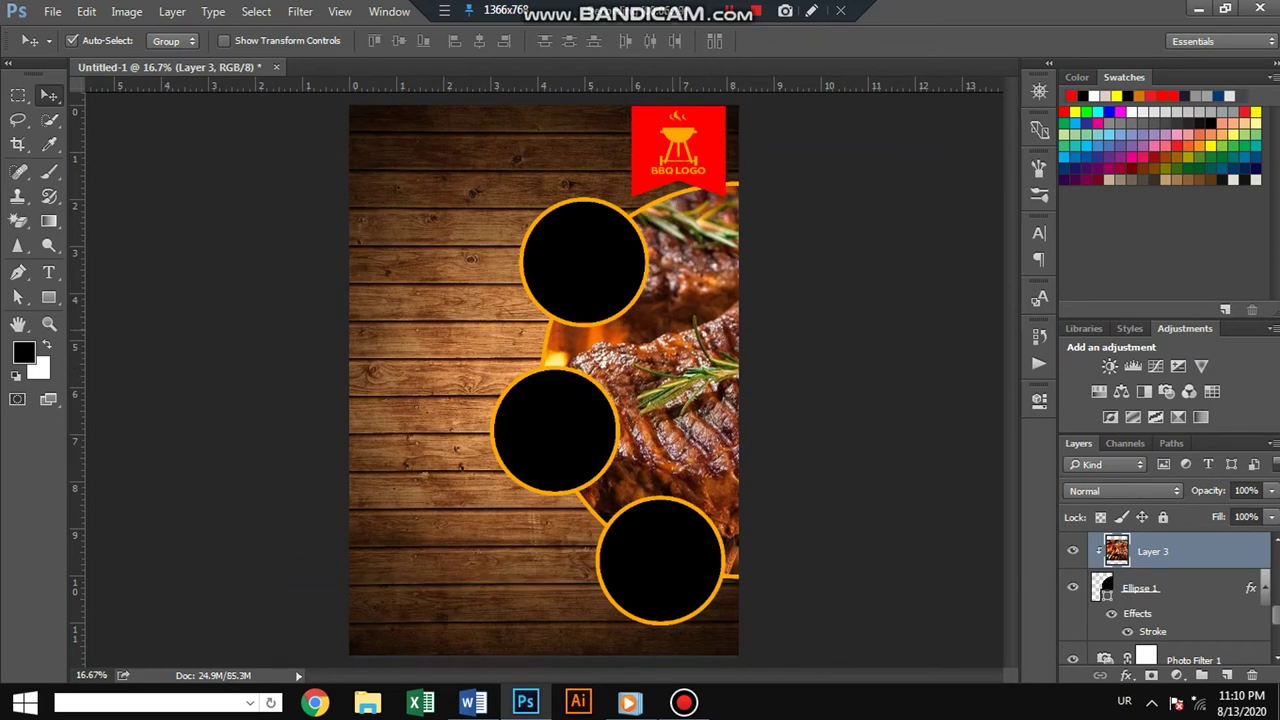
pyautogui.click(52, 11)
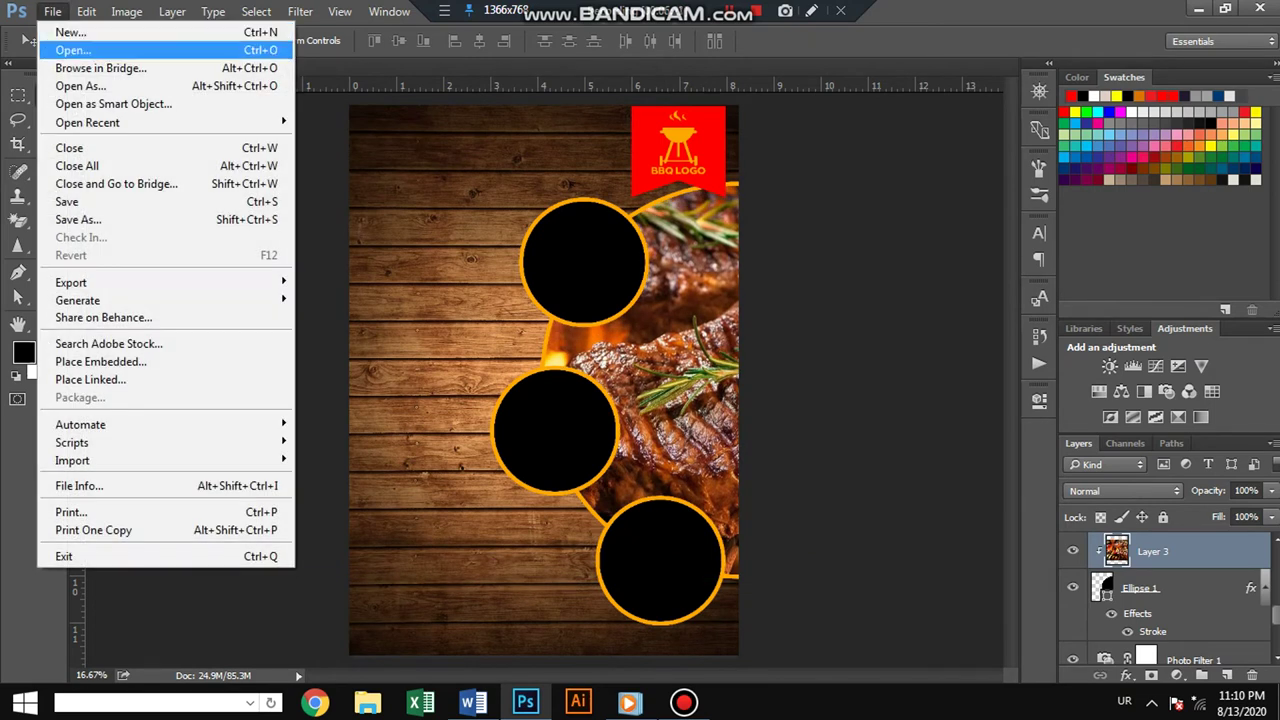
# Step: Open photo 2836363 and both kebab photos together
pyautogui.click(60, 48)
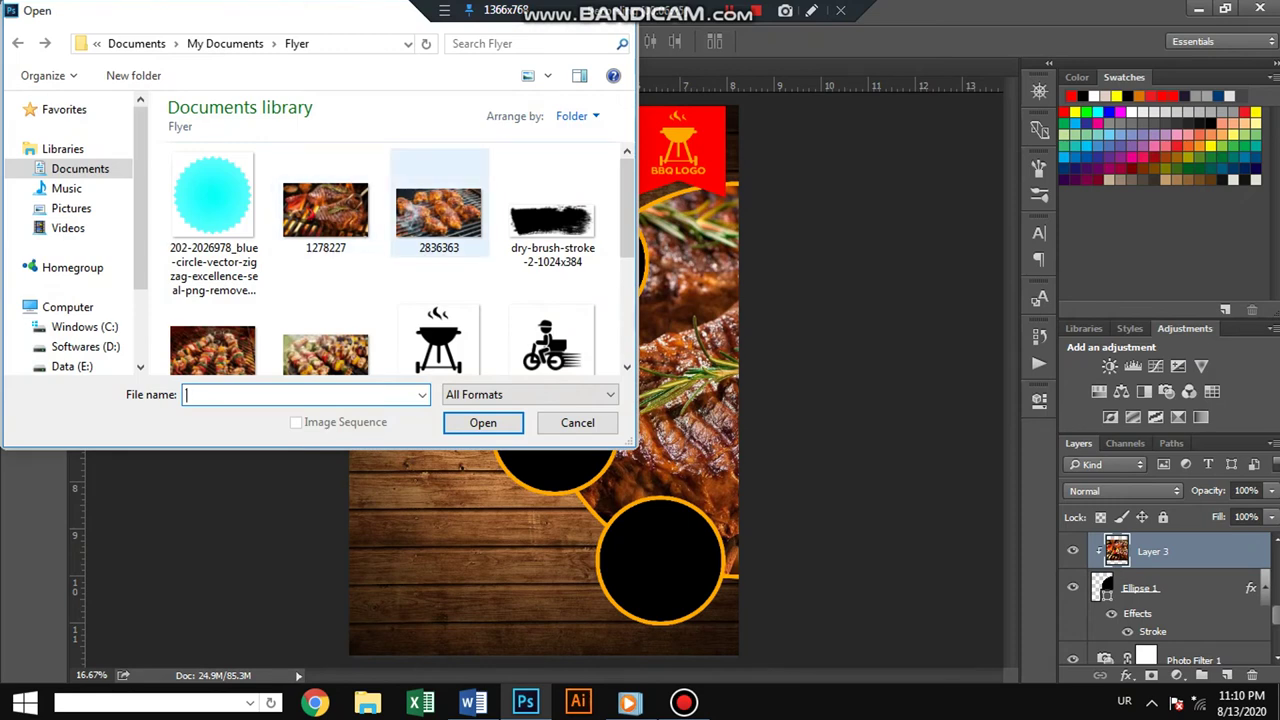
pyautogui.click(438, 212)
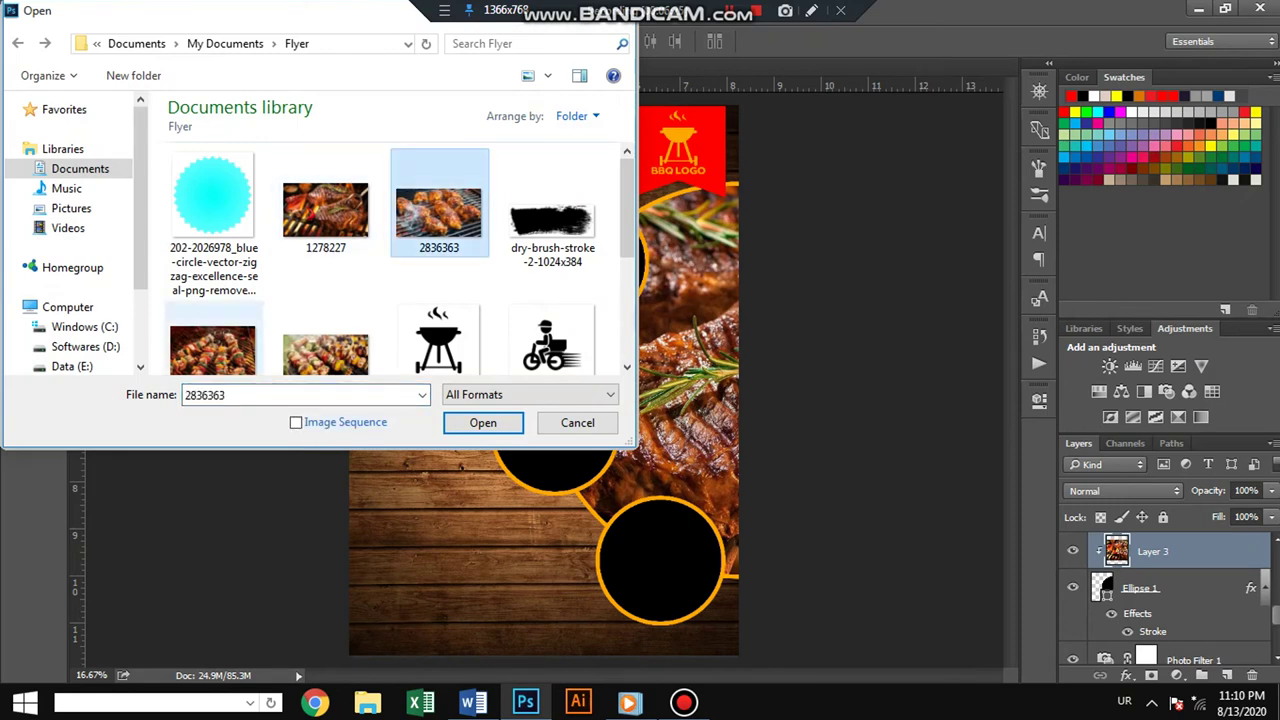
pyautogui.scroll(-1, 213, 340)
pyautogui.keyDown('ctrl'); pyautogui.click(213, 285); pyautogui.keyUp('ctrl')
pyautogui.keyDown('ctrl'); pyautogui.click(326, 285); pyautogui.keyUp('ctrl')
pyautogui.press('Return')
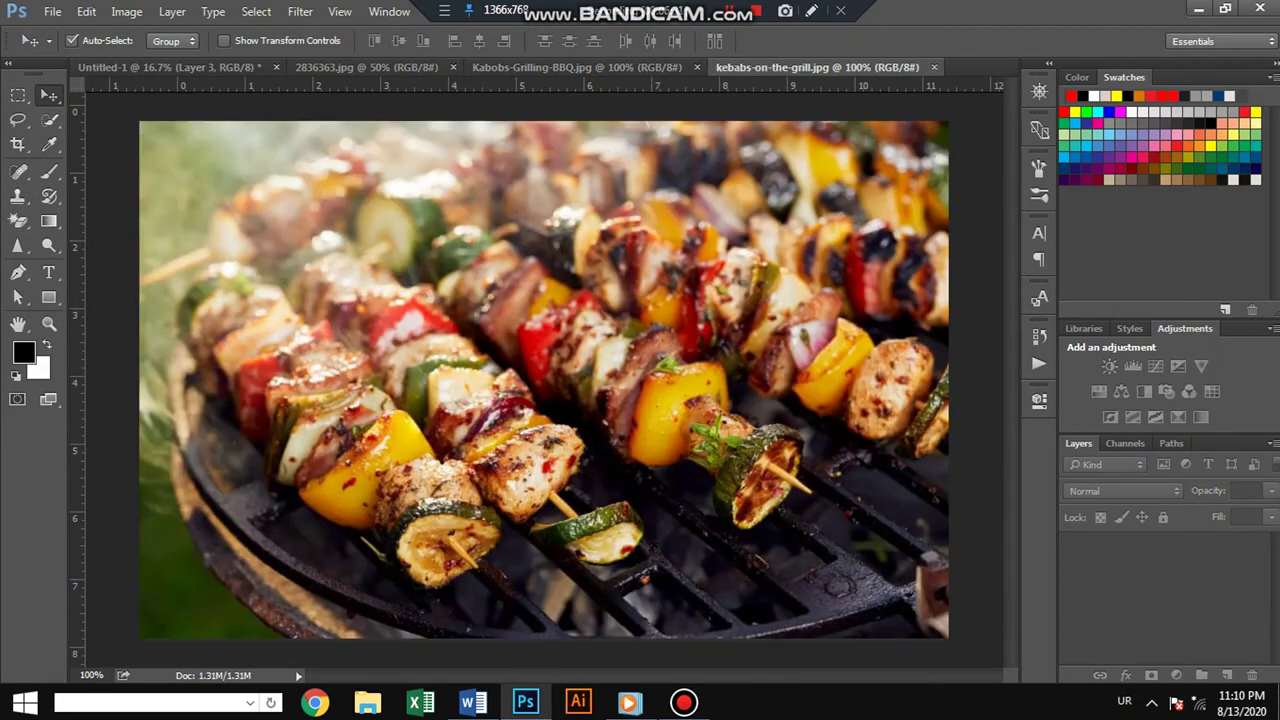
# Step: Cut the whole kebabs-on-the-grill image and close it without saving
pyautogui.hotkey('ctrl', 'a')
pyautogui.press('BackSpace')
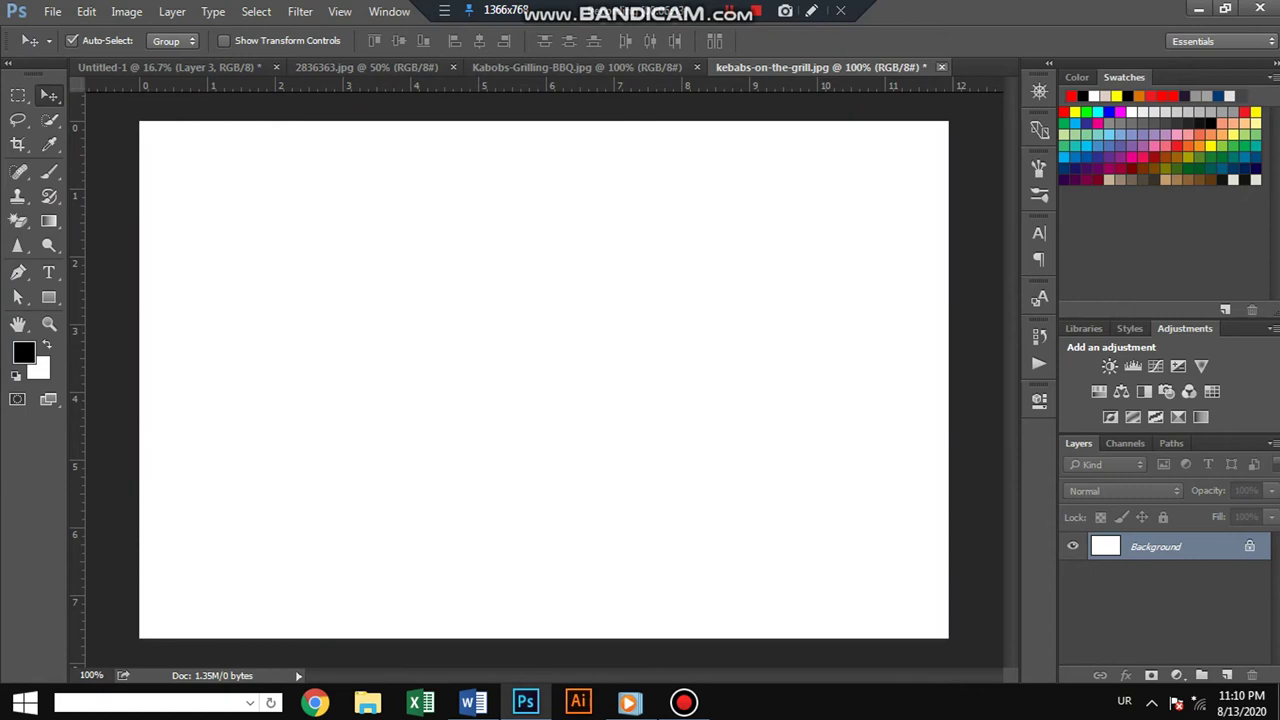
pyautogui.hotkey('ctrl', 'w')
pyautogui.press('n')
pyautogui.hotkey('ctrl', 'Tab')
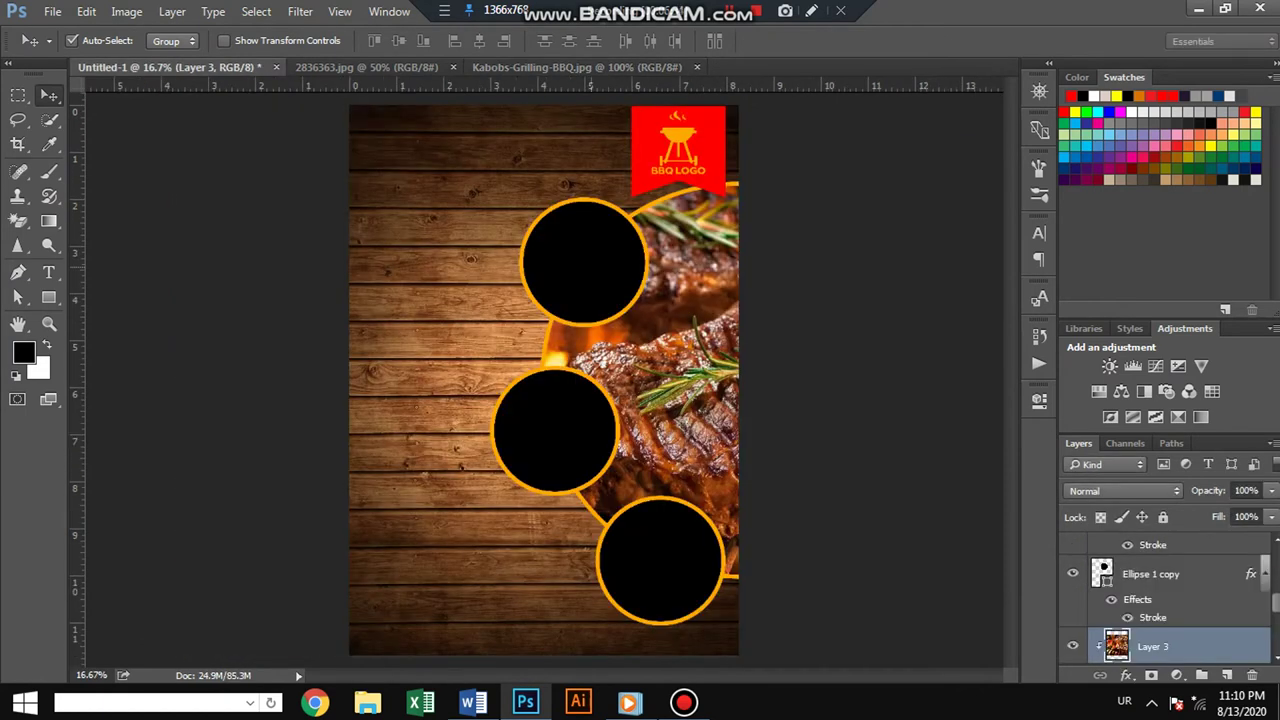
# Step: Paste the kebab photo, clip it, and fit it into the top circle at about 141%
pyautogui.hotkey('ctrl', 'v')
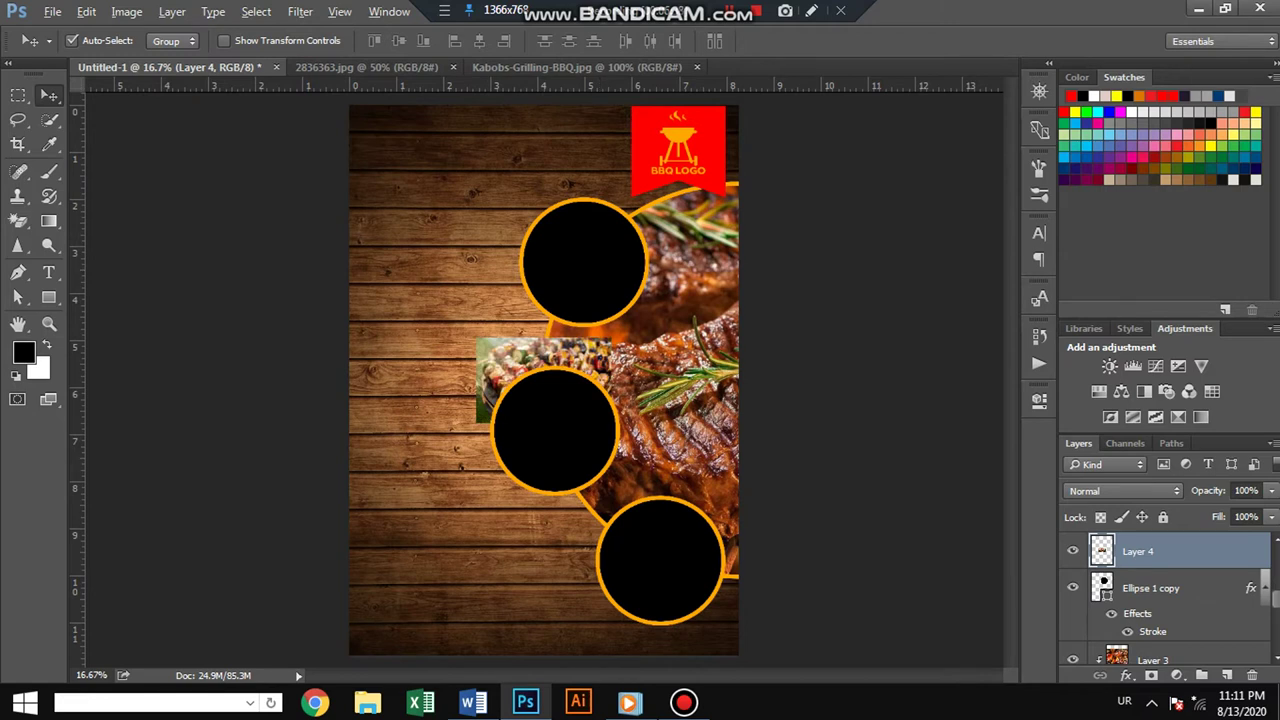
pyautogui.hotkey('ctrl', 'alt', 'g')
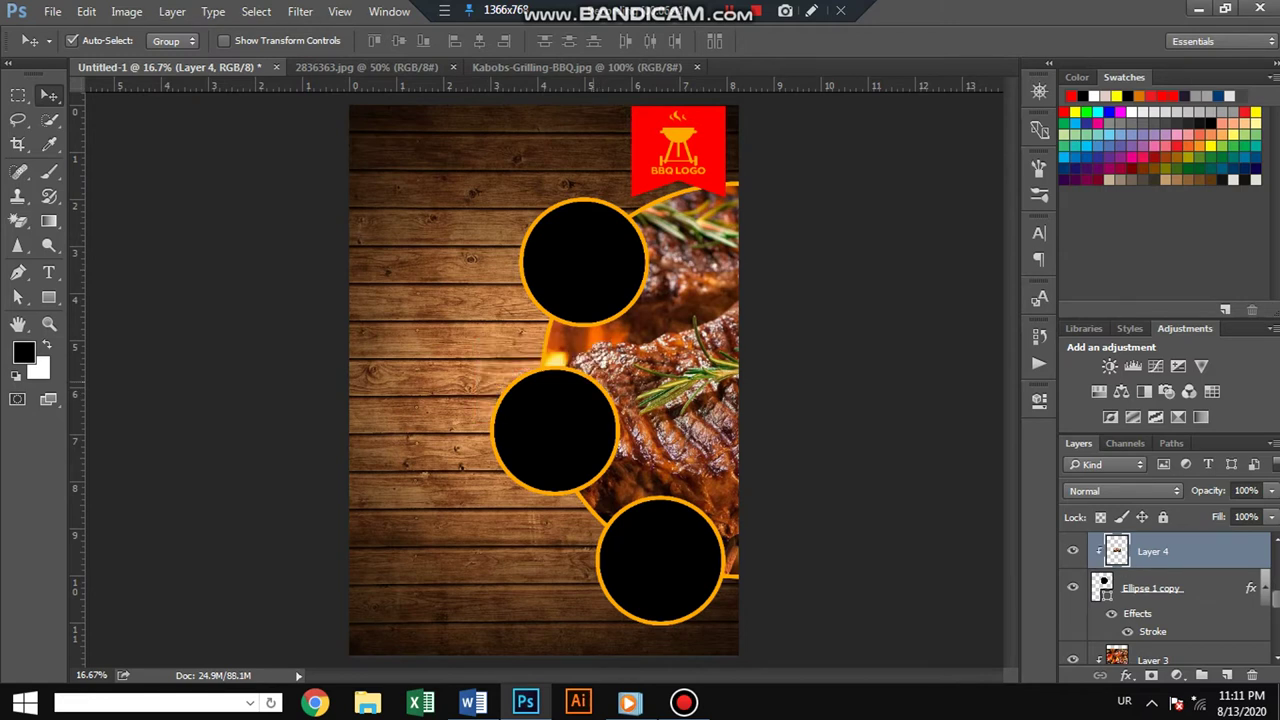
pyautogui.hotkey('ctrl', 't')
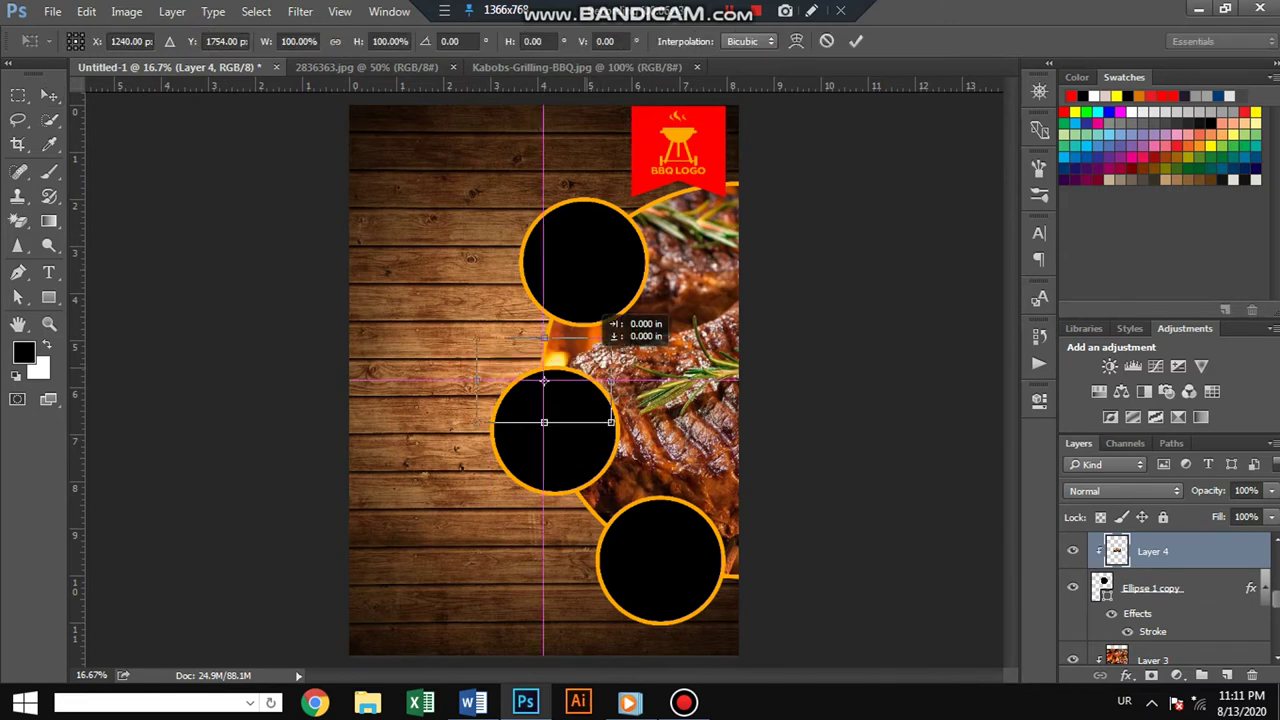
pyautogui.moveTo(544, 380)
pyautogui.mouseDown()
pyautogui.moveTo(581, 251)
pyautogui.moveTo(581, 262)
pyautogui.mouseUp()
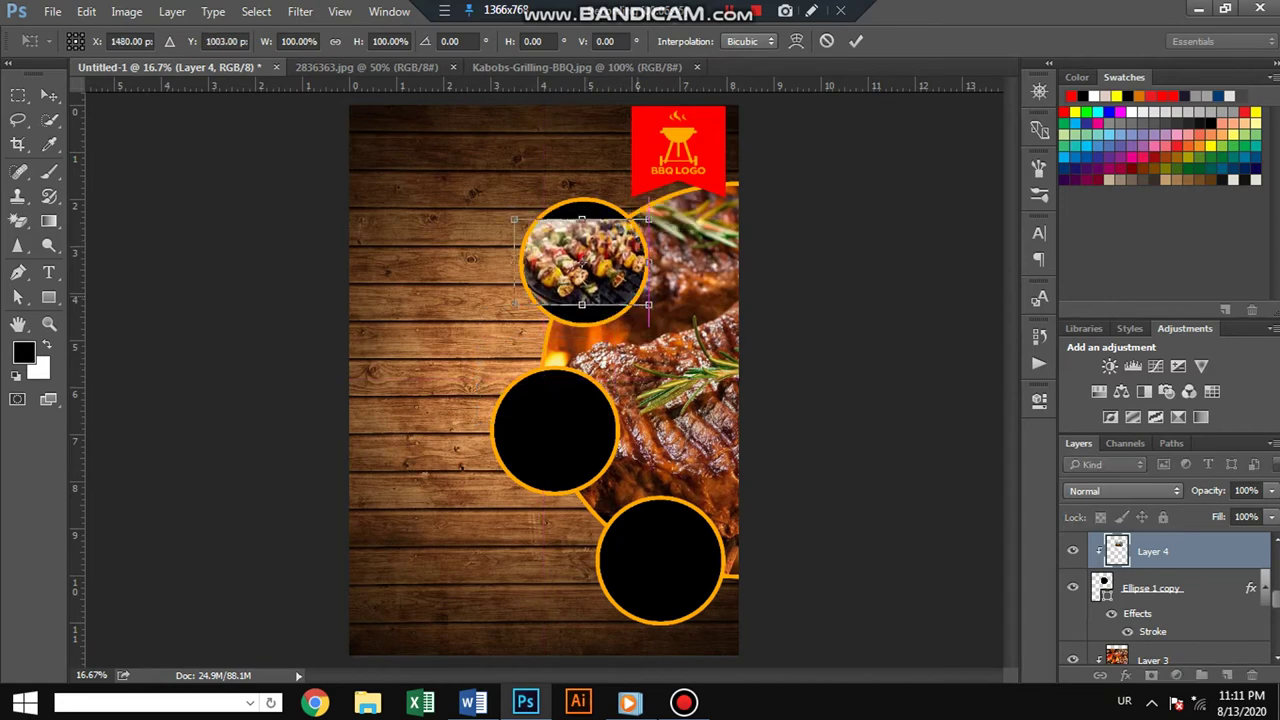
pyautogui.moveTo(650, 304); pyautogui.dragTo(676, 322)
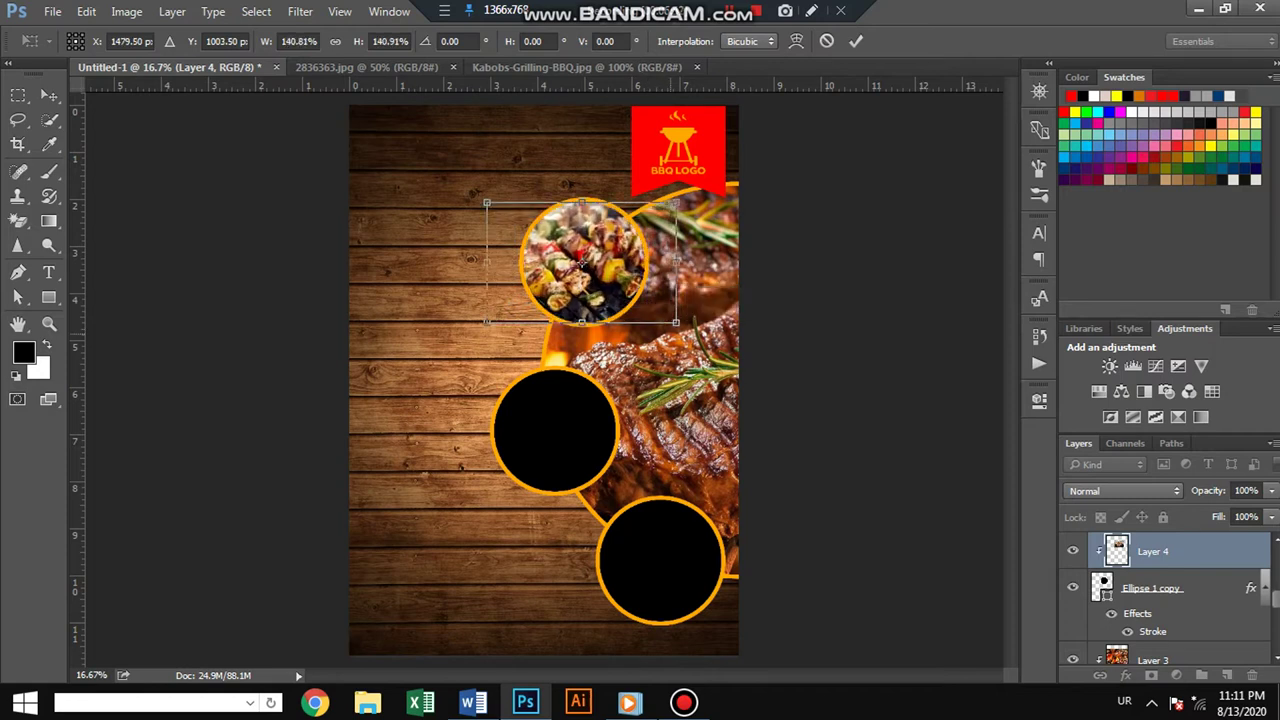
pyautogui.press('Return')
pyautogui.press('Up')
pyautogui.press('Up')
pyautogui.press('Up')
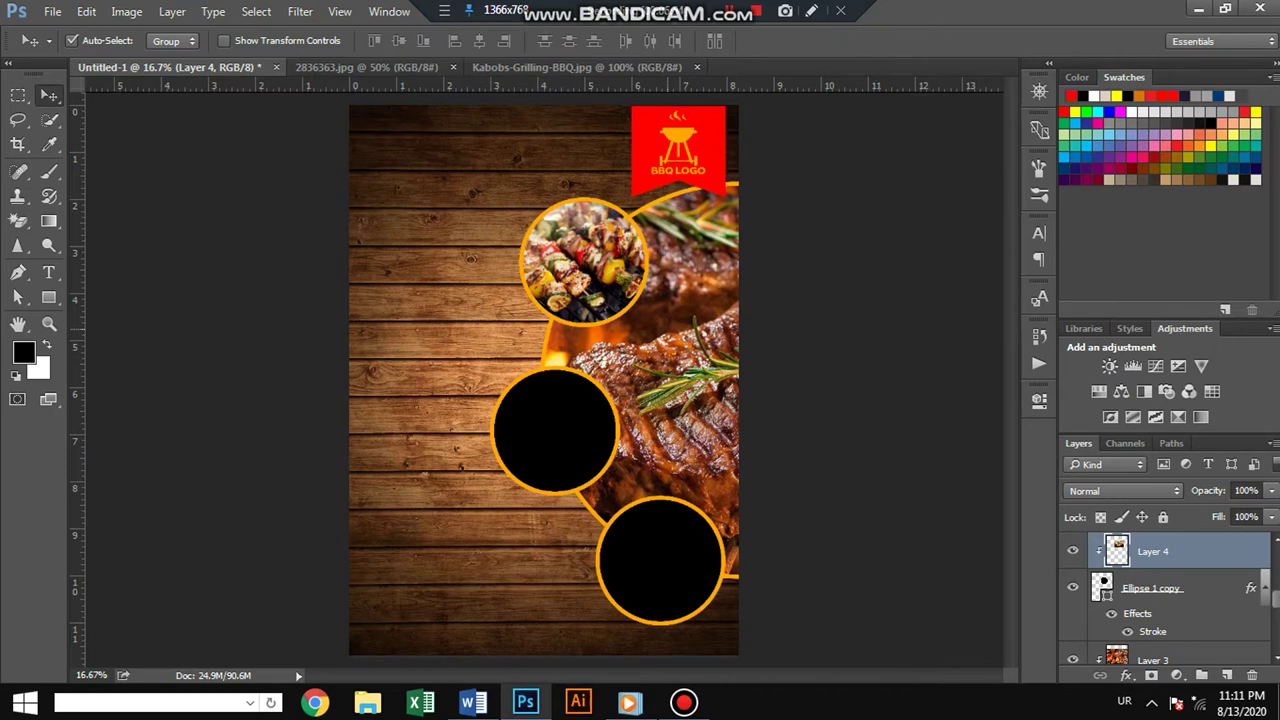
pyautogui.press('Up')
pyautogui.press('Up')
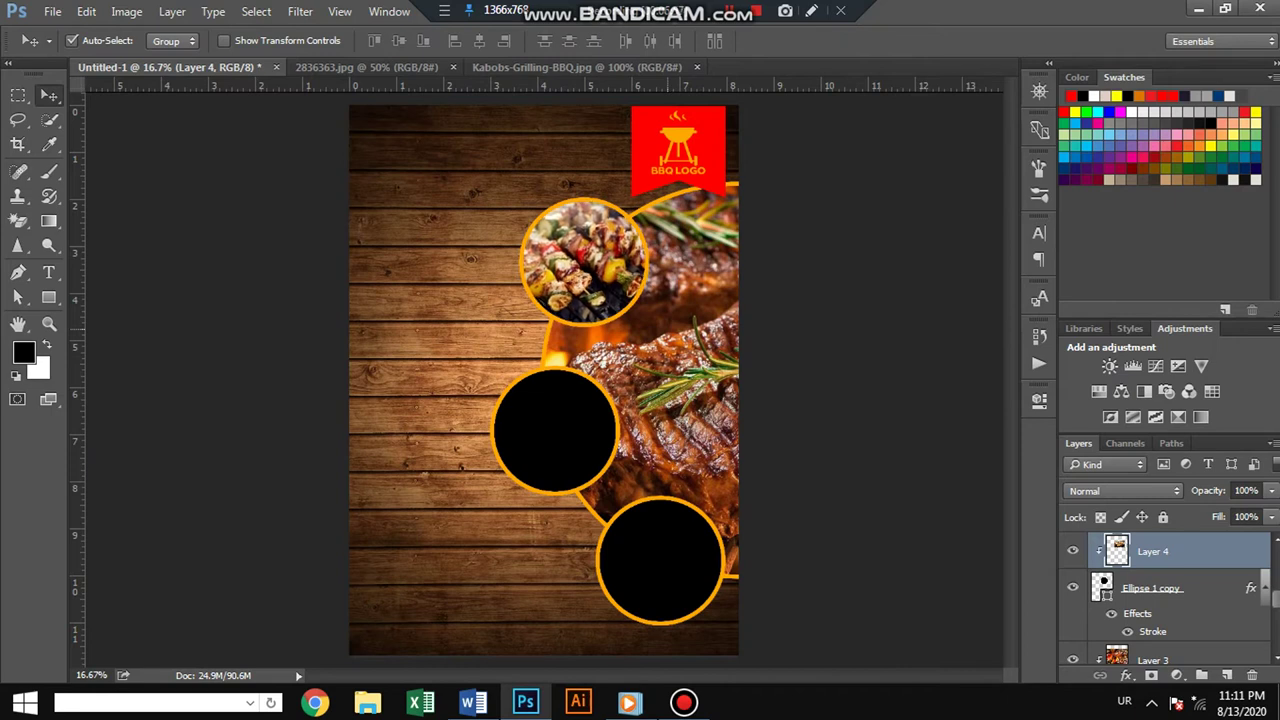
# Step: Change the circle's Stroke colour to dark brown 5b391c sampled from the wood
pyautogui.doubleClick(1215, 590)
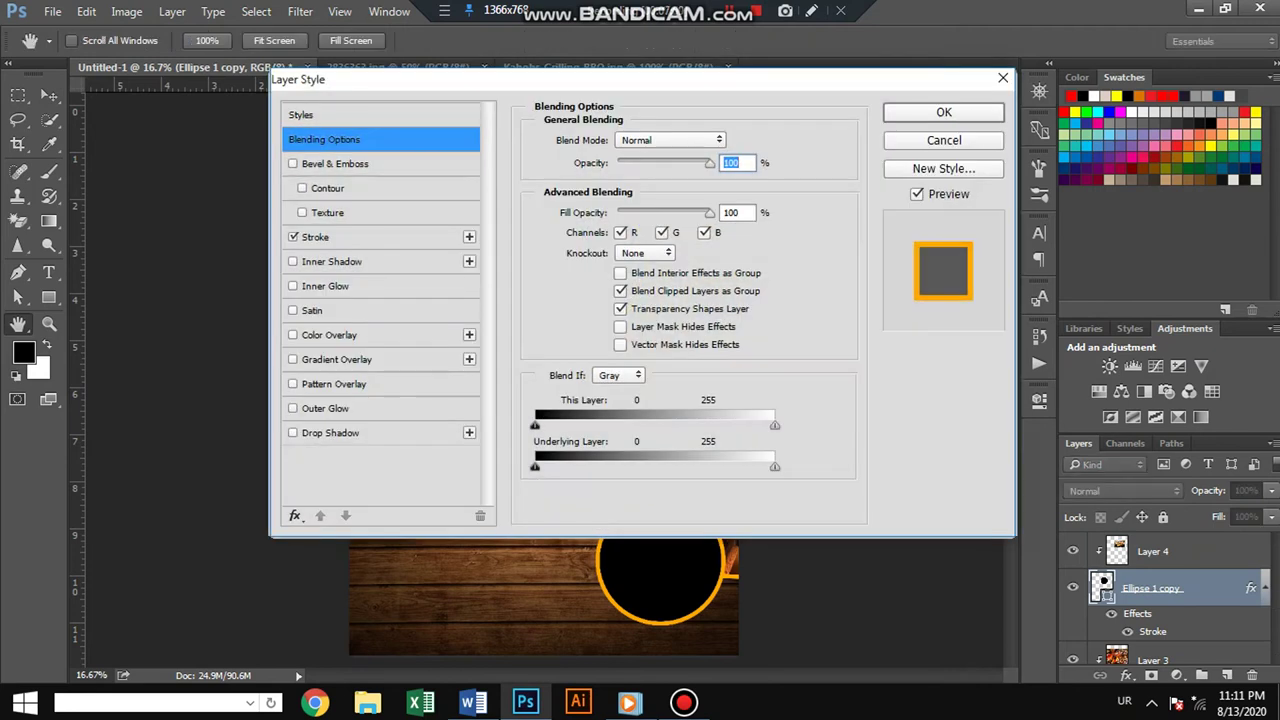
pyautogui.moveTo(400, 79); pyautogui.dragTo(707, 93)
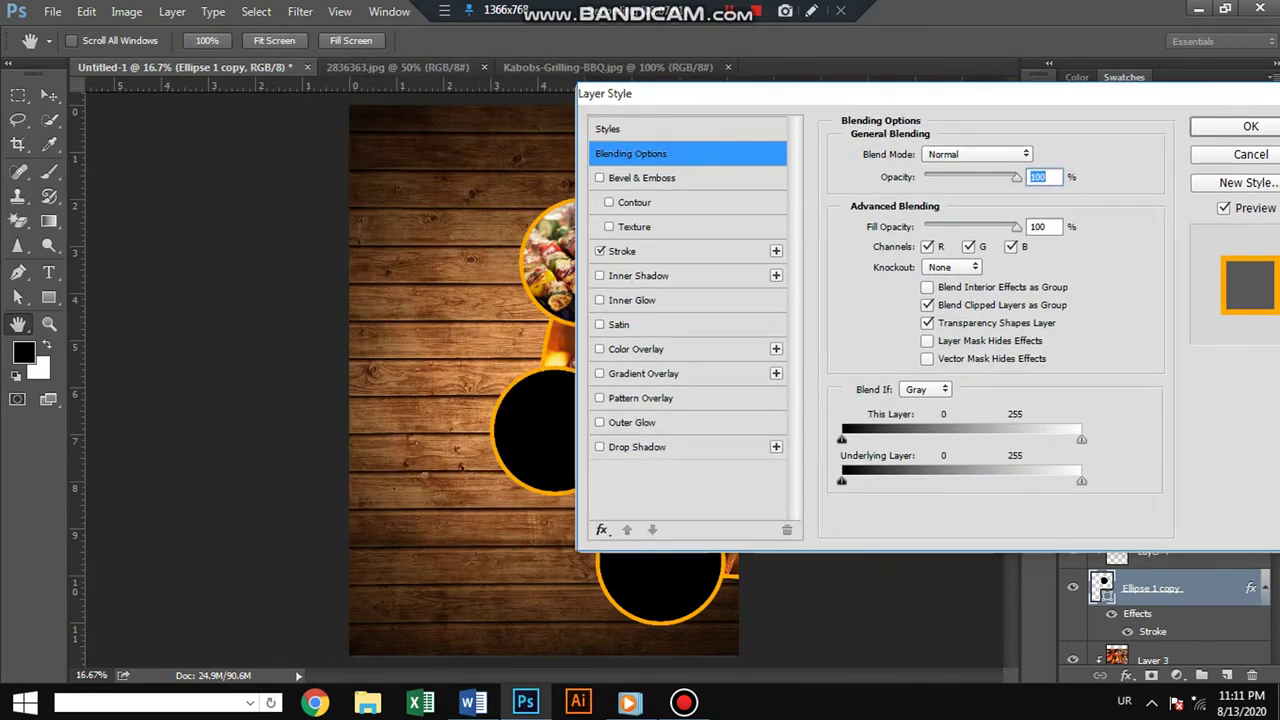
pyautogui.click(622, 251)
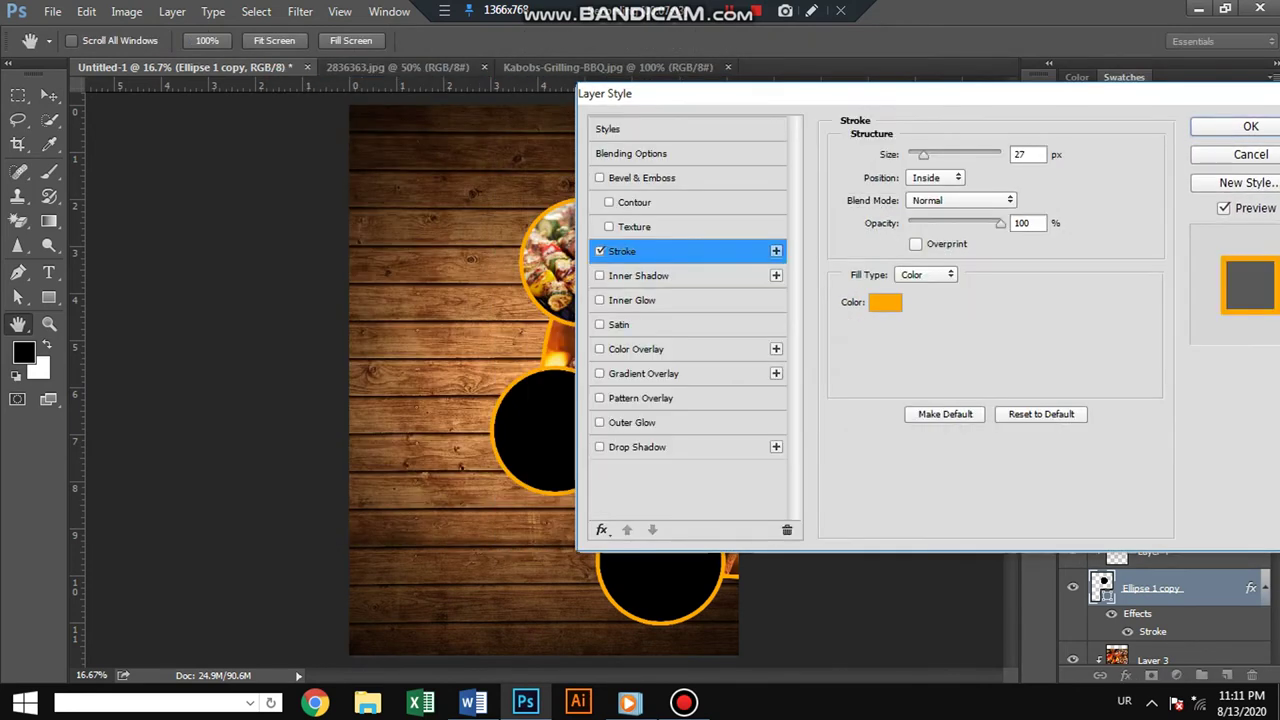
pyautogui.click(851, 297)
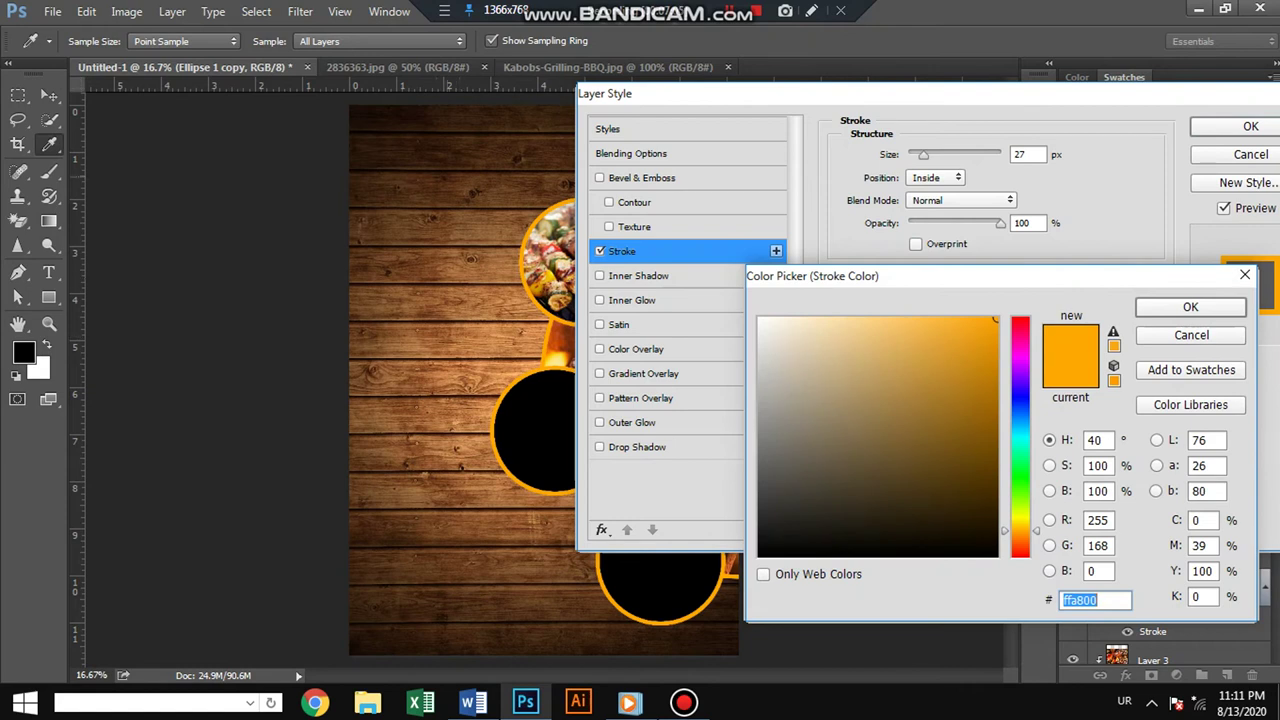
pyautogui.click(450, 400)
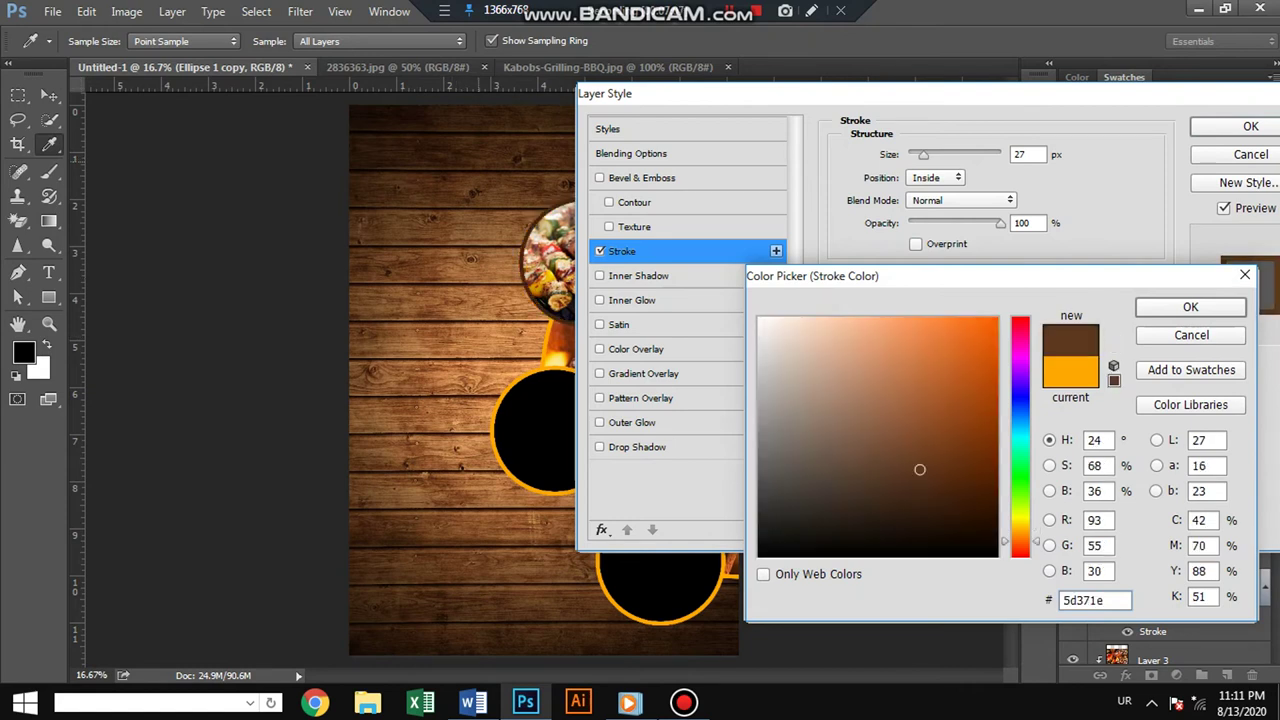
pyautogui.click(548, 300)
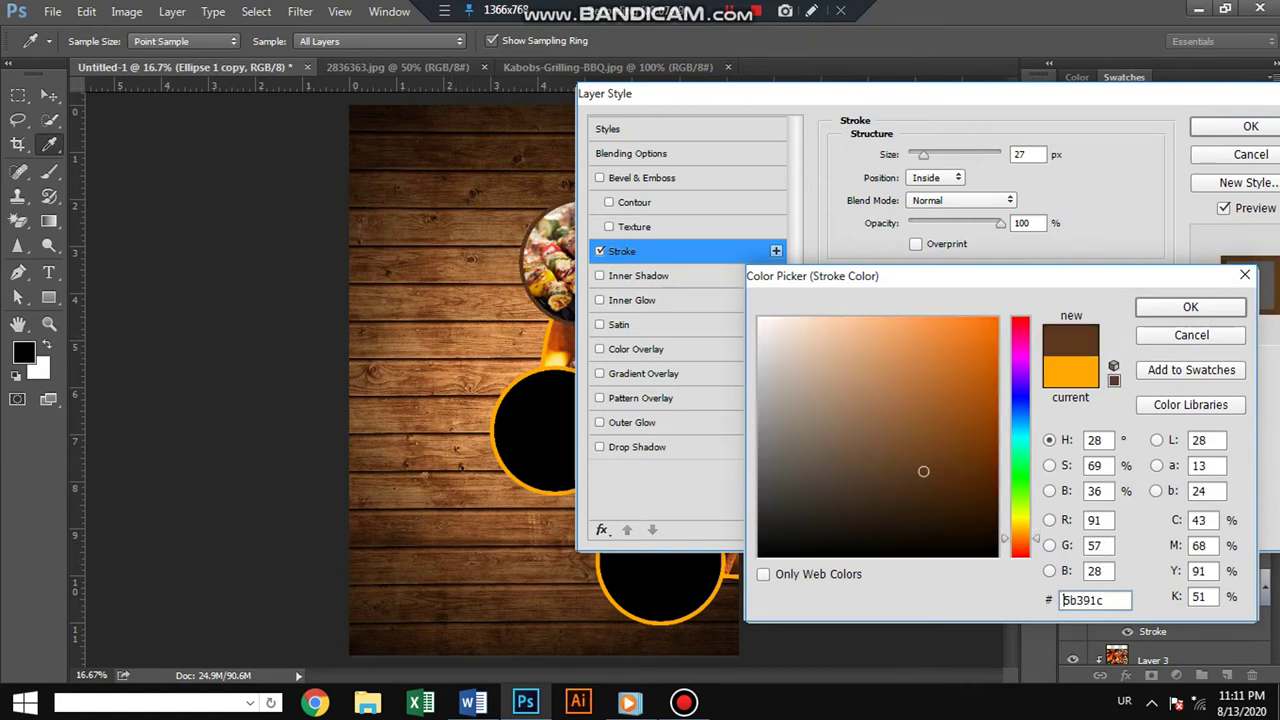
pyautogui.click(1190, 307)
pyautogui.click(1250, 126)
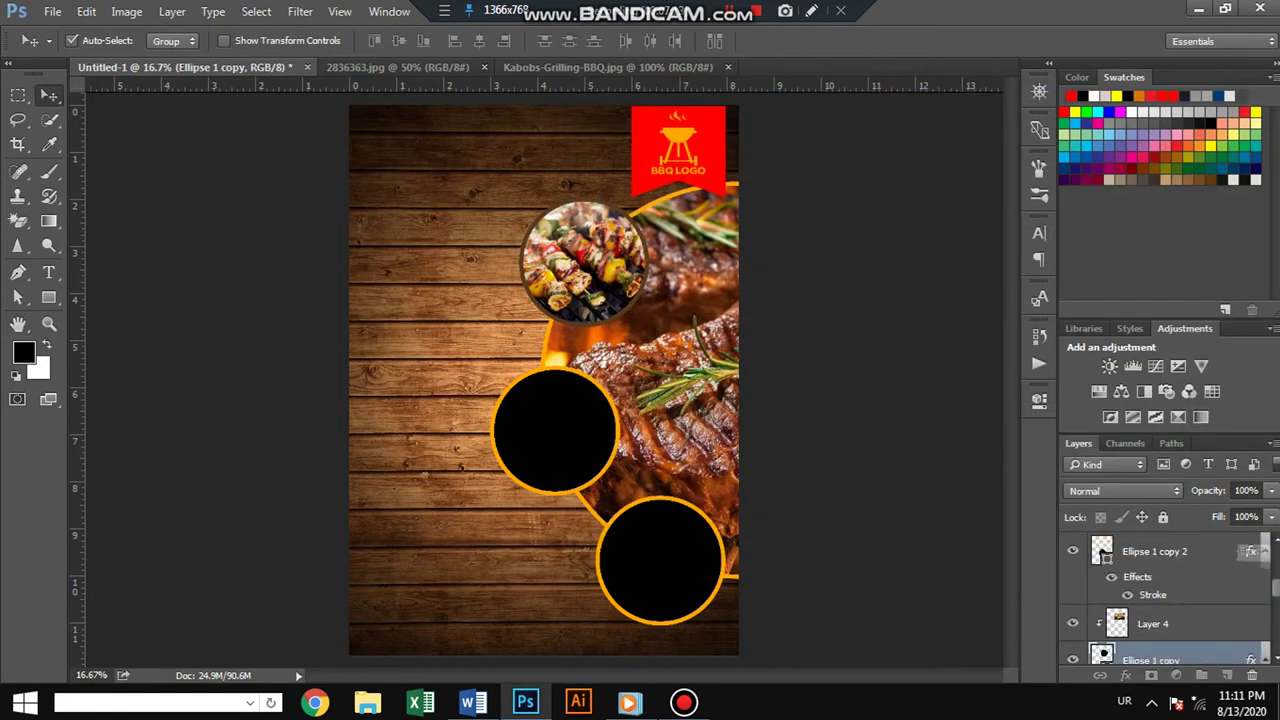
# Step: Undo the accidental effects drag and select the middle circle's layer
pyautogui.scroll(2, 1101, 590)
pyautogui.scroll(2, 1101, 625)
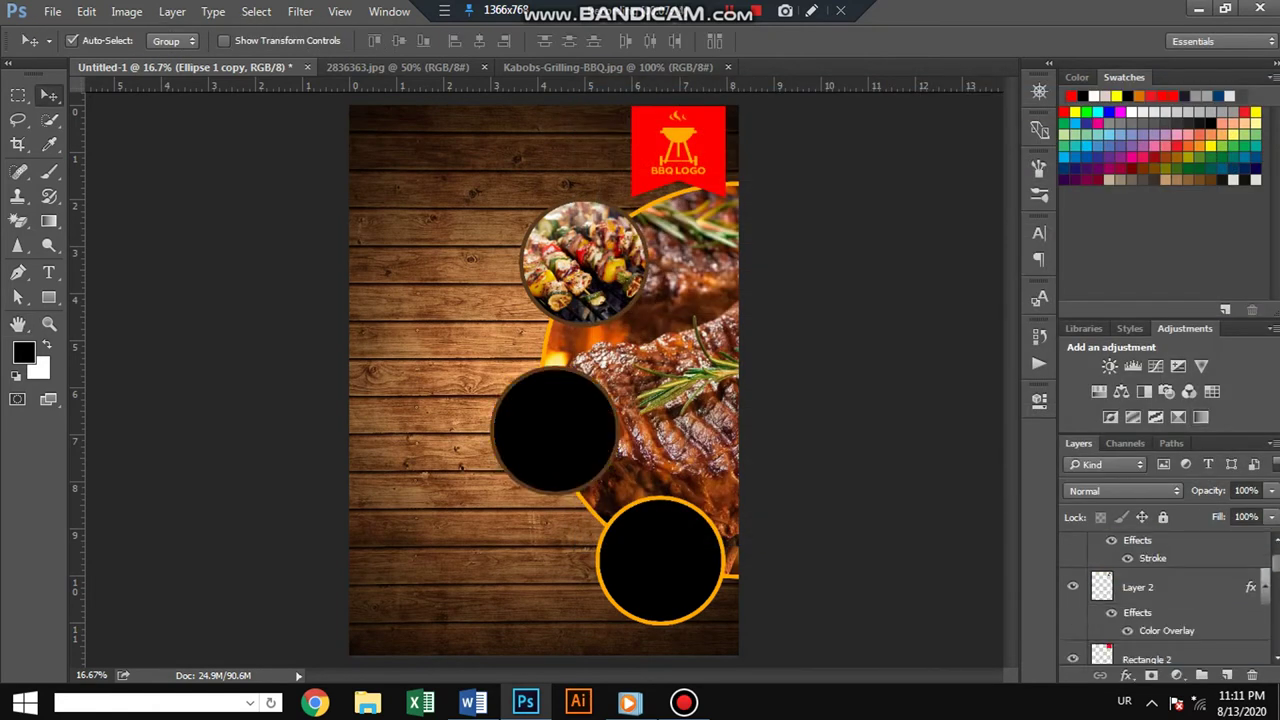
pyautogui.scroll(-2, 1103, 625)
pyautogui.scroll(2, 1101, 625)
pyautogui.scroll(-2, 1101, 625)
pyautogui.moveTo(1250, 623); pyautogui.dragTo(1253, 545)
pyautogui.hotkey('ctrl', 'z')
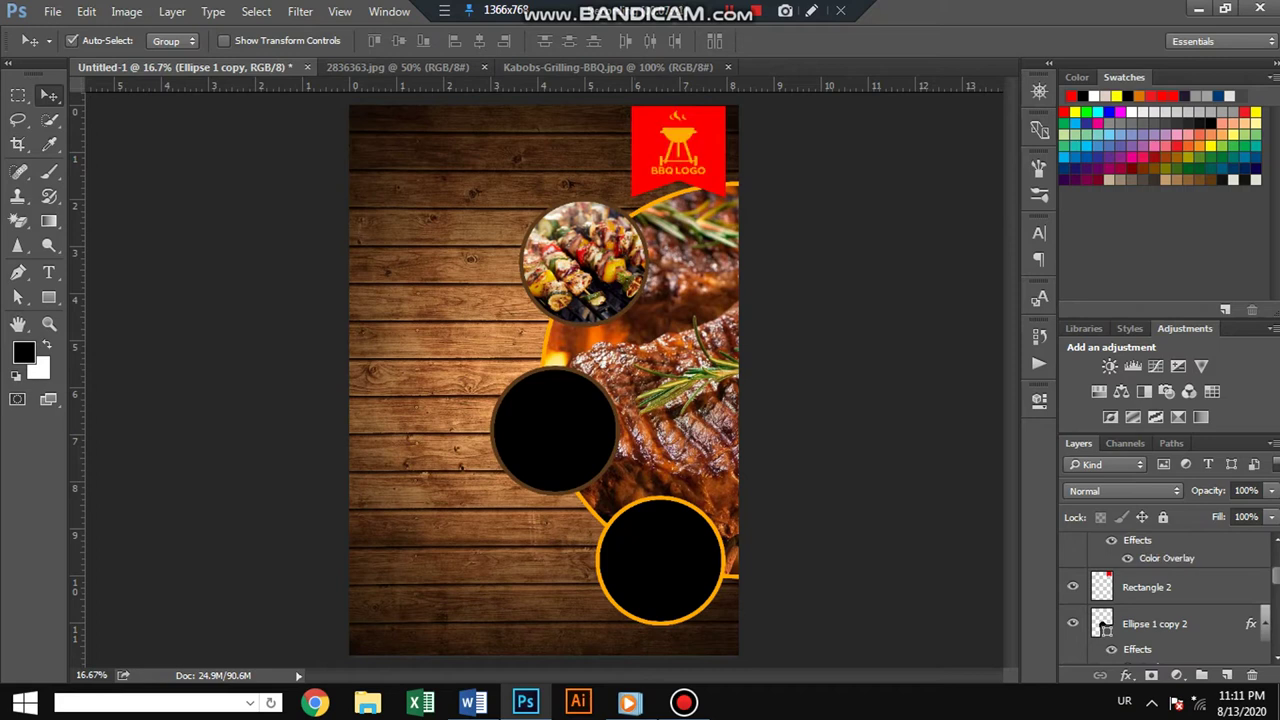
pyautogui.scroll(-1, 1103, 625)
pyautogui.click(1103, 553)
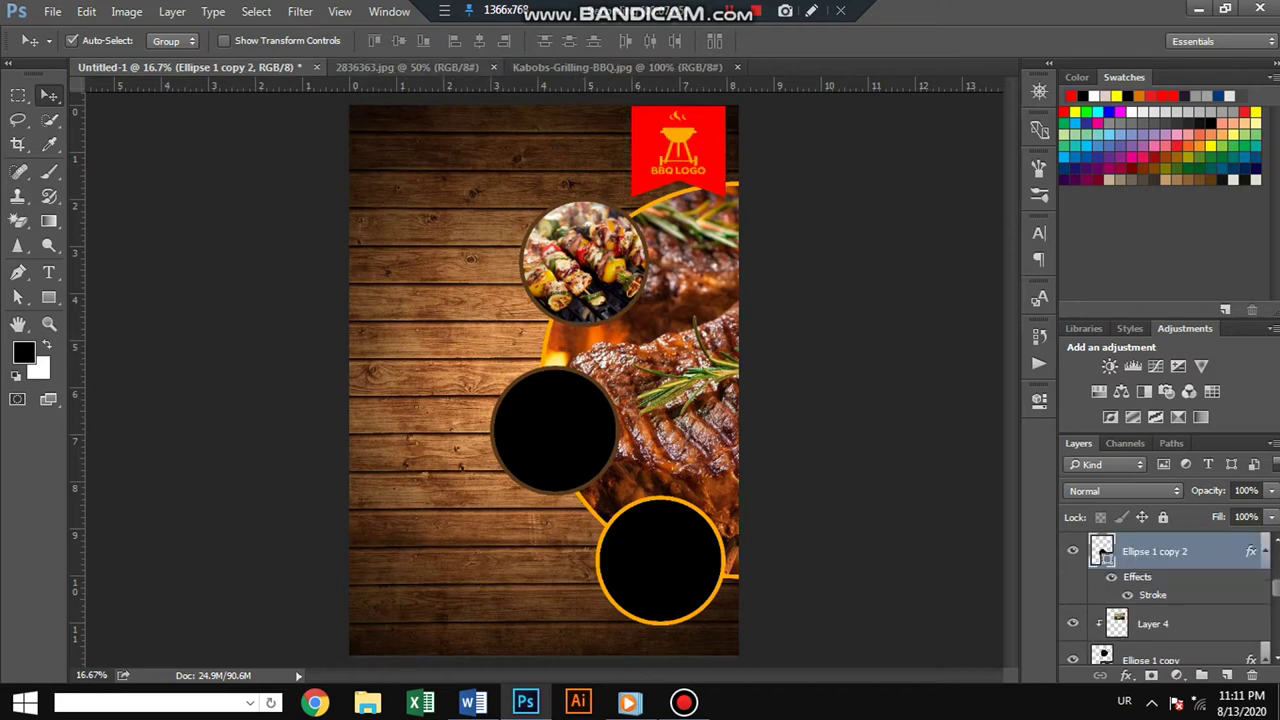
# Step: Cut the whole Kabobs image and close it without saving
pyautogui.click(400, 67)
pyautogui.hotkey('ctrl', 'Tab')
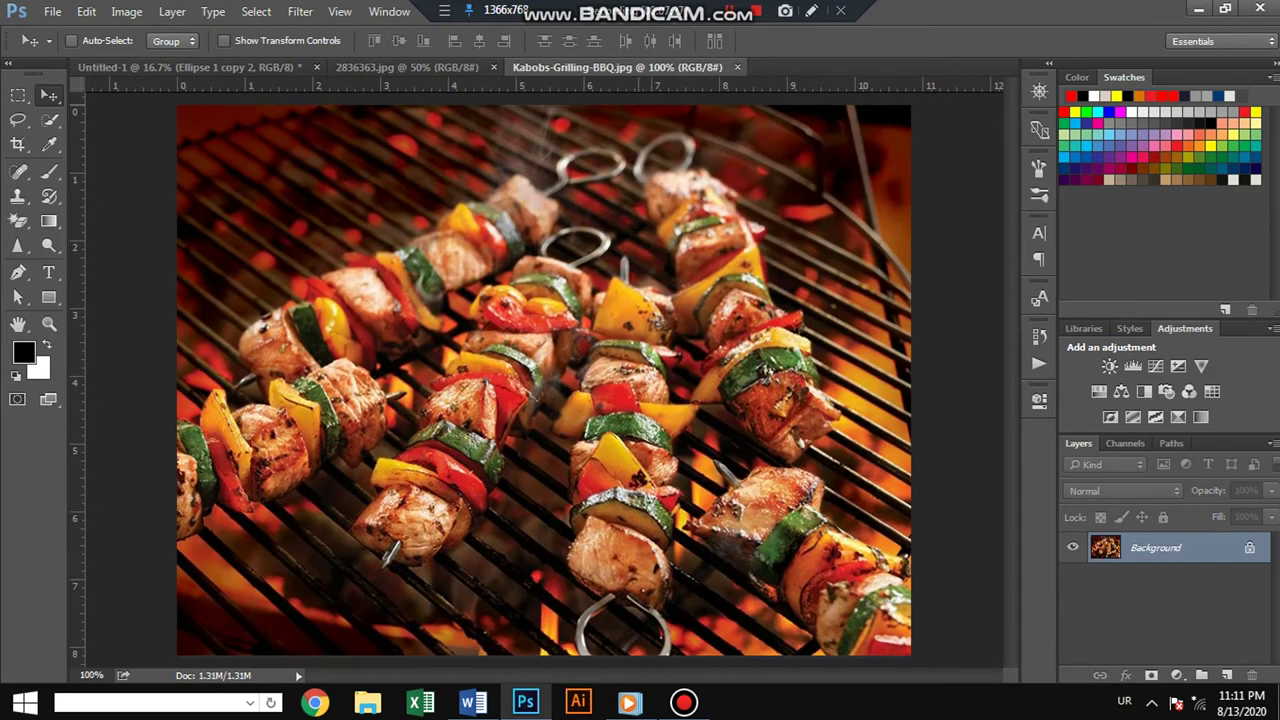
pyautogui.hotkey('ctrl', 'BackSpace')
pyautogui.hotkey('ctrl', 'w')
pyautogui.press('n')
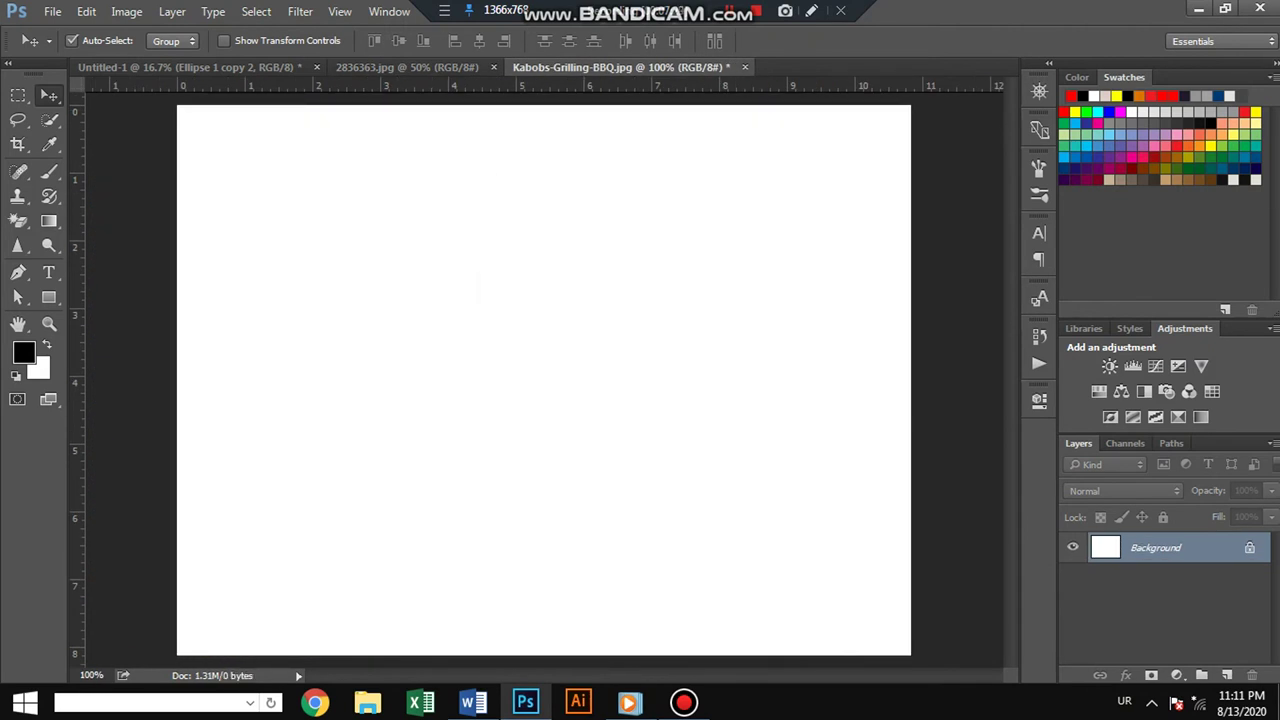
pyautogui.hotkey('ctrl', 'Tab')
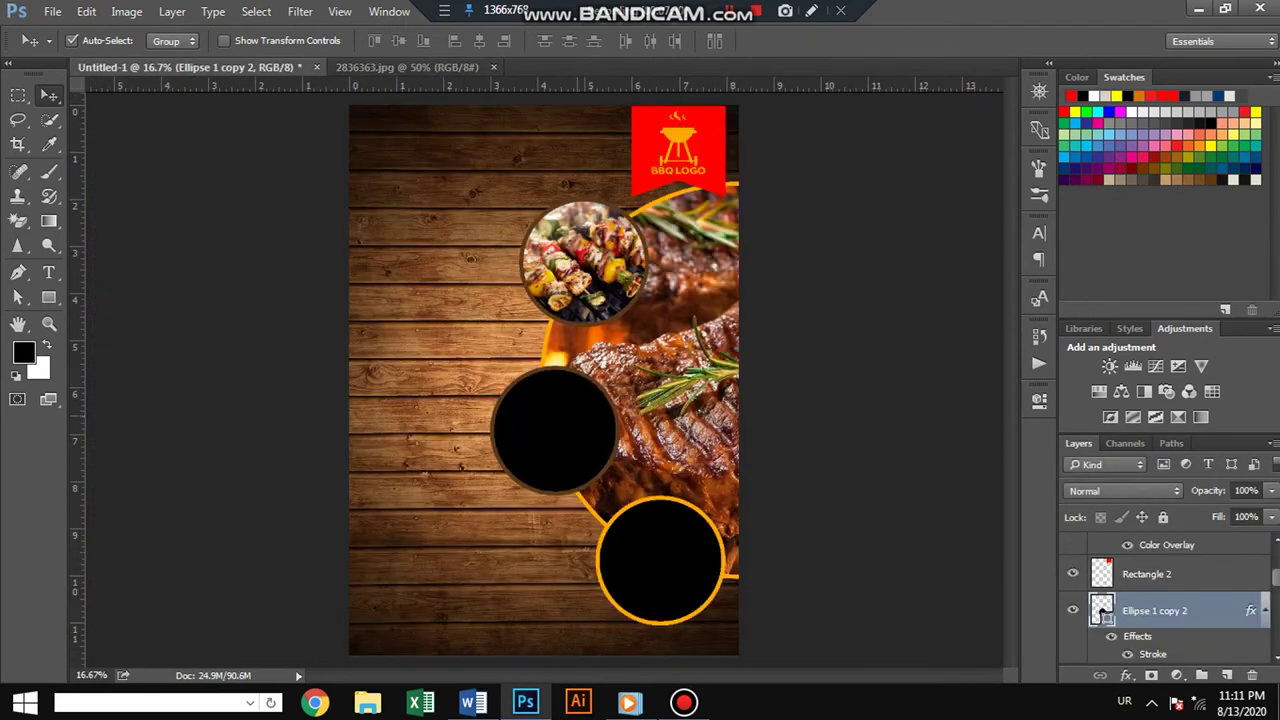
# Step: Paste the kabob photo, clip it to Ellipse 1 copy 2, and enlarge it to about 139%
pyautogui.hotkey('ctrl', 'v')
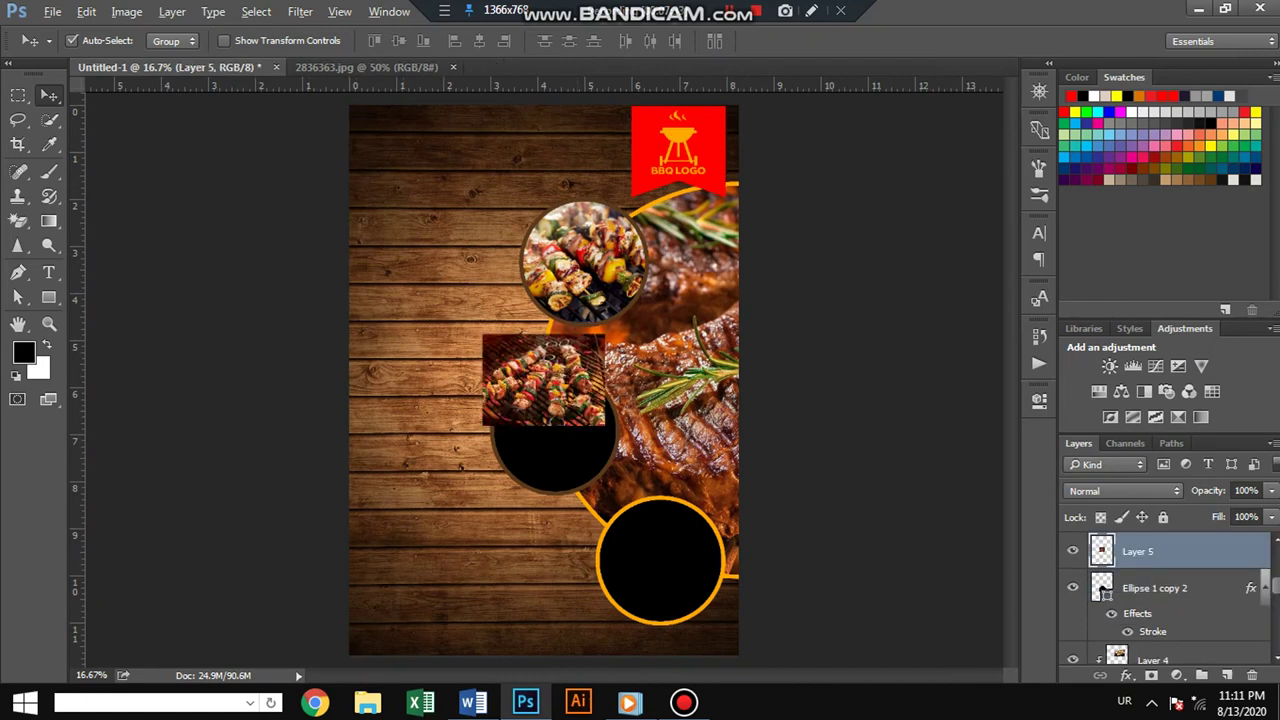
pyautogui.keyDown('alt'); pyautogui.click(1100, 570); pyautogui.keyUp('alt')
pyautogui.moveTo(590, 343); pyautogui.dragTo(590, 398)
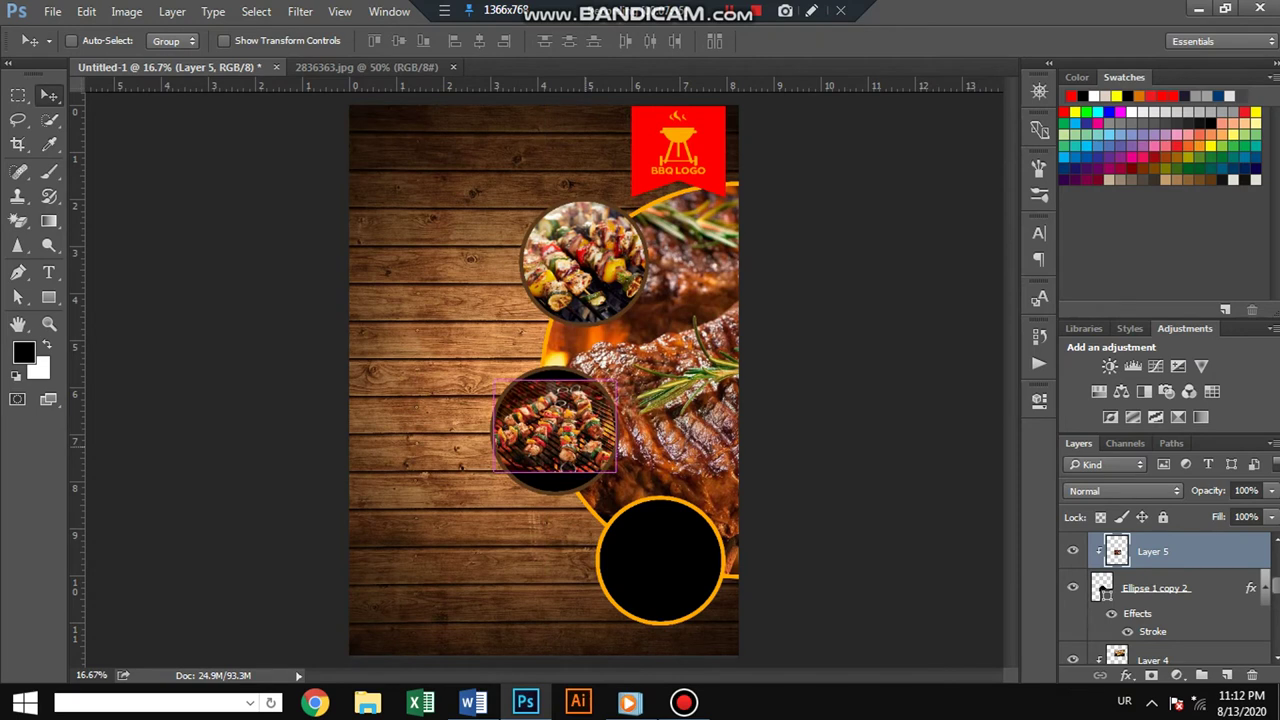
pyautogui.hotkey('ctrl', 't')
pyautogui.moveTo(615, 470); pyautogui.dragTo(633, 486)
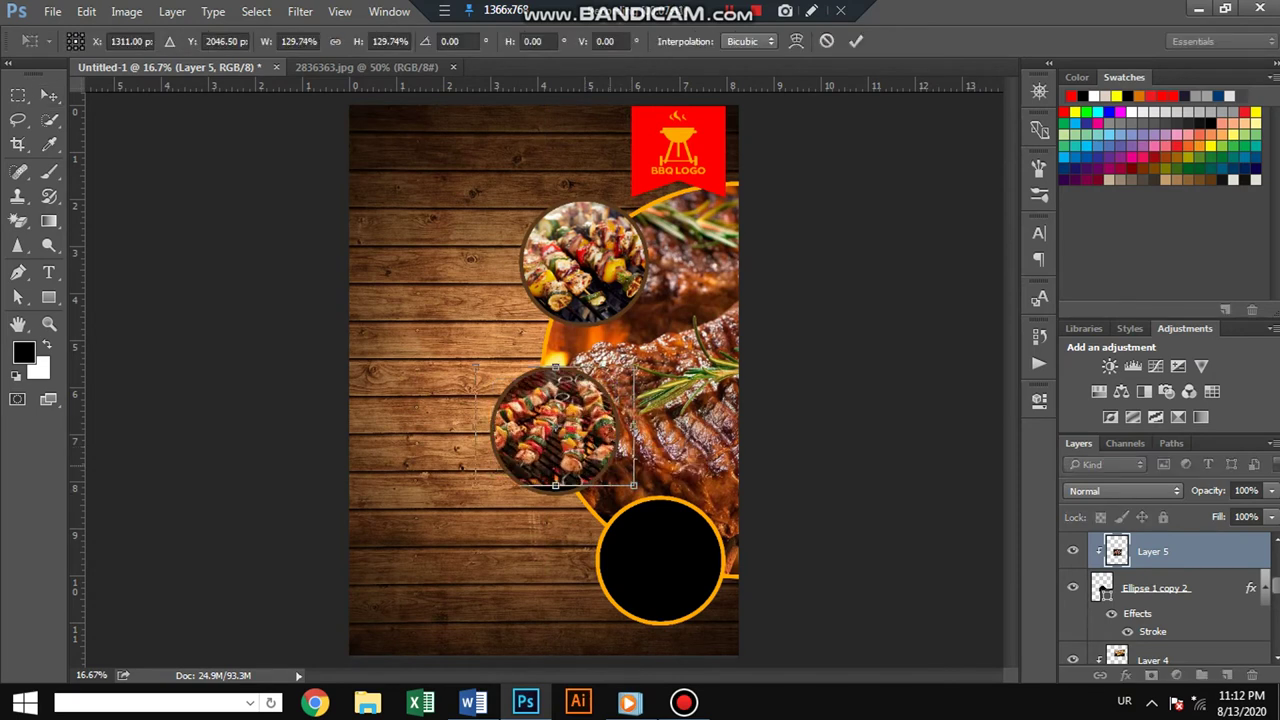
pyautogui.moveTo(633, 486); pyautogui.dragTo(640, 489)
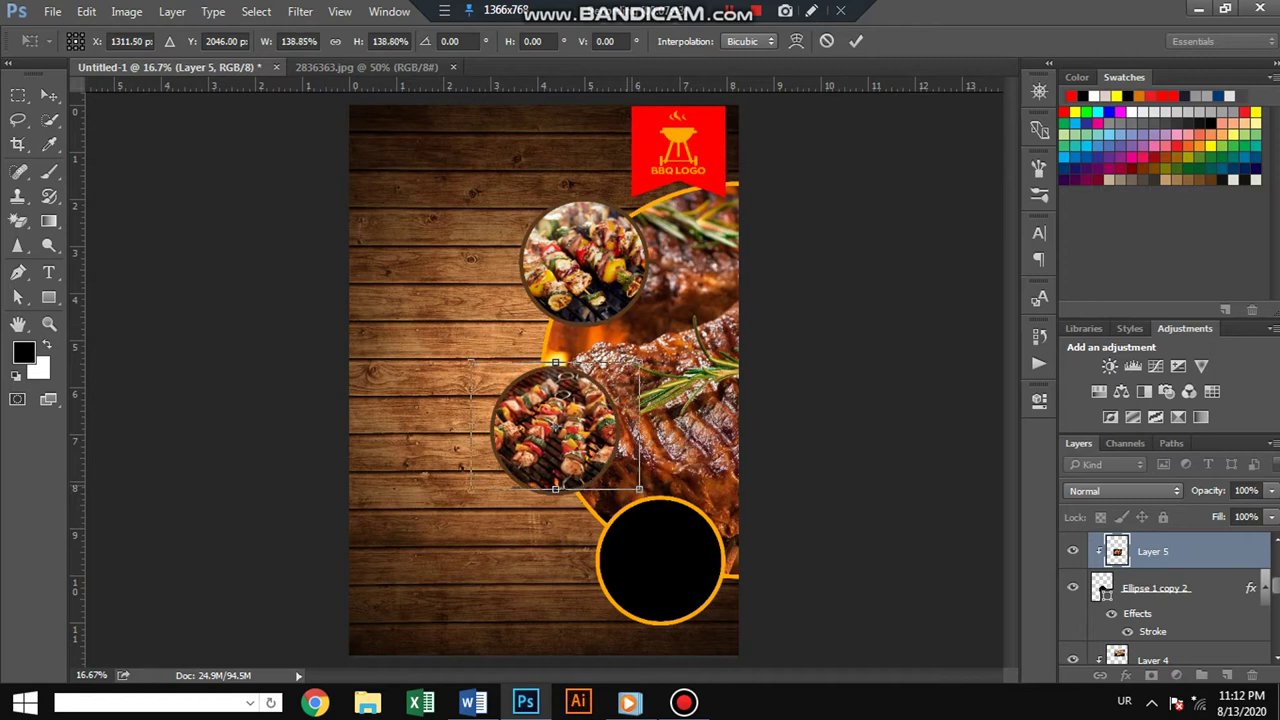
pyautogui.press('Return')
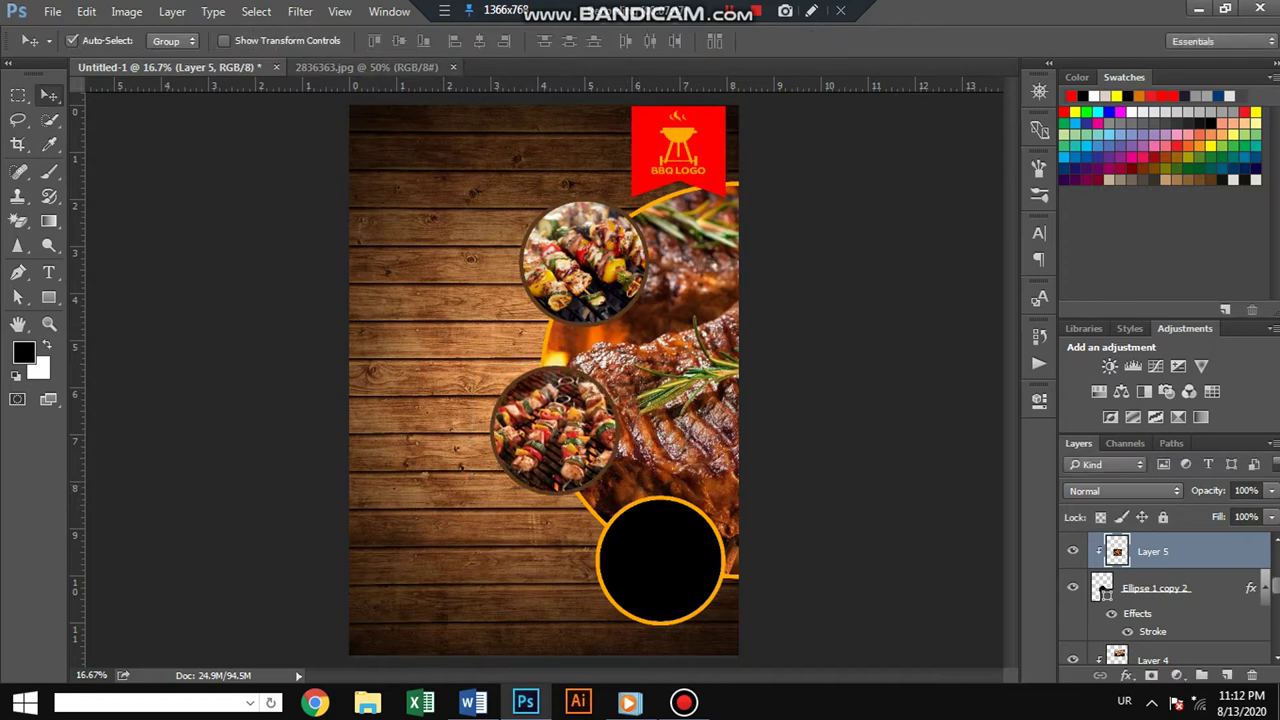
# Step: Cut the grilled chicken image and close it without saving
pyautogui.click(365, 67)
pyautogui.click(71, 40)
pyautogui.hotkey('ctrl', 'x')
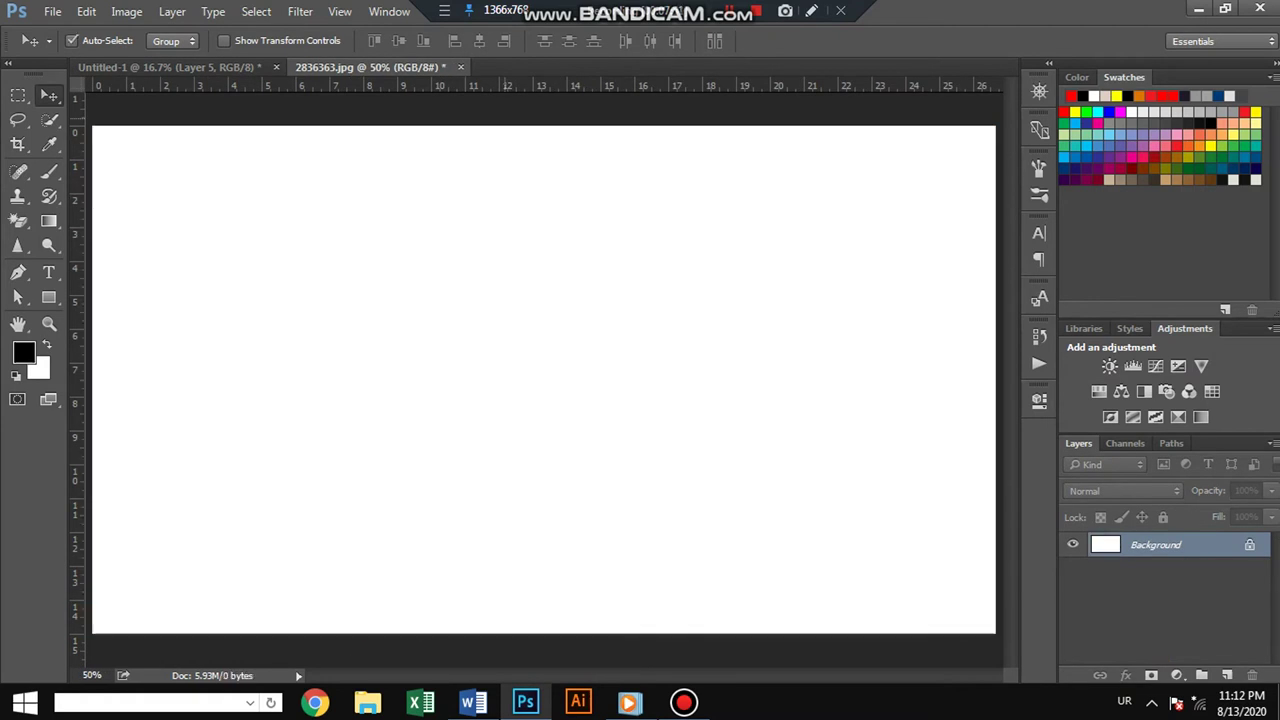
pyautogui.click(460, 67)
pyautogui.click(673, 277)
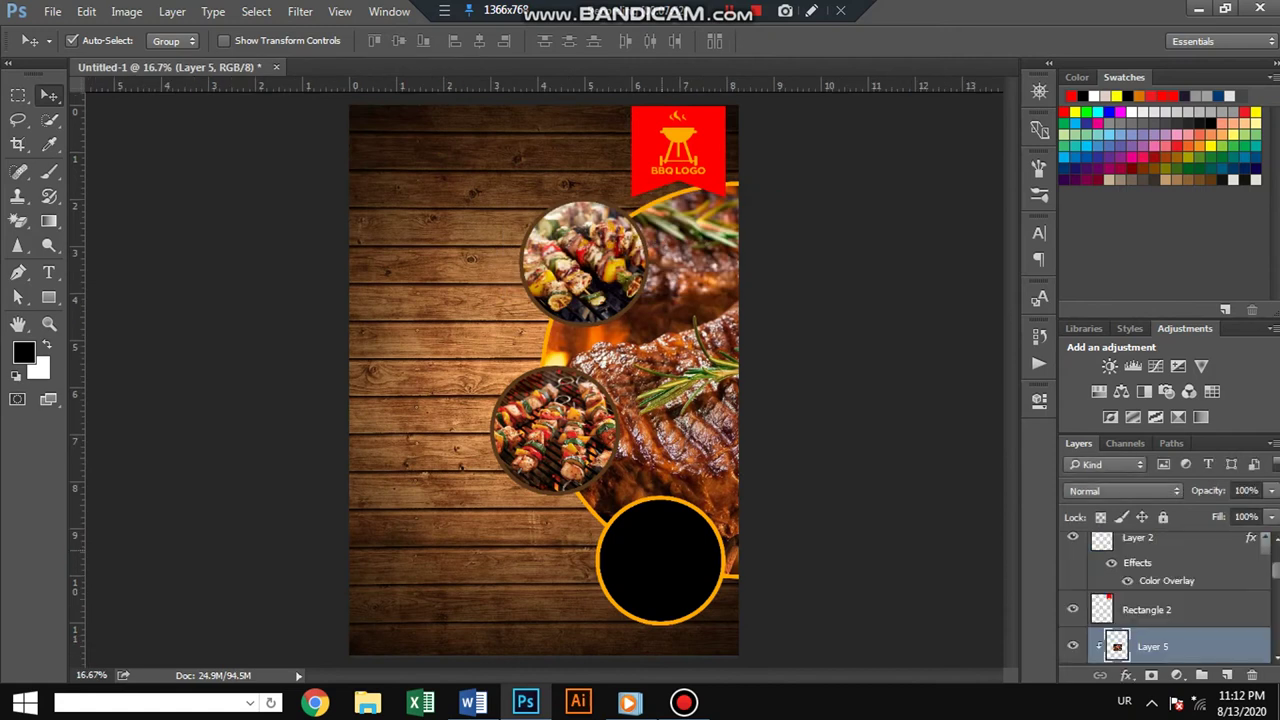
# Step: Paste the chicken photo as Layer 6, clip it to Ellipse 1 copy 3, and scale it to 76.5%
pyautogui.hotkey('ctrl', 'v')
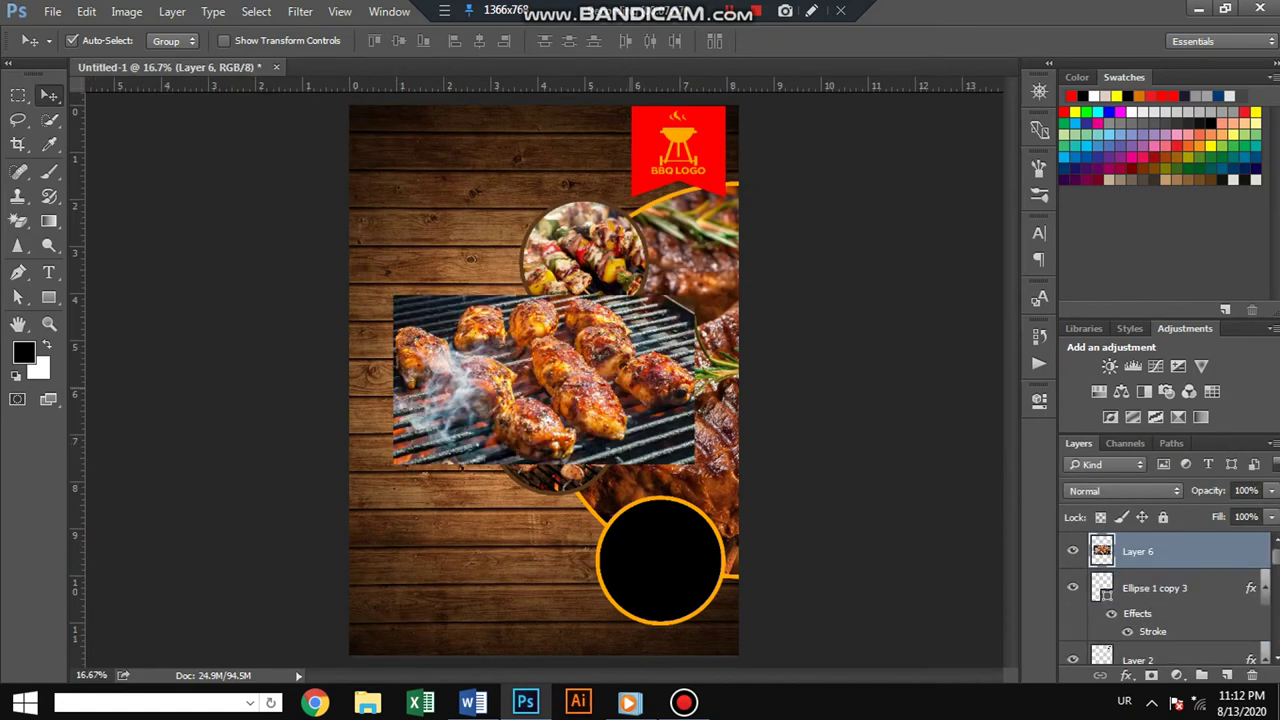
pyautogui.moveTo(651, 322); pyautogui.dragTo(740, 505)
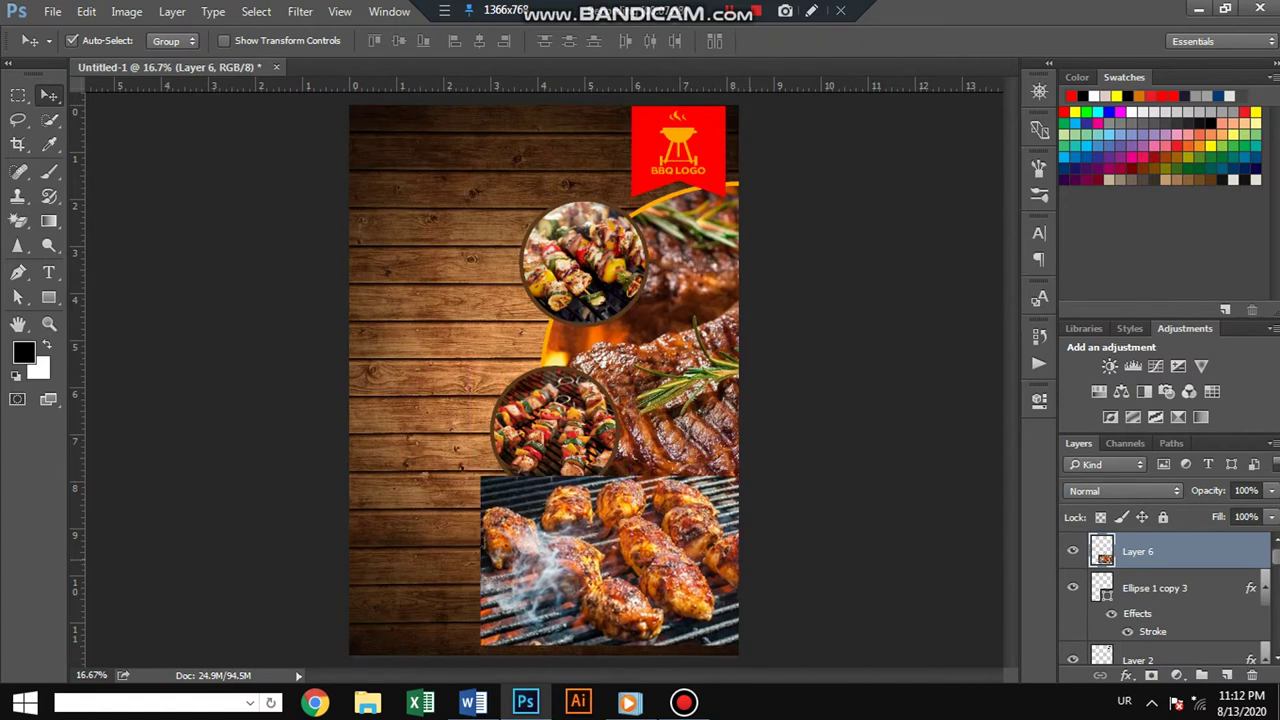
pyautogui.hotkey('ctrl', 'alt', 'g')
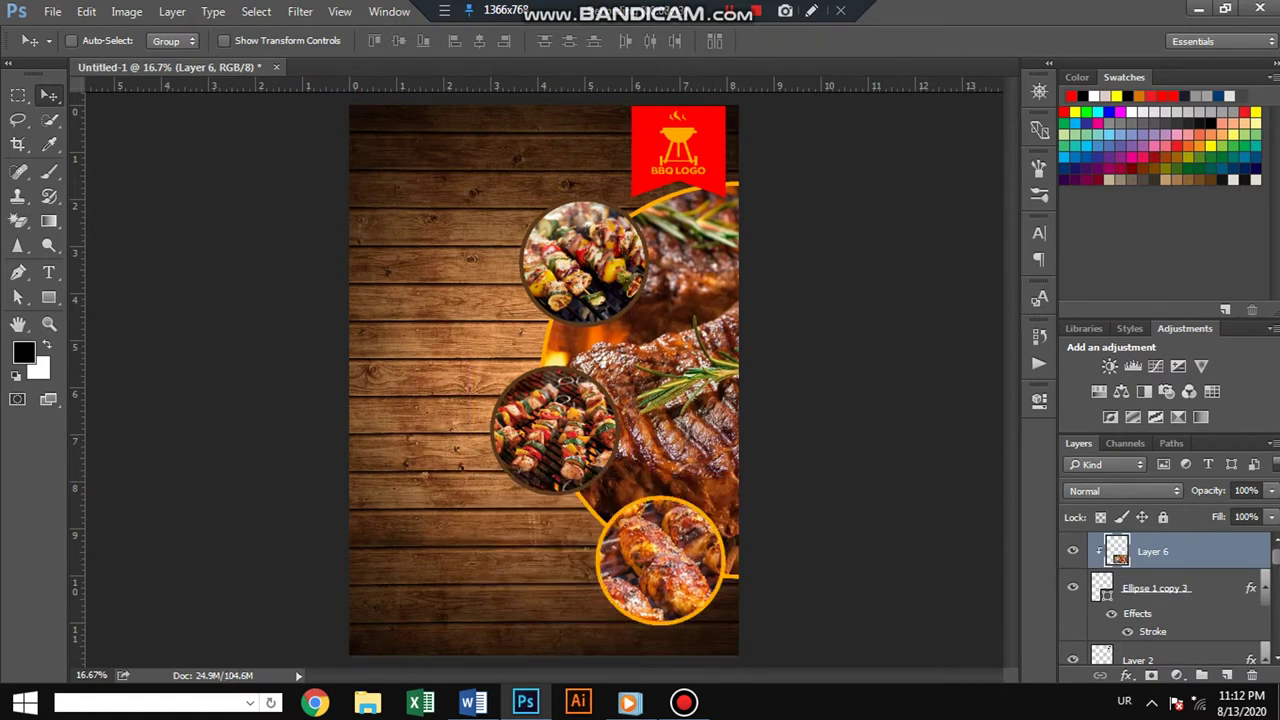
pyautogui.hotkey('ctrl', 't')
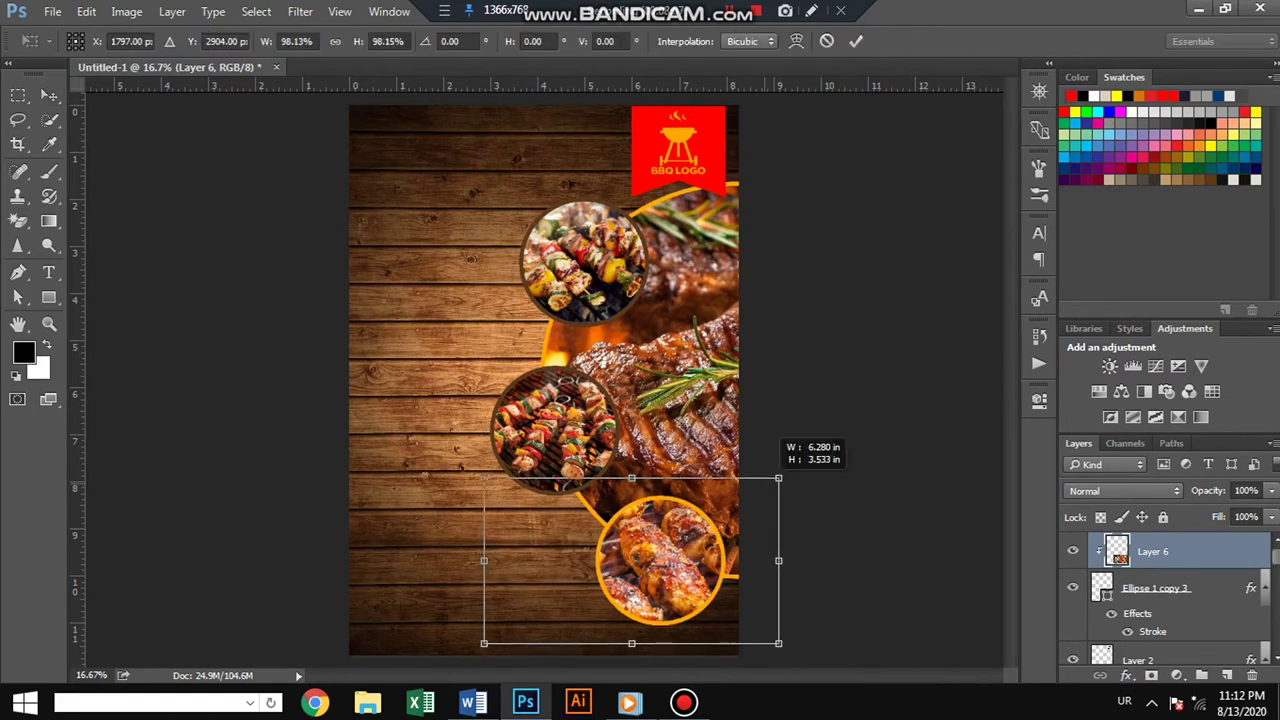
pyautogui.moveTo(781, 477); pyautogui.dragTo(759, 490)
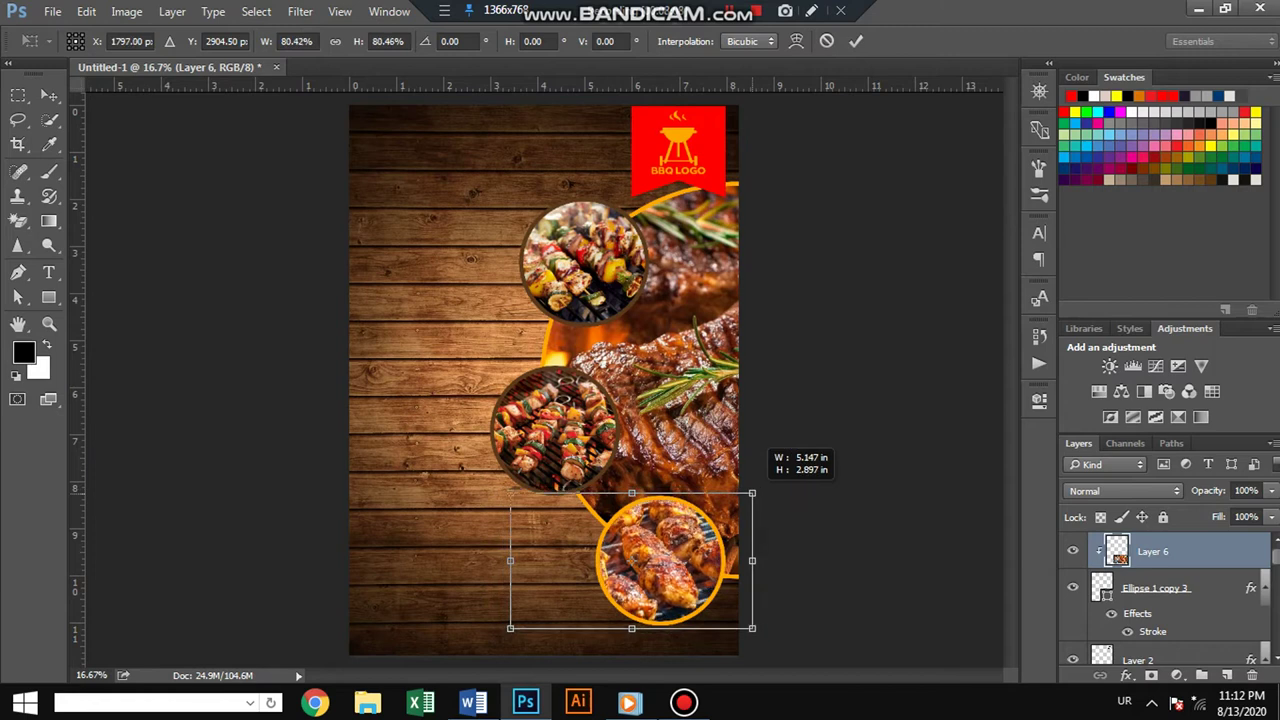
pyautogui.moveTo(759, 490); pyautogui.dragTo(718, 500)
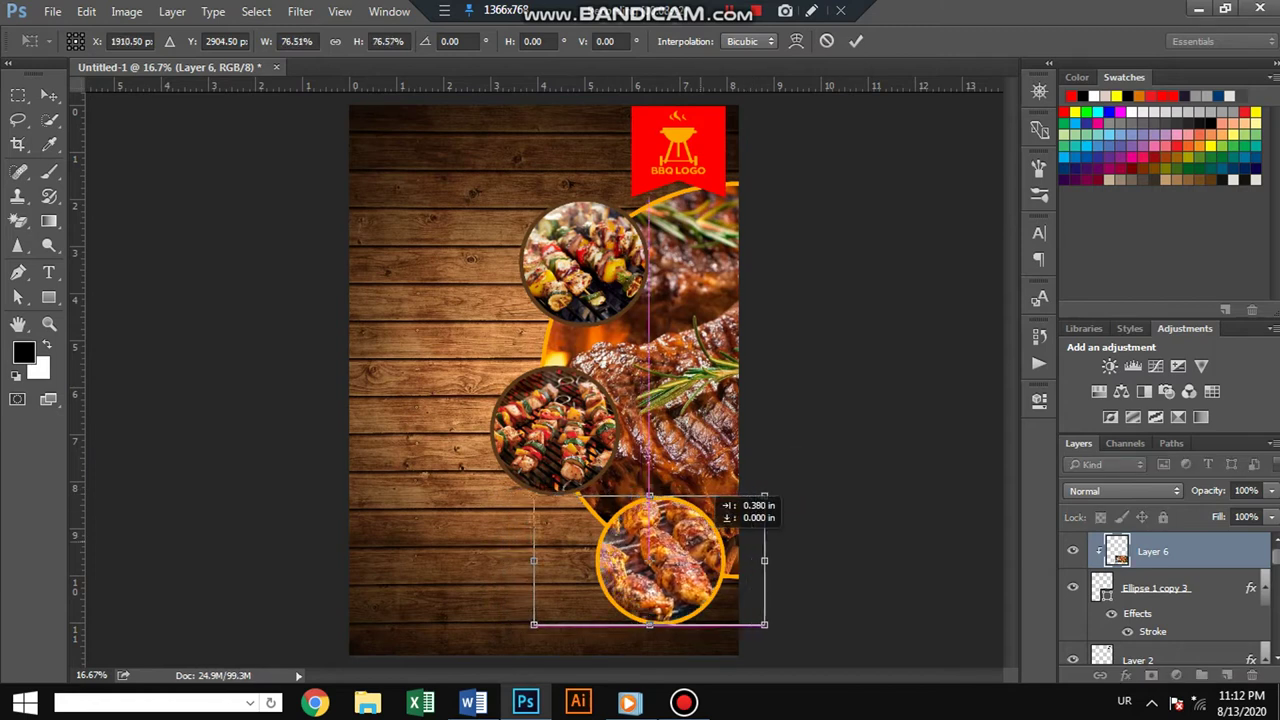
pyautogui.press('Return')
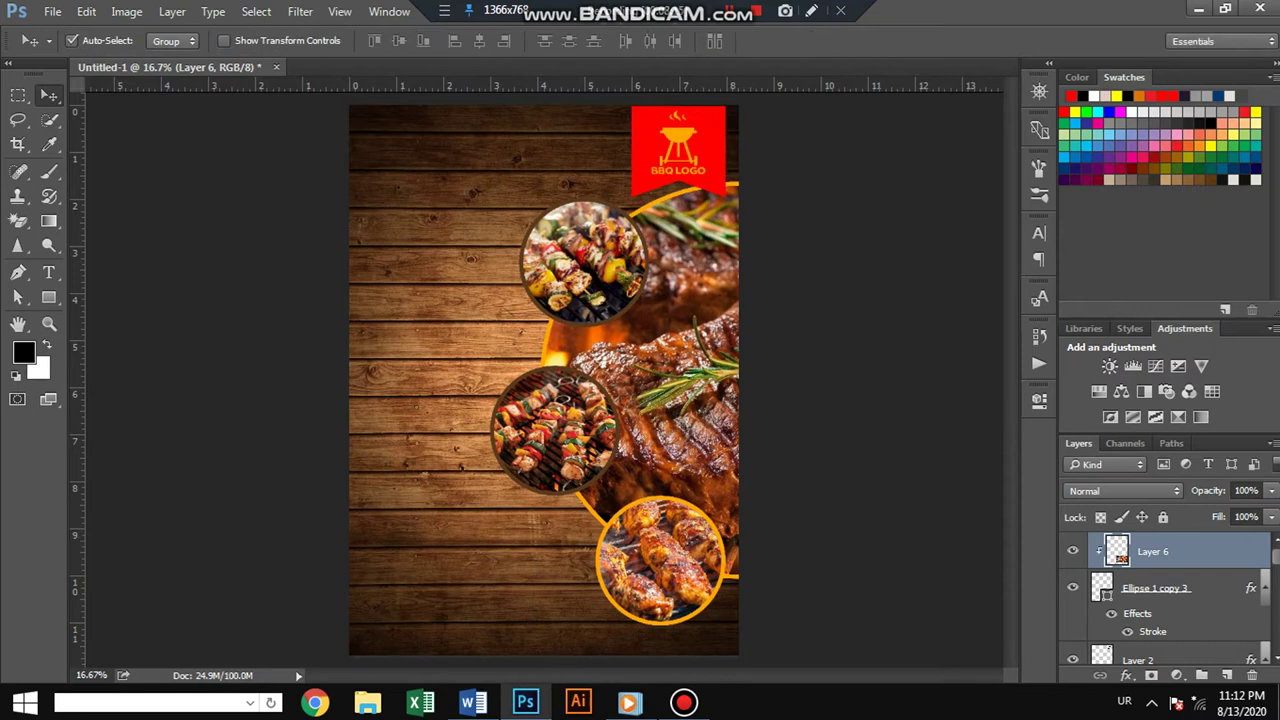
pyautogui.click(1215, 588)
# Step: Set the bottom circle's Stroke colour to a dark brown sampled from the wood
pyautogui.doubleClick(1215, 588)
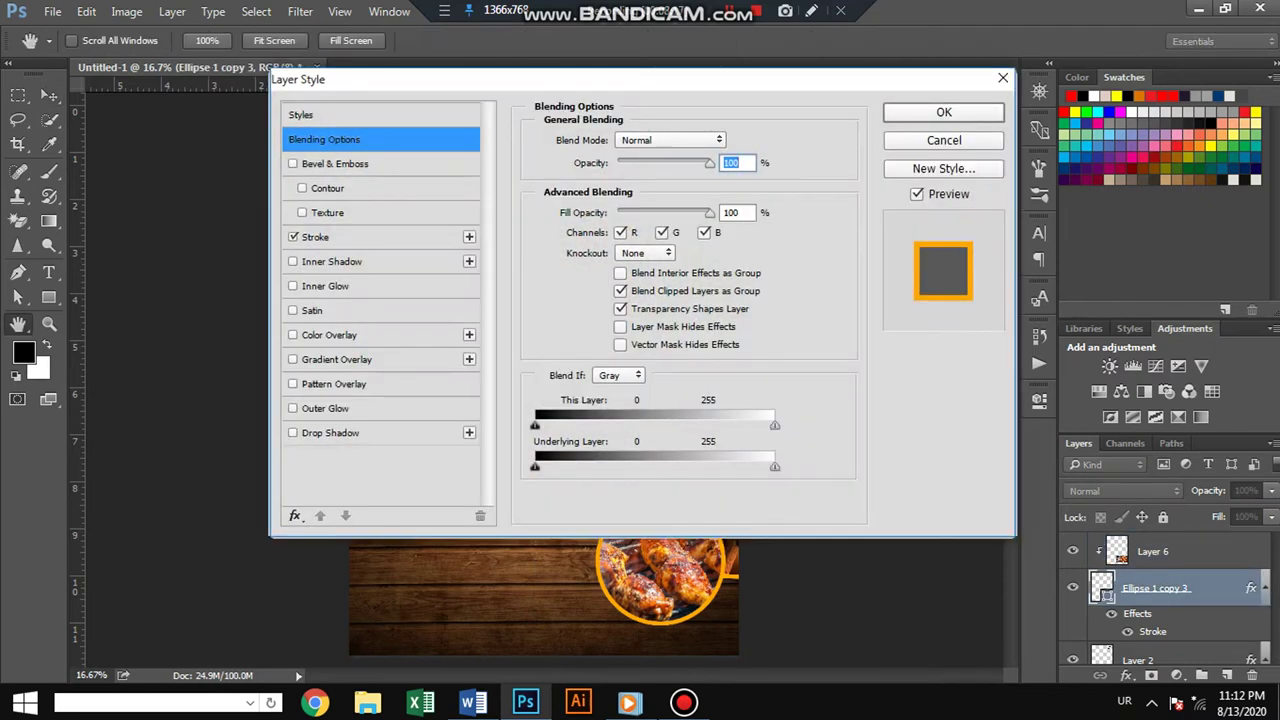
pyautogui.click(320, 237)
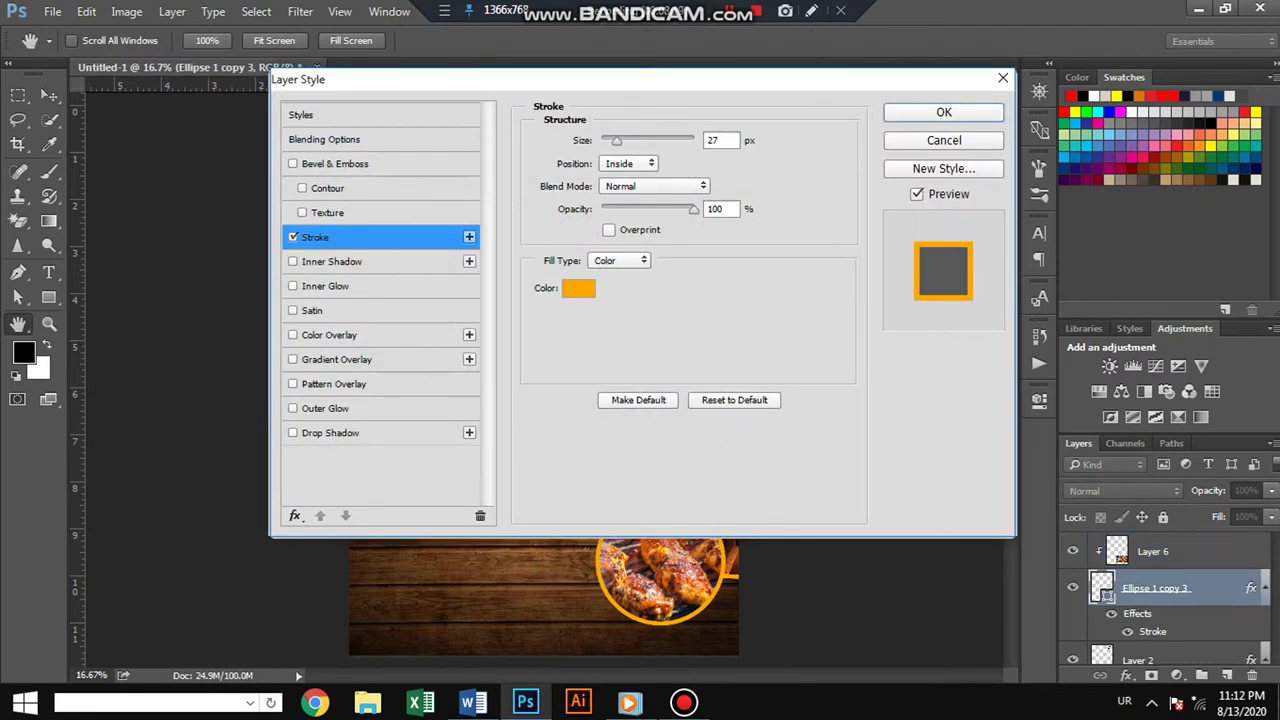
pyautogui.moveTo(400, 79); pyautogui.dragTo(666, 79)
pyautogui.click(844, 288)
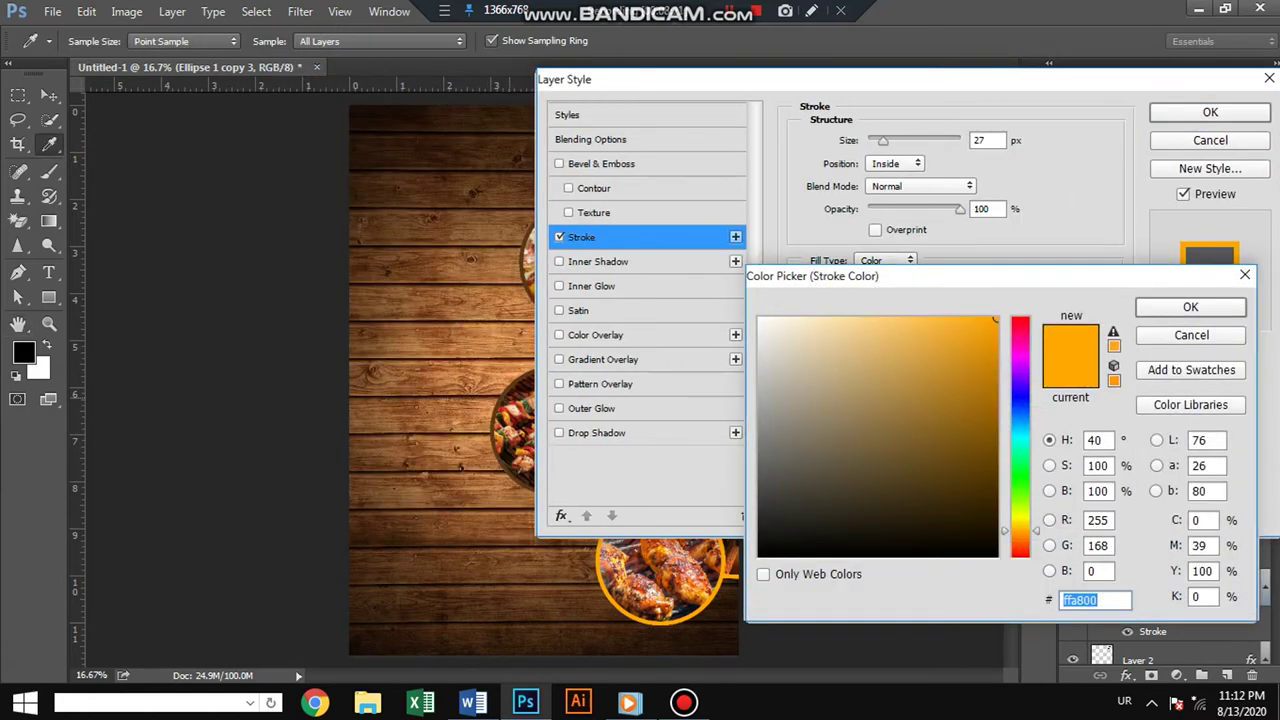
pyautogui.click(440, 350)
pyautogui.click(1190, 307)
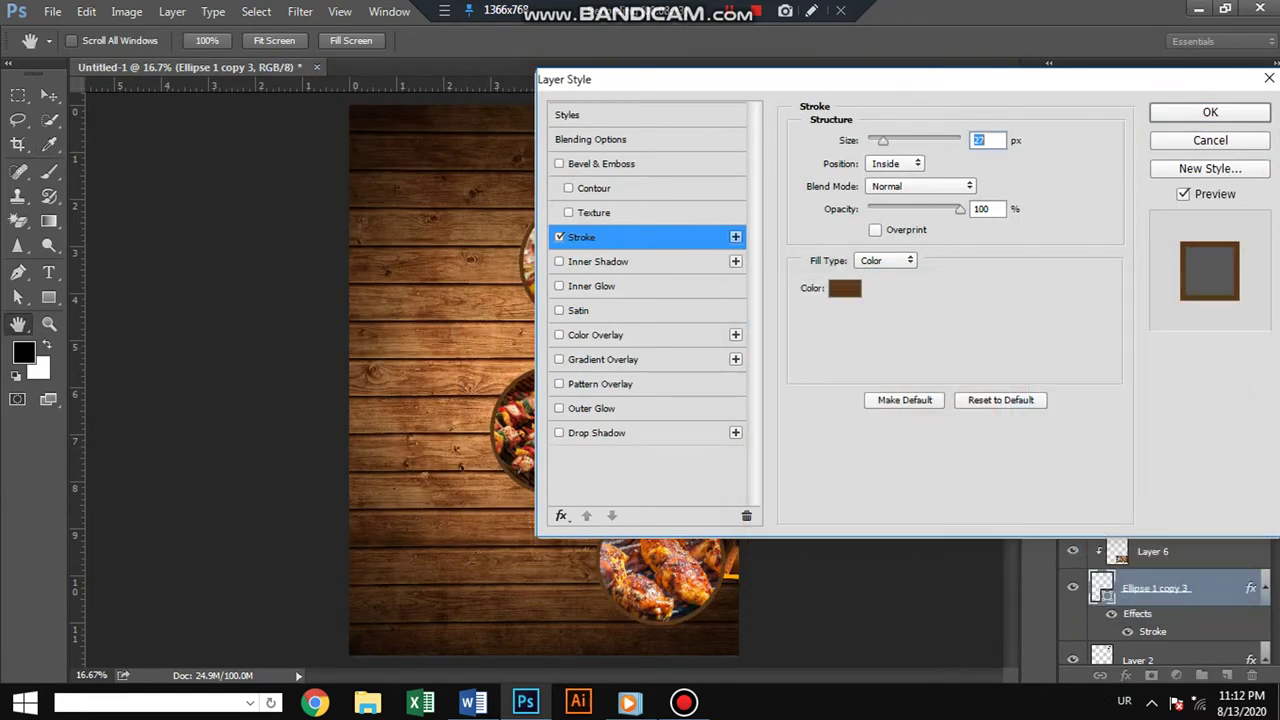
pyautogui.press('Return')
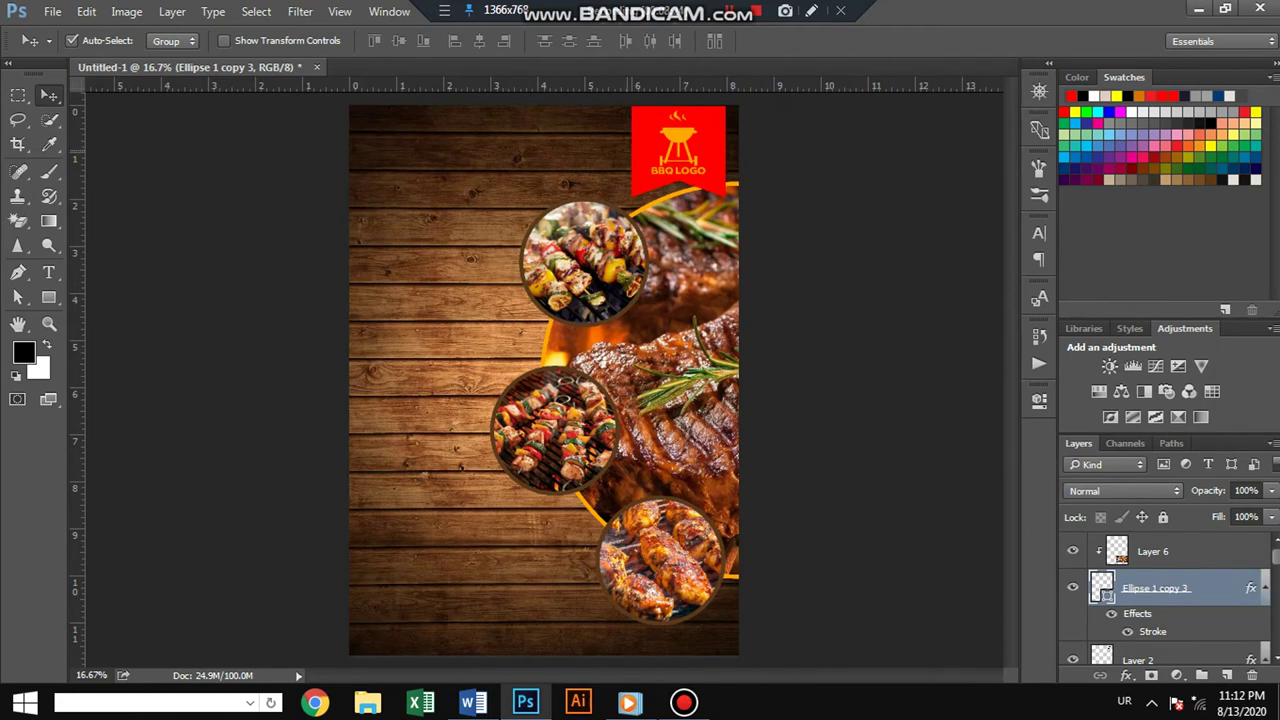
# Step: Type 'BBQ' as new text on the upper-left wood and commit it
pyautogui.click(52, 11)
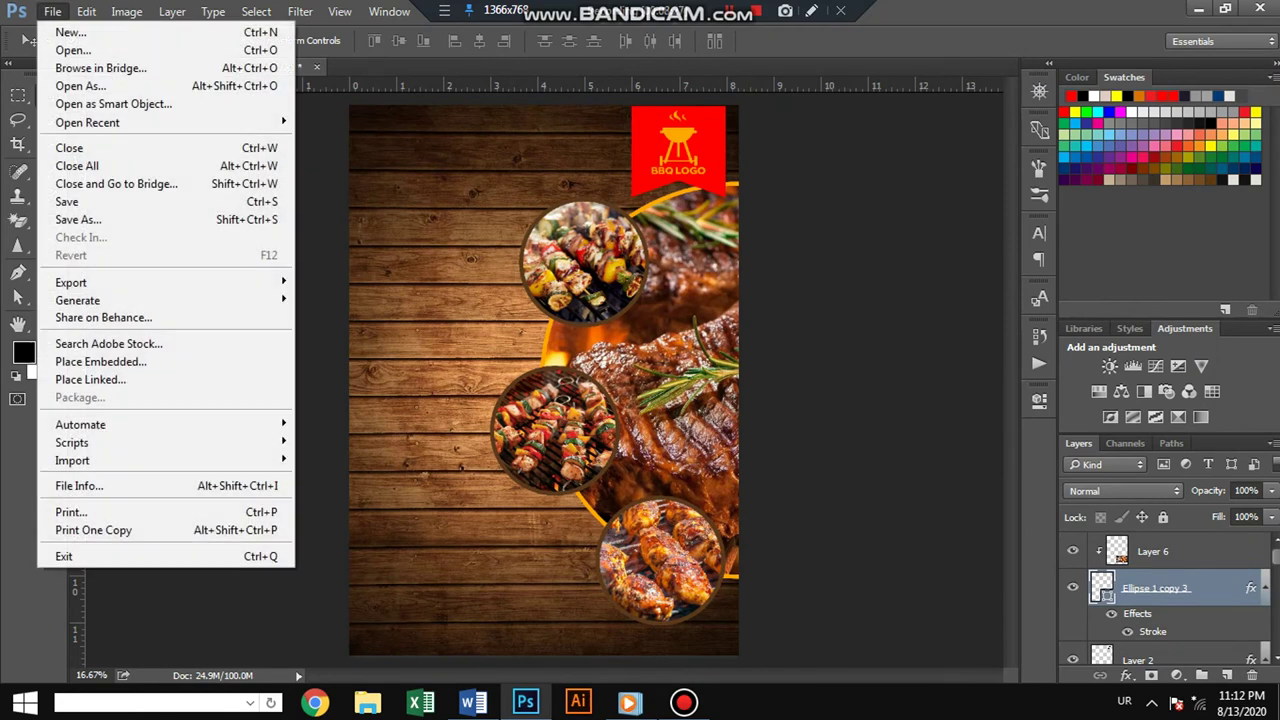
pyautogui.click(49, 272)
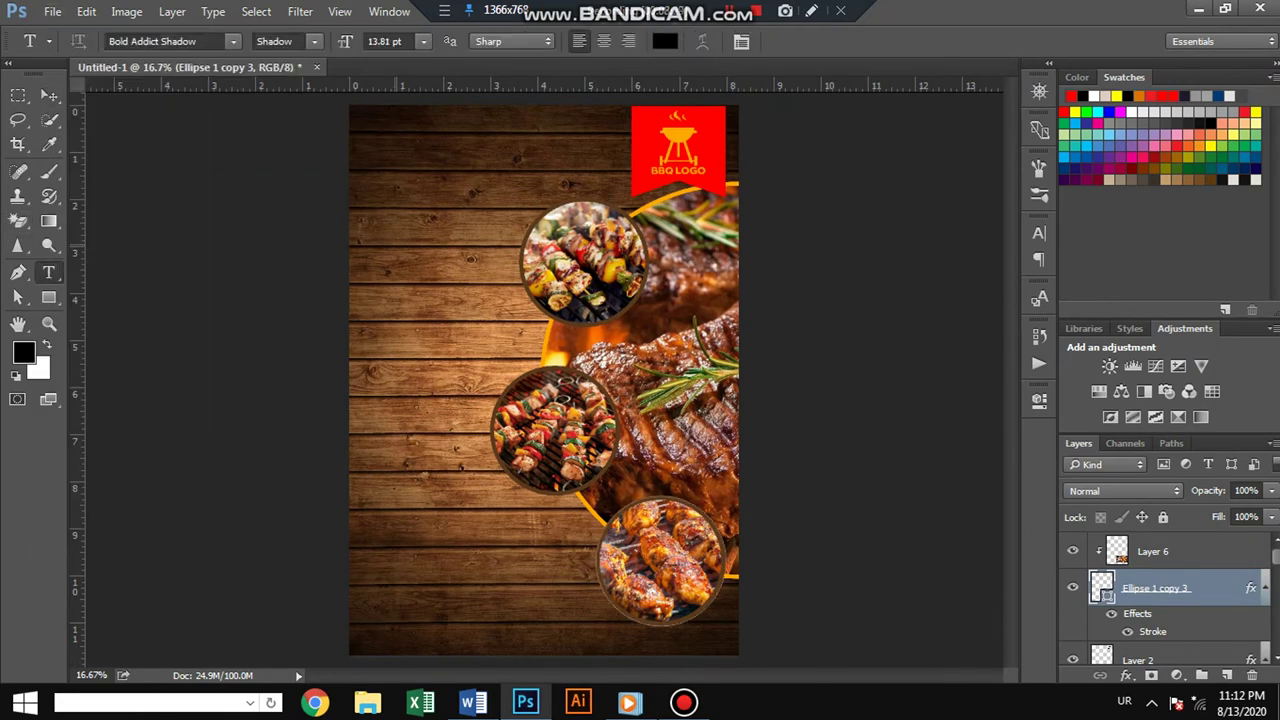
pyautogui.click(393, 243)
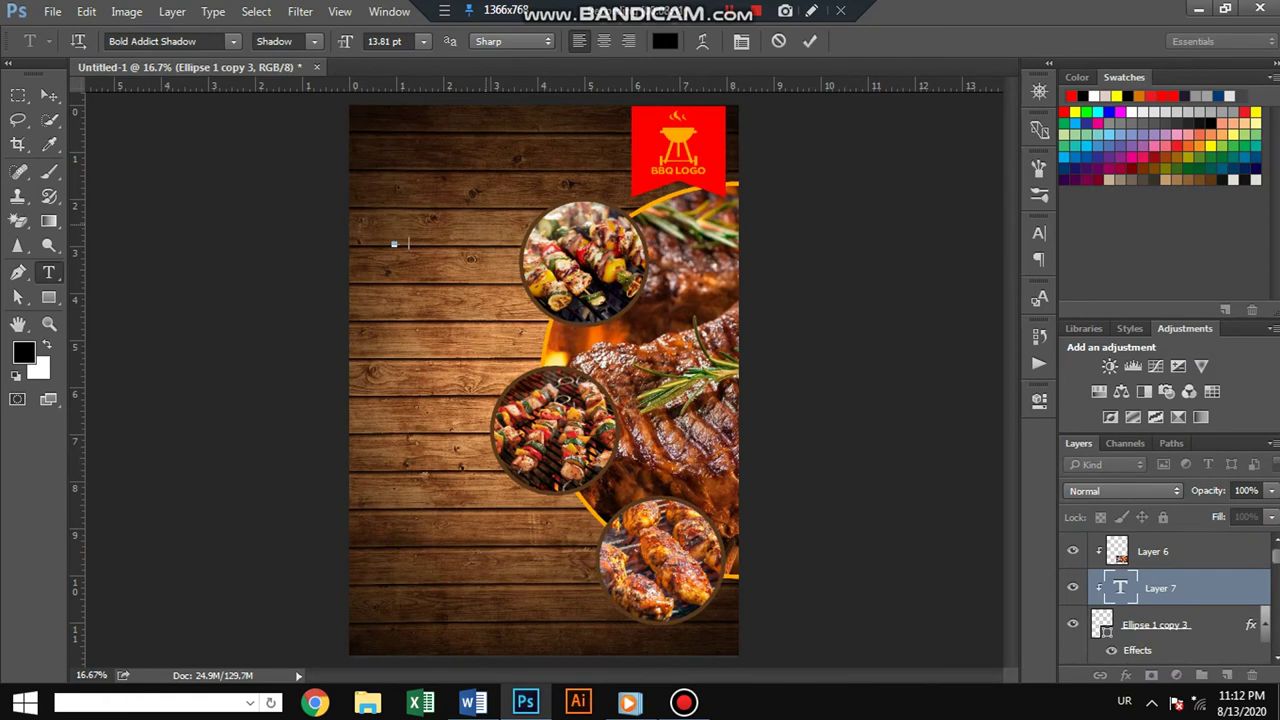
pyautogui.write('ا')
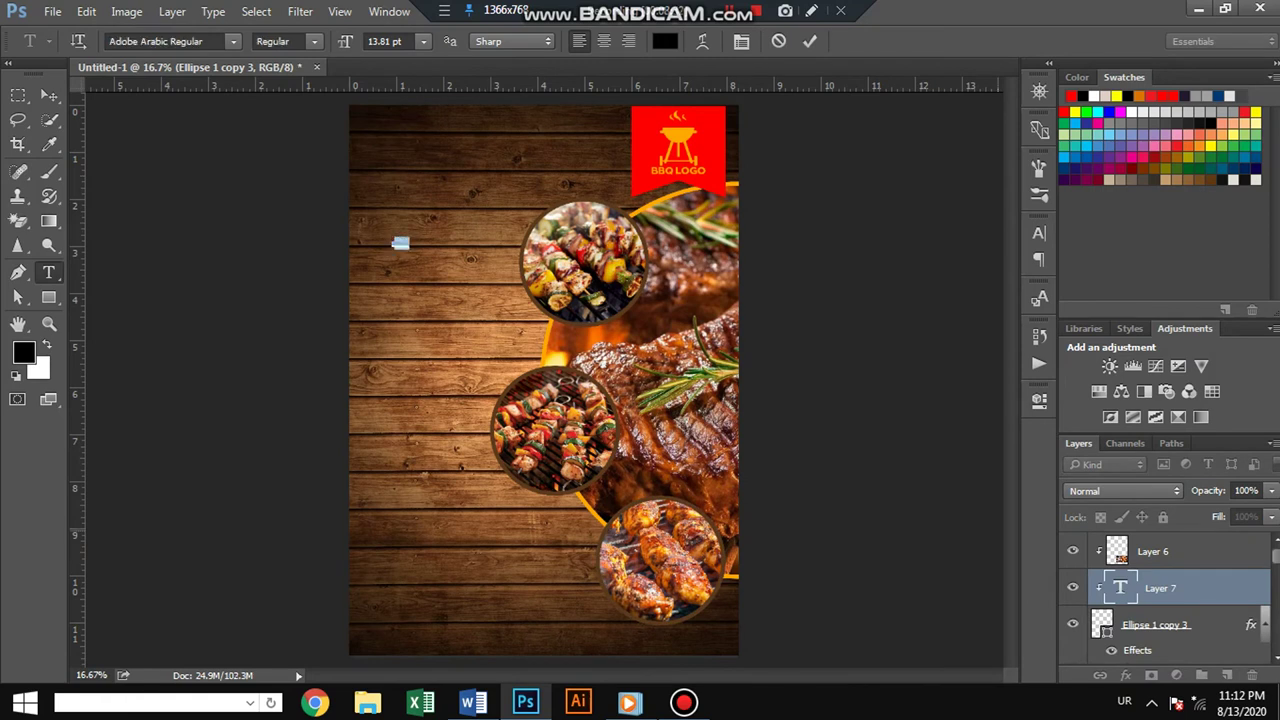
pyautogui.press('super+space')
pyautogui.hotkey('ctrl', 'Return')
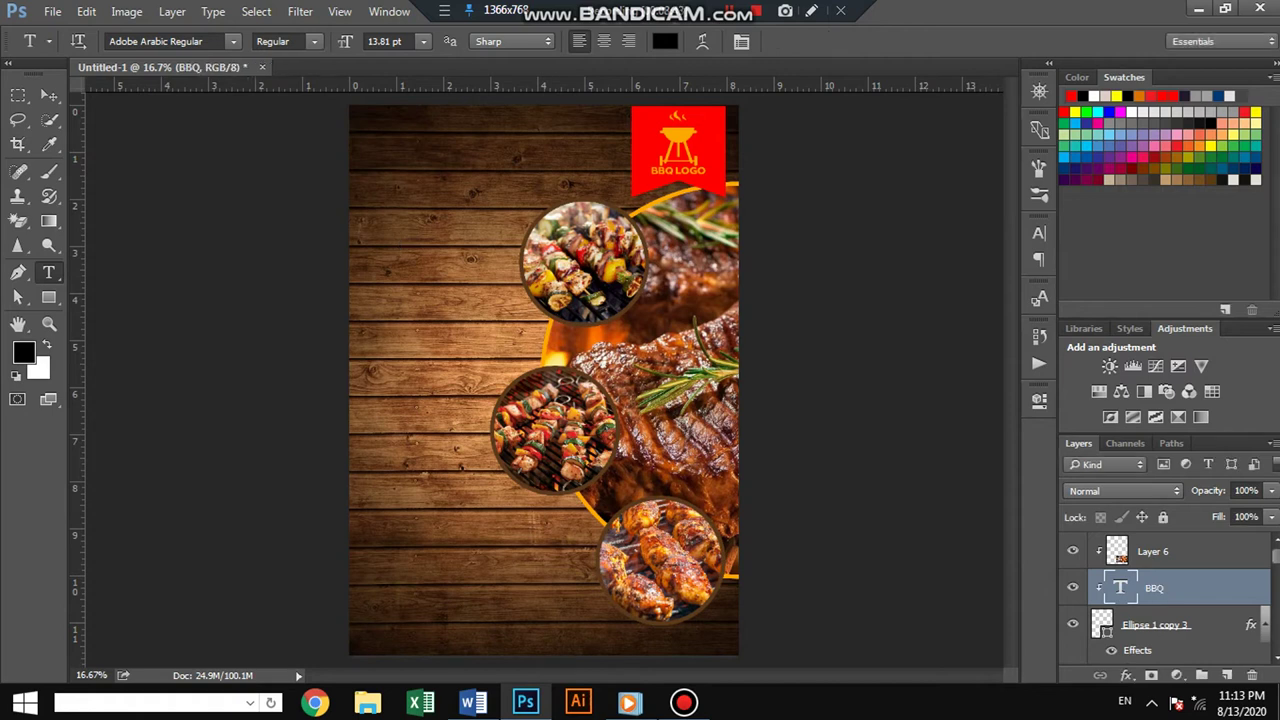
# Step: Place the BBQ text layer above Layer 6 and enlarge the text about tenfold
pyautogui.keyDown('shift'); pyautogui.click(1152, 551); pyautogui.keyUp('shift')
pyautogui.moveTo(1150, 551); pyautogui.dragTo(1150, 606)
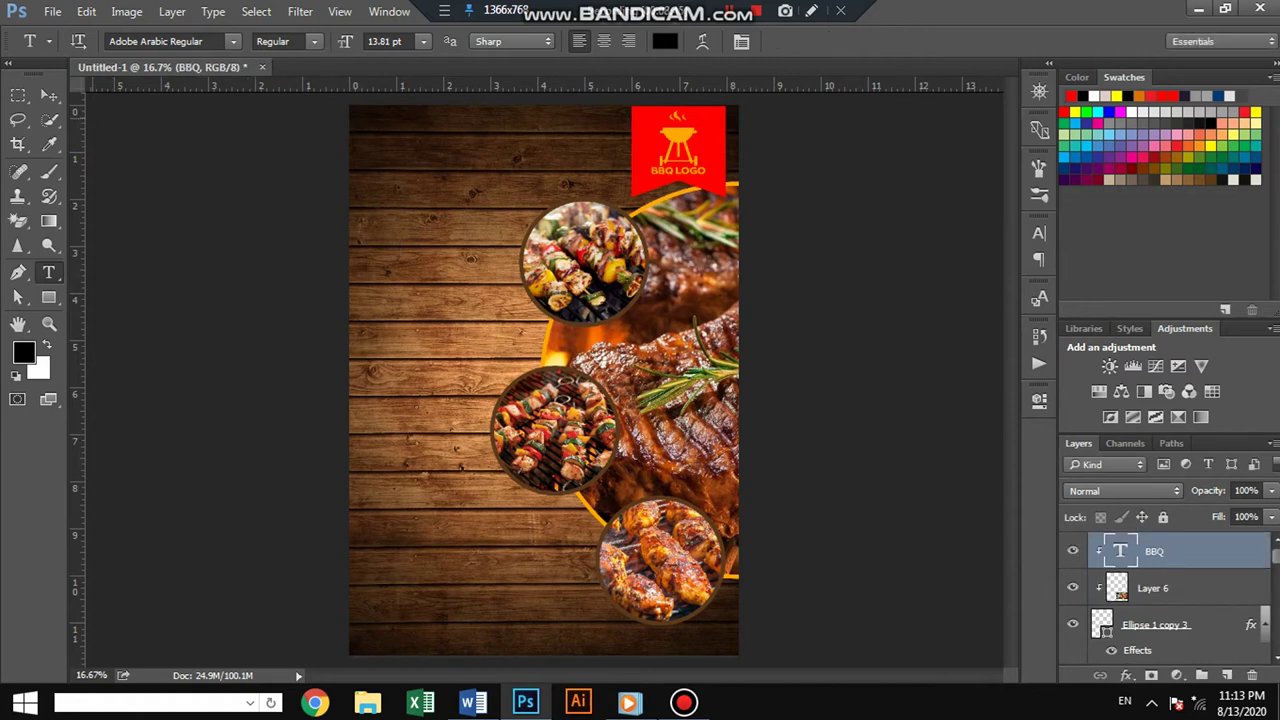
pyautogui.press('v')
pyautogui.hotkey('ctrl', 't')
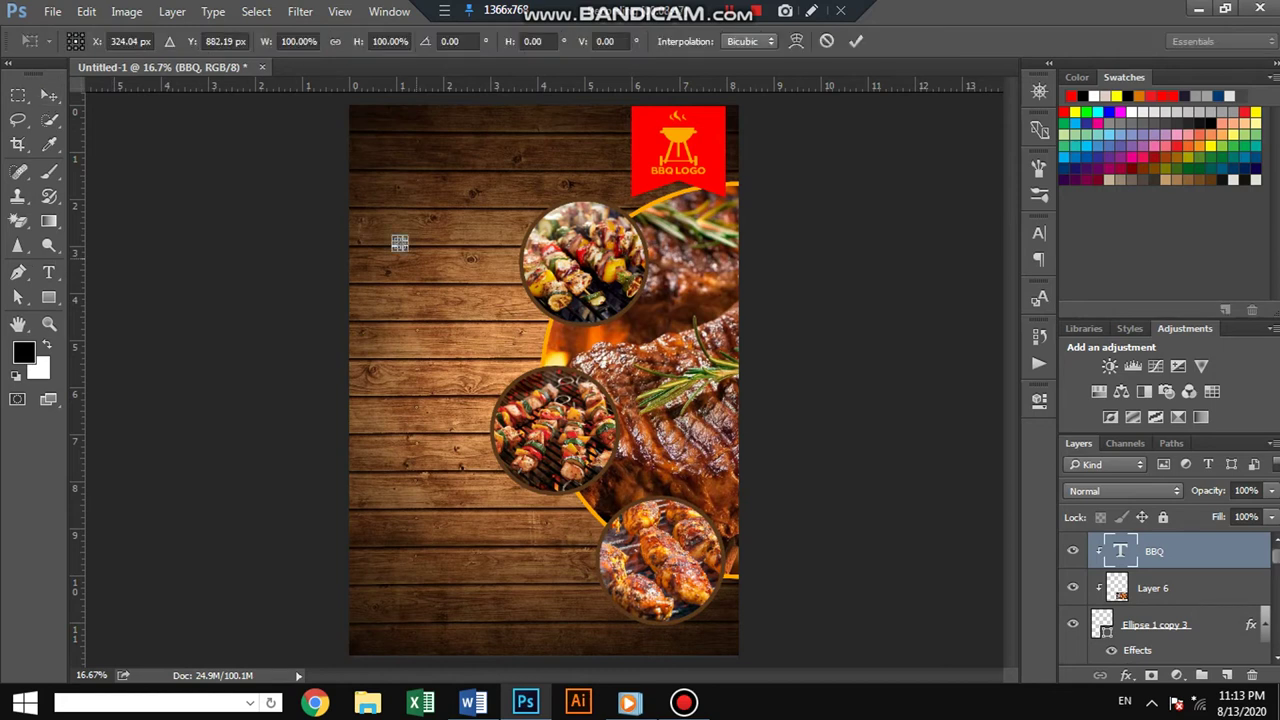
pyautogui.moveTo(401, 245); pyautogui.dragTo(462, 303)
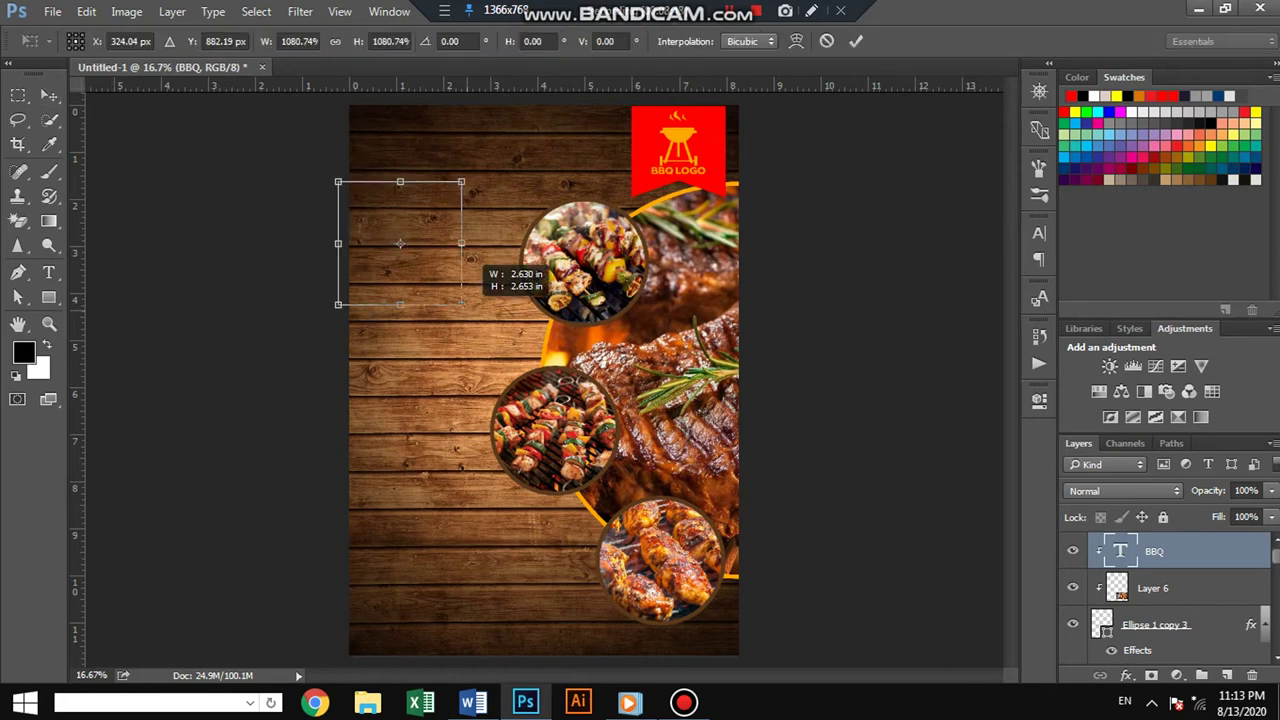
pyautogui.press('Return')
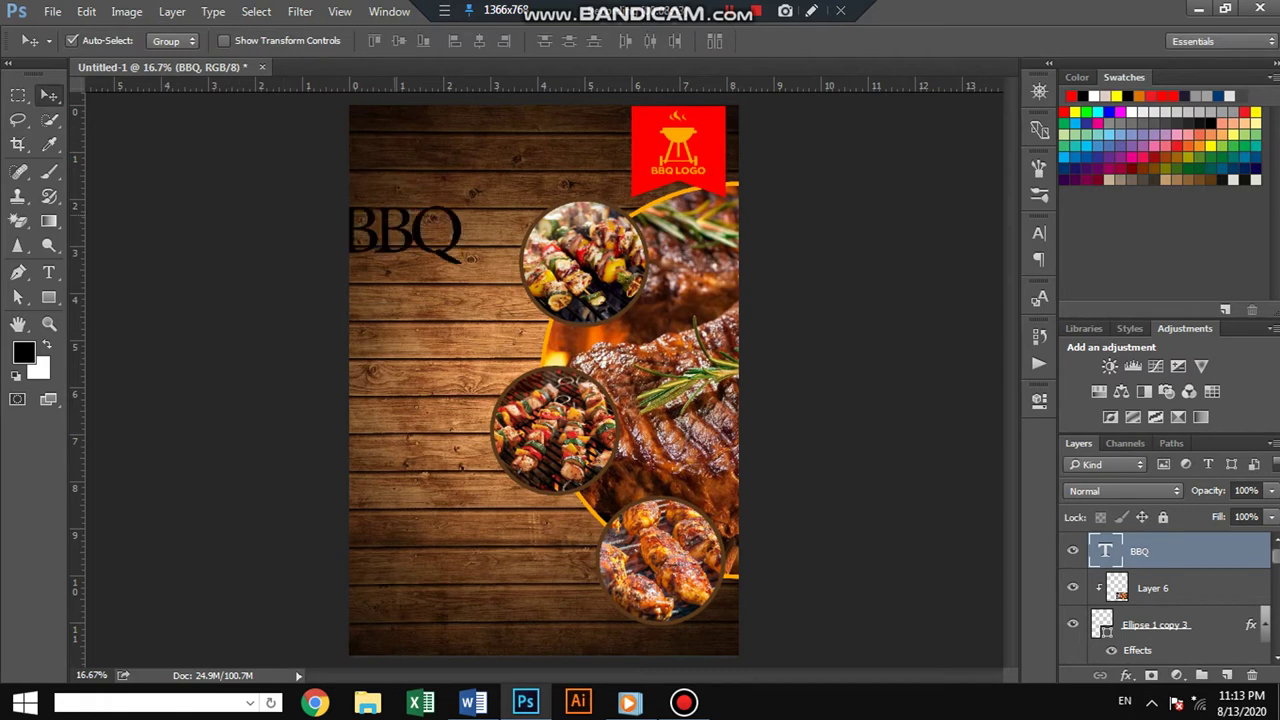
# Step: Set the BBQ text font to Bebas Regular and move it to the top-left corner
pyautogui.click(49, 272)
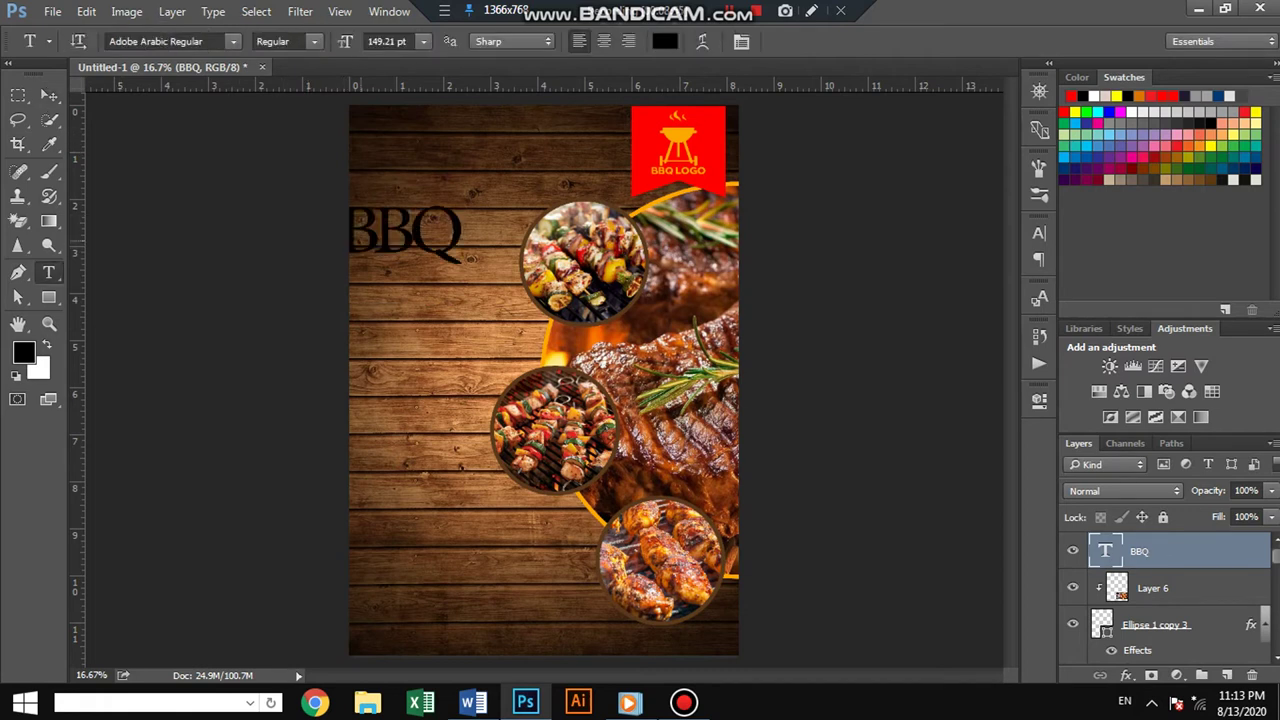
pyautogui.doubleClick(336, 252)
pyautogui.click(1039, 233)
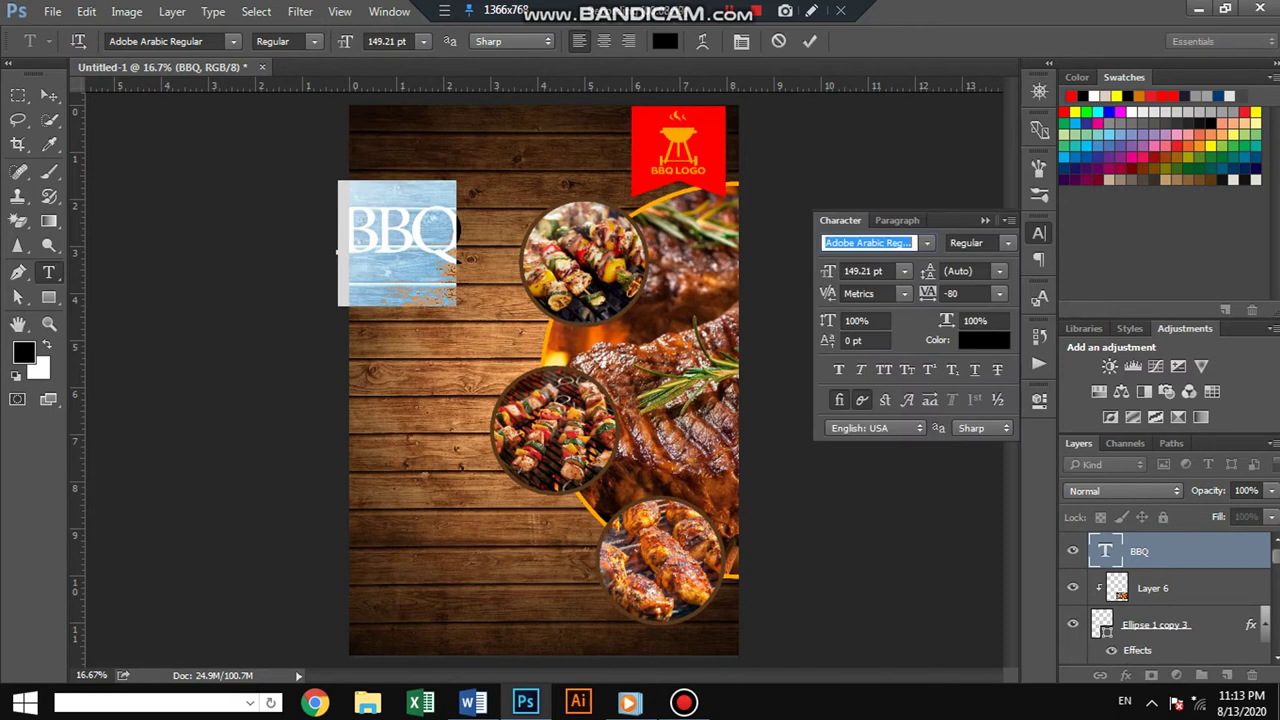
pyautogui.click(927, 242)
pyautogui.scroll(5, 1020, 400)
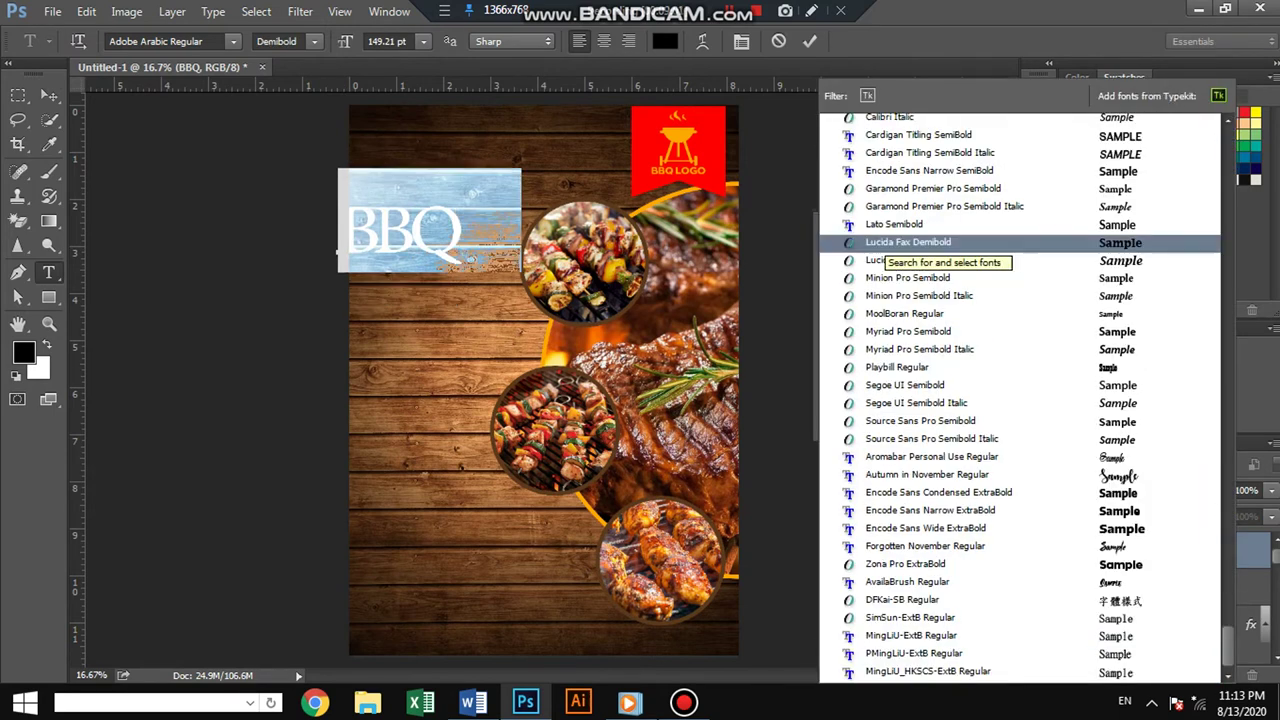
pyautogui.write('beb')
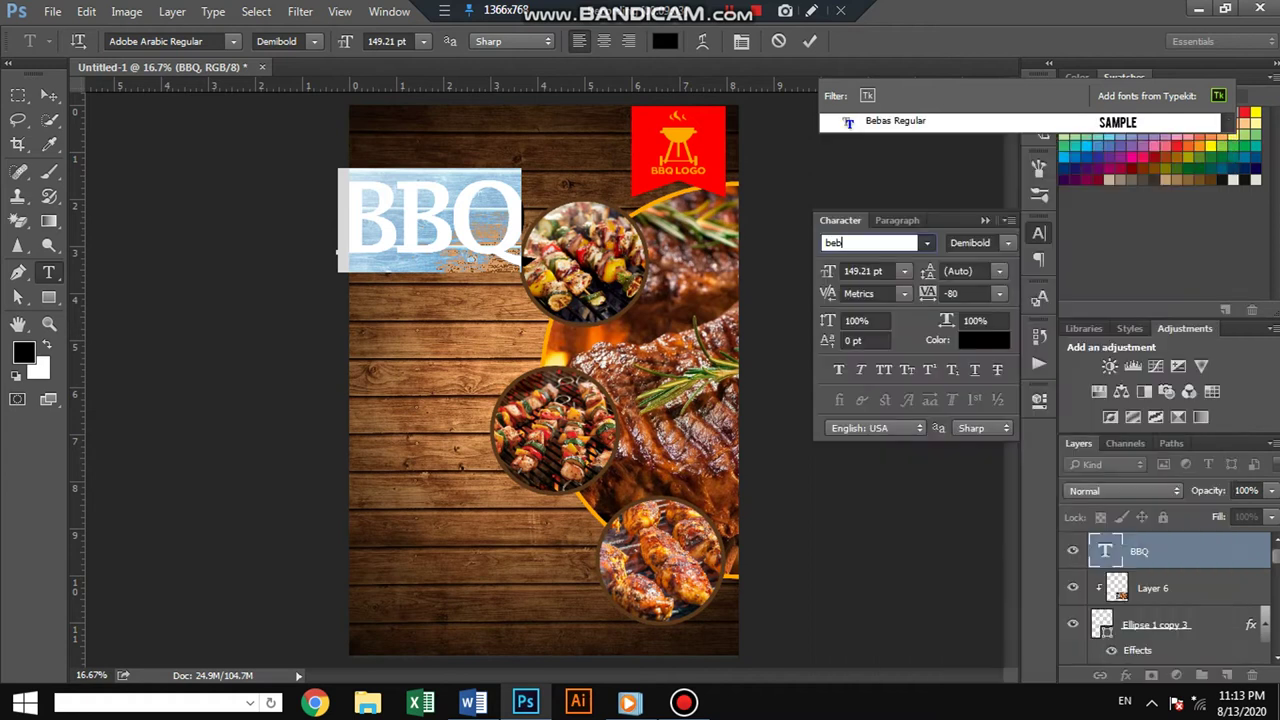
pyautogui.press('Down')
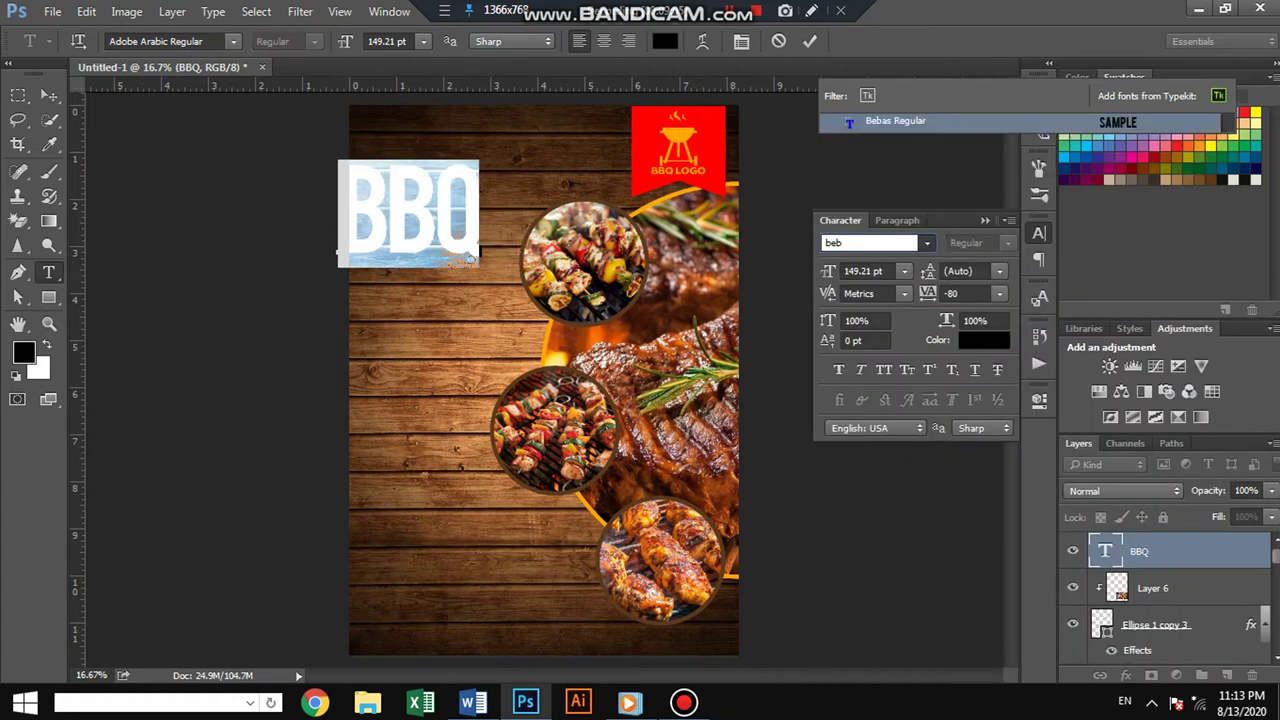
pyautogui.press('Return')
pyautogui.click(985, 220)
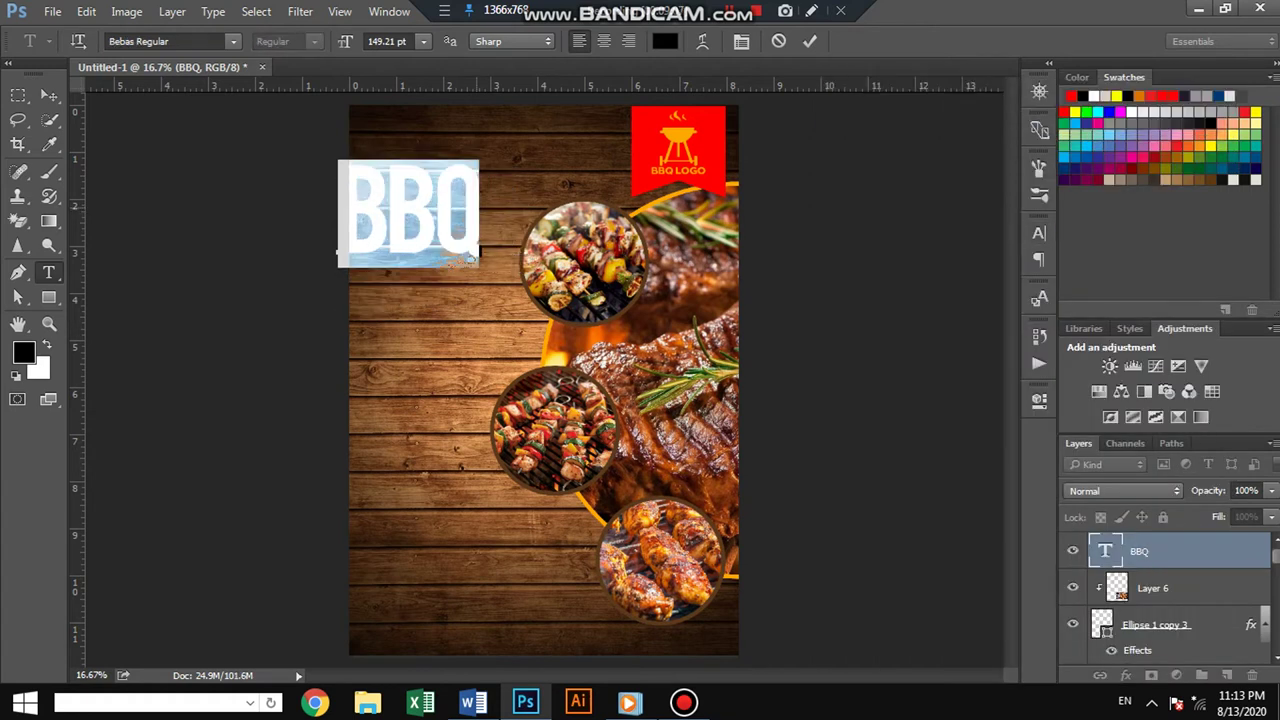
pyautogui.click(49, 94)
pyautogui.moveTo(432, 178); pyautogui.dragTo(454, 128)
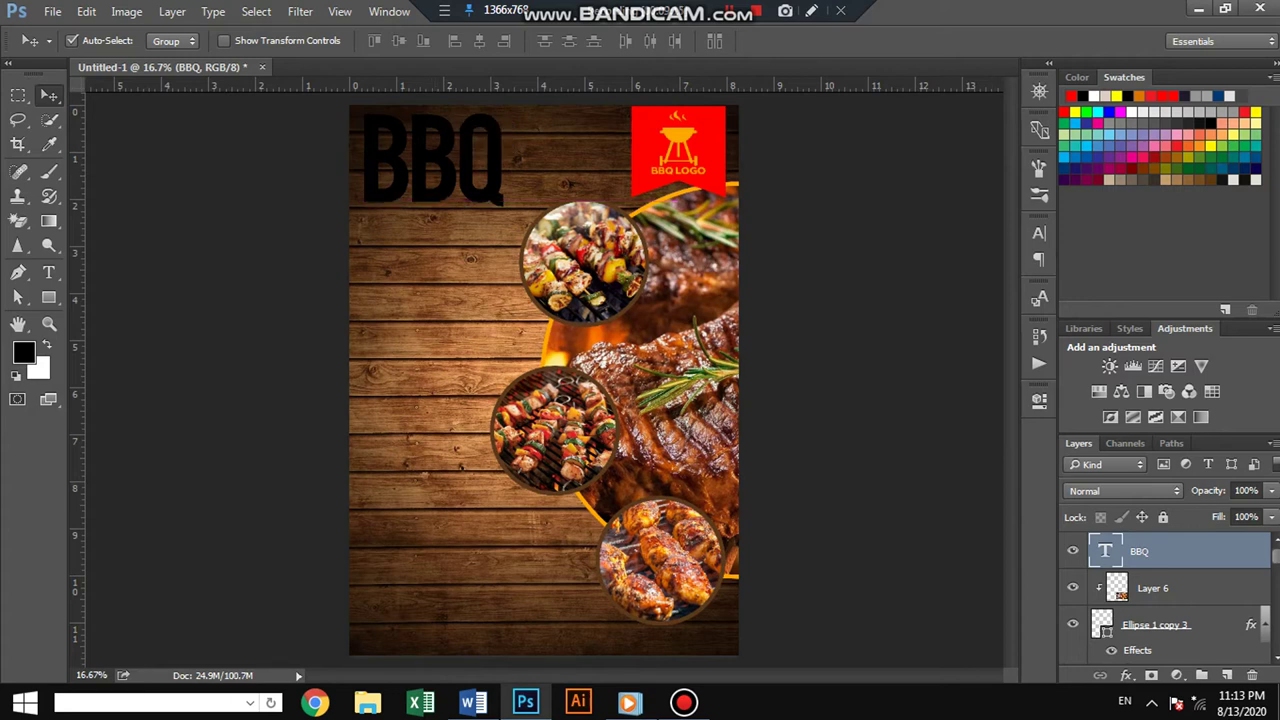
# Step: Give the BBQ text a Gradient Overlay using the reversed Fire #1 preset
pyautogui.doubleClick(1210, 551)
pyautogui.click(603, 359)
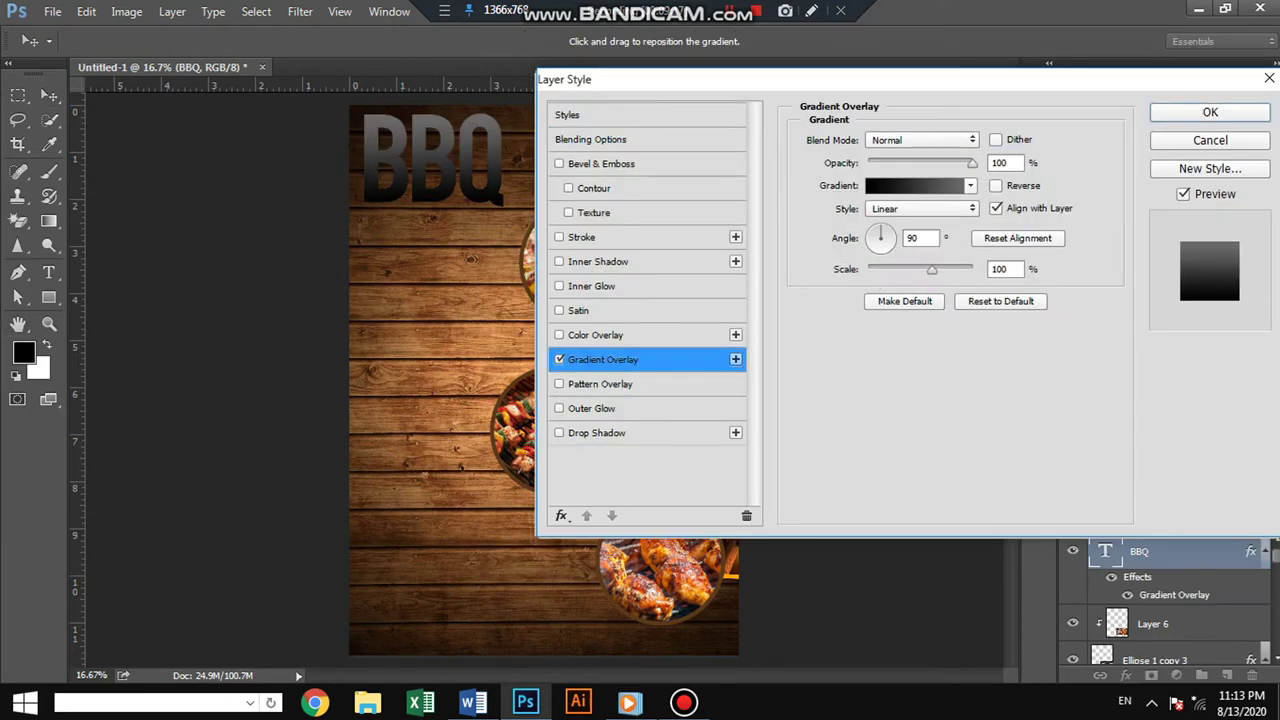
pyautogui.click(915, 185)
pyautogui.scroll(-5, 975, 315)
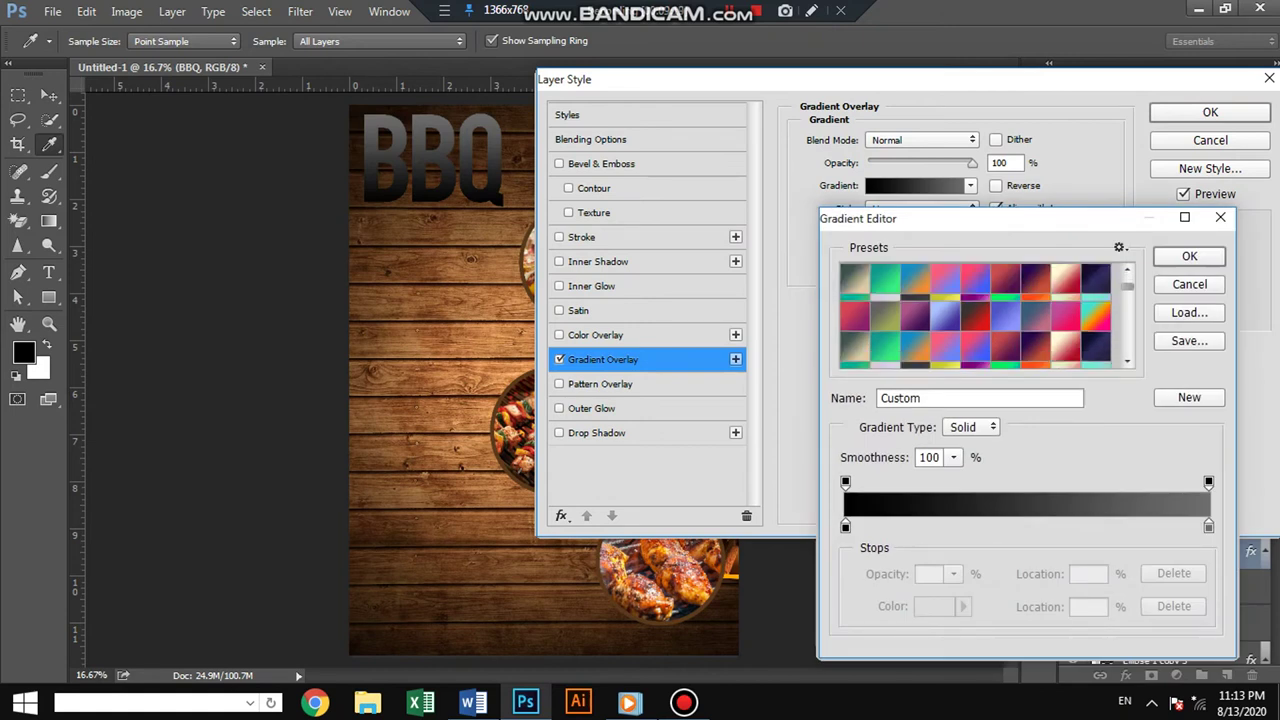
pyautogui.scroll(-5, 975, 315)
pyautogui.scroll(2, 975, 315)
pyautogui.scroll(1, 975, 315)
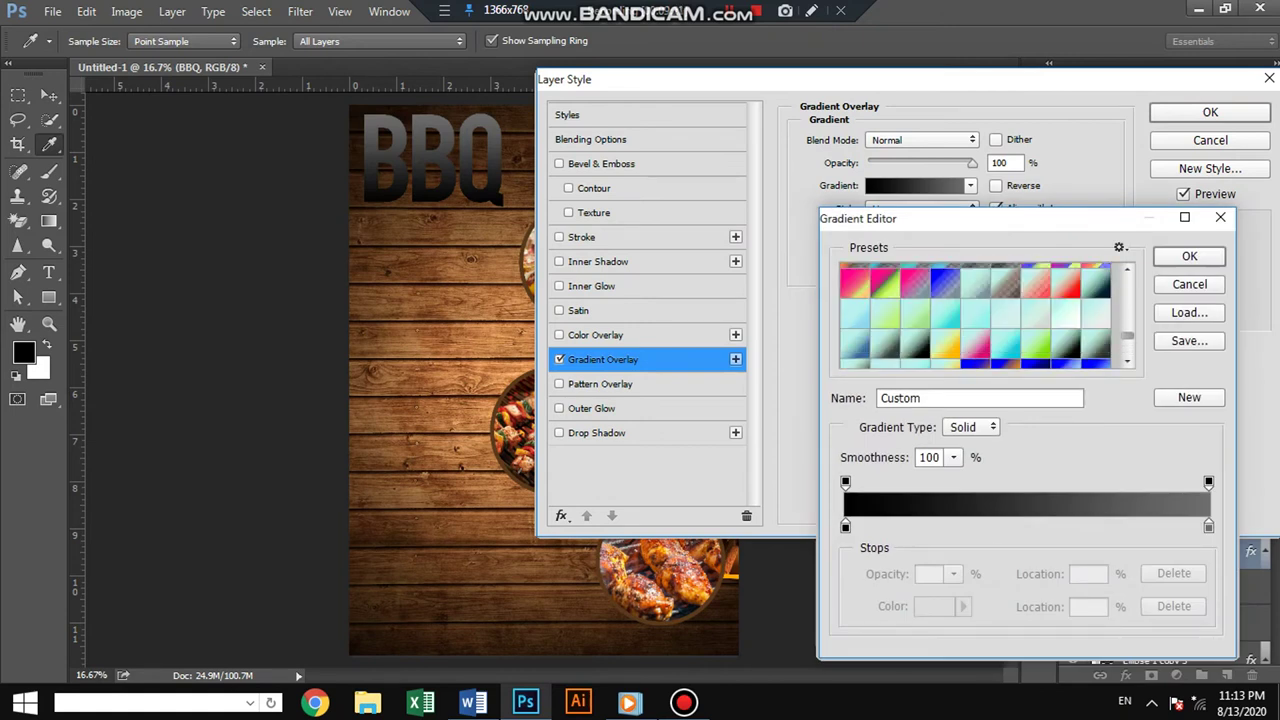
pyautogui.scroll(2, 975, 315)
pyautogui.scroll(1, 975, 315)
pyautogui.scroll(1, 975, 315)
pyautogui.scroll(1, 975, 315)
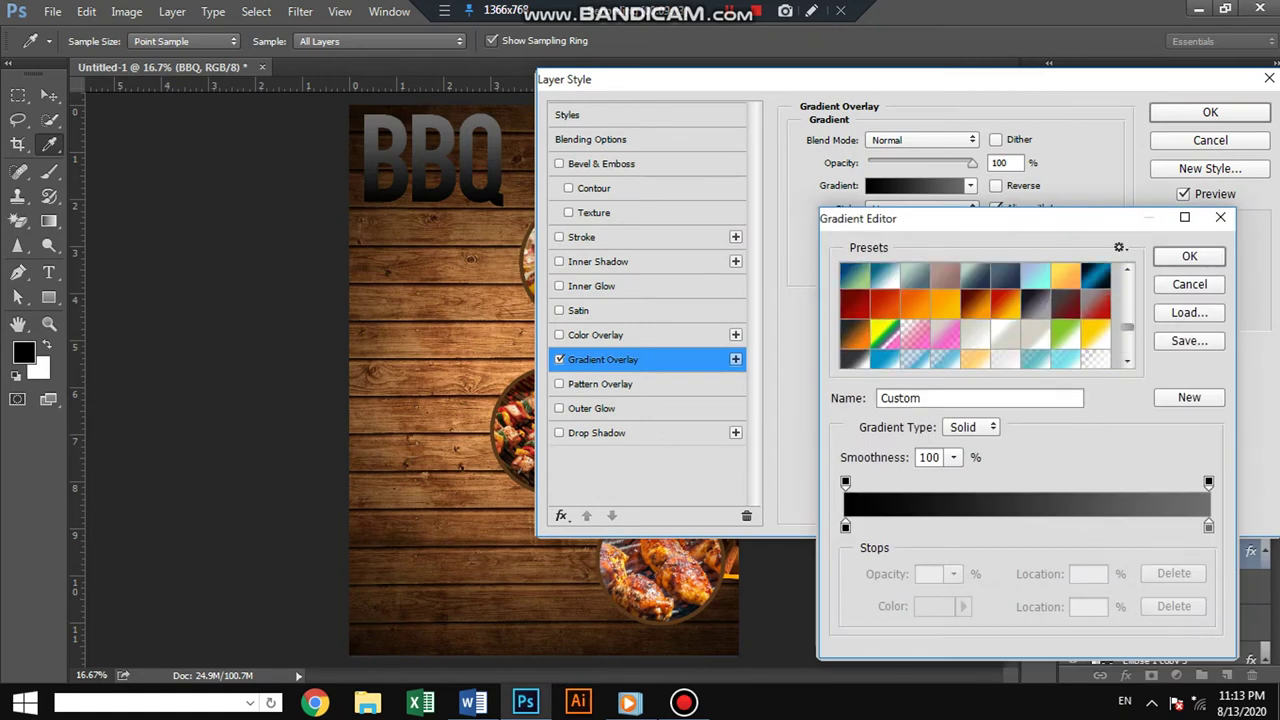
pyautogui.click(855, 302)
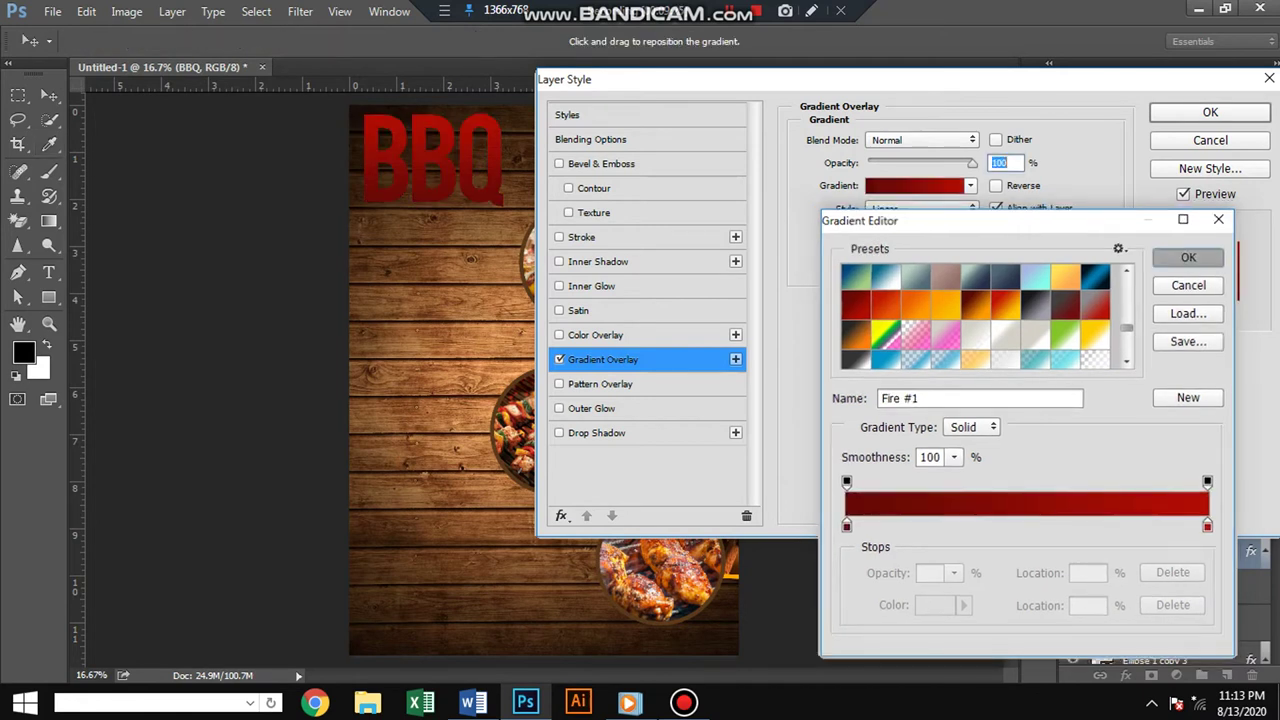
pyautogui.click(1189, 256)
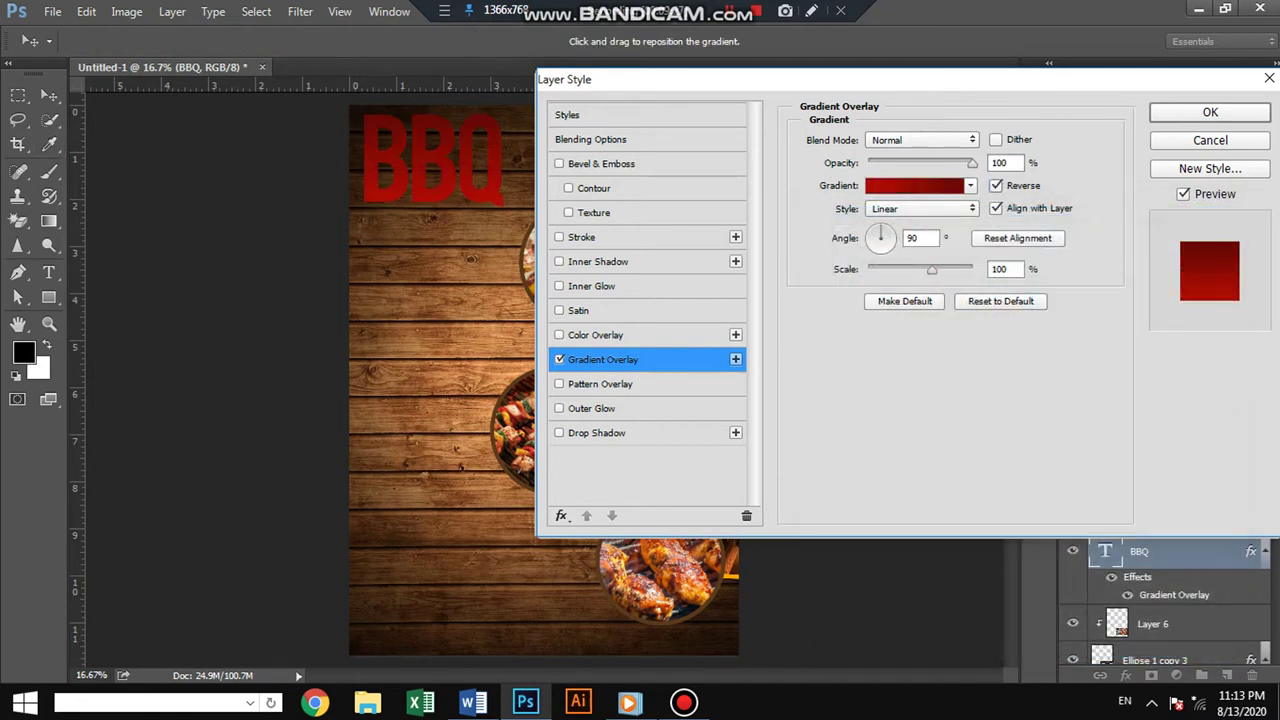
# Step: Reduce the gradient scale to 63 and add a Drop Shadow to the BBQ title
pyautogui.moveTo(931, 270)
pyautogui.mouseDown()
pyautogui.moveTo(958, 270)
pyautogui.moveTo(907, 270)
pyautogui.mouseUp()
pyautogui.moveTo(907, 270); pyautogui.dragTo(901, 270)
pyautogui.click(596, 432)
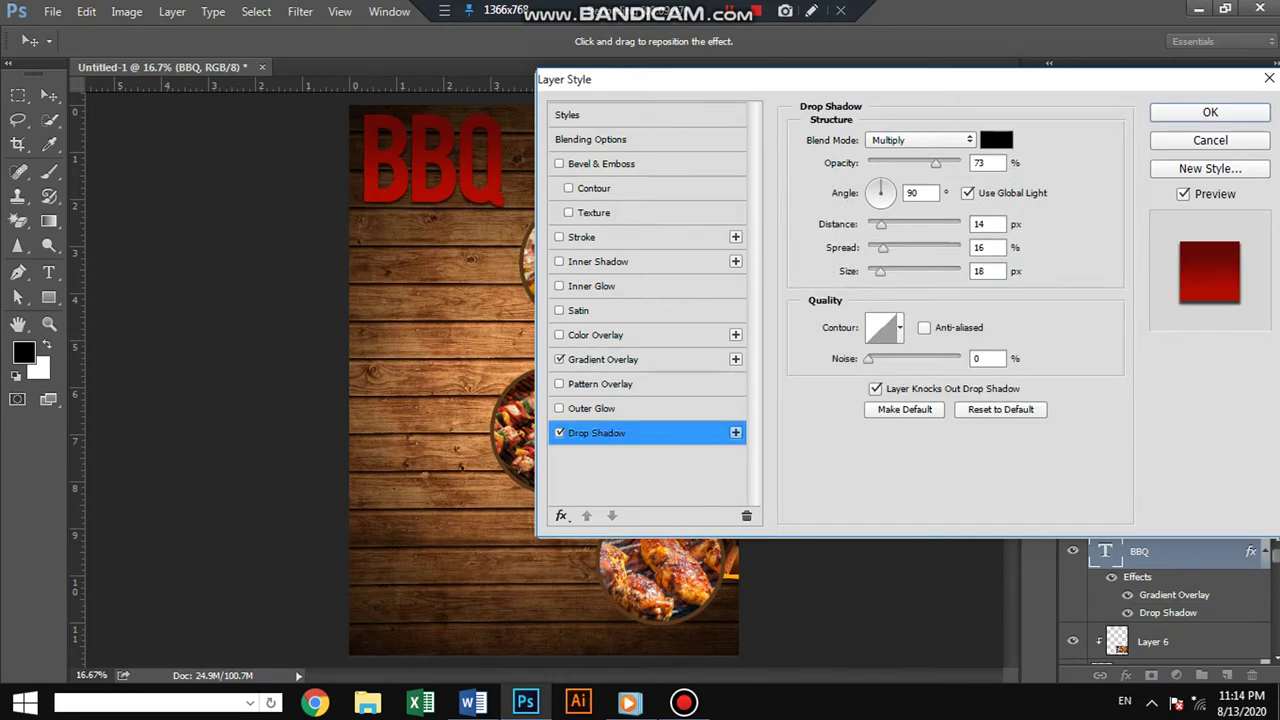
pyautogui.click(1210, 112)
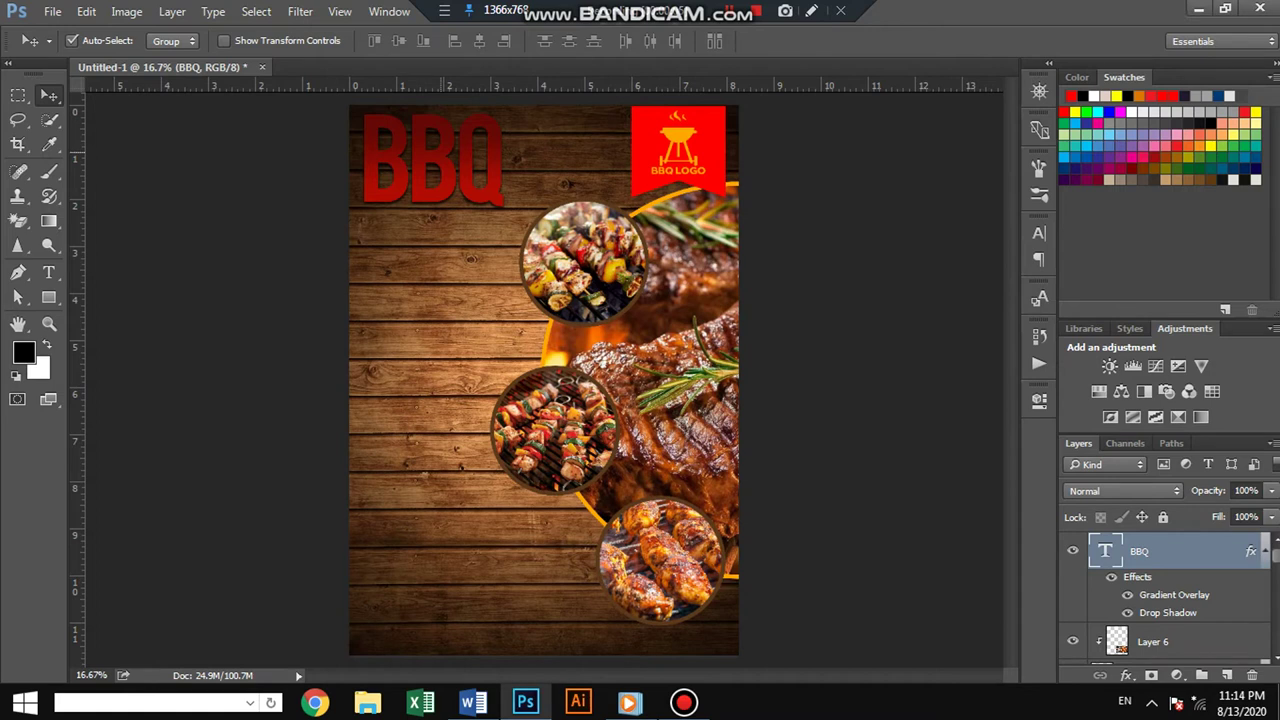
# Step: Nudge the BBQ title left and copy the dry brush stroke image, closing it unsaved
pyautogui.hotkey('shift', 'Left')
pyautogui.hotkey('shift', 'Left')
pyautogui.hotkey('shift', 'Left')
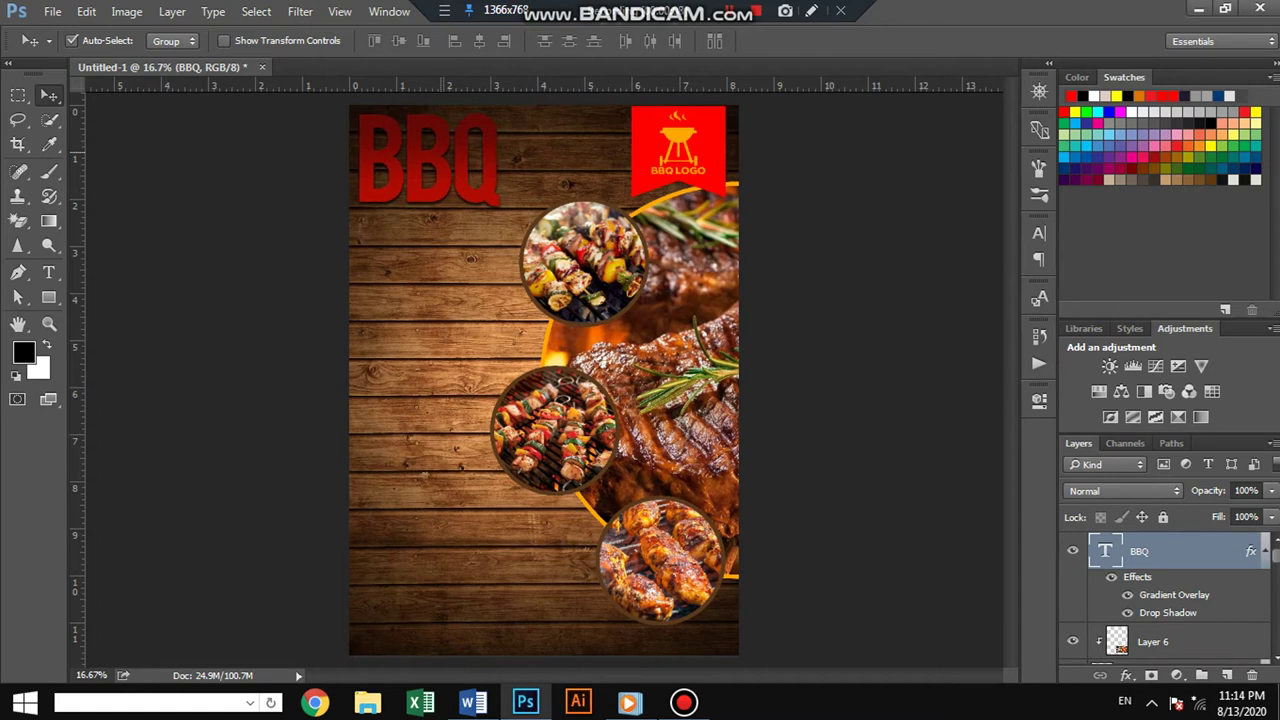
pyautogui.click(52, 11)
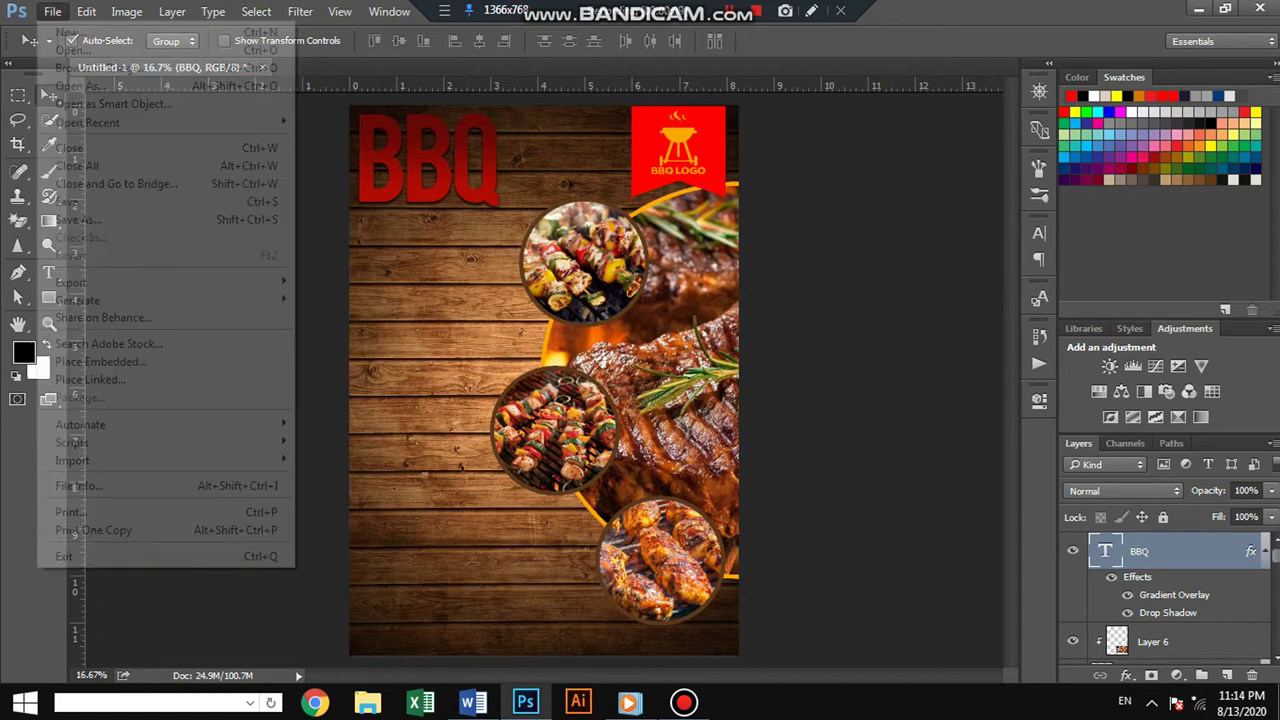
pyautogui.click(68, 49)
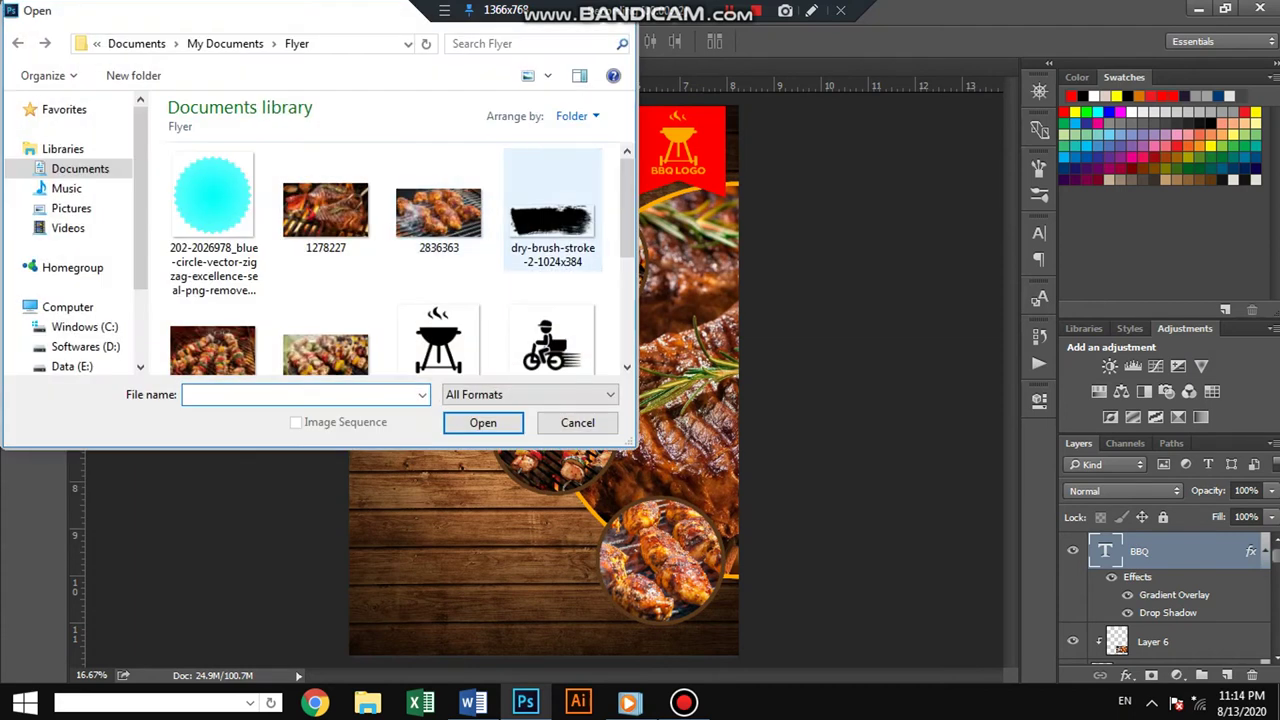
pyautogui.doubleClick(553, 215)
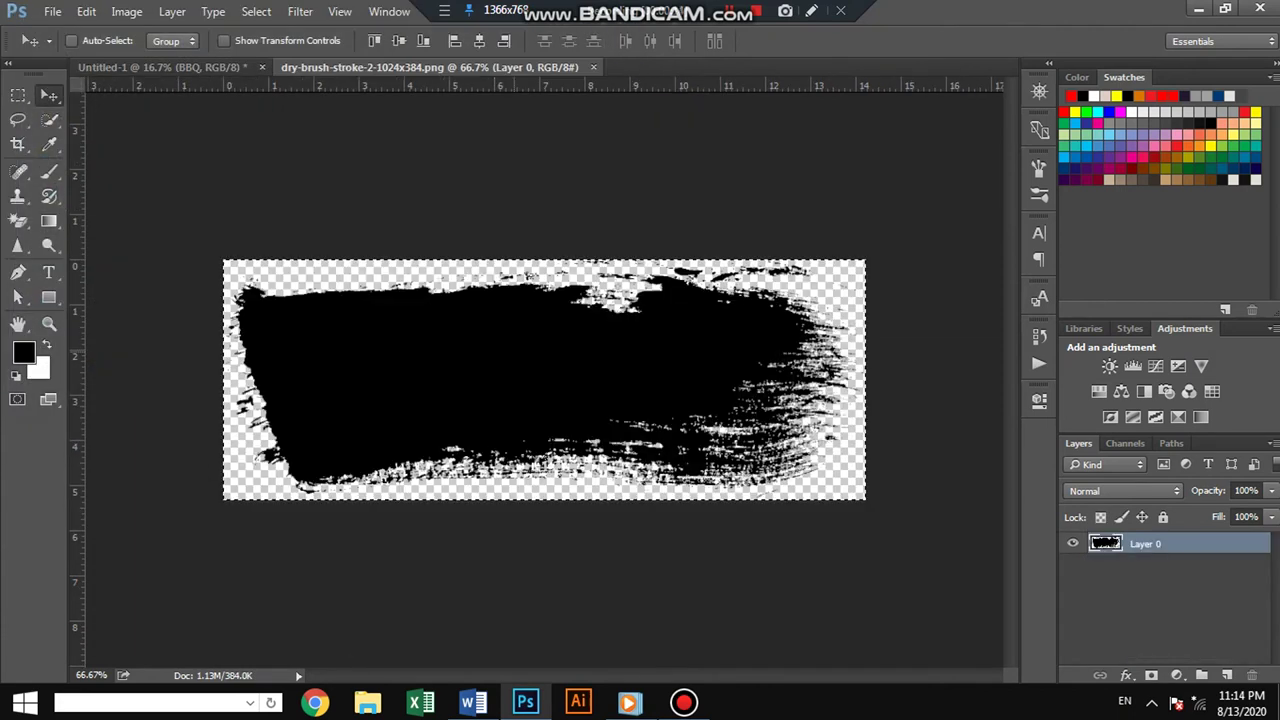
pyautogui.hotkey('ctrl', 'x')
pyautogui.hotkey('ctrl', 'w')
pyautogui.click(668, 277)
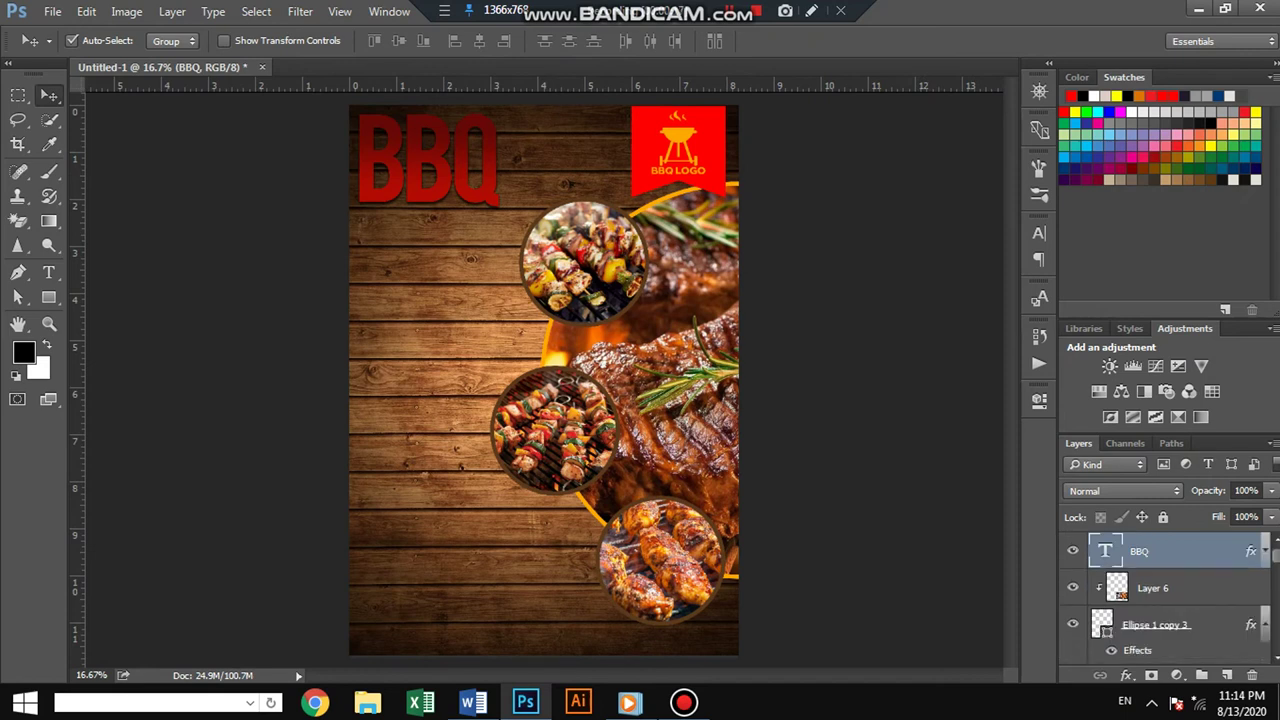
# Step: Paste the brush stroke above Layer 6, place it under the BBQ title and enlarge it
pyautogui.click(1152, 588)
pyautogui.hotkey('ctrl', 'v')
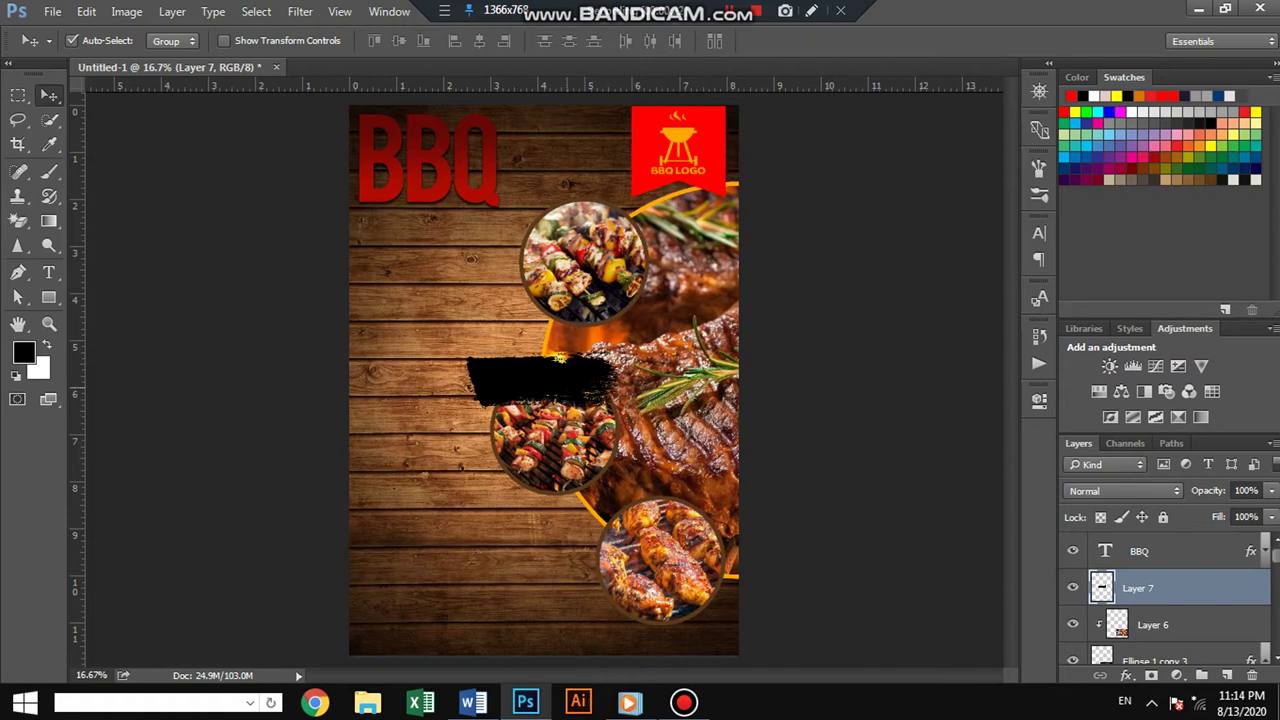
pyautogui.moveTo(540, 380); pyautogui.dragTo(435, 212)
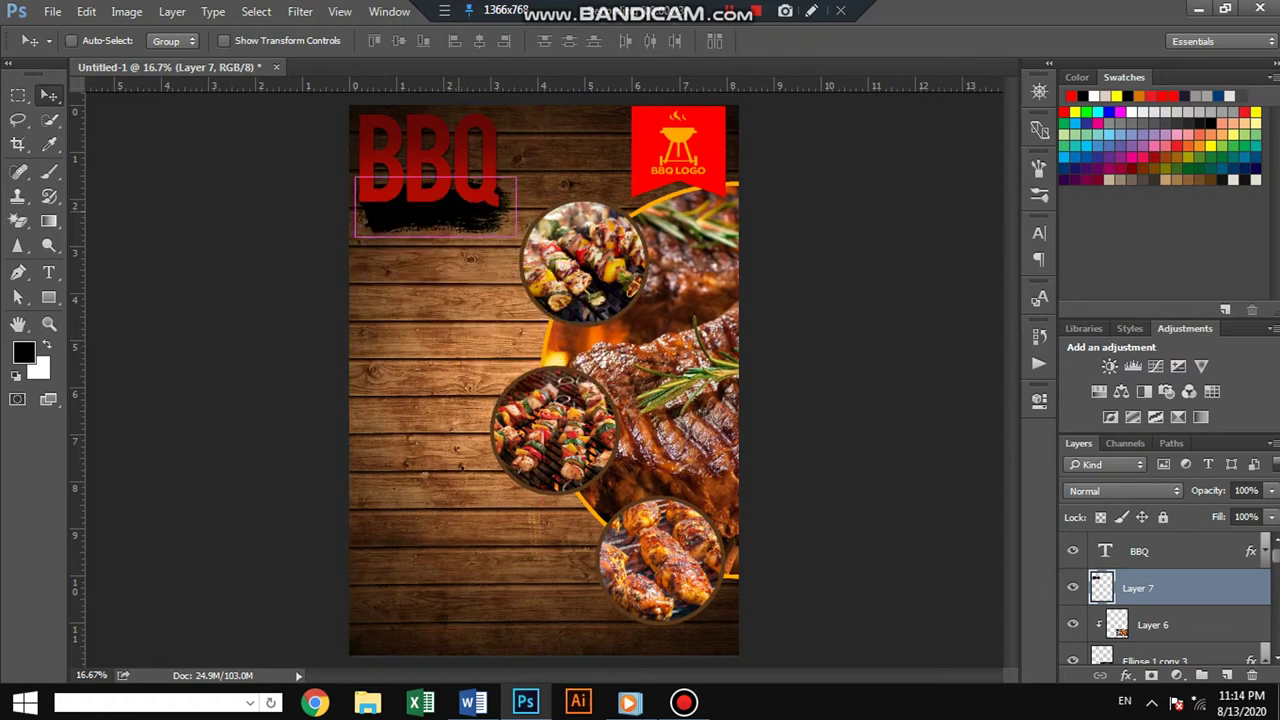
pyautogui.hotkey('ctrl', 't')
pyautogui.moveTo(515, 236); pyautogui.dragTo(537, 244)
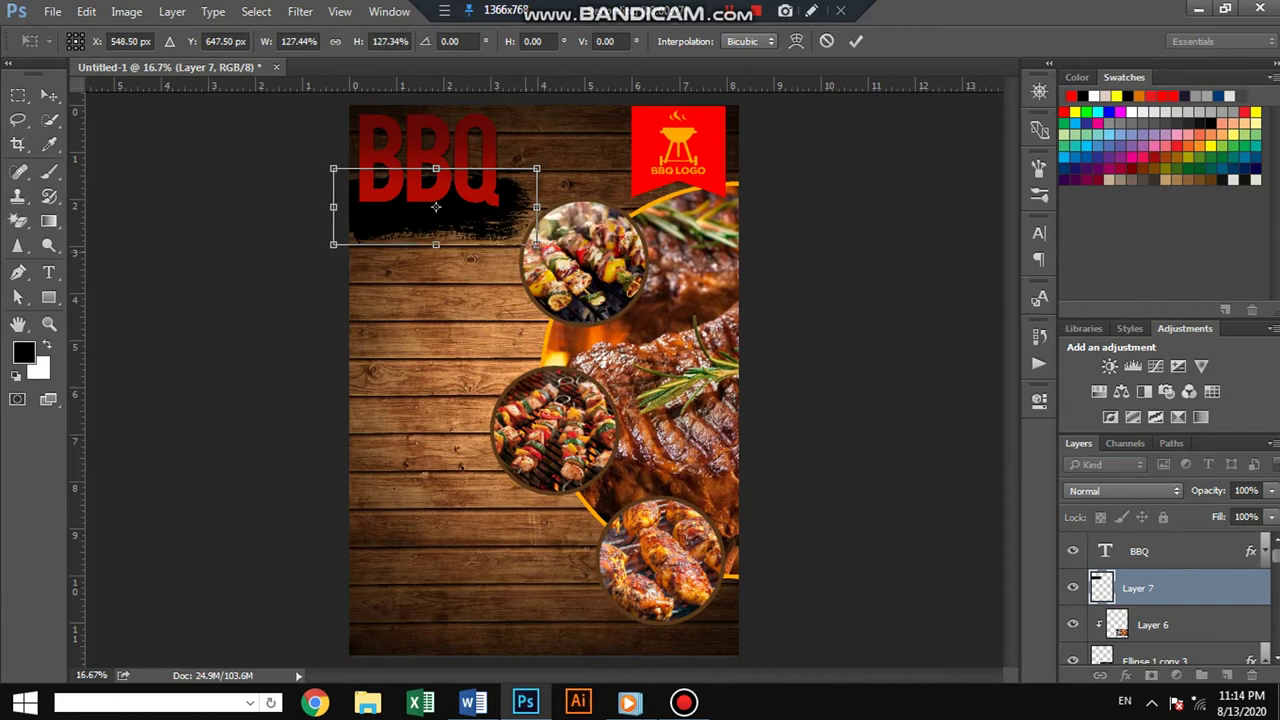
pyautogui.press('Return')
# Step: Undo an accidental title move, then shift the Layer 7 stroke a few pixels down
pyautogui.click(1140, 551)
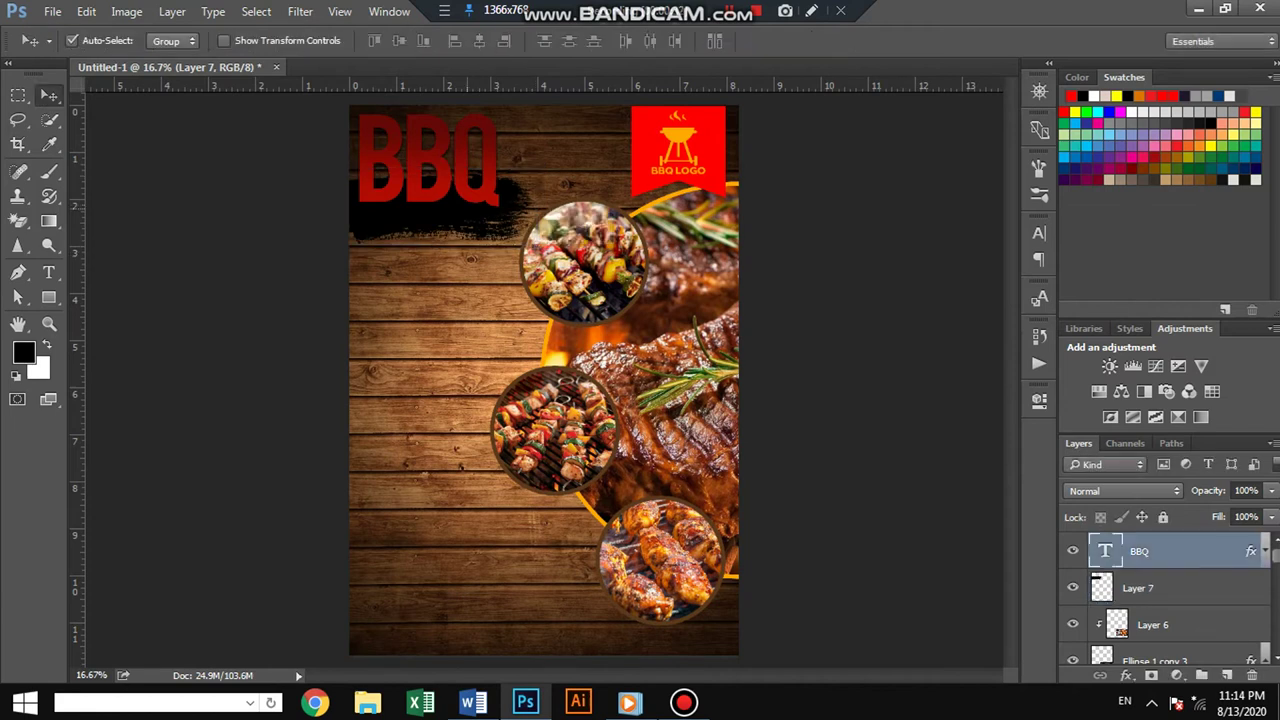
pyautogui.moveTo(430, 160); pyautogui.dragTo(442, 198)
pyautogui.hotkey('ctrl', 'z')
pyautogui.click(1138, 588)
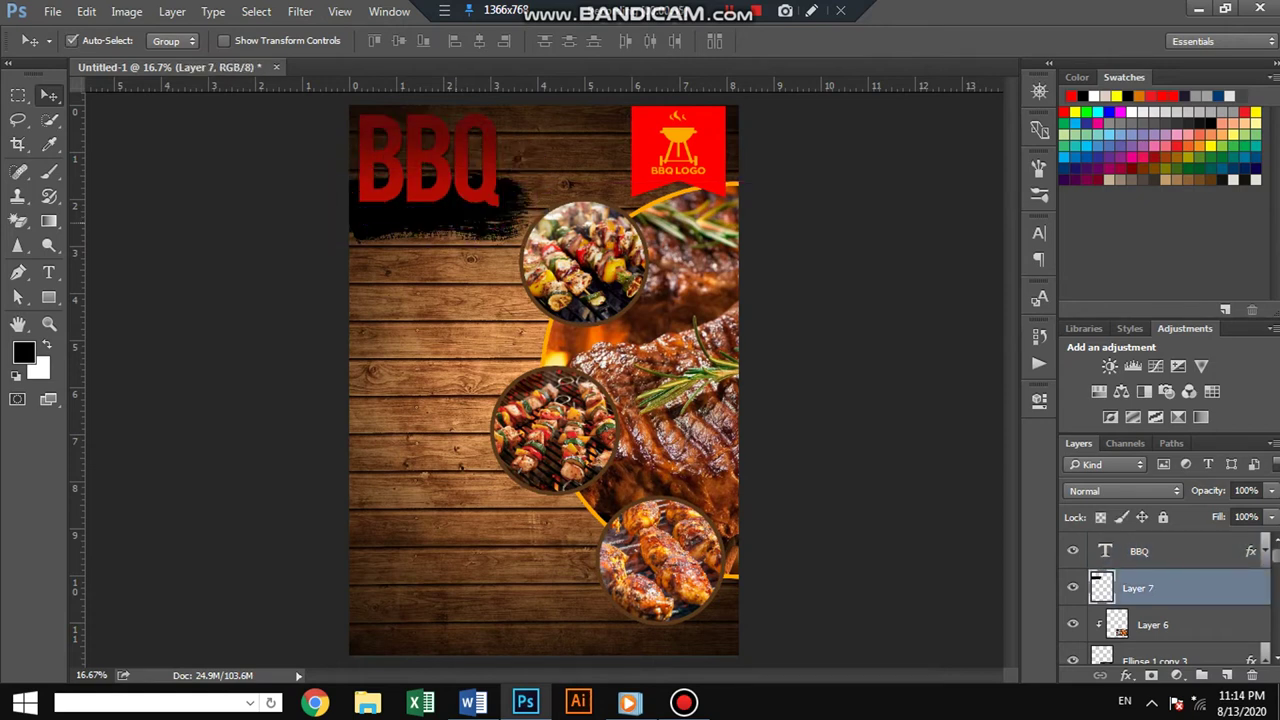
pyautogui.moveTo(466, 171); pyautogui.dragTo(468, 182)
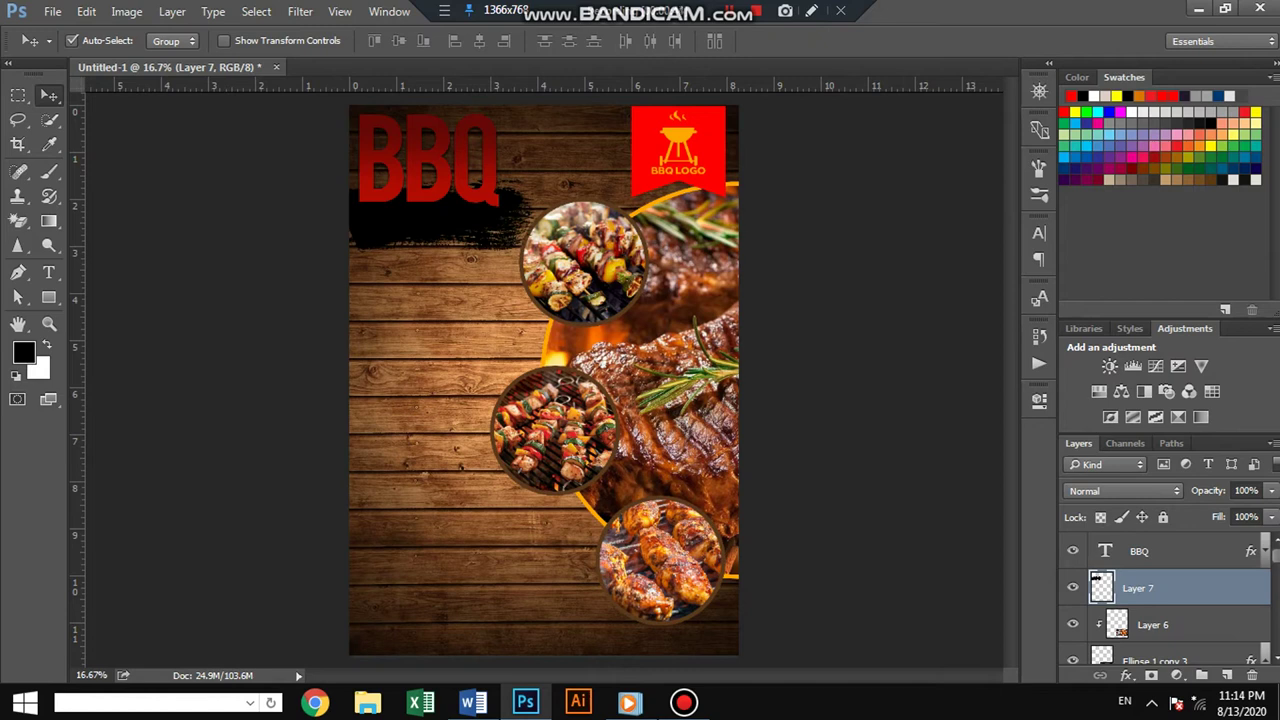
# Step: Give Layer 7 an orange Color Overlay and begin a horizontal text layer on the wood
pyautogui.doubleClick(1200, 588)
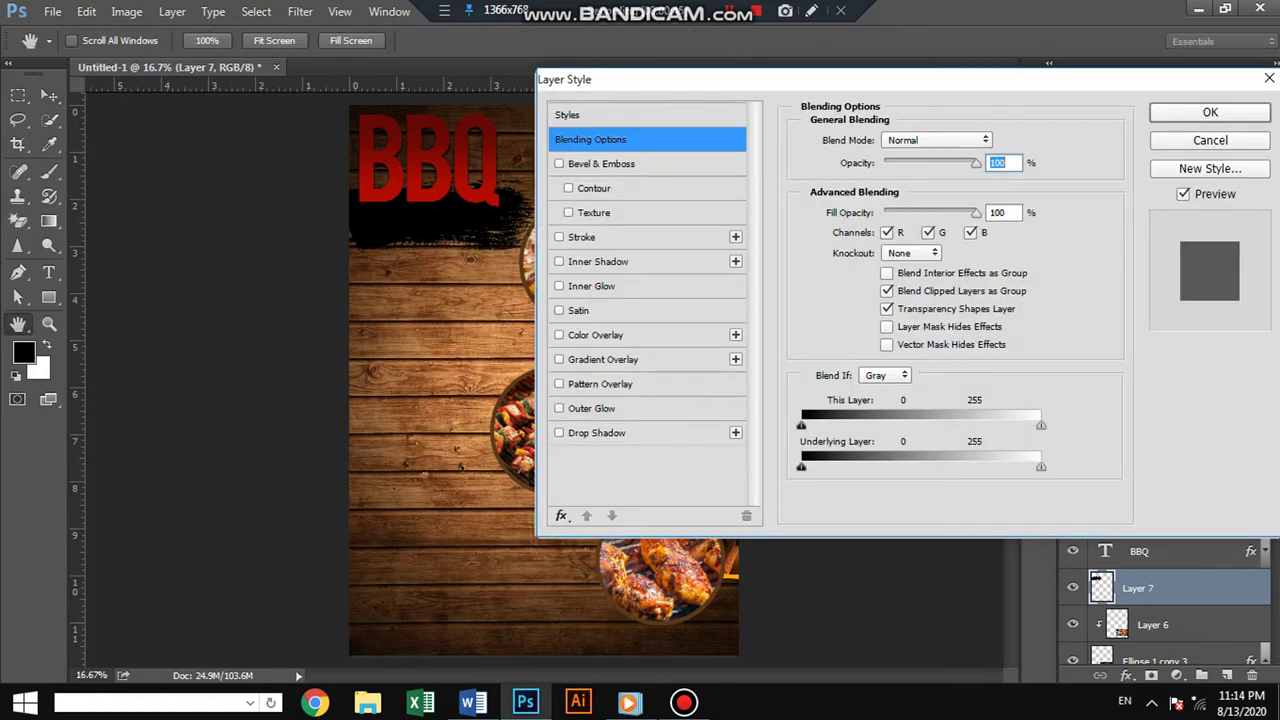
pyautogui.click(595, 335)
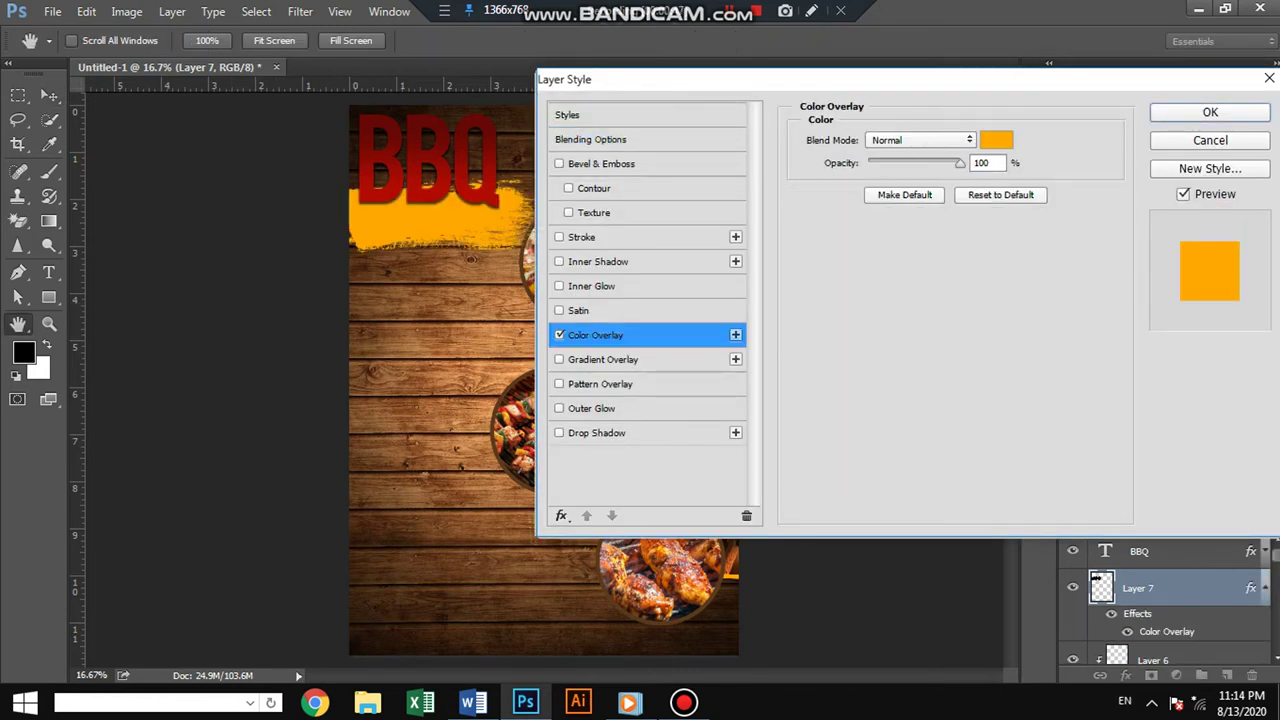
pyautogui.click(1210, 112)
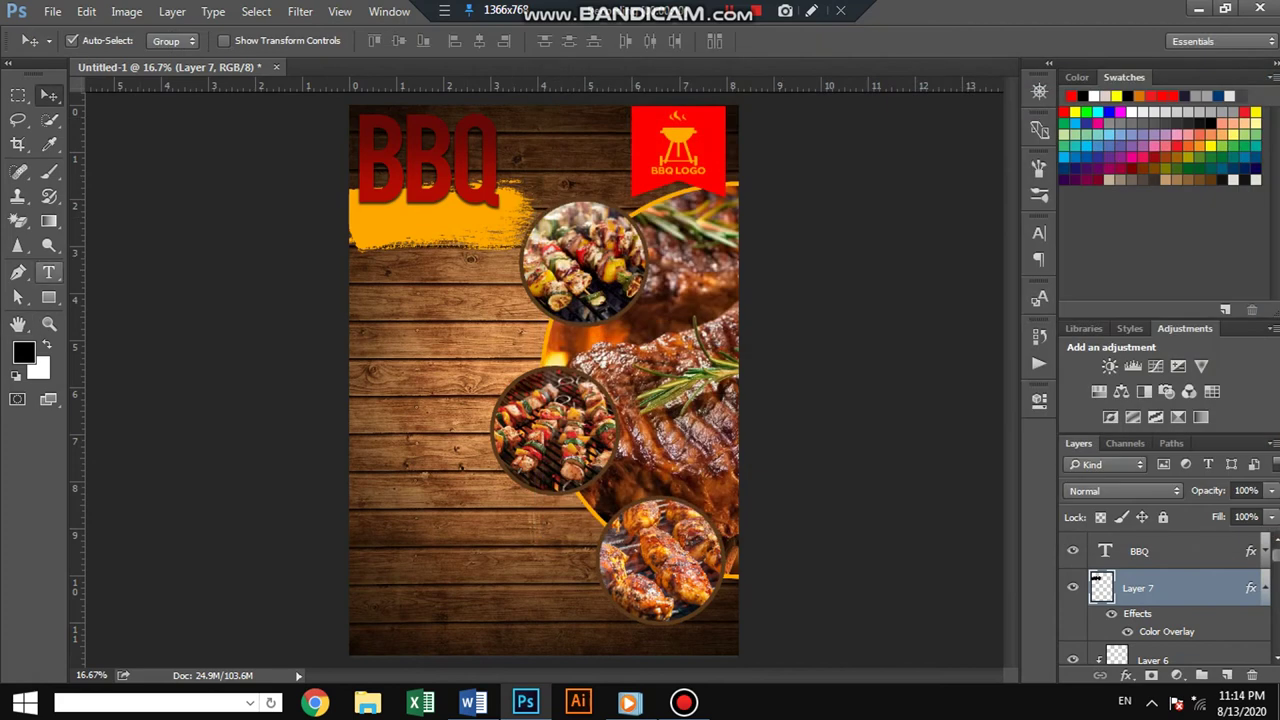
pyautogui.click(49, 272)
pyautogui.click(417, 325)
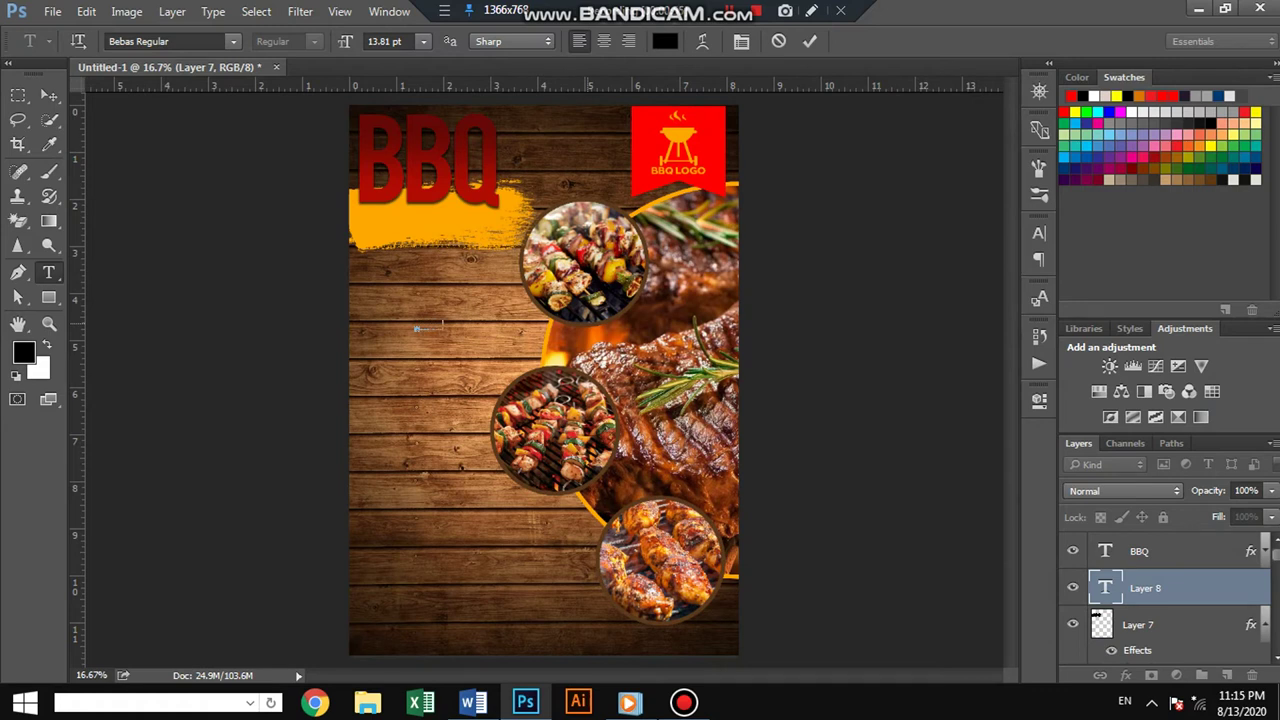
# Step: Type the tagline in Mr. Lonely Regular and enlarge it about fourfold
pyautogui.write('DELICIOUS F')
pyautogui.write('OOD')
pyautogui.hotkey('ctrl', 'a')
pyautogui.click(232, 41)
pyautogui.write('mr')
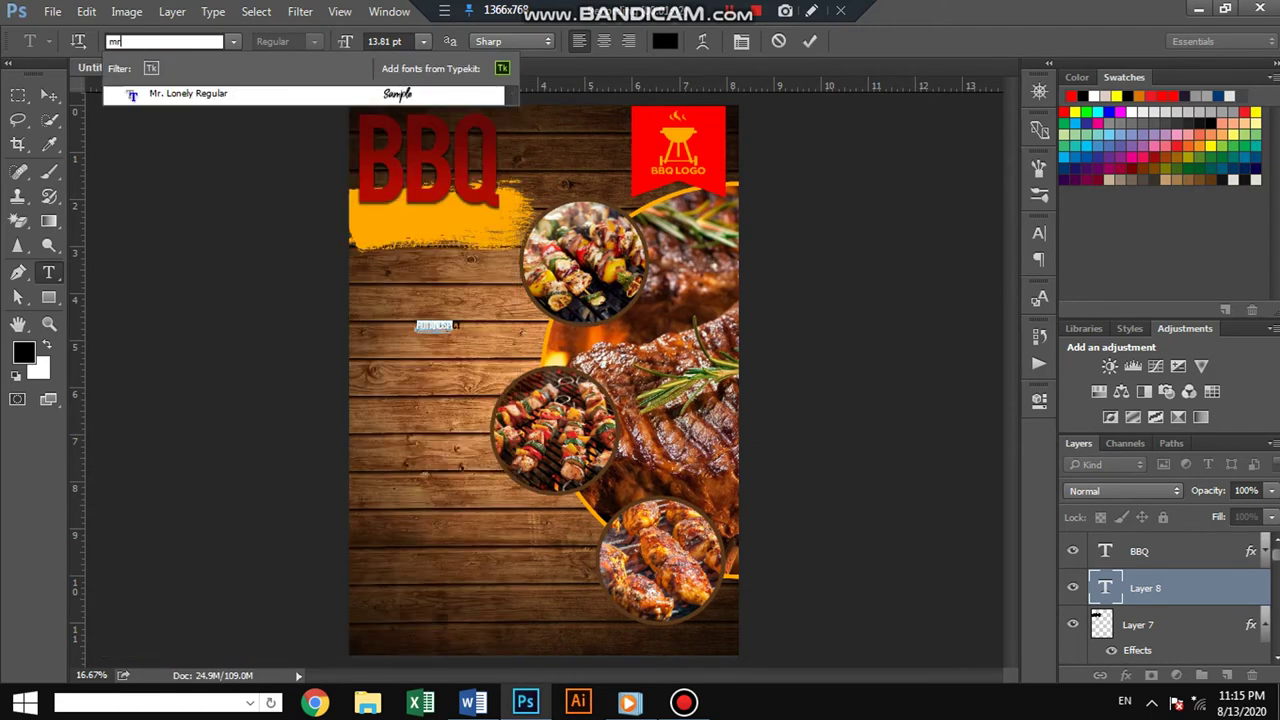
pyautogui.press('Return')
pyautogui.click(49, 95)
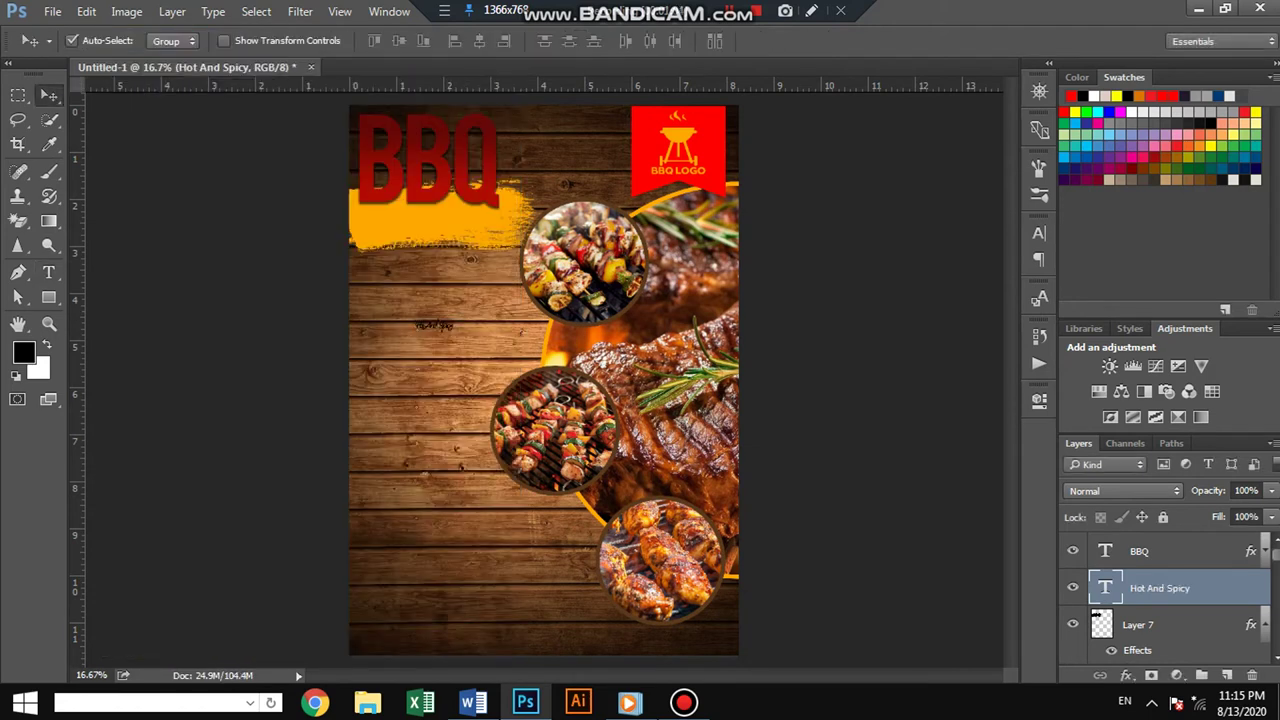
pyautogui.hotkey('ctrl', 't')
pyautogui.moveTo(456, 334); pyautogui.dragTo(515, 355)
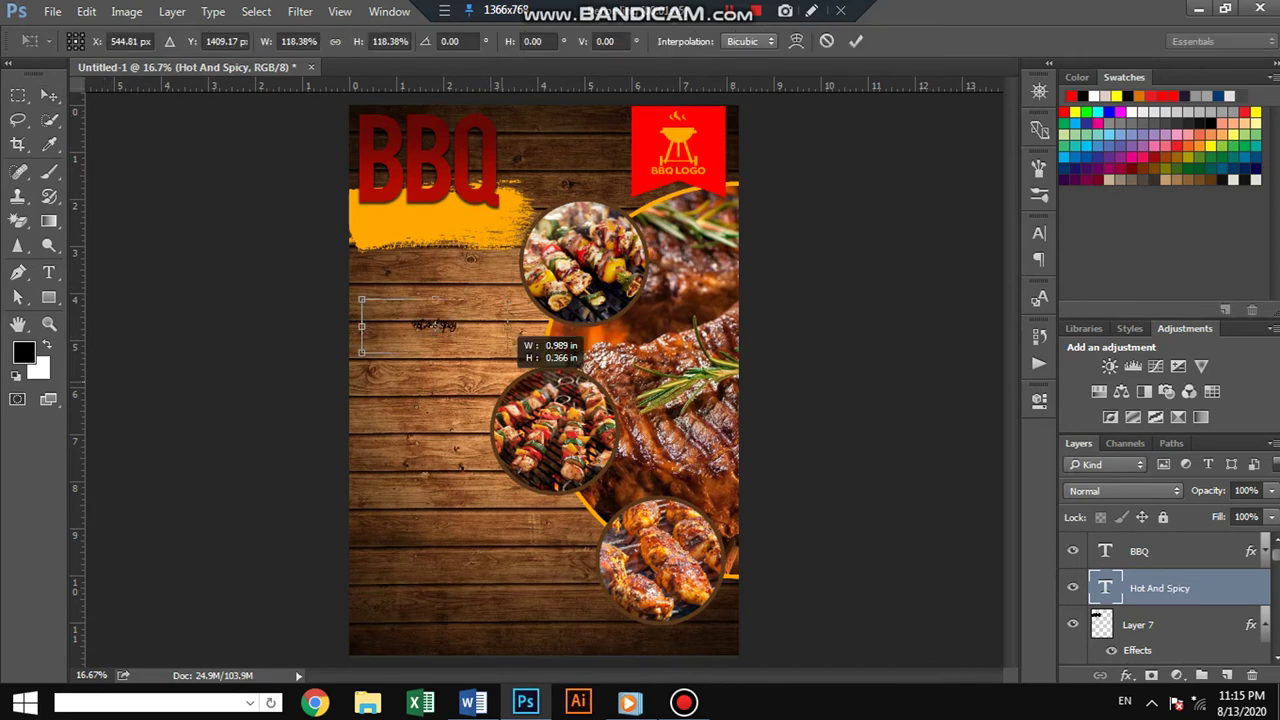
pyautogui.press('t')
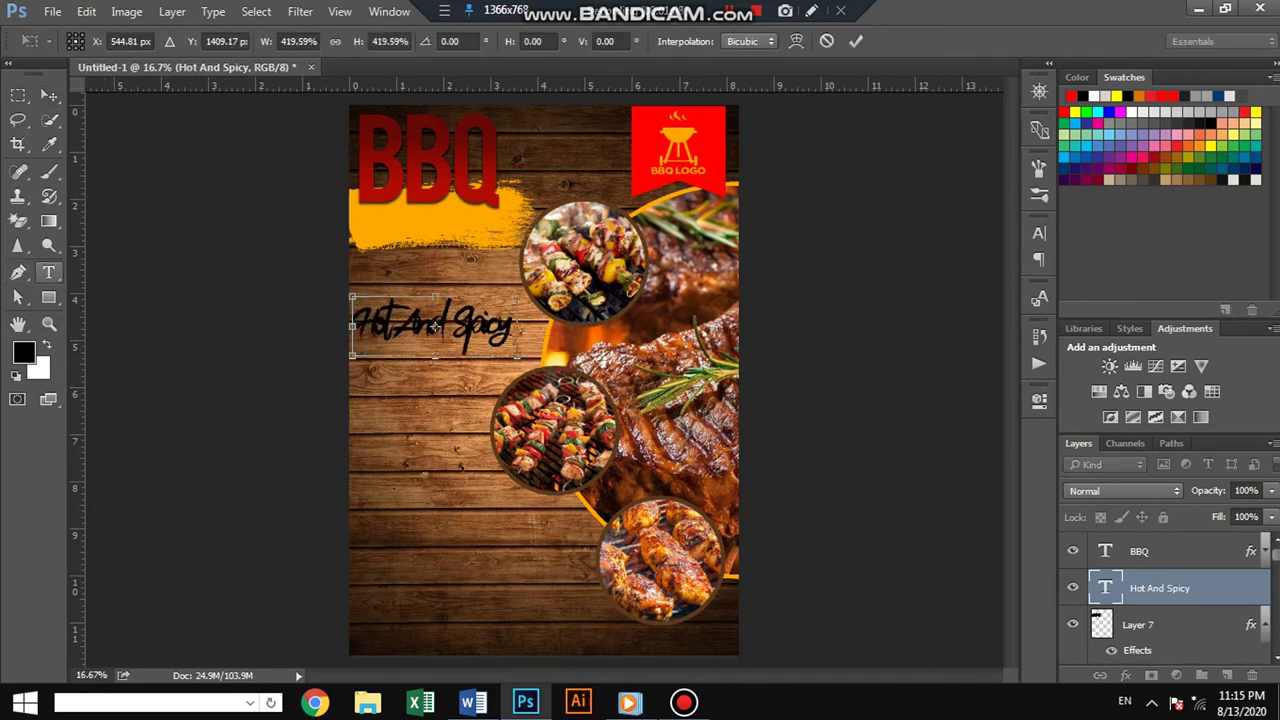
pyautogui.press('Return')
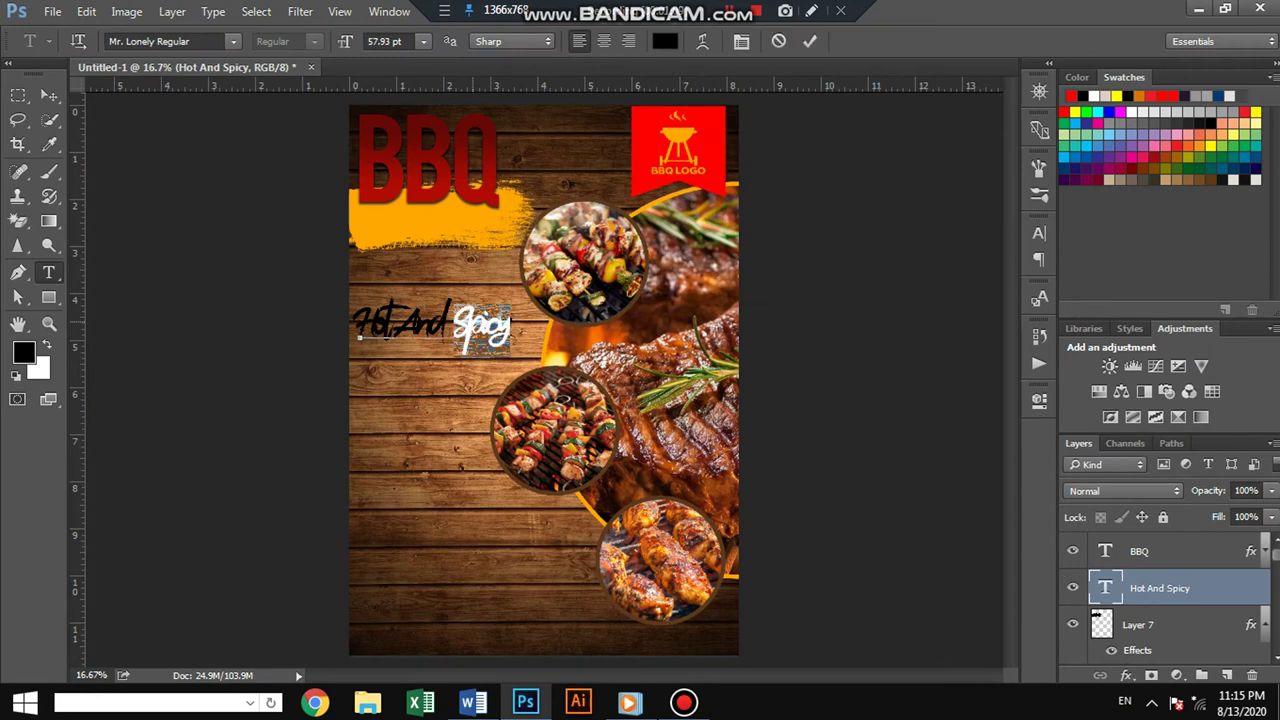
# Step: Set the tagline's tracking to 0 in the Character panel
pyautogui.moveTo(512, 330); pyautogui.dragTo(358, 330)
pyautogui.click(1039, 232)
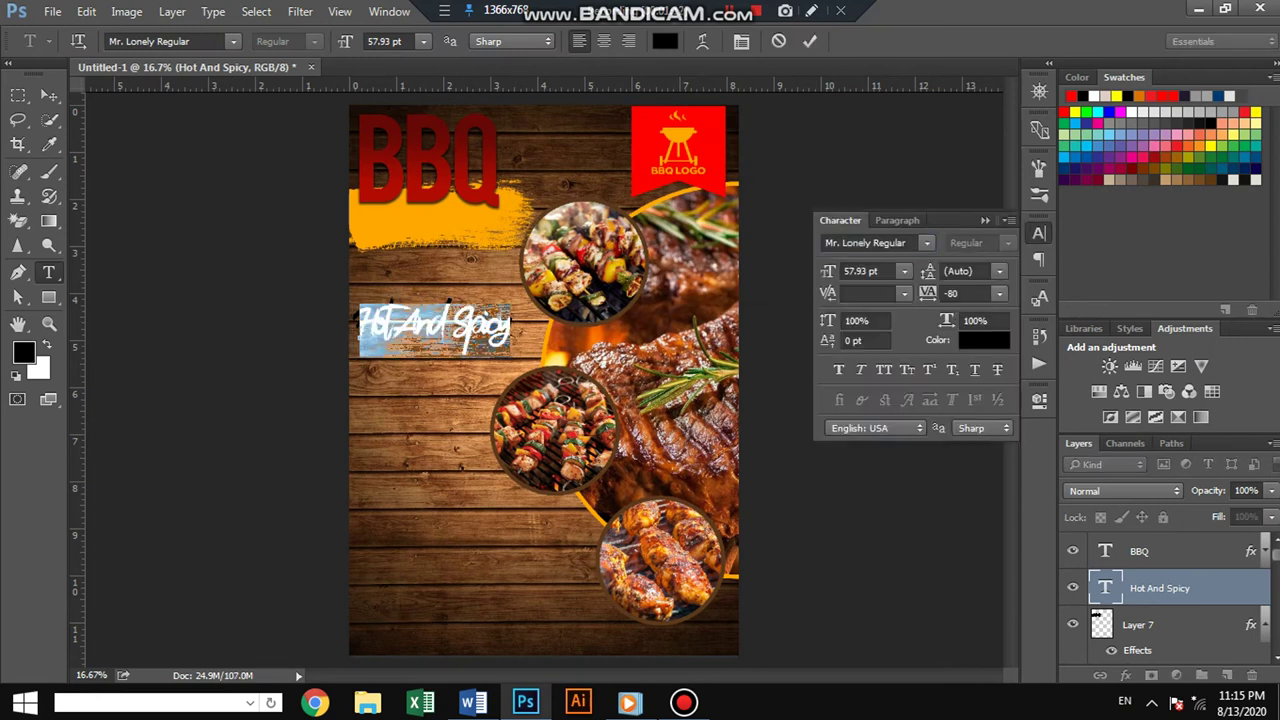
pyautogui.click(965, 293)
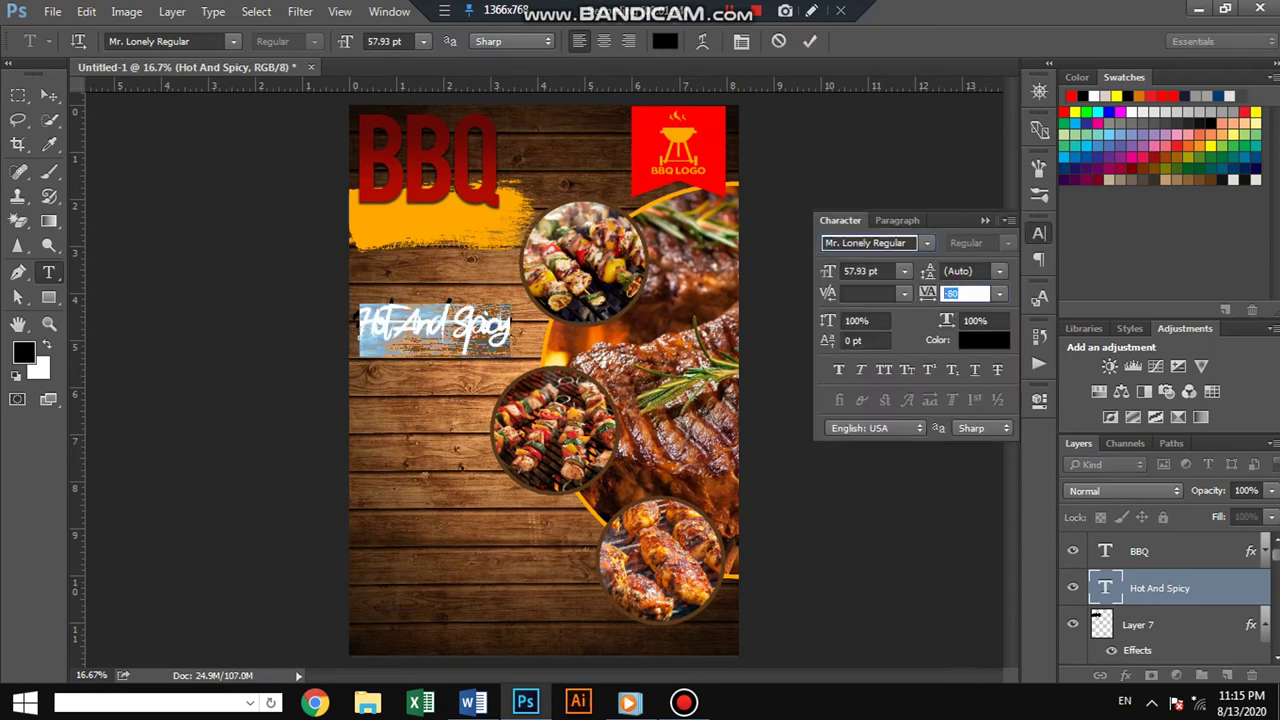
pyautogui.write('0')
pyautogui.press('Return')
pyautogui.hotkey('ctrl', 'h')
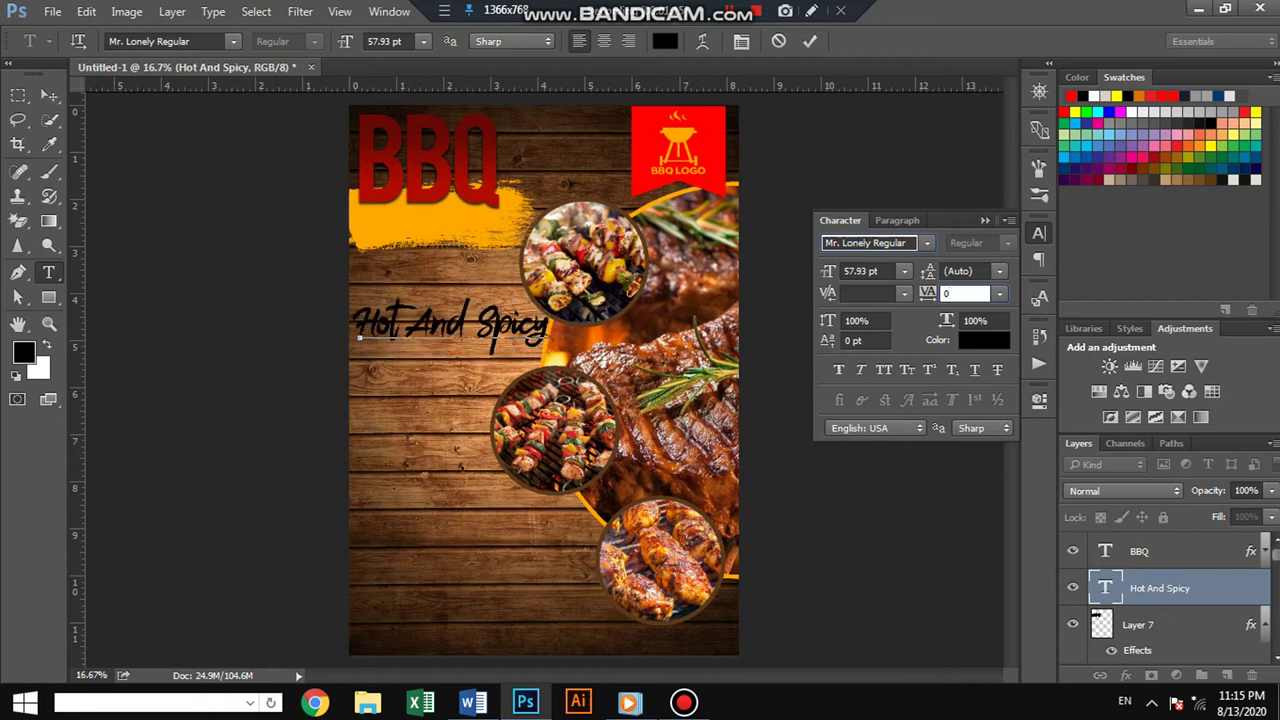
# Step: Colour the tagline dark olive green #3d410a and commit the text
pyautogui.click(983, 340)
pyautogui.click(813, 380)
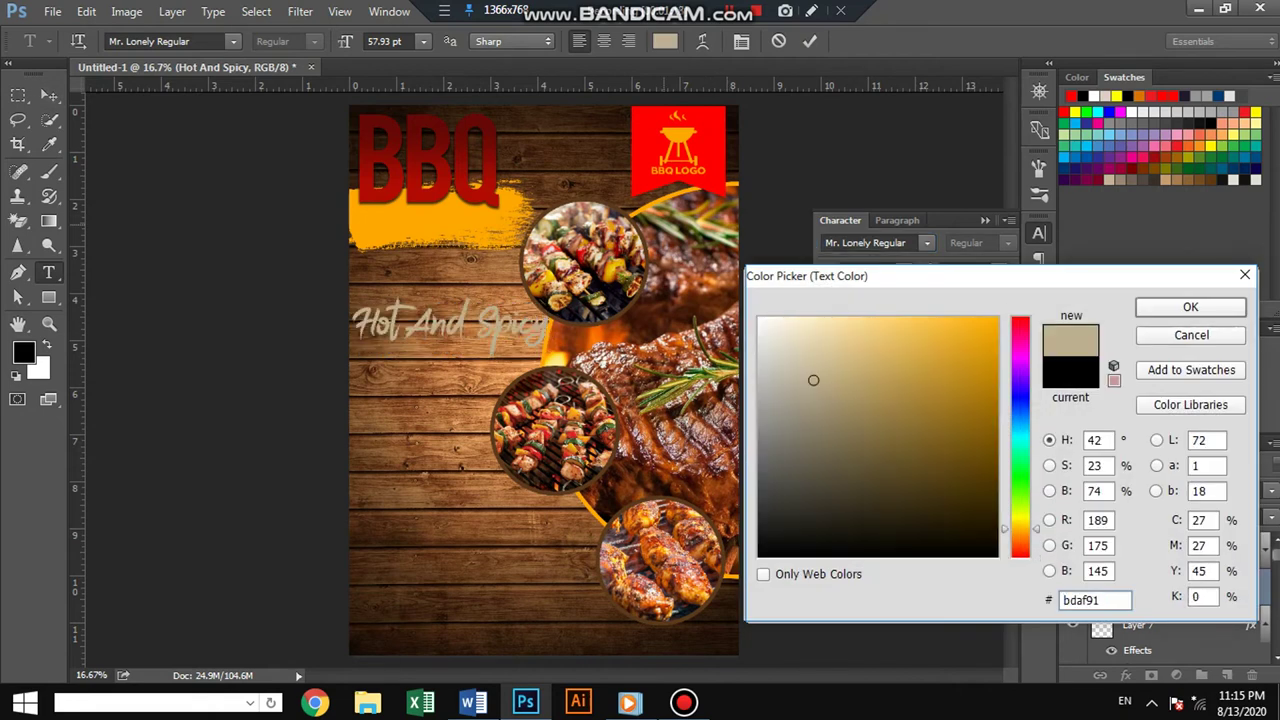
pyautogui.write('888a5b')
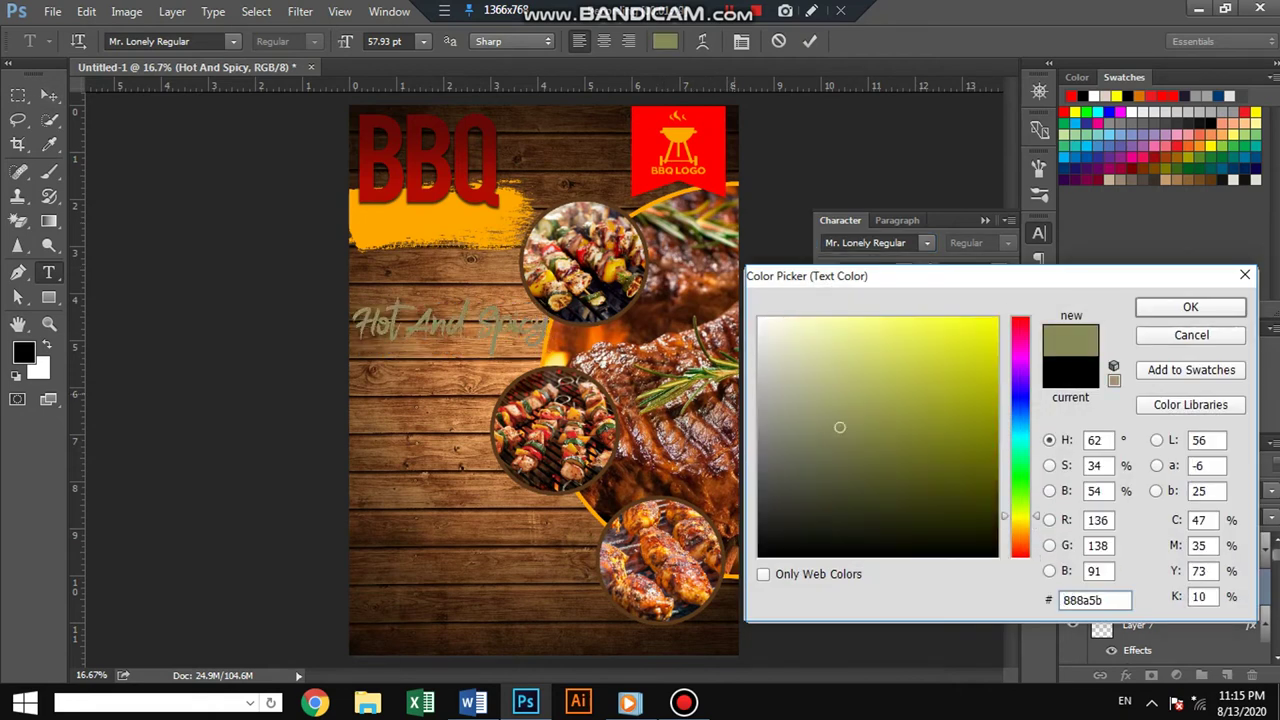
pyautogui.write('3d410a')
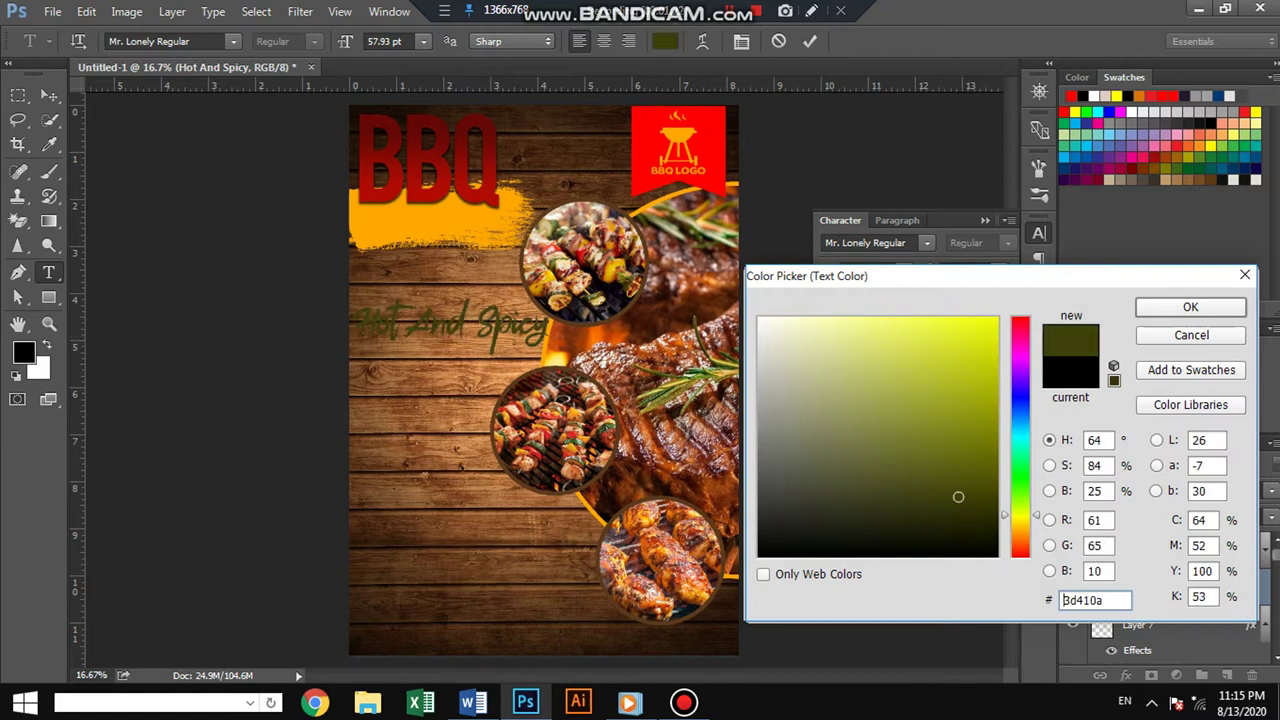
pyautogui.press('Return')
pyautogui.hotkey('ctrl', 'Return')
pyautogui.press('v')
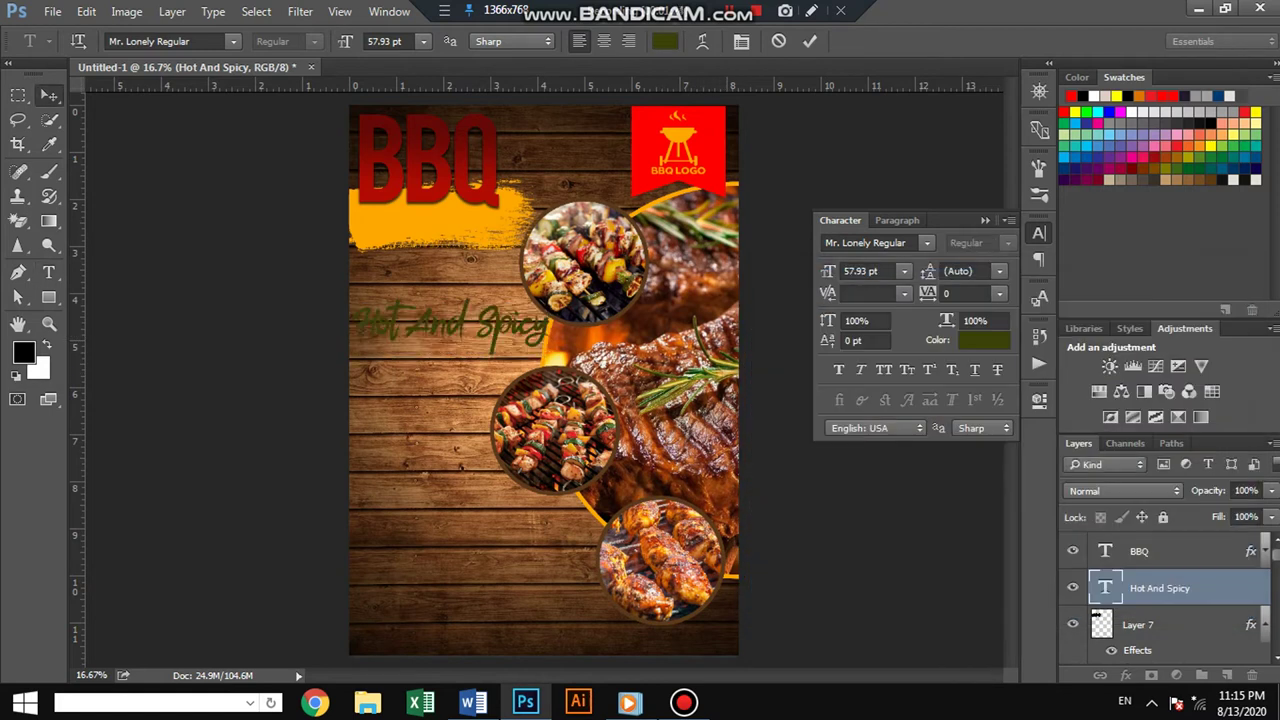
# Step: Shrink the tagline onto the orange stroke, then to about 90%, and nudge it into place
pyautogui.hotkey('ctrl', 't')
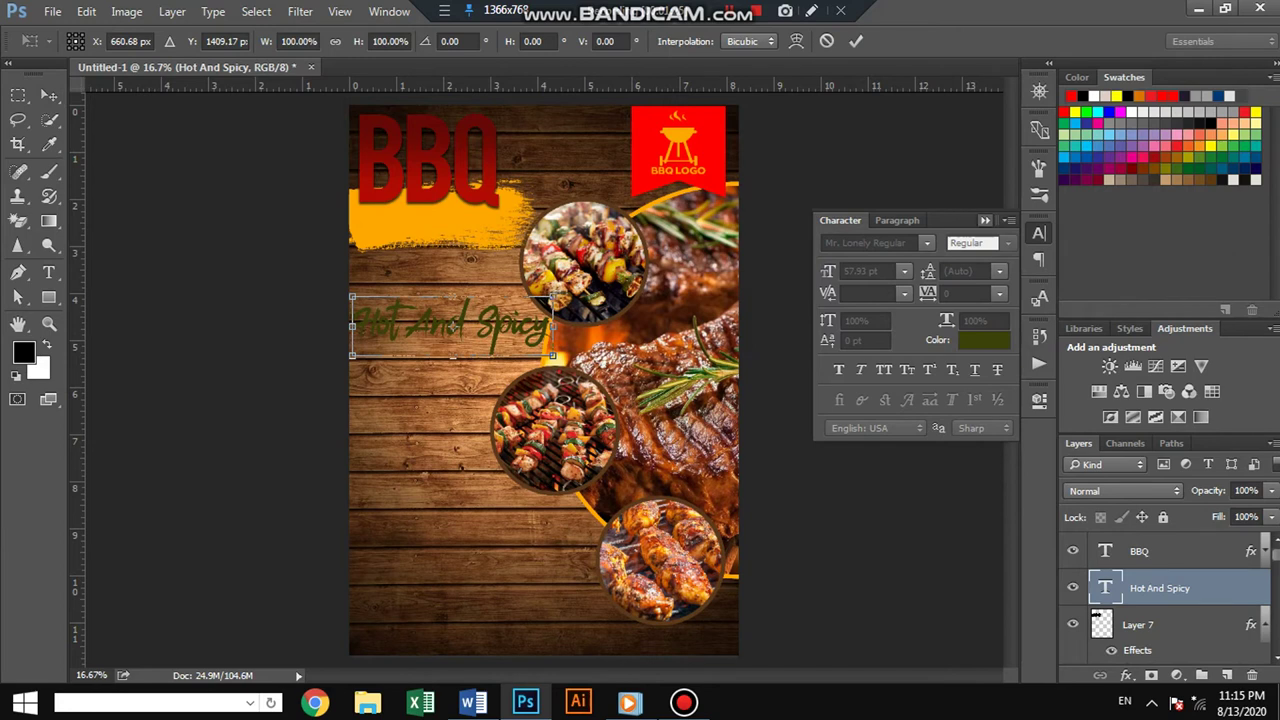
pyautogui.click(985, 220)
pyautogui.moveTo(552, 355)
pyautogui.mouseDown()
pyautogui.moveTo(533, 347)
pyautogui.moveTo(483, 226)
pyautogui.moveTo(495, 185)
pyautogui.mouseUp()
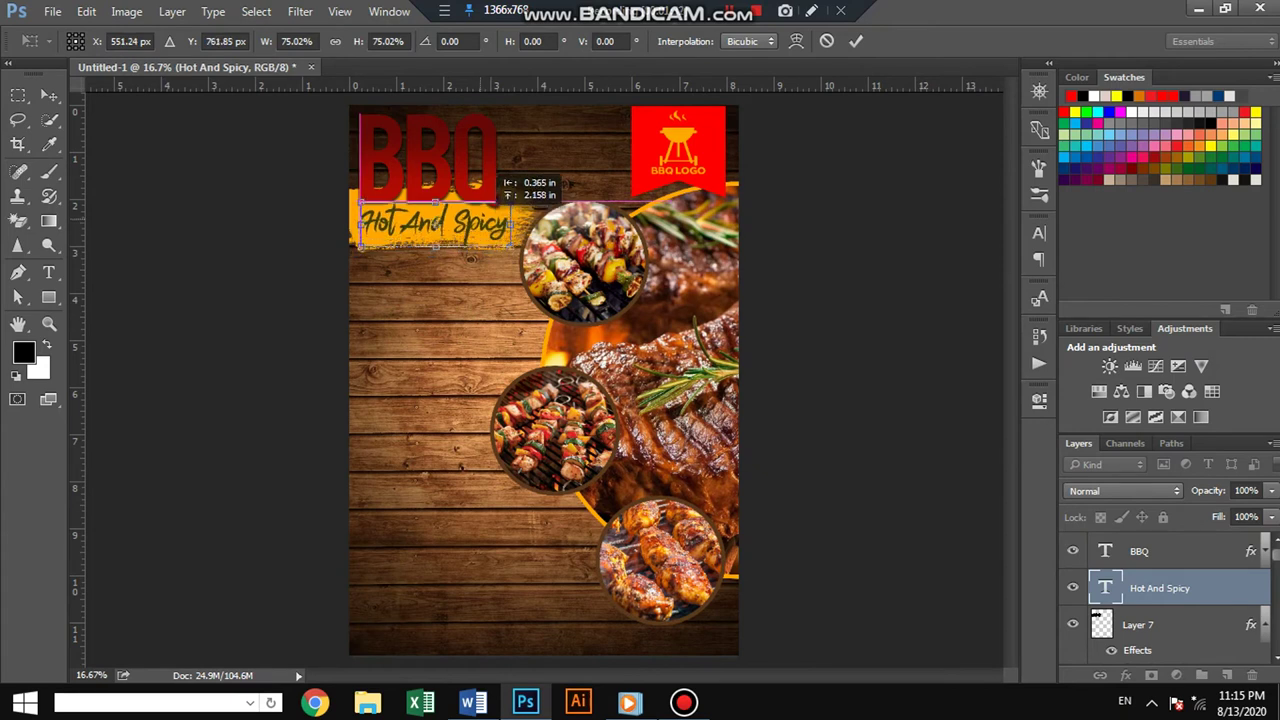
pyautogui.press('Return')
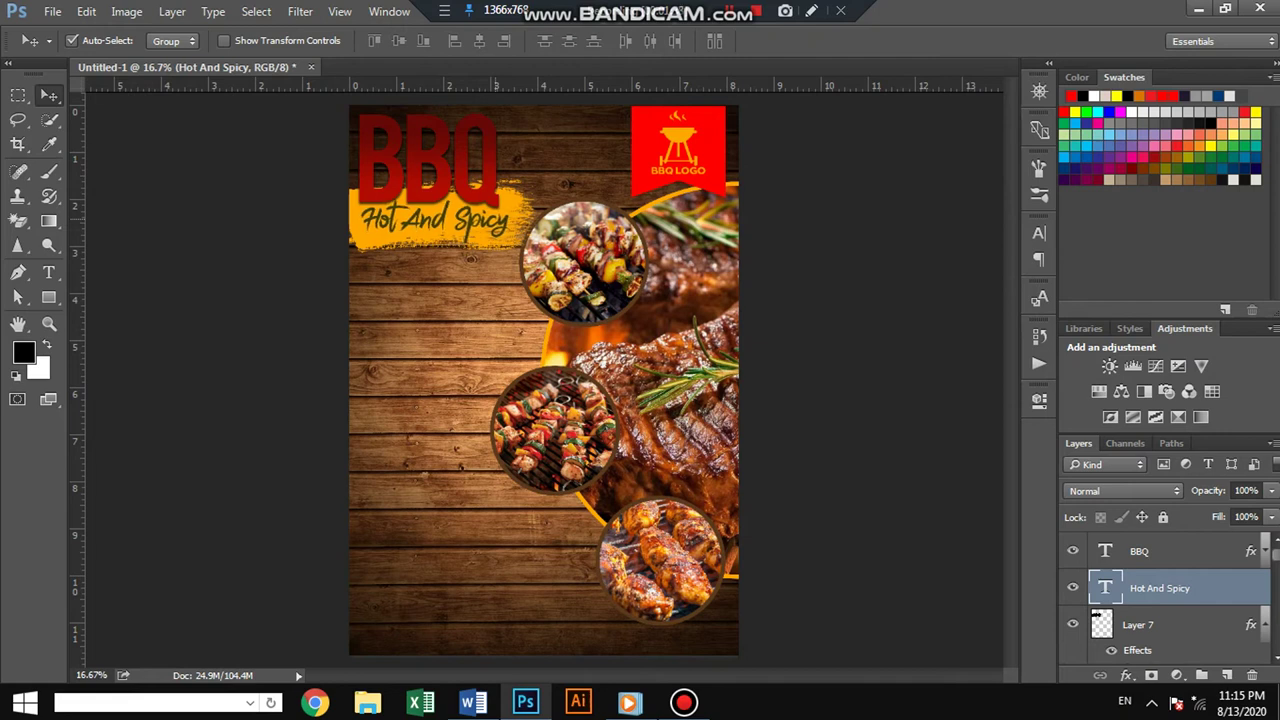
pyautogui.press('ctrl')
pyautogui.hotkey('ctrl', 't')
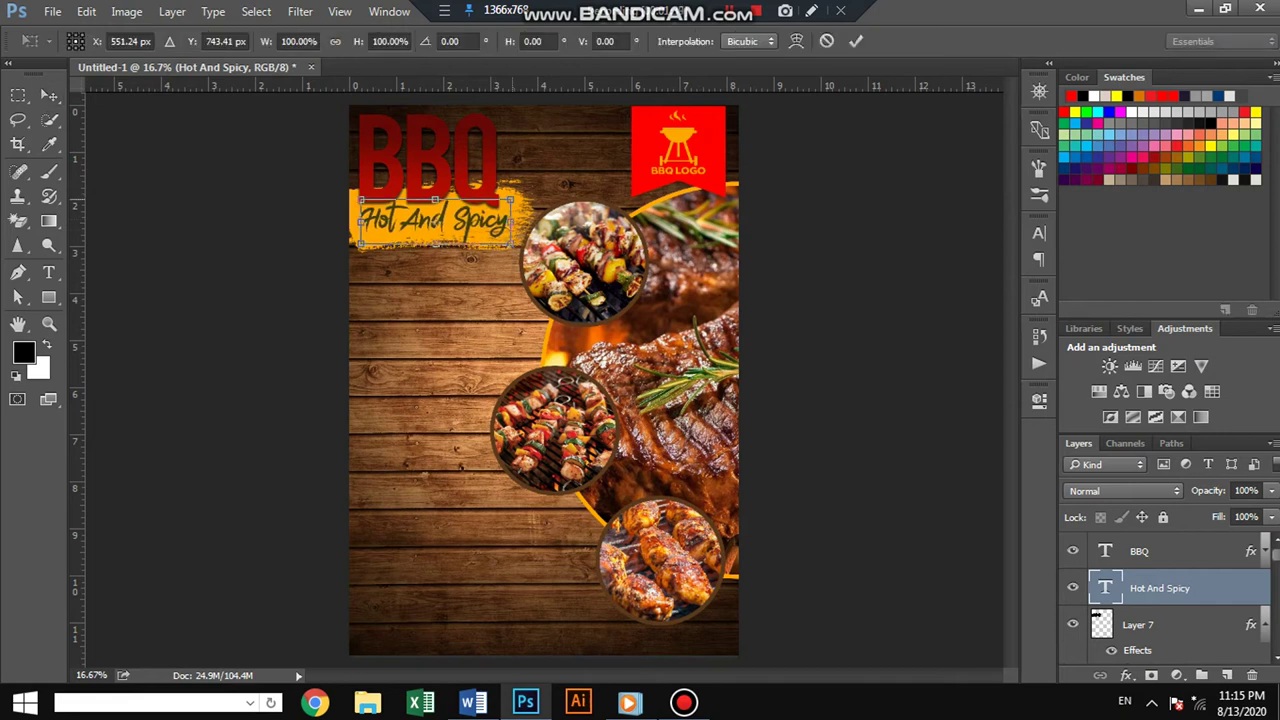
pyautogui.moveTo(511, 199); pyautogui.dragTo(503, 203)
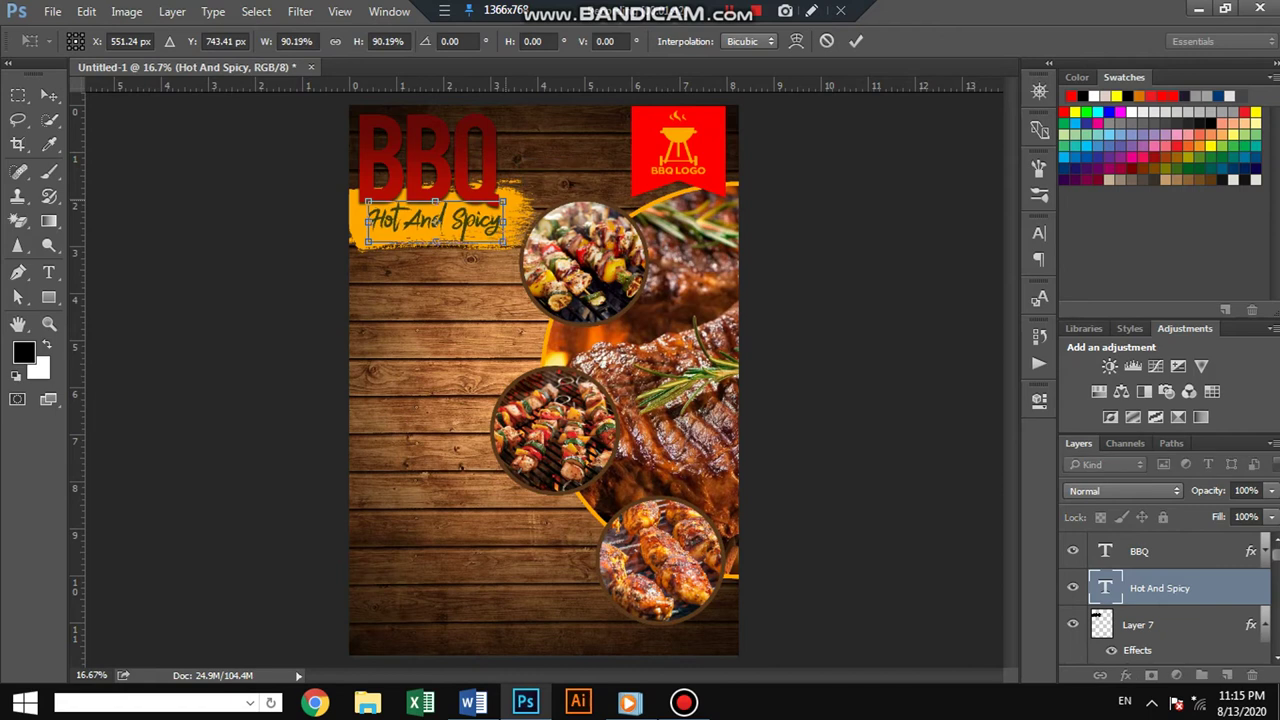
pyautogui.press('Return')
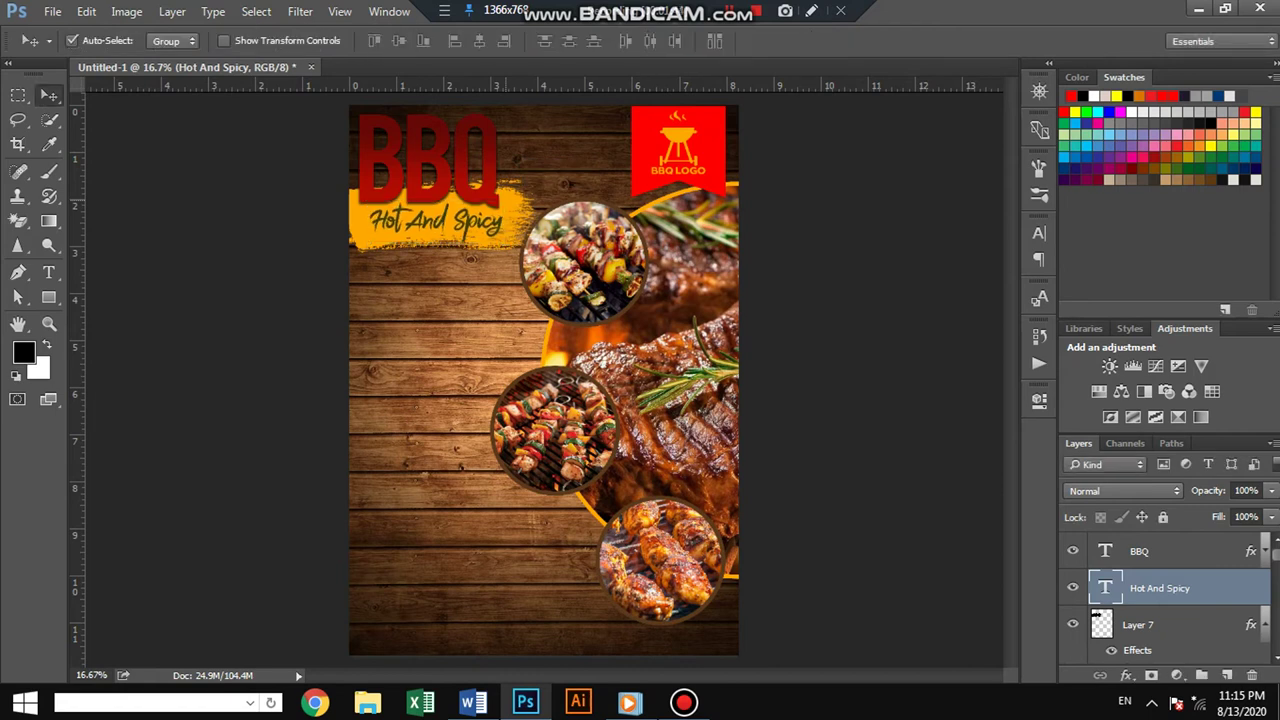
pyautogui.press('Left')
pyautogui.press('Up')
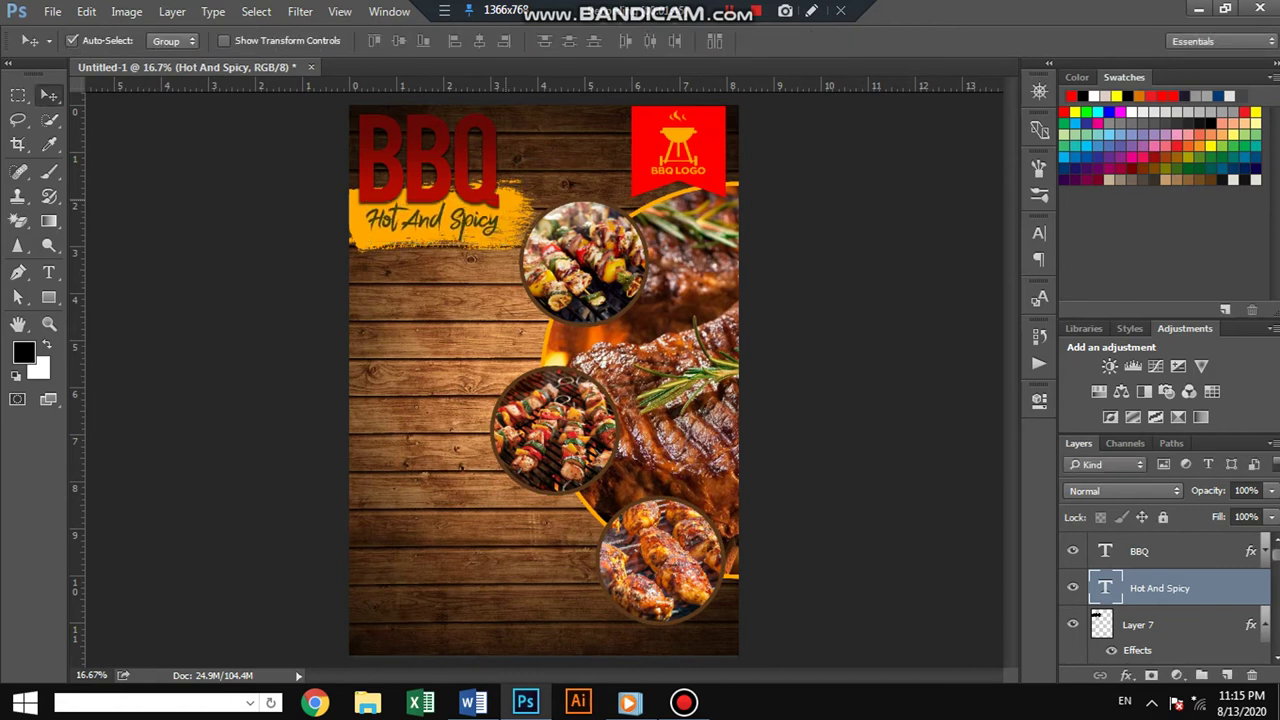
pyautogui.press('Left')
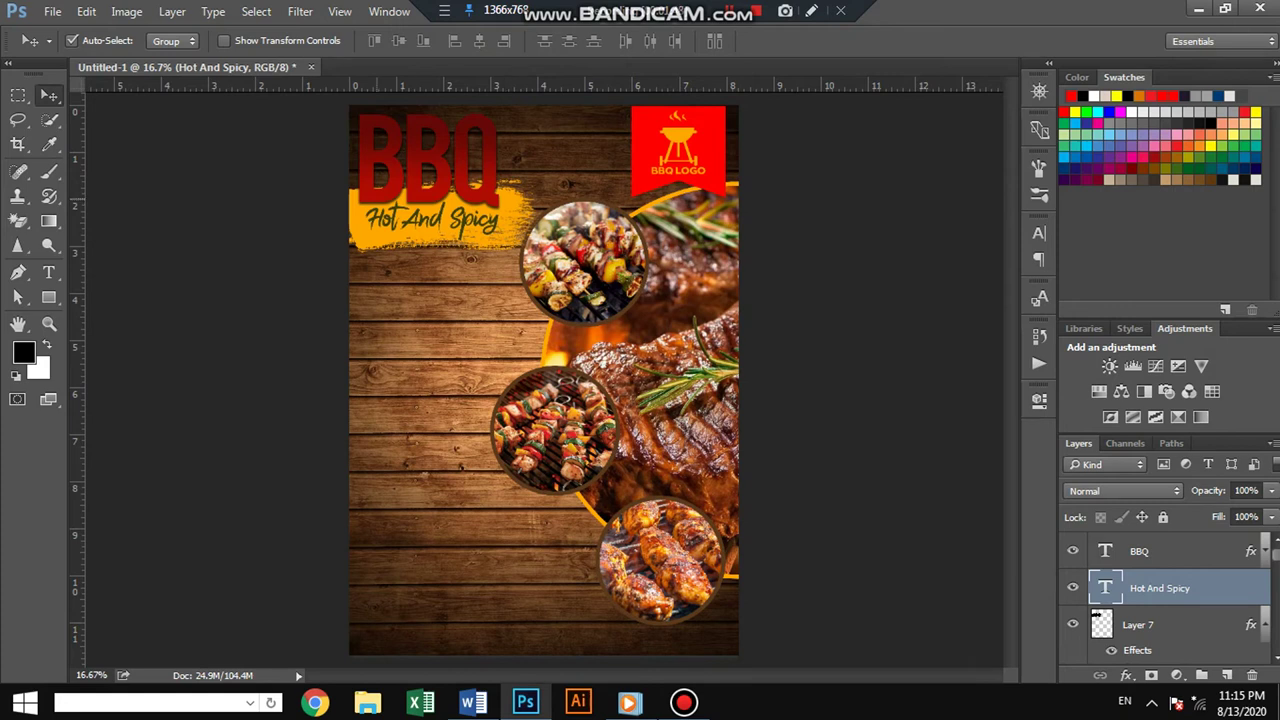
# Step: Take the seal from the blue zigzag PNG, close it unsaved, and paste it as Layer 8
pyautogui.click(52, 12)
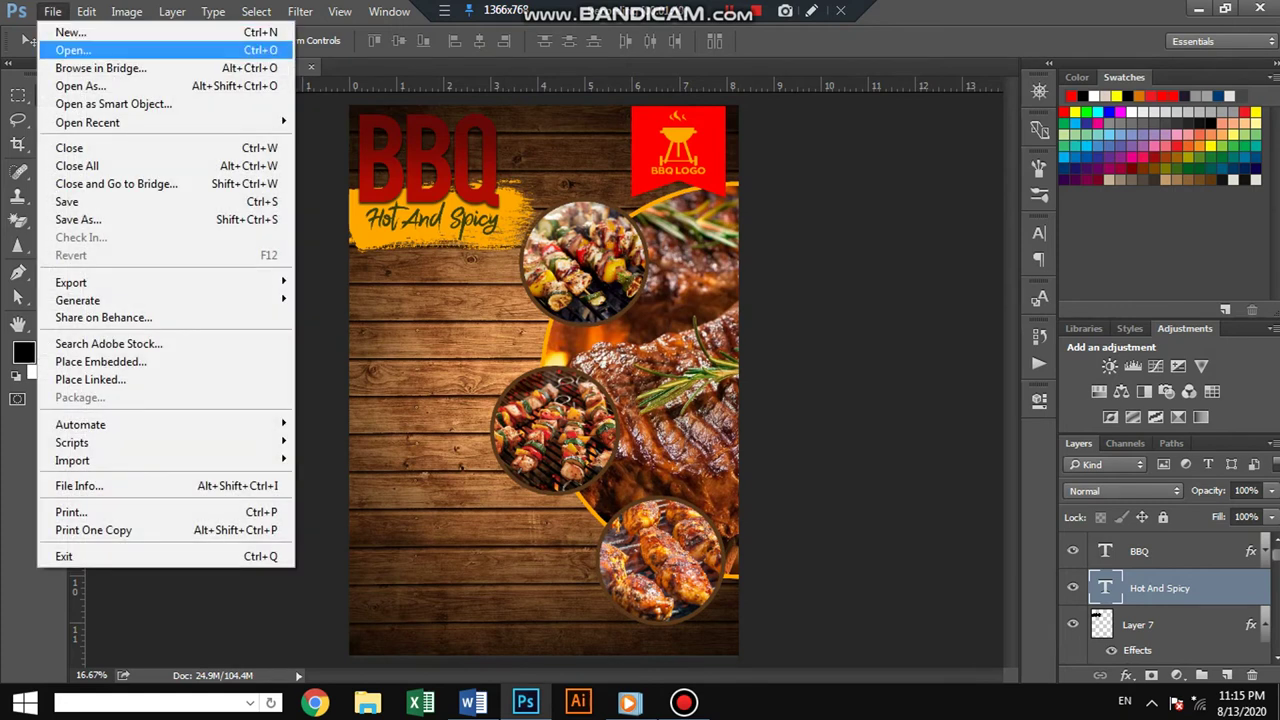
pyautogui.click(52, 12)
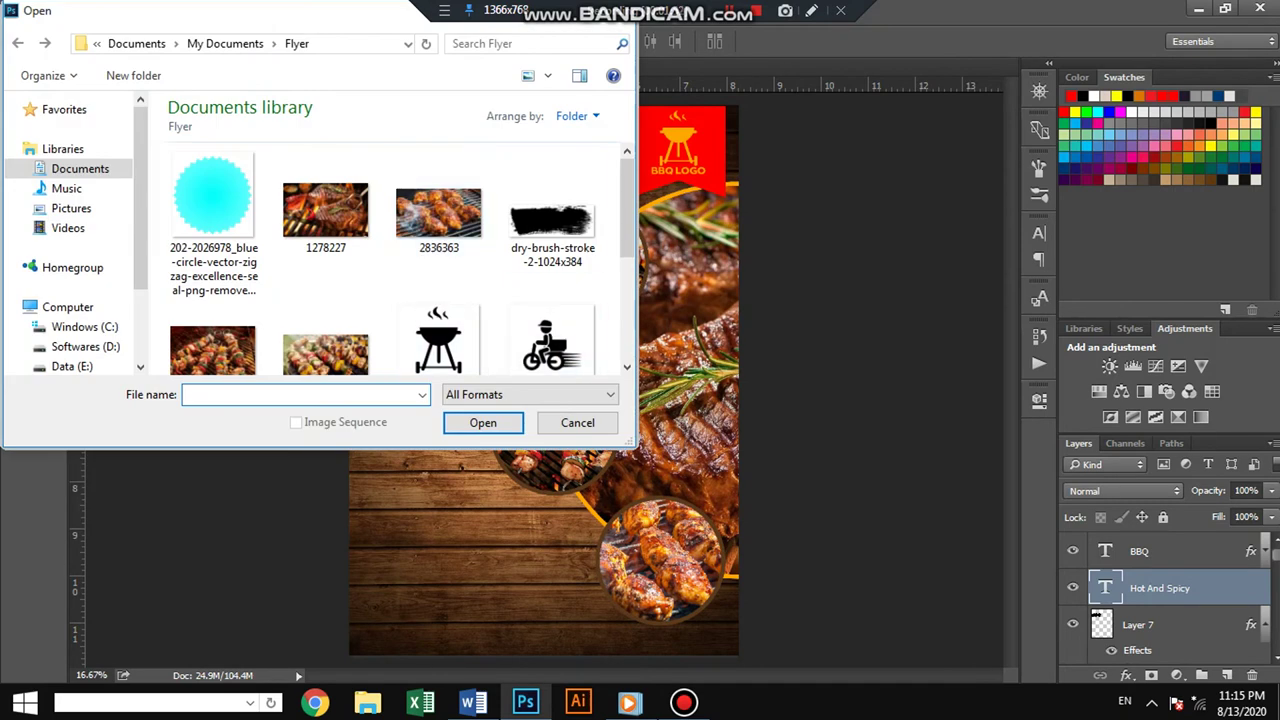
pyautogui.doubleClick(212, 215)
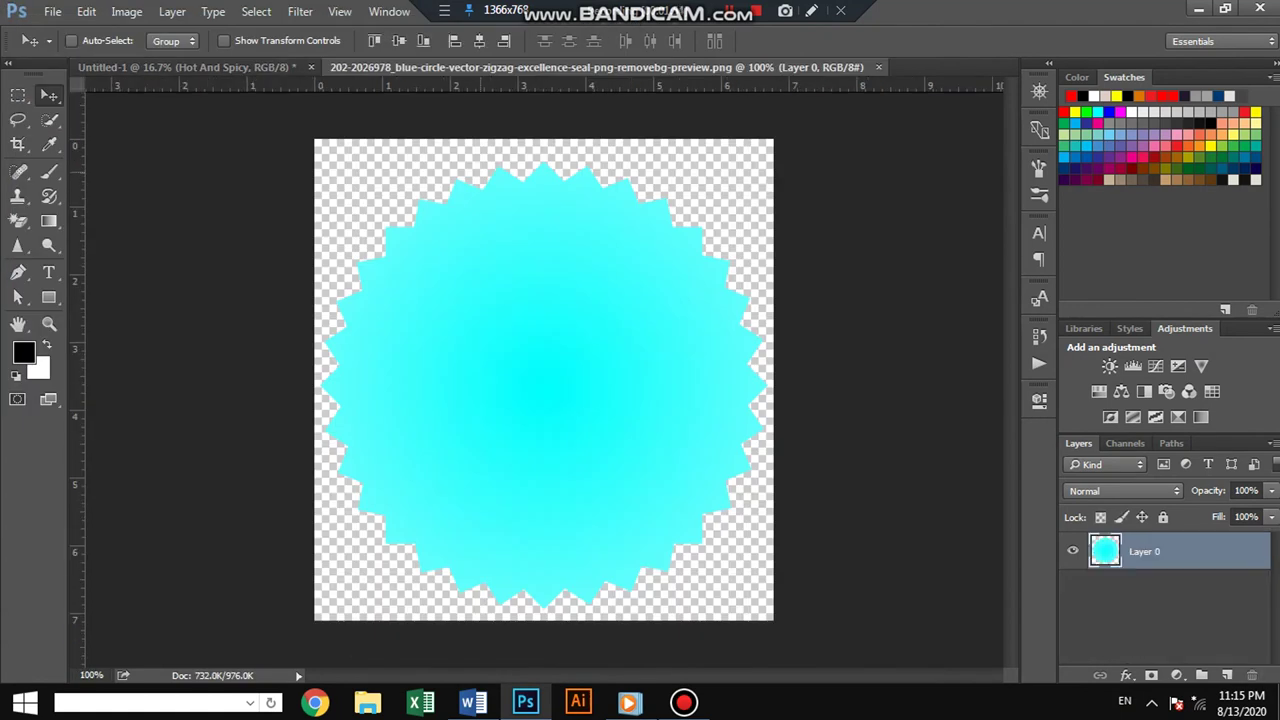
pyautogui.press('Delete')
pyautogui.hotkey('ctrl', 'd')
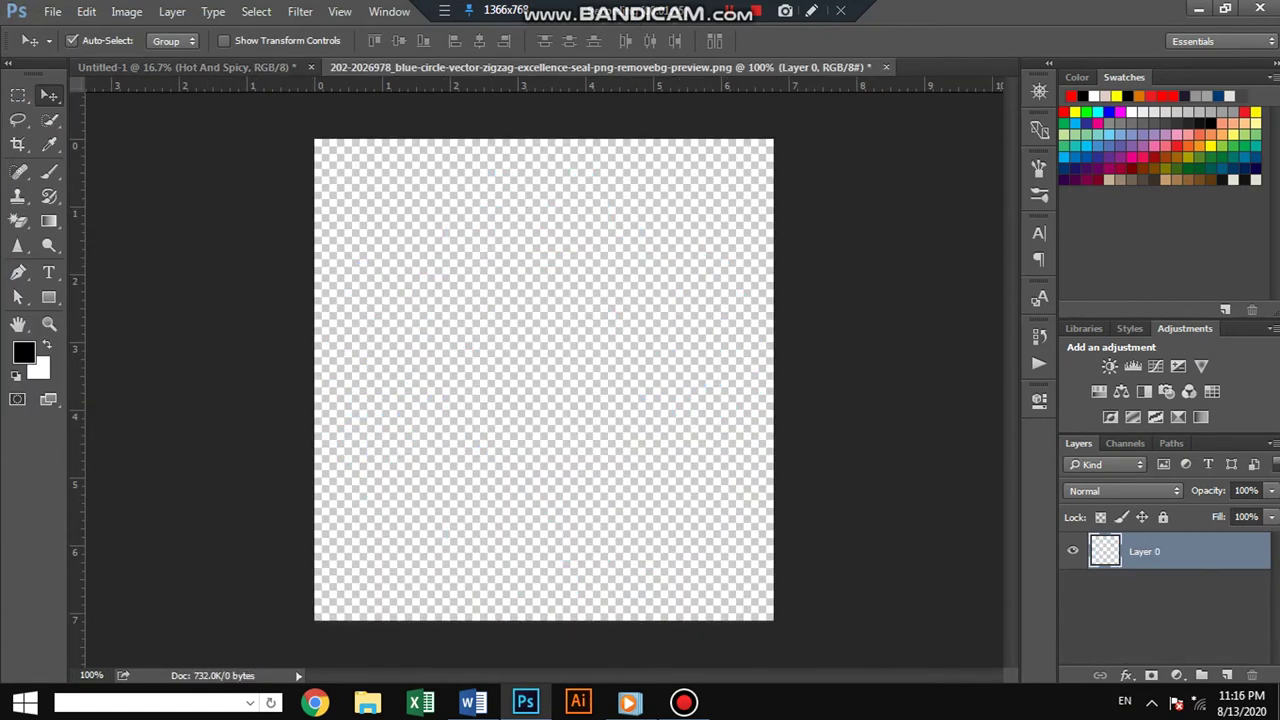
pyautogui.hotkey('ctrl', 'w')
pyautogui.click(672, 277)
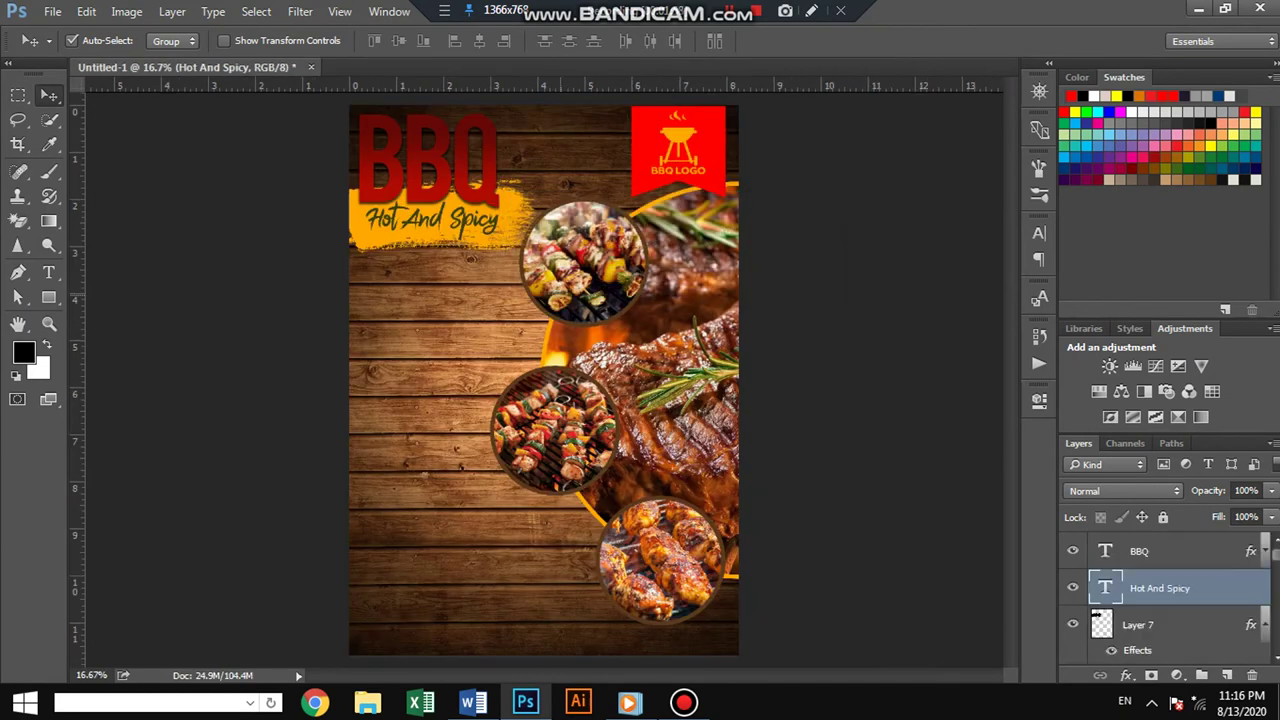
pyautogui.hotkey('ctrl', 'v')
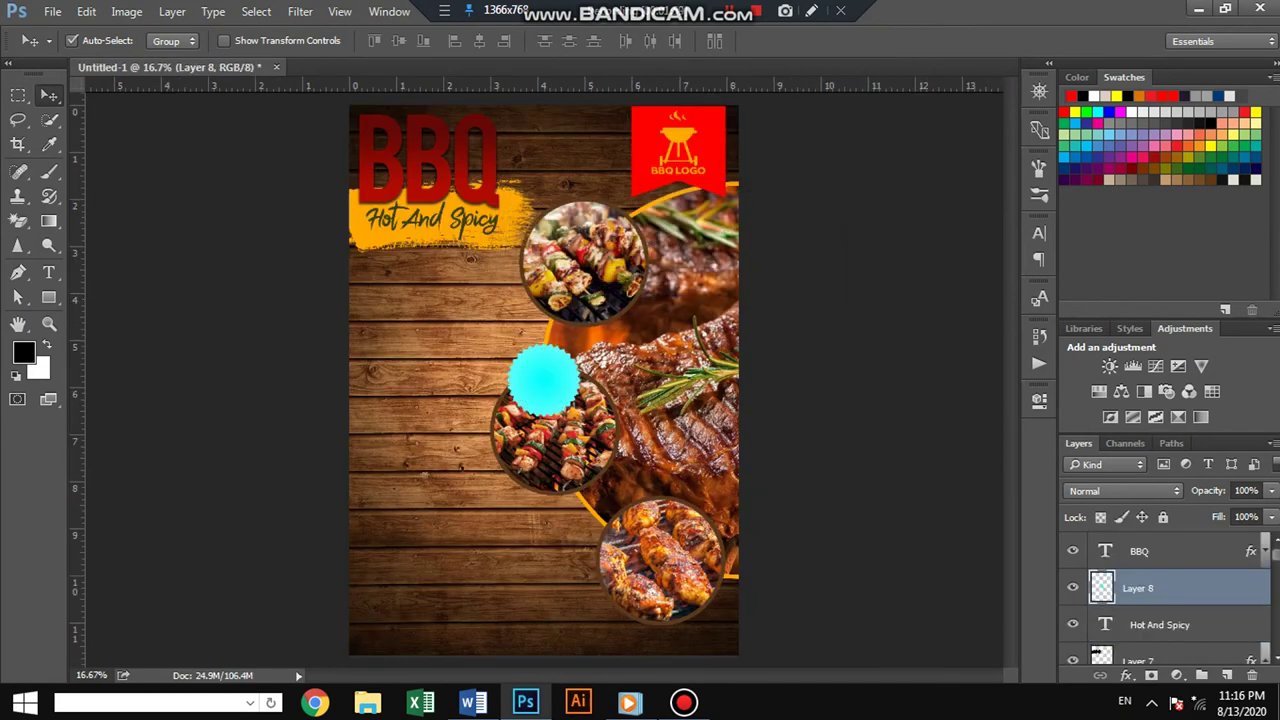
# Step: Give Layer 8's seal a Color Overlay of pure red, ff0000
pyautogui.press('h')
pyautogui.doubleClick(1200, 588)
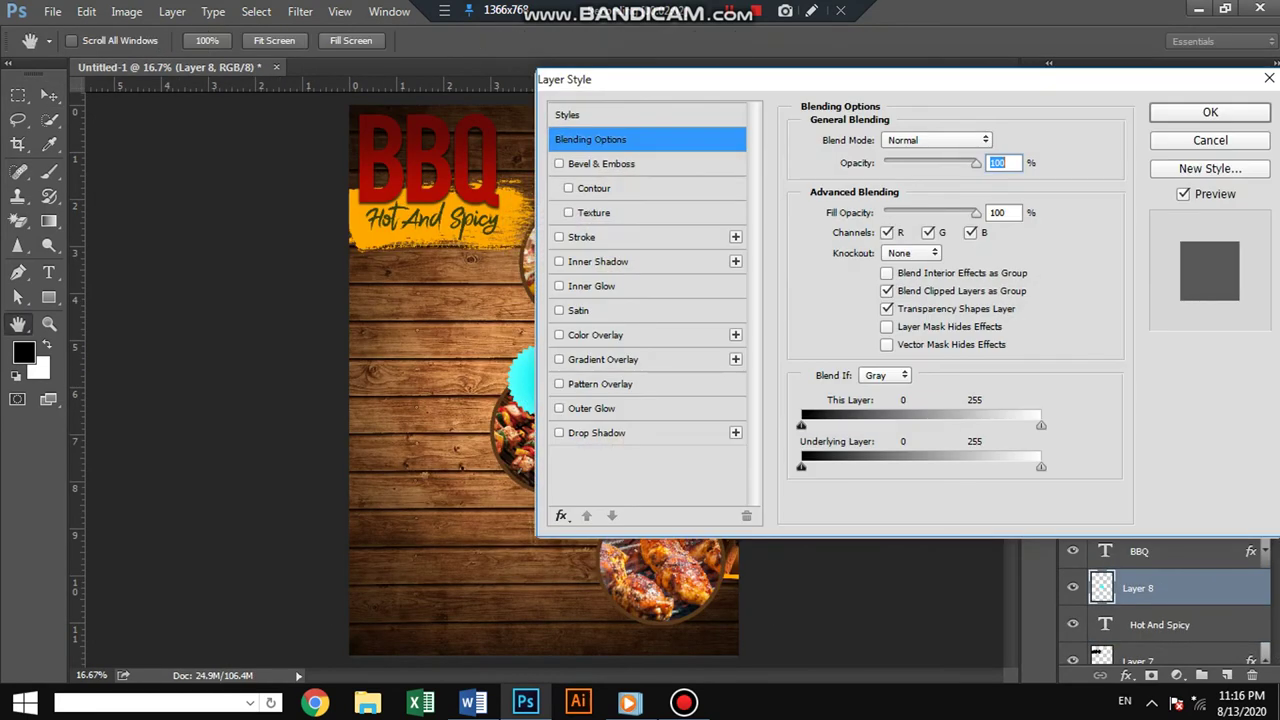
pyautogui.click(595, 335)
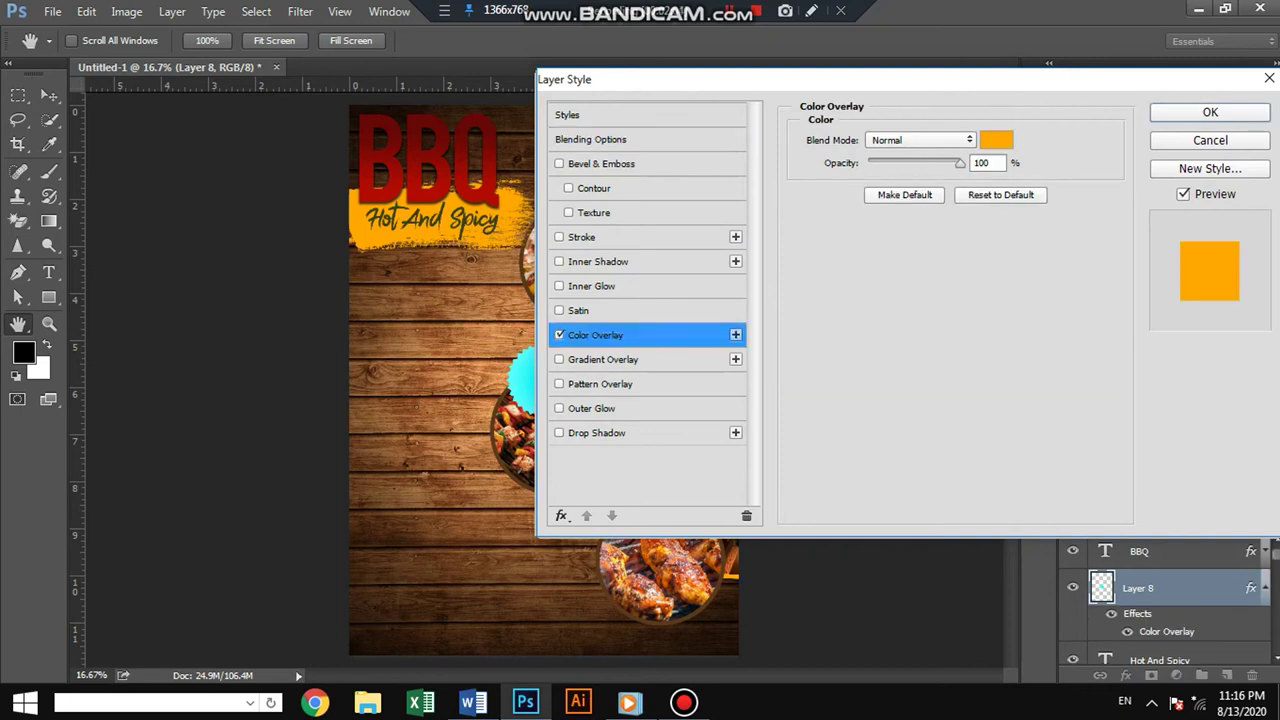
pyautogui.click(996, 140)
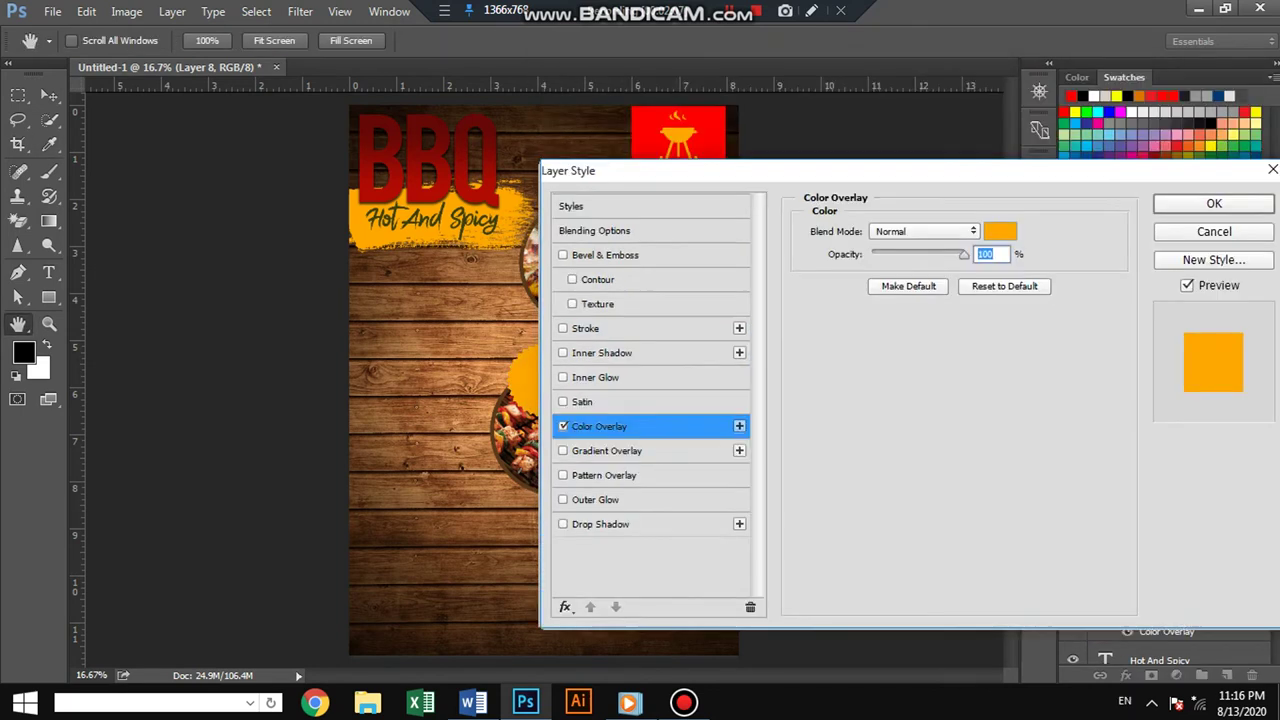
pyautogui.moveTo(650, 79); pyautogui.dragTo(683, 287)
pyautogui.write('ff0000')
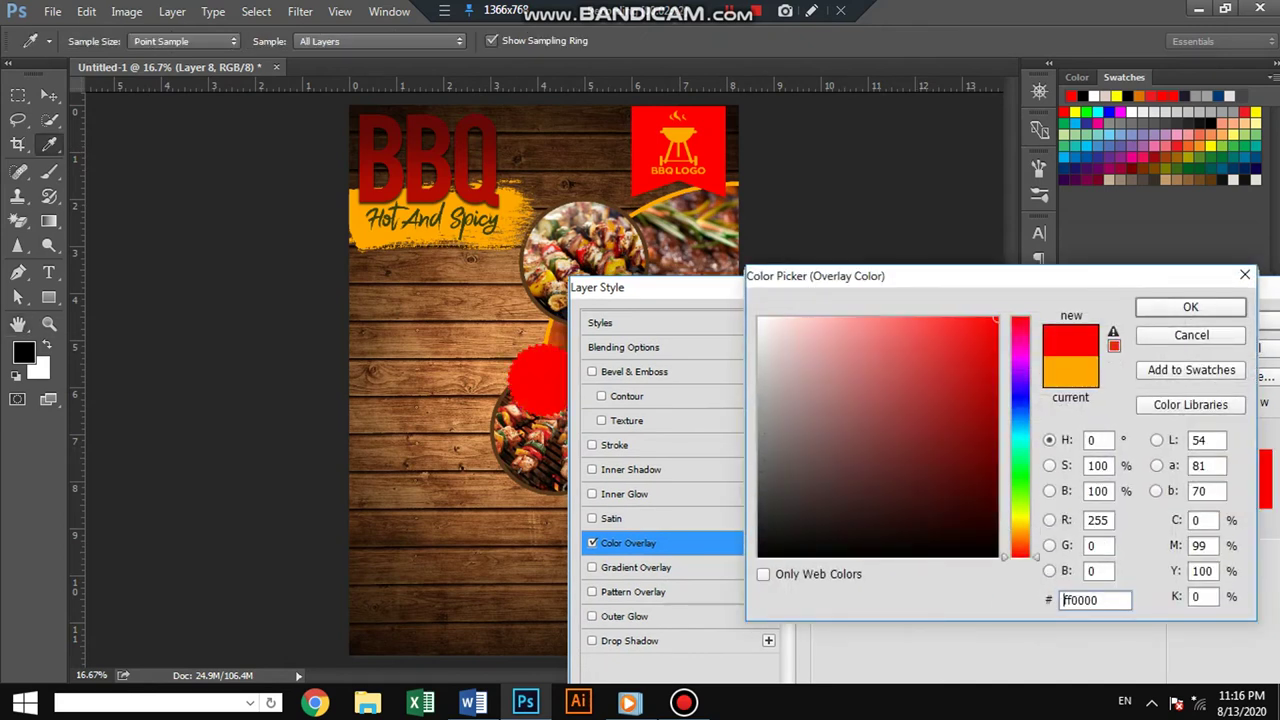
pyautogui.press('Return')
pyautogui.press('Return')
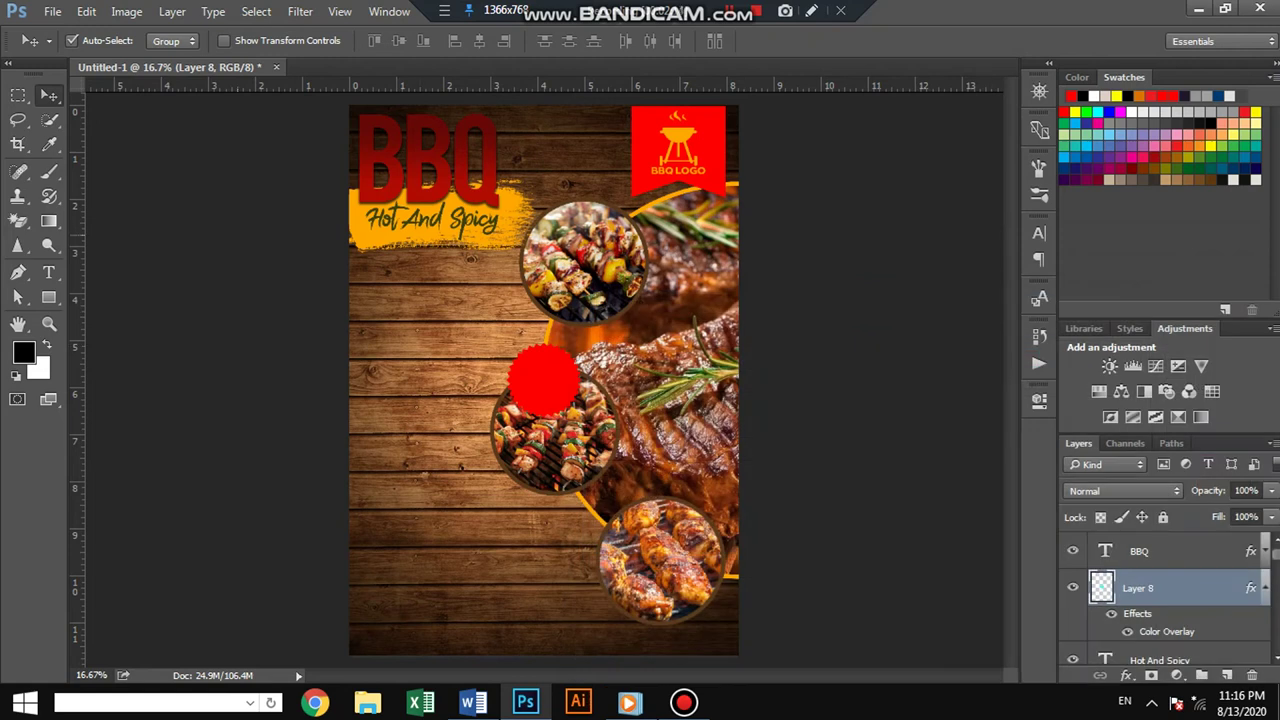
# Step: Move the red seal left onto the wood and set the Type tool to Zona Pro Bold
pyautogui.moveTo(564, 352); pyautogui.dragTo(445, 335)
pyautogui.scroll(5, 445, 345)
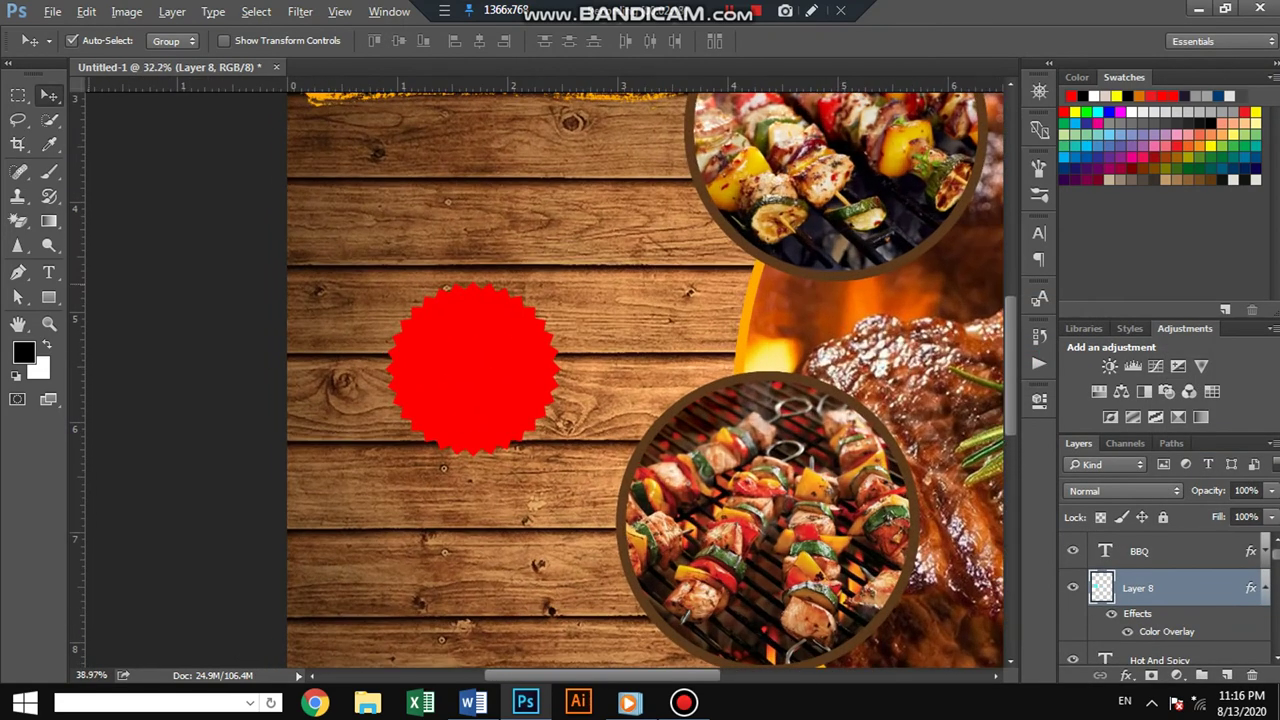
pyautogui.click(49, 272)
pyautogui.click(232, 41)
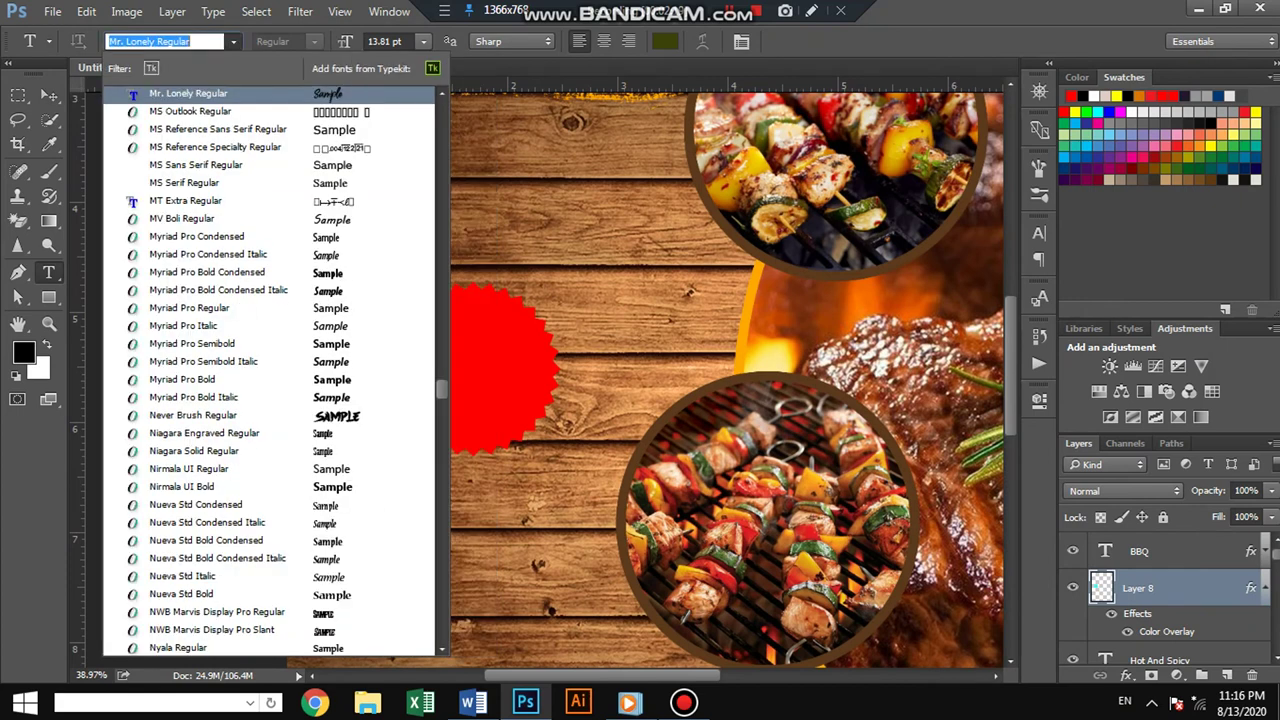
pyautogui.write('zona')
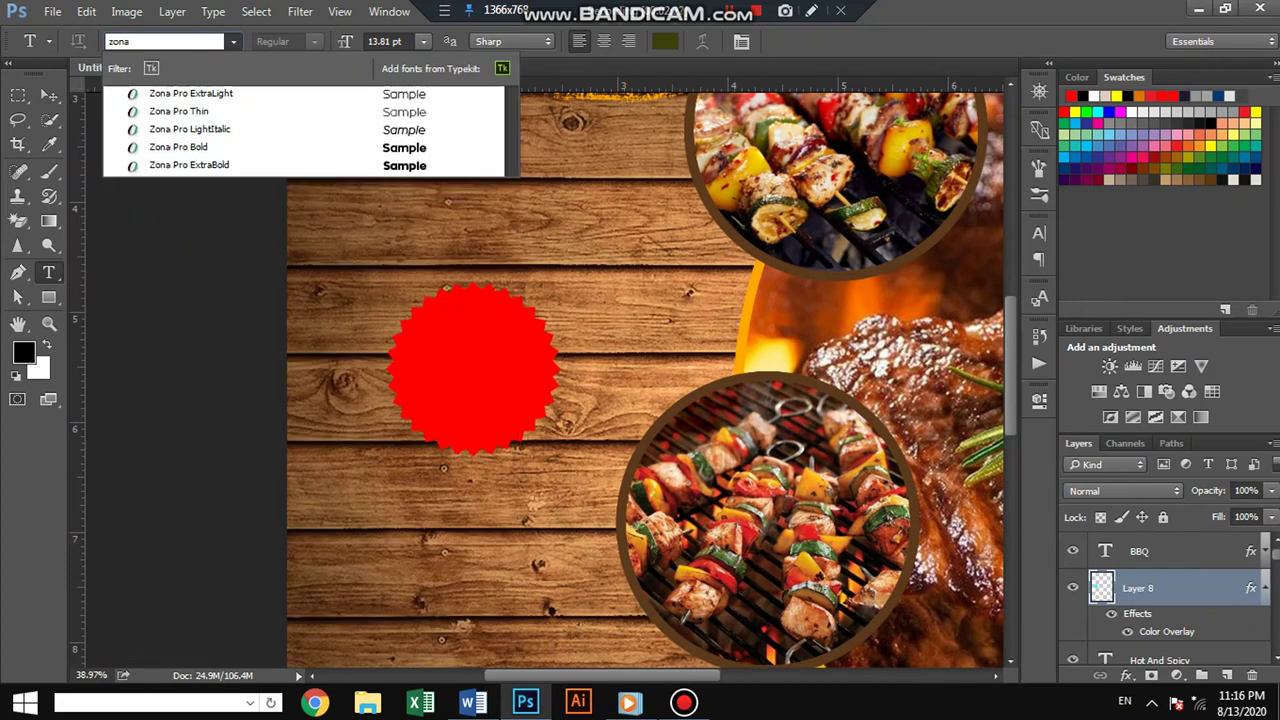
pyautogui.click(178, 147)
# Step: Type '25%' above the badge in white, ffffff
pyautogui.click(453, 240)
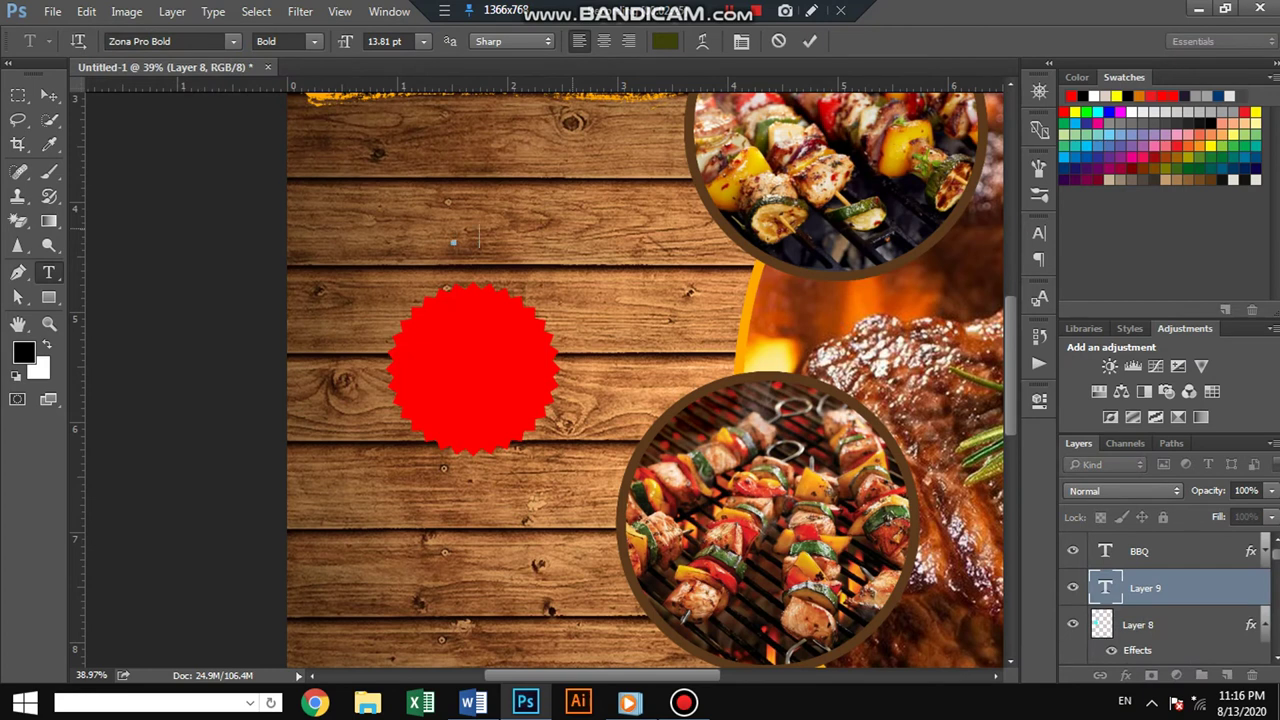
pyautogui.write('25')
pyautogui.write('%')
pyautogui.hotkey('ctrl', 'a')
pyautogui.click(665, 41)
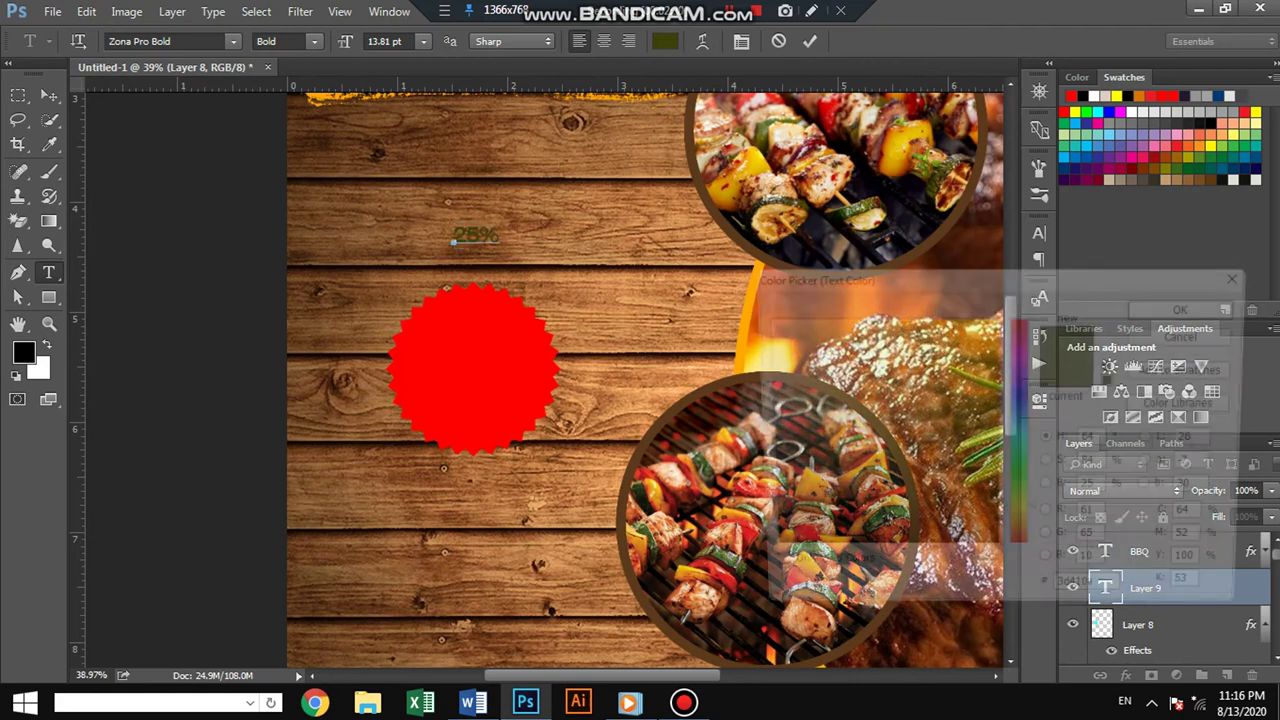
pyautogui.write('ffffff')
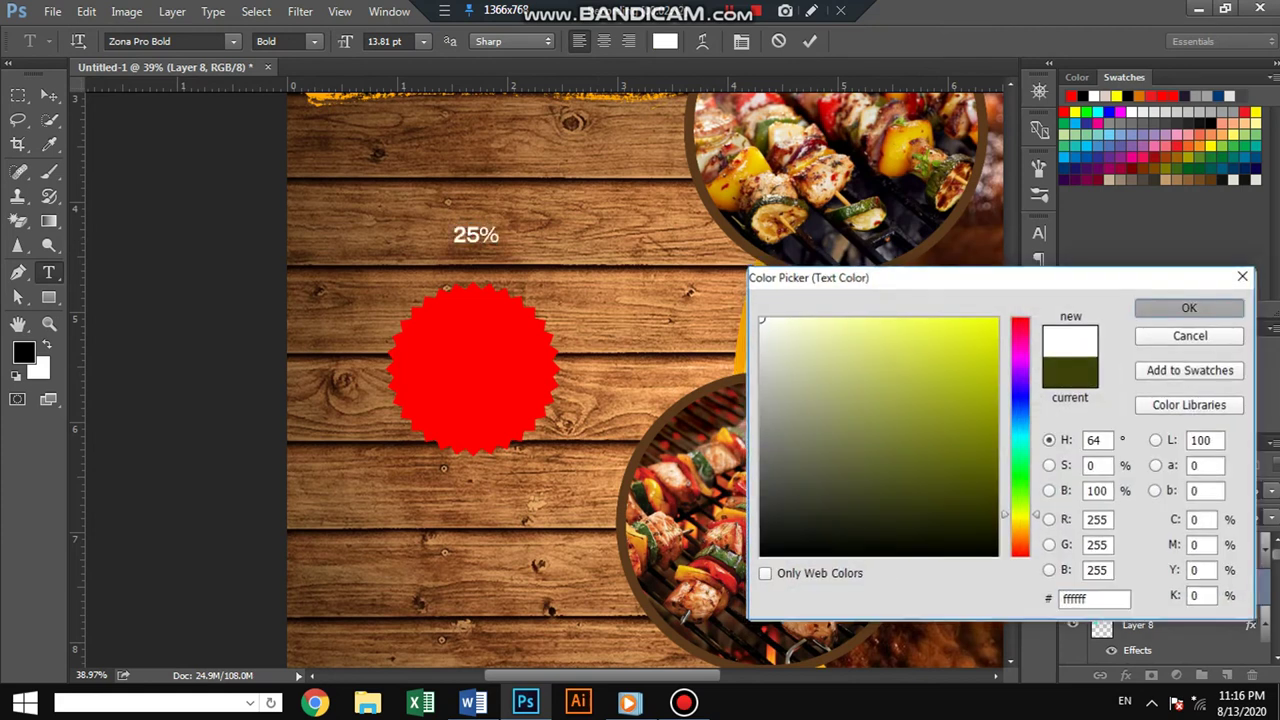
pyautogui.press('Return')
pyautogui.click(49, 94)
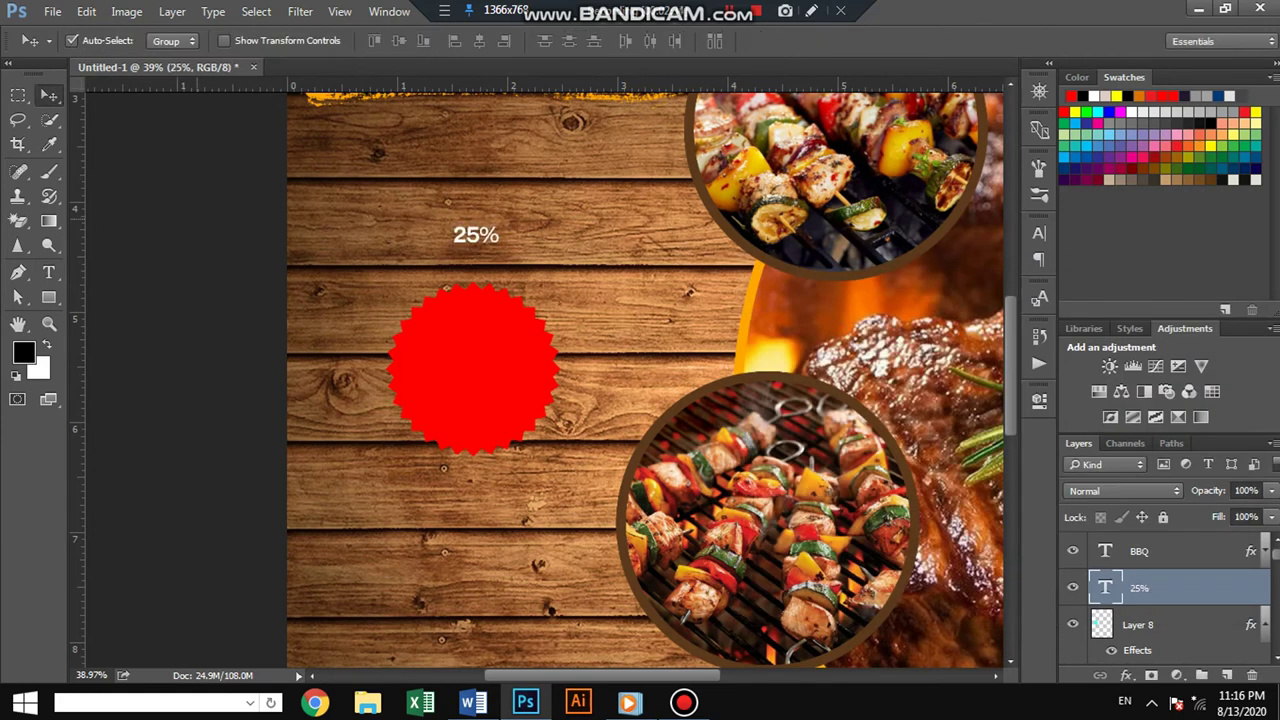
# Step: Enlarge the 25% text so it sits on the red badge
pyautogui.hotkey('ctrl', 't')
pyautogui.moveTo(499, 246)
pyautogui.mouseDown()
pyautogui.moveTo(531, 264)
pyautogui.moveTo(515, 253)
pyautogui.moveTo(505, 320)
pyautogui.moveTo(512, 307)
pyautogui.mouseUp()
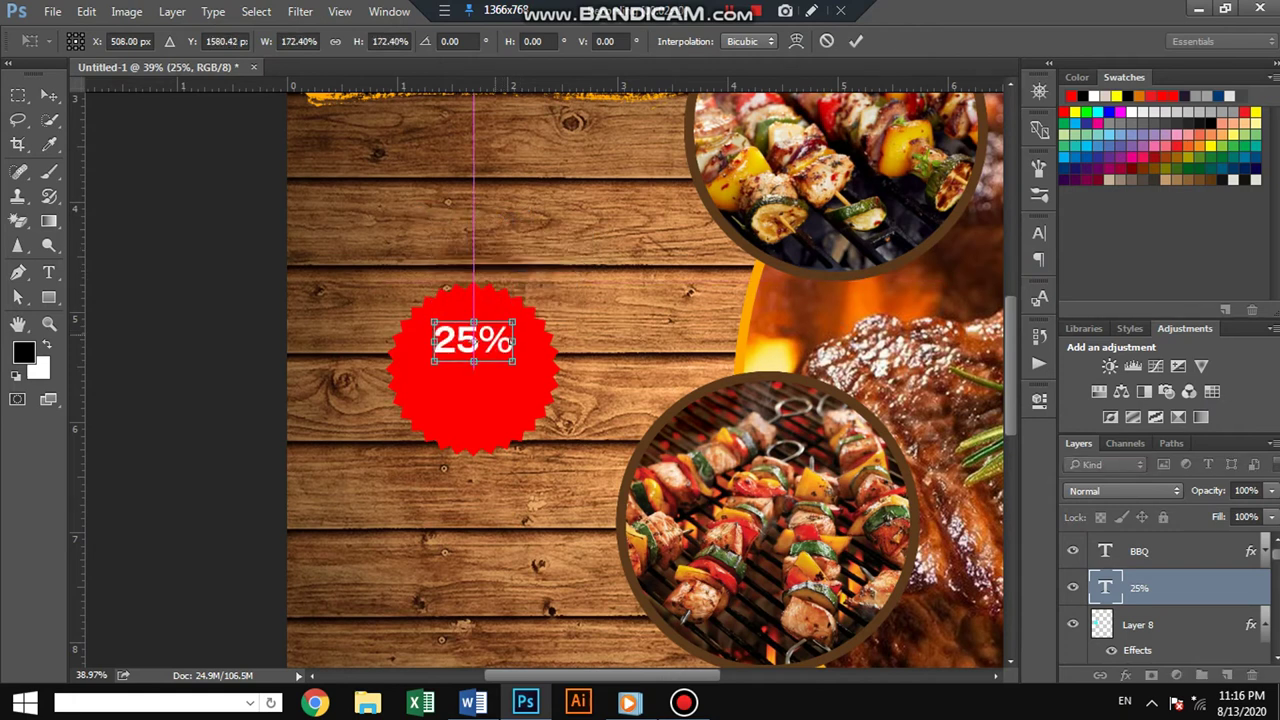
pyautogui.press('Return')
pyautogui.press('Up')
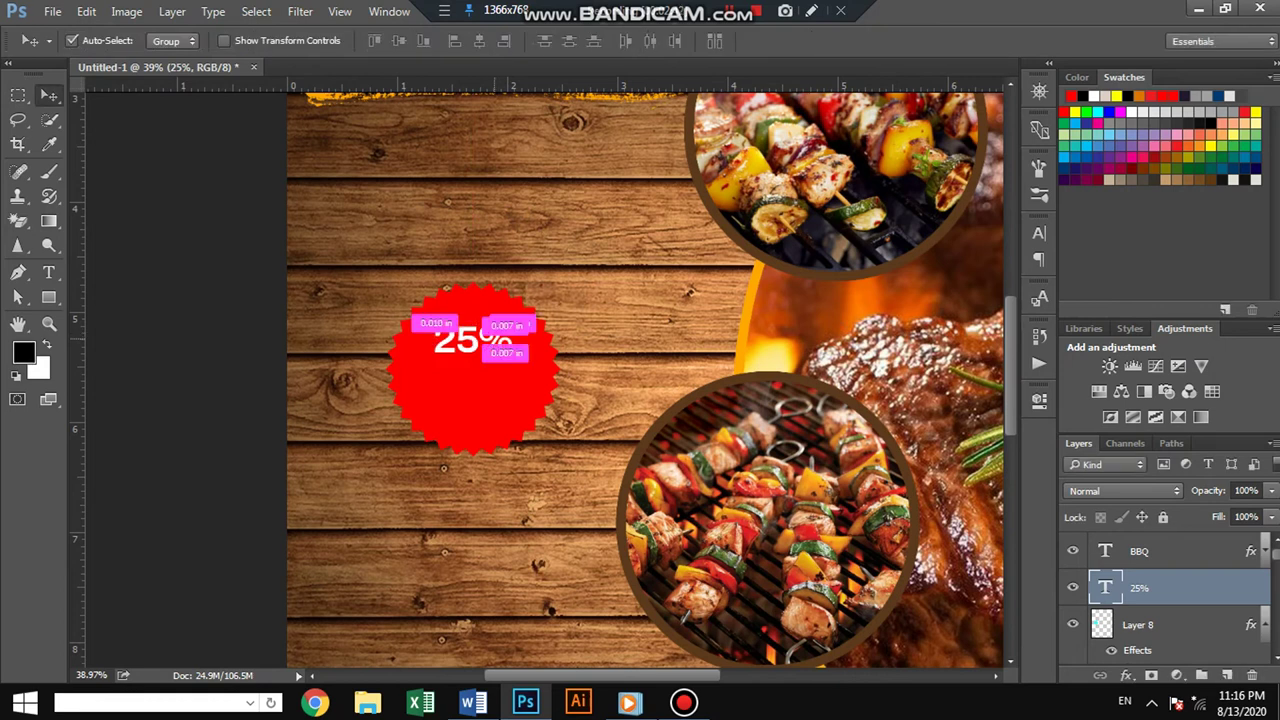
# Step: Duplicate the 25% line below, change it to 'off', and centre it under 25%
pyautogui.moveTo(500, 345); pyautogui.dragTo(503, 388)
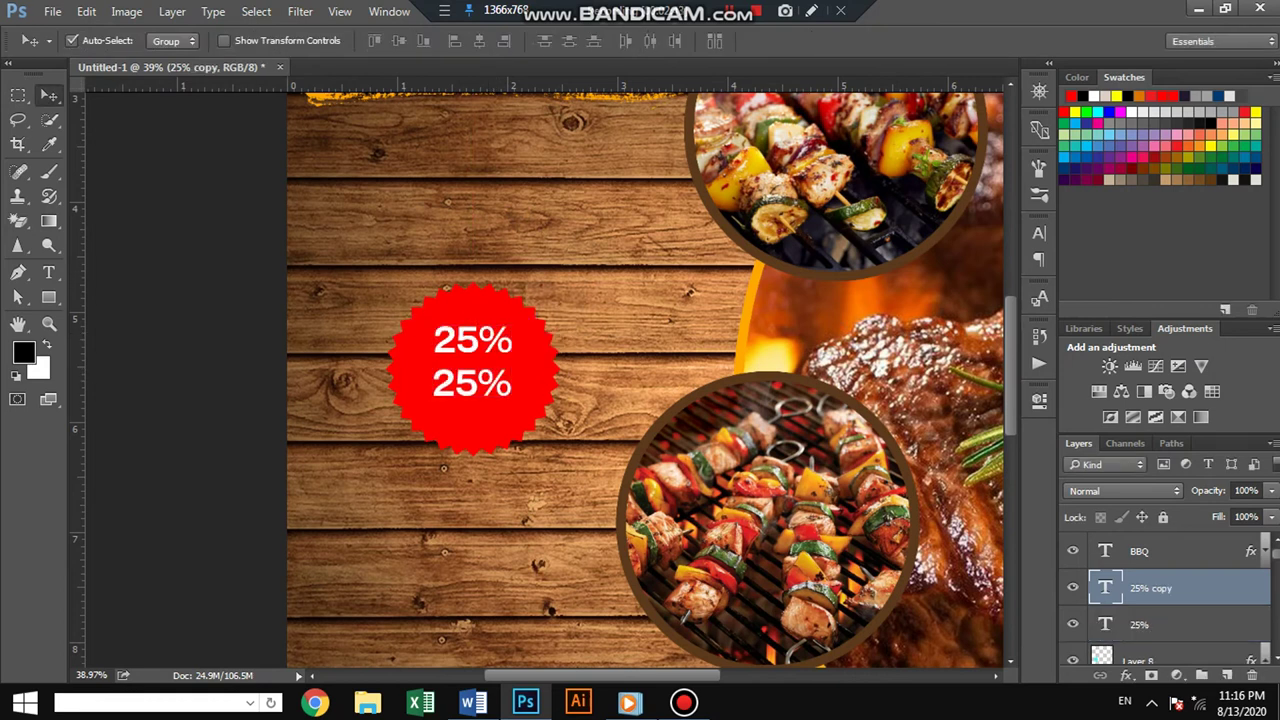
pyautogui.click(48, 272)
pyautogui.doubleClick(456, 383)
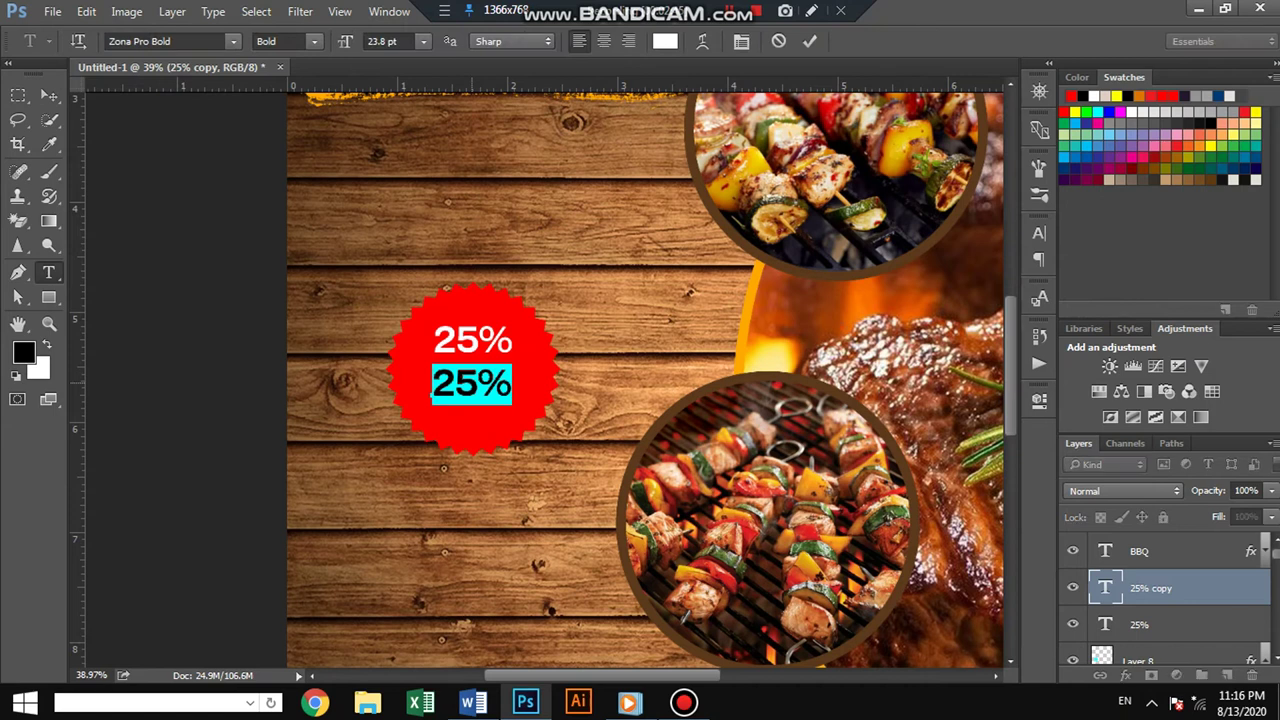
pyautogui.click(456, 383)
pyautogui.hotkey('ctrl', 'a')
pyautogui.write('off')
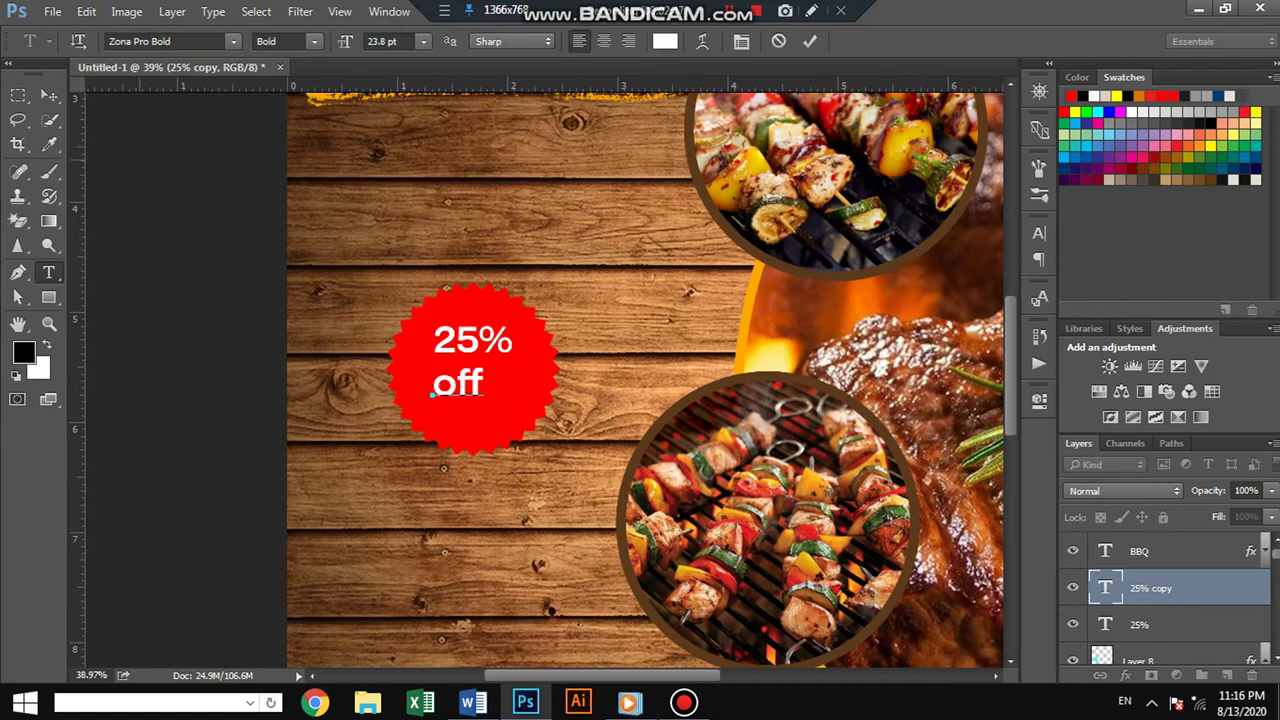
pyautogui.hotkey('ctrl', 'Return')
pyautogui.press('v')
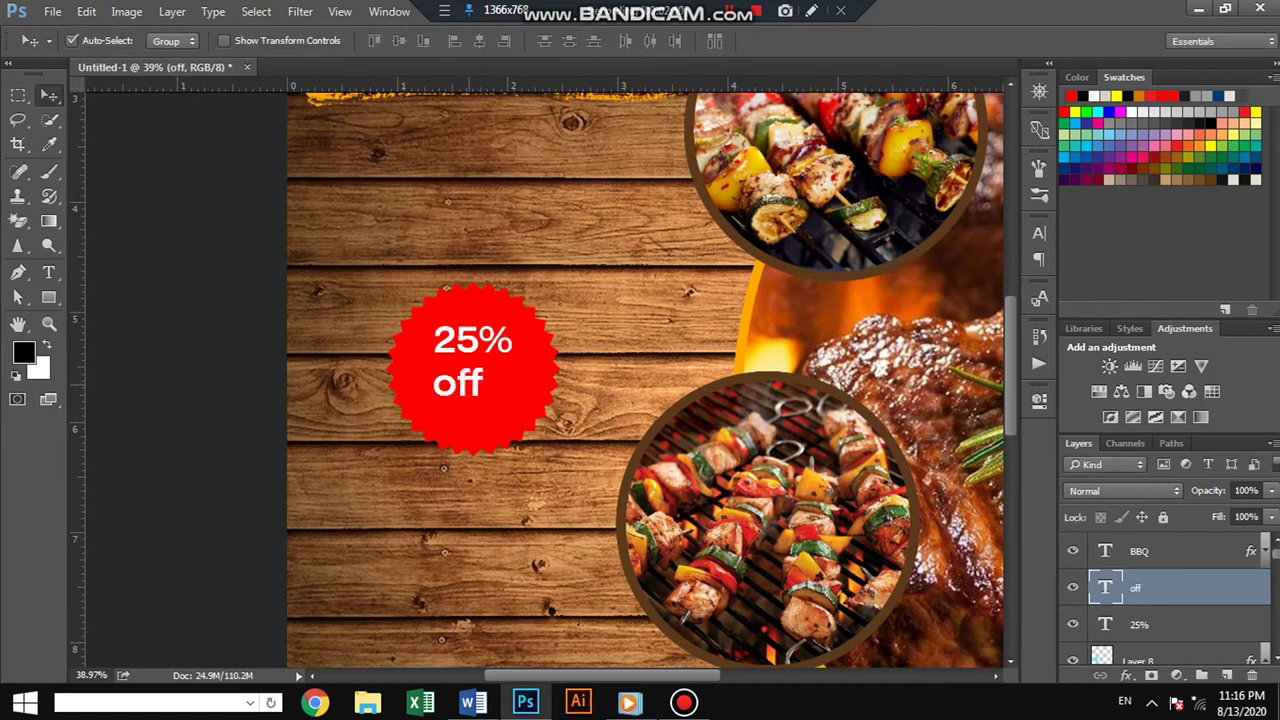
pyautogui.moveTo(494, 351); pyautogui.dragTo(506, 327)
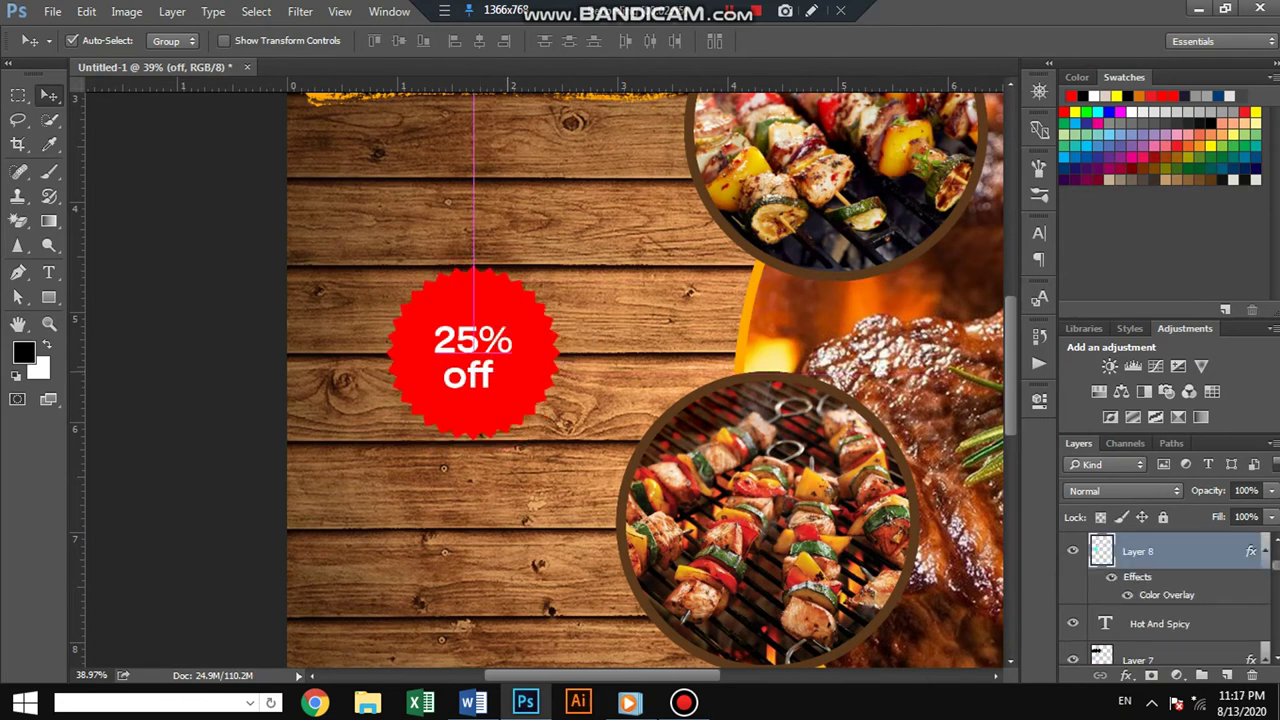
# Step: Shrink the red starburst badge about its centre
pyautogui.hotkey('ctrl', 't')
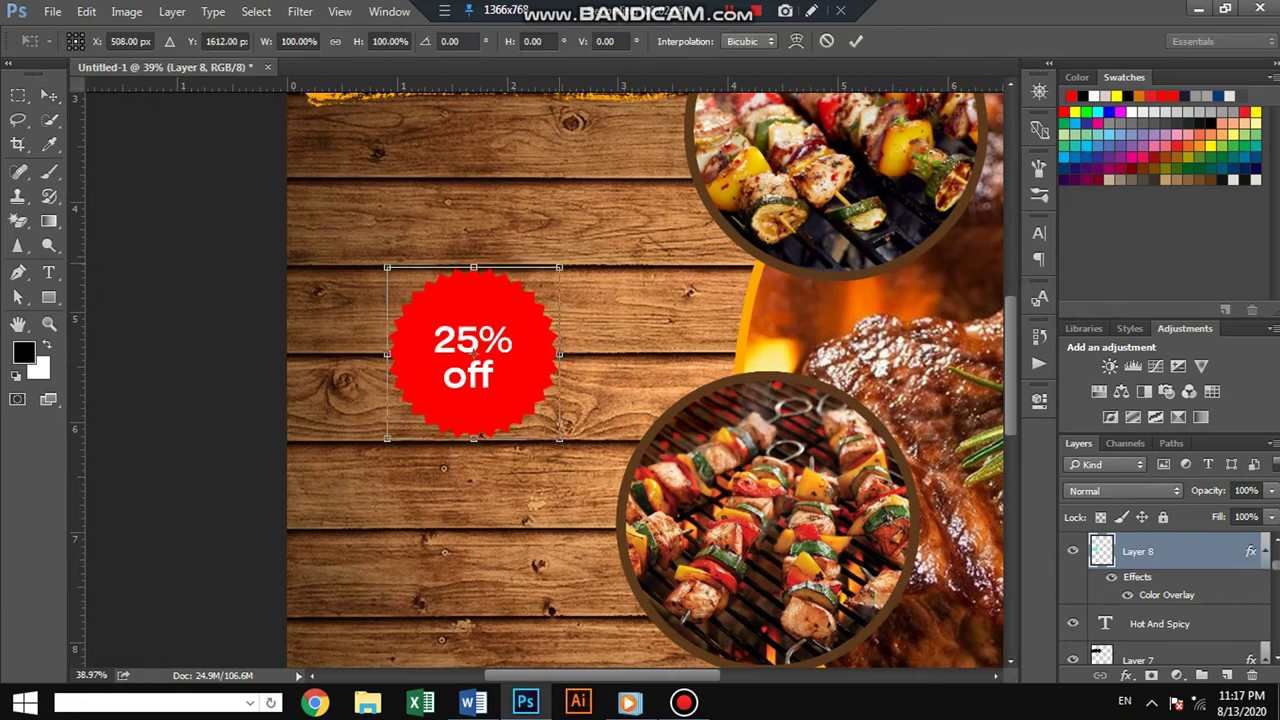
pyautogui.moveTo(558, 266); pyautogui.dragTo(534, 294)
pyautogui.press('Return')
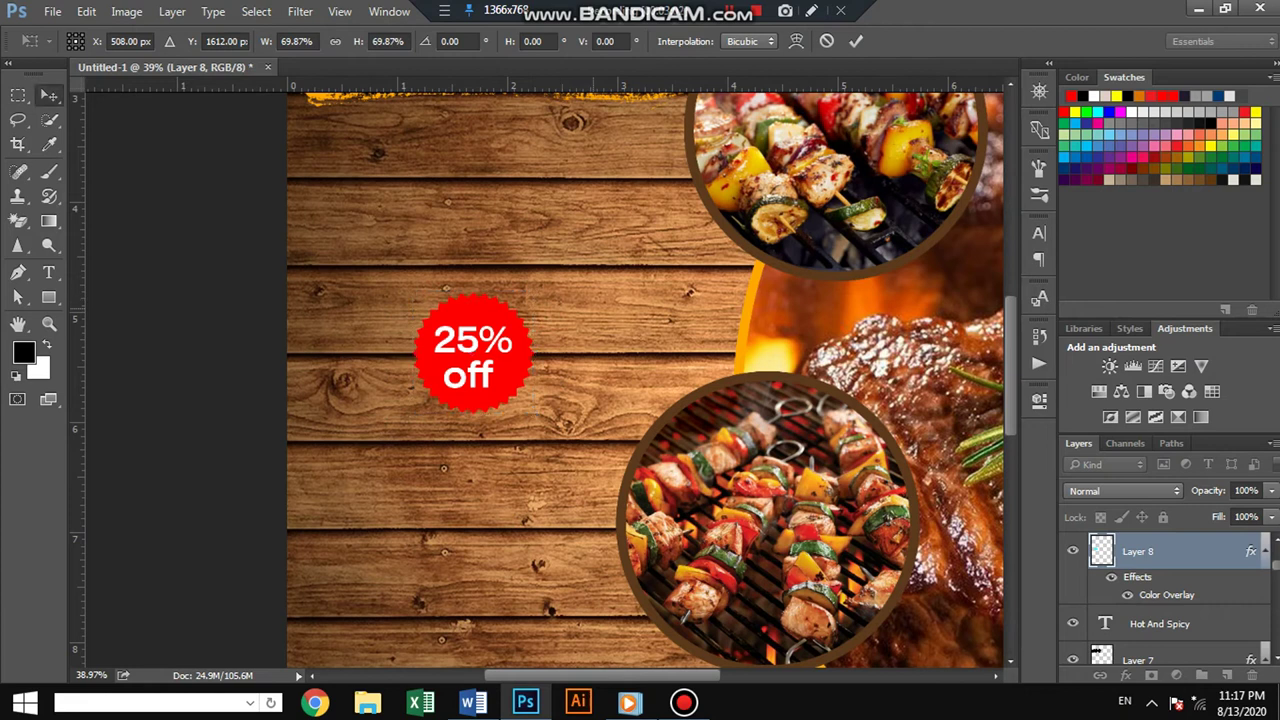
pyautogui.press('ctrl')
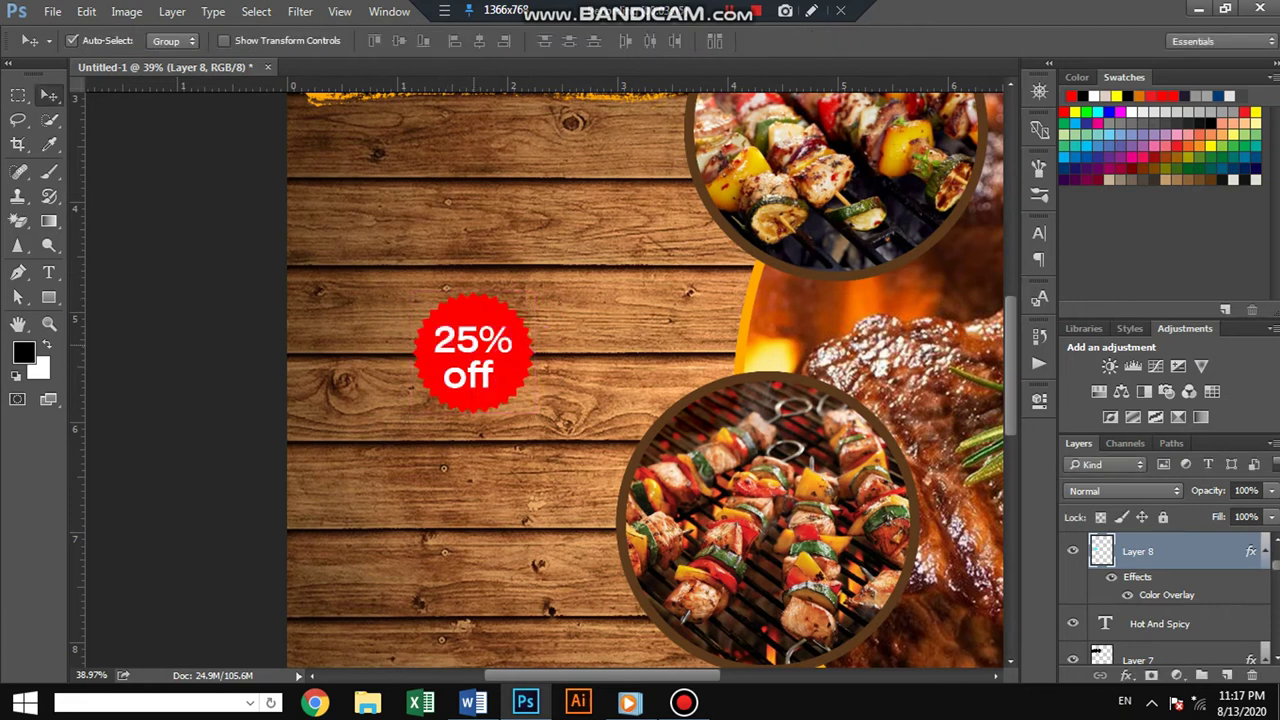
# Step: Move the badge with its 25% and off text onto the top circle, copying it to the middle circle
pyautogui.hotkey('alt', 'shift', ']')
pyautogui.hotkey('alt', 'shift', ']')
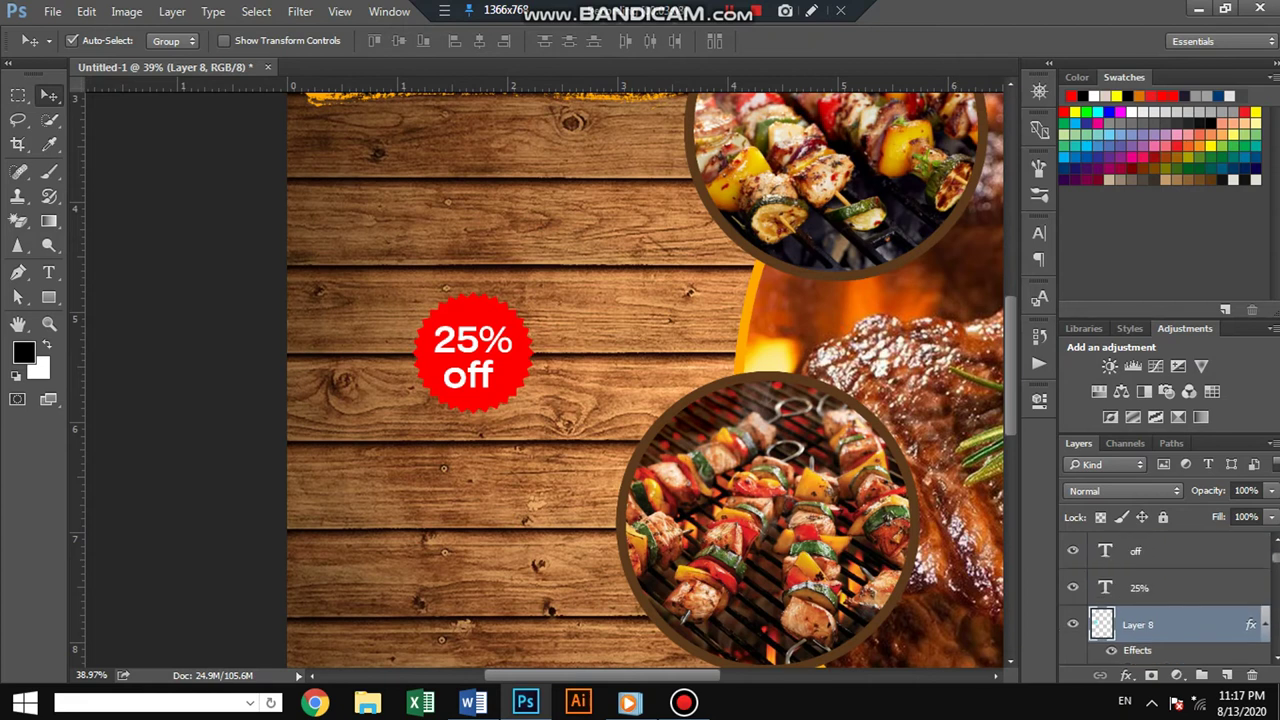
pyautogui.scroll(-5, 788, 466)
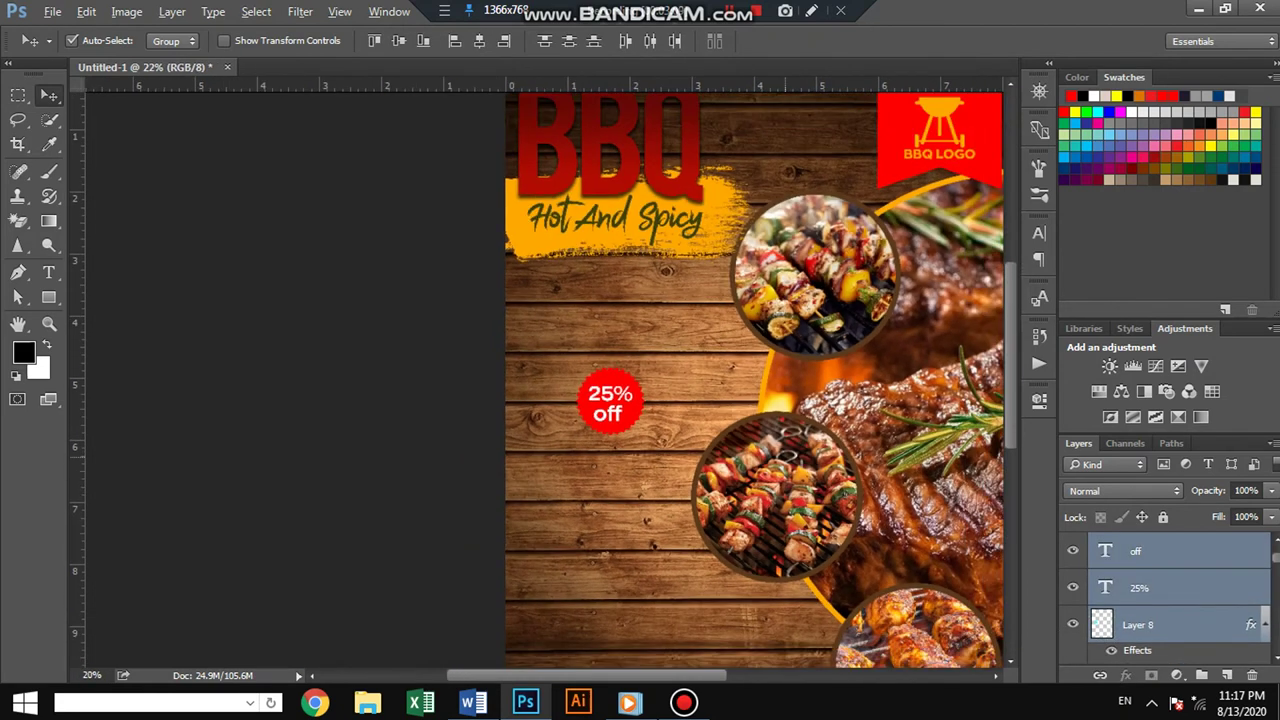
pyautogui.moveTo(641, 410); pyautogui.dragTo(870, 315)
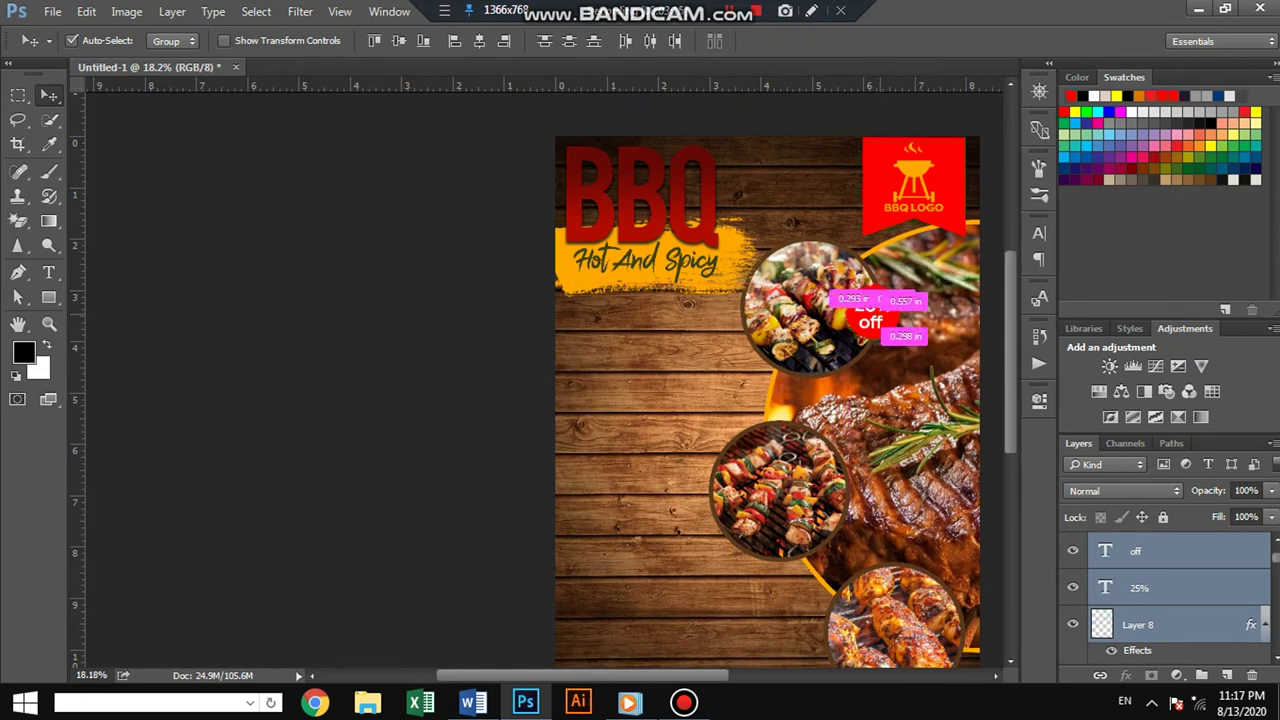
pyautogui.moveTo(870, 318); pyautogui.dragTo(845, 490)
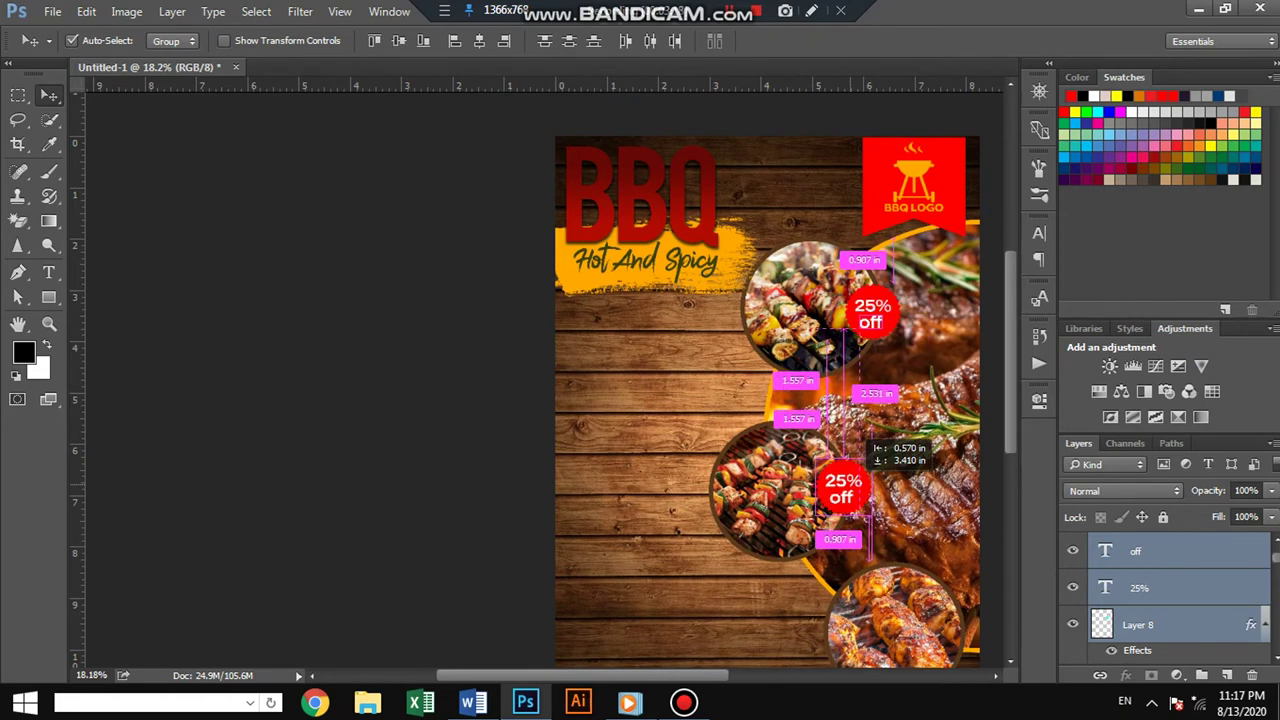
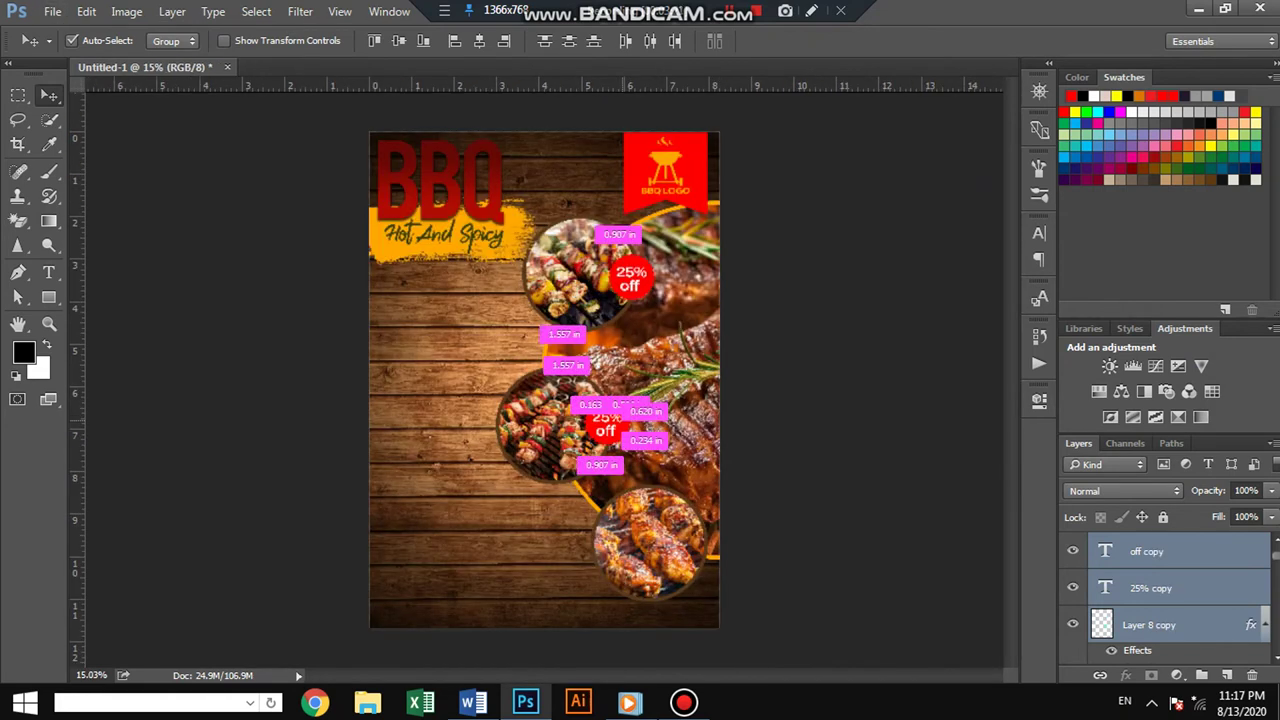
# Step: Place a copy of the 25% off badge on the bottom food circle and save the flyer
pyautogui.moveTo(610, 420); pyautogui.dragTo(655, 585)
pyautogui.scroll(3, 630, 526)
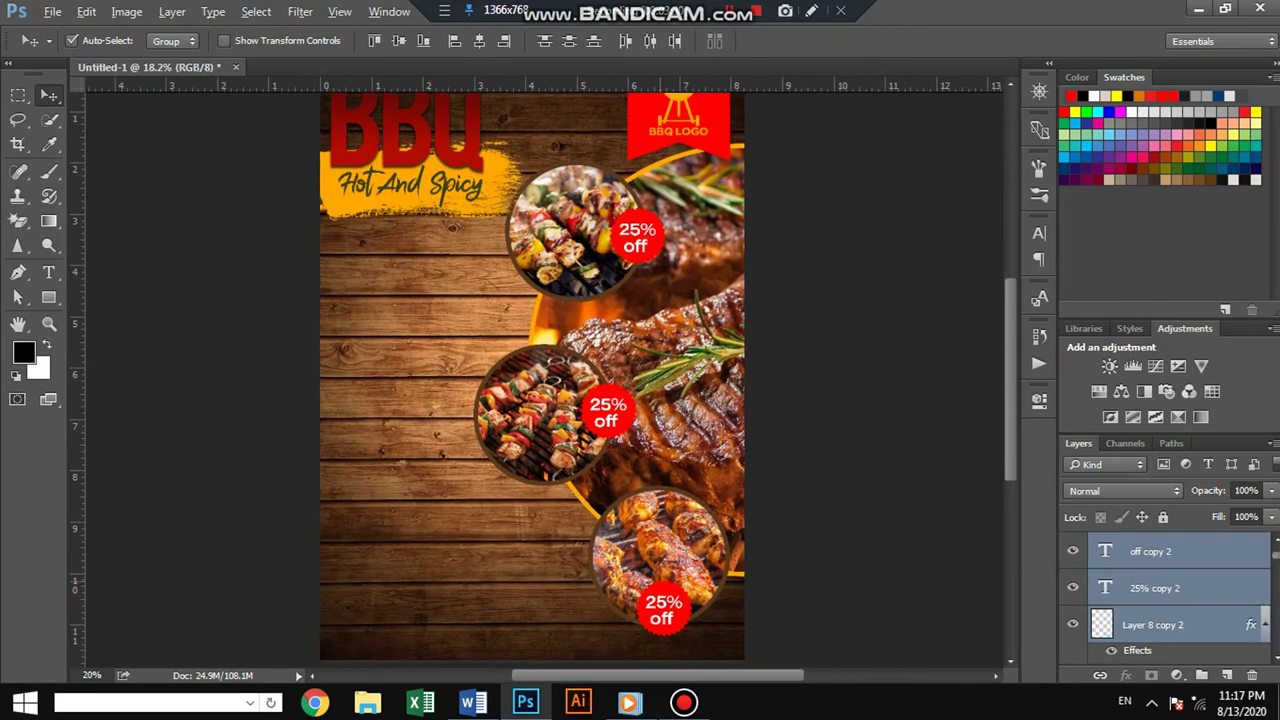
pyautogui.scroll(-1, 655, 585)
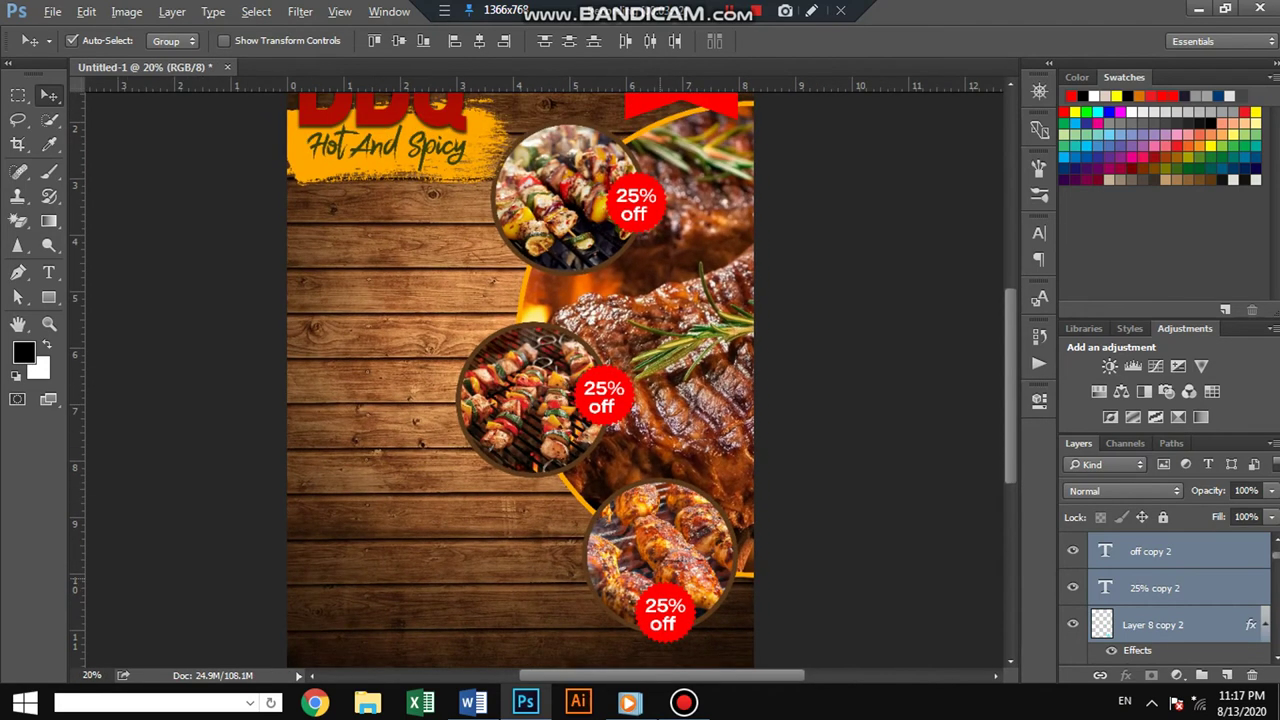
pyautogui.scroll(-1, 655, 585)
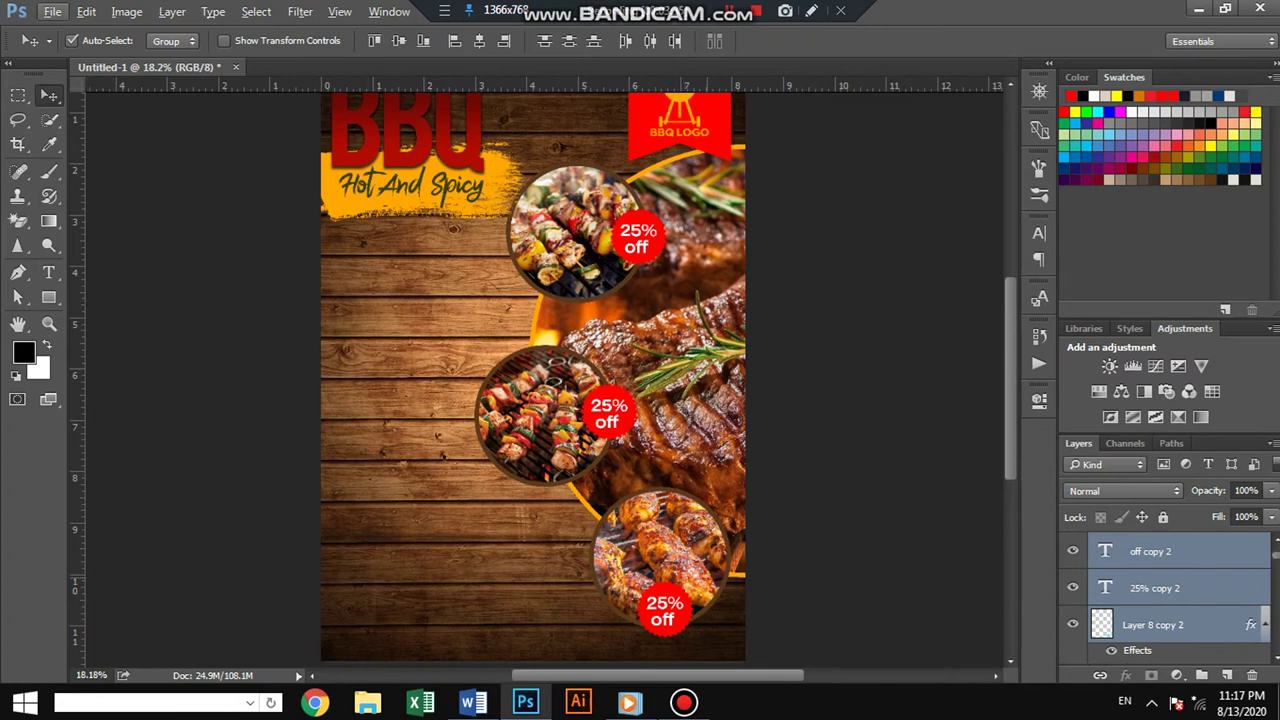
pyautogui.hotkey('ctrl', 's')
# Step: Copy a badge circle onto the wood and give it a #ffa800 orange Color Overlay
pyautogui.moveTo(663, 610); pyautogui.dragTo(373, 320)
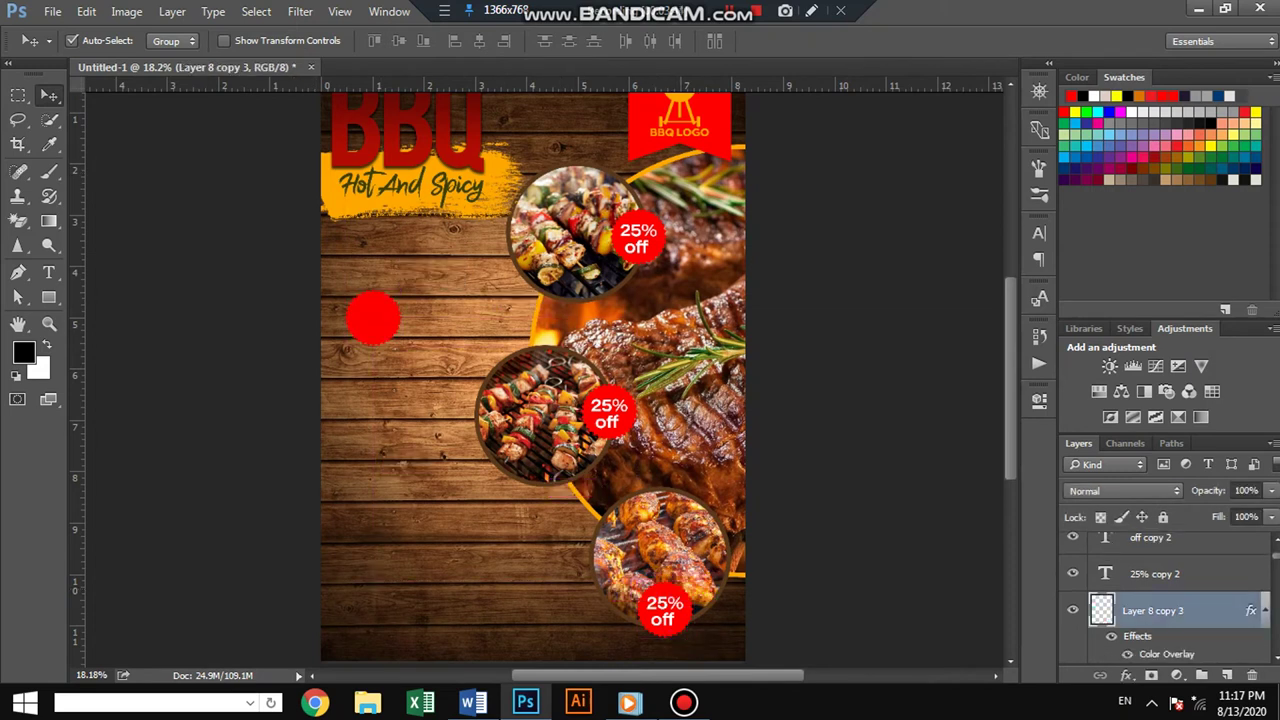
pyautogui.doubleClick(1200, 610)
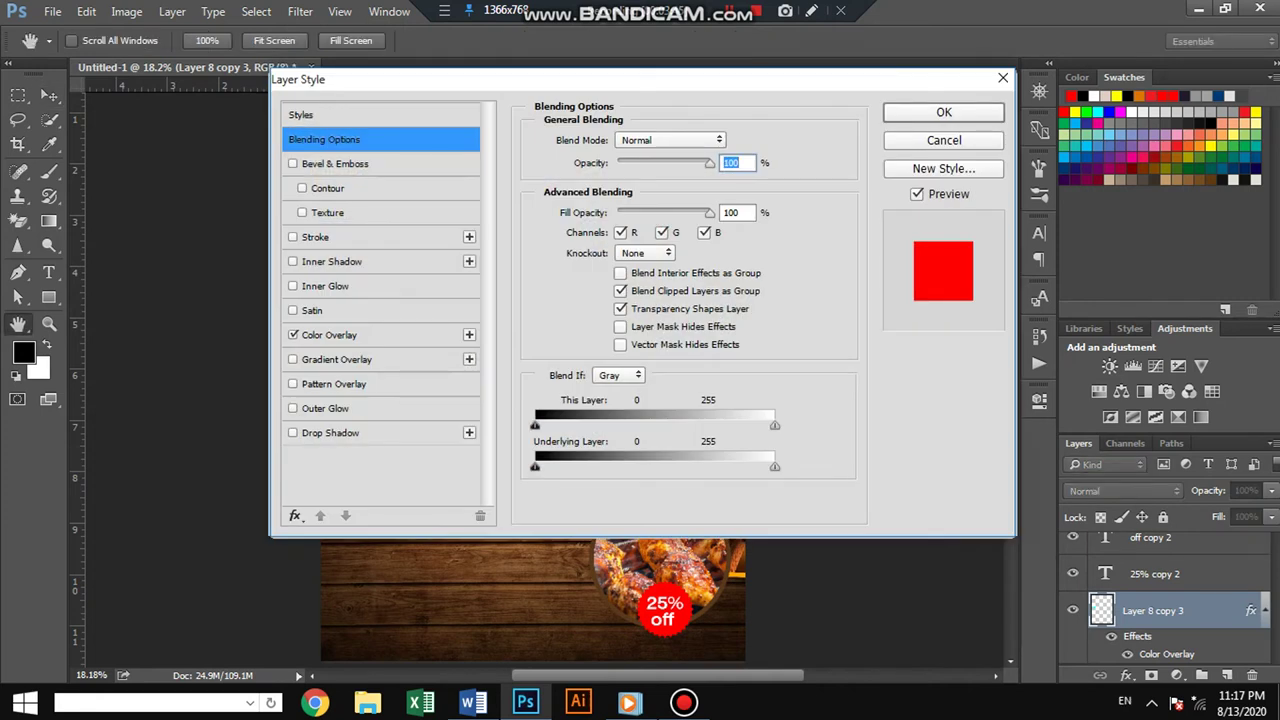
pyautogui.click(329, 335)
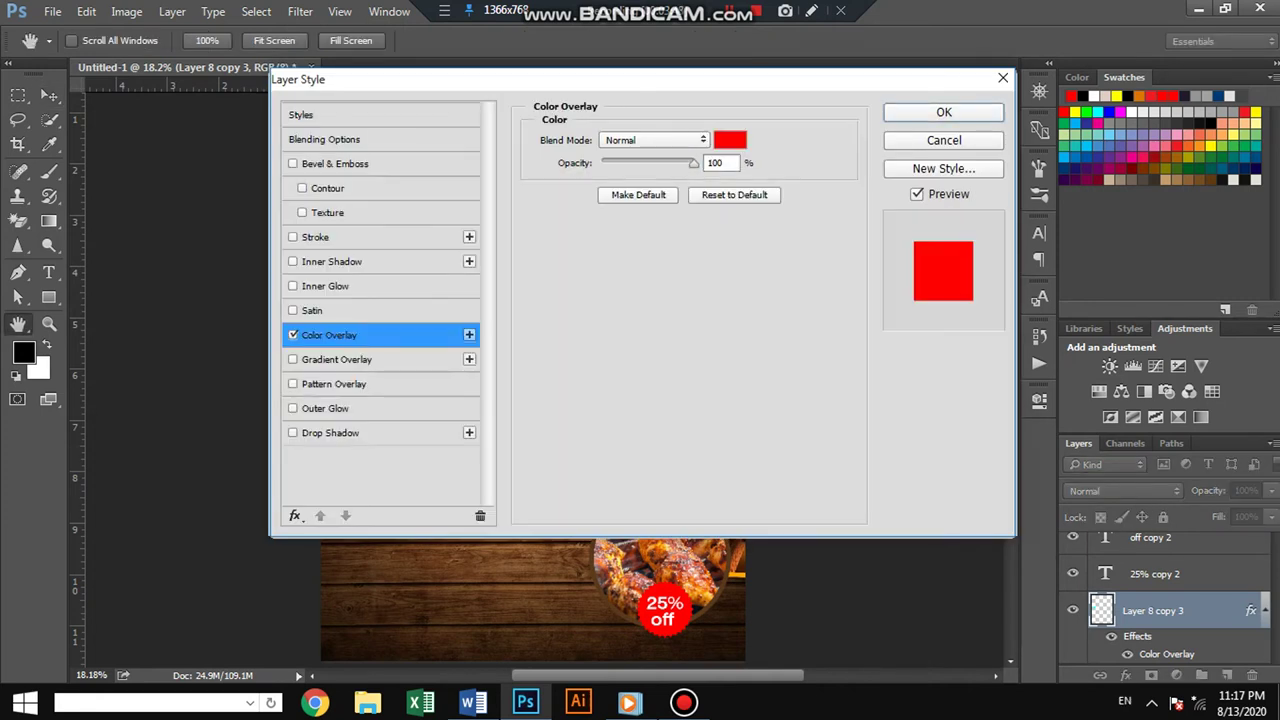
pyautogui.click(729, 140)
pyautogui.write('ffffff')
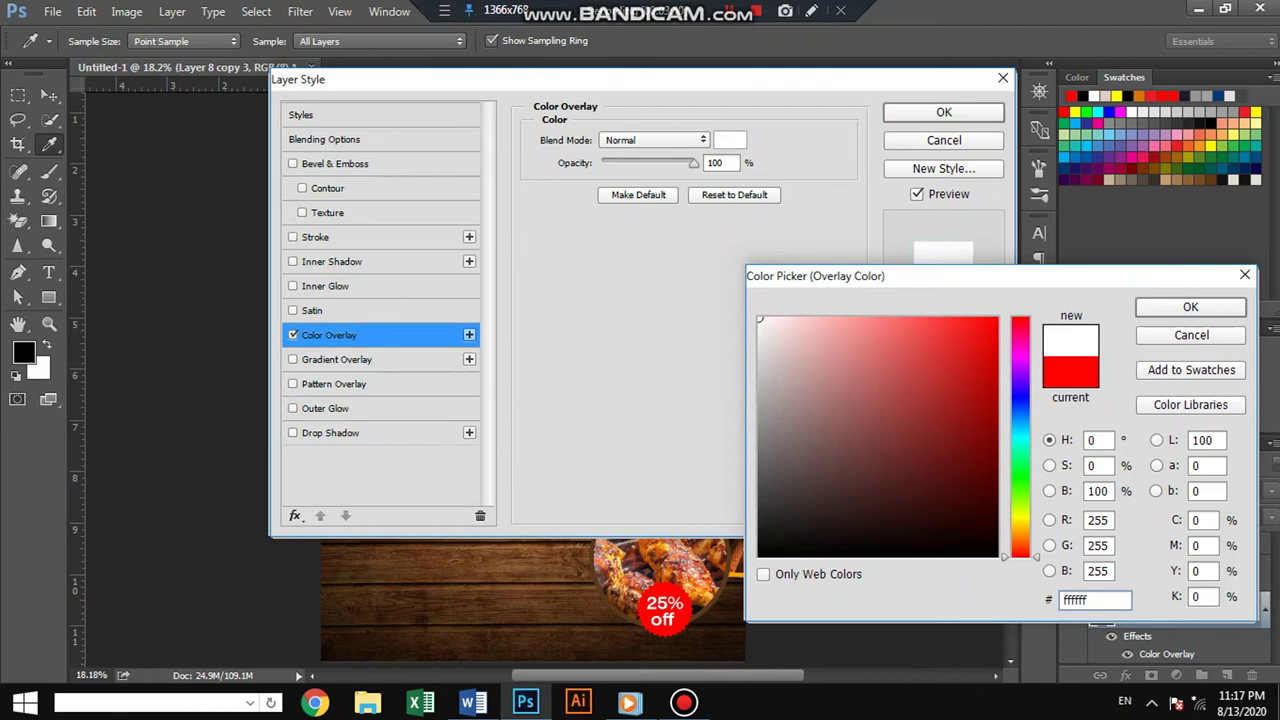
pyautogui.press('Return')
pyautogui.moveTo(400, 79); pyautogui.dragTo(673, 89)
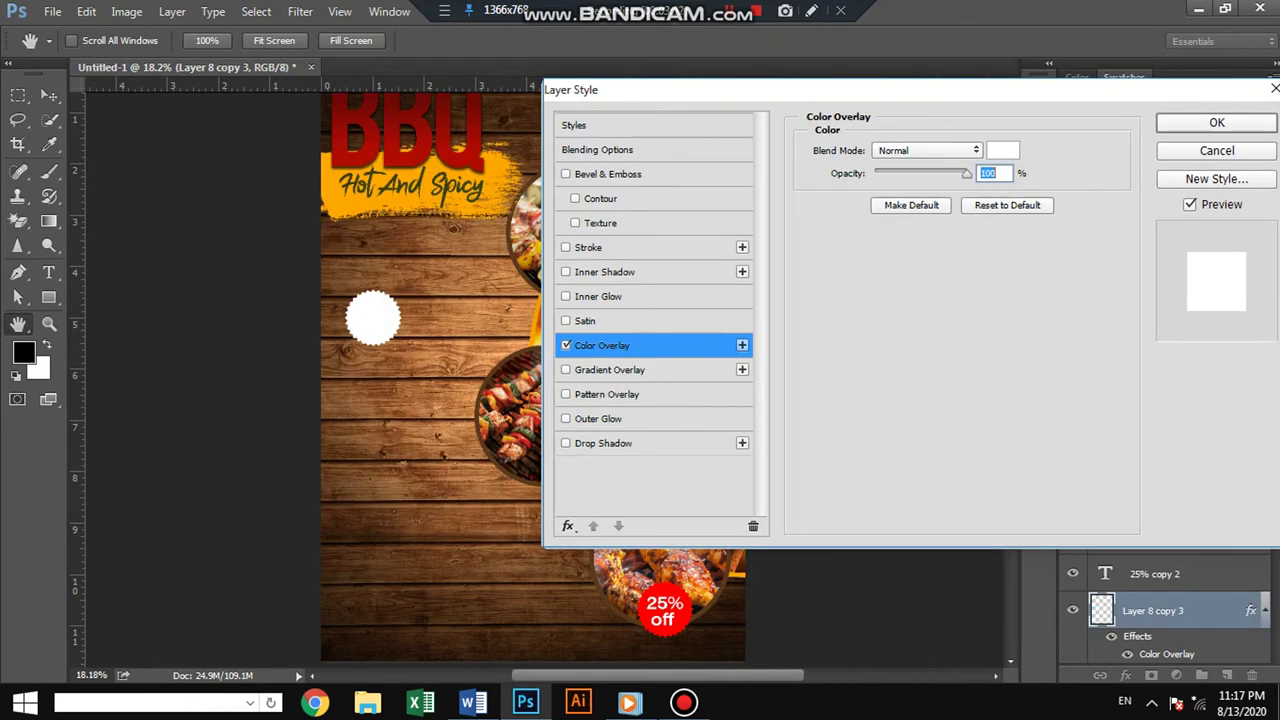
pyautogui.click(1003, 150)
pyautogui.write('ffa800')
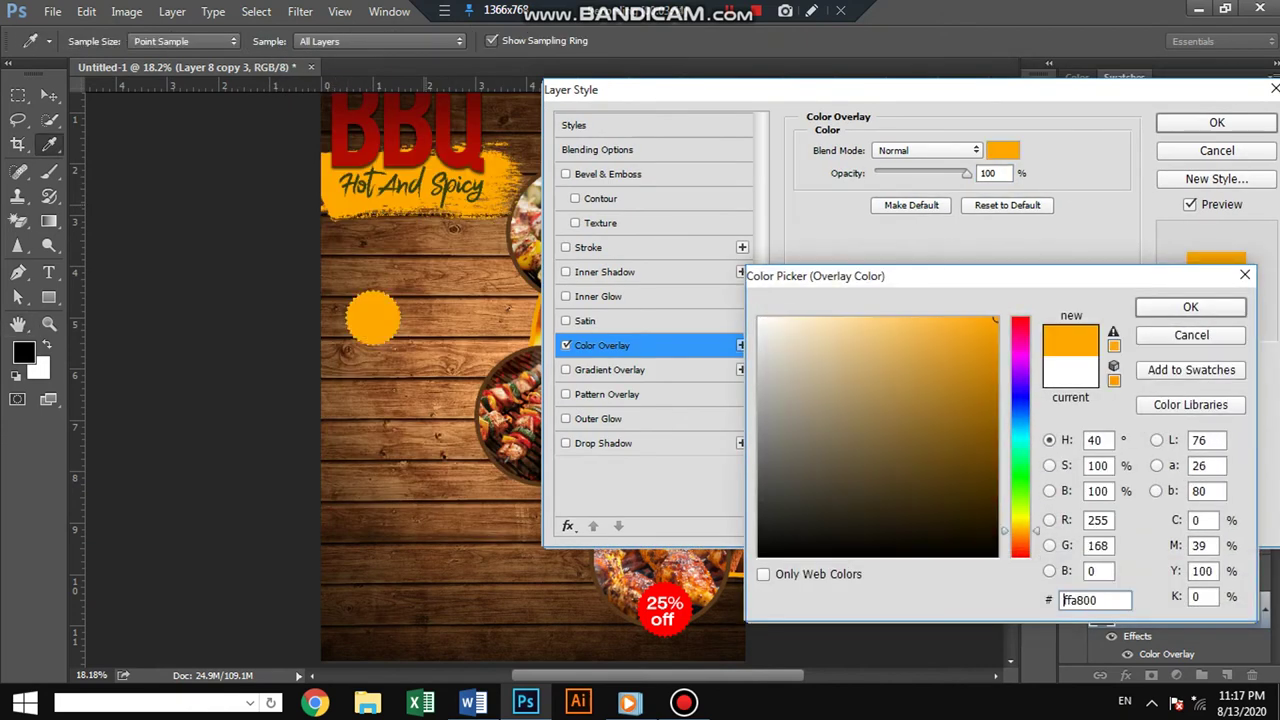
pyautogui.press('Return')
pyautogui.press('Return')
pyautogui.press('v')
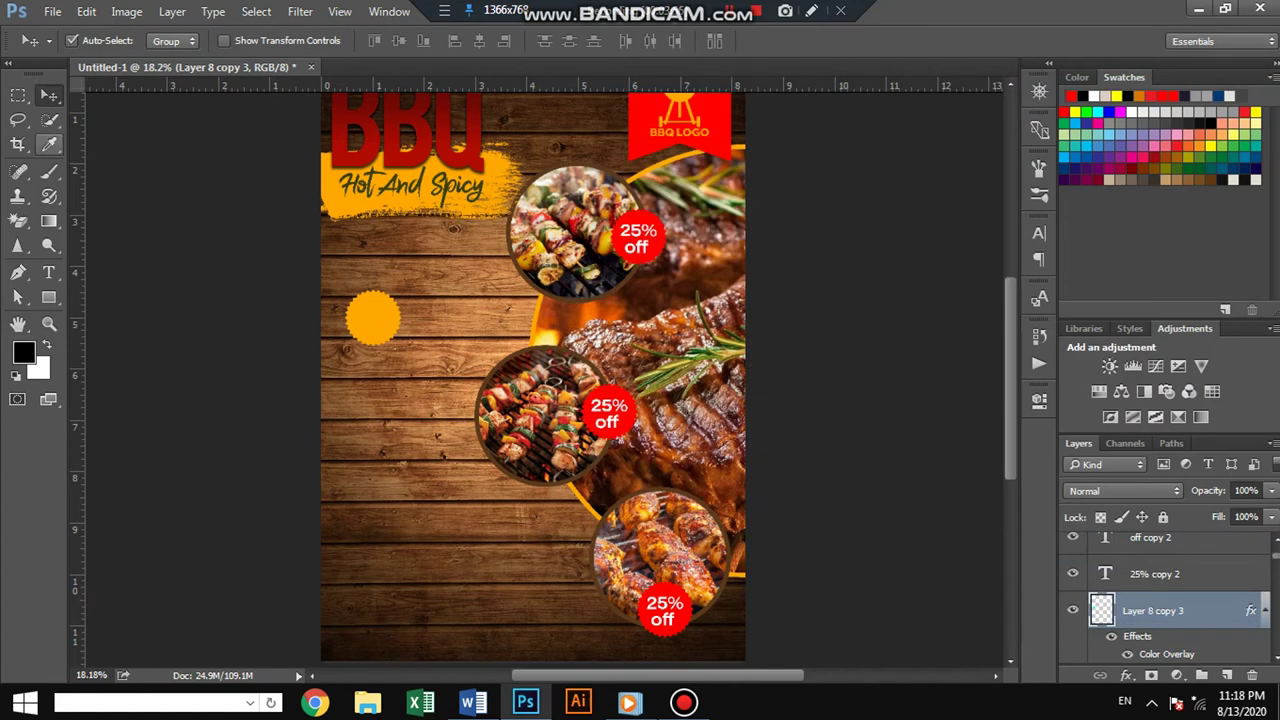
# Step: Shrink the orange circle to about 47% and move it just below the Hot And Spicy banner
pyautogui.hotkey('ctrl', 't')
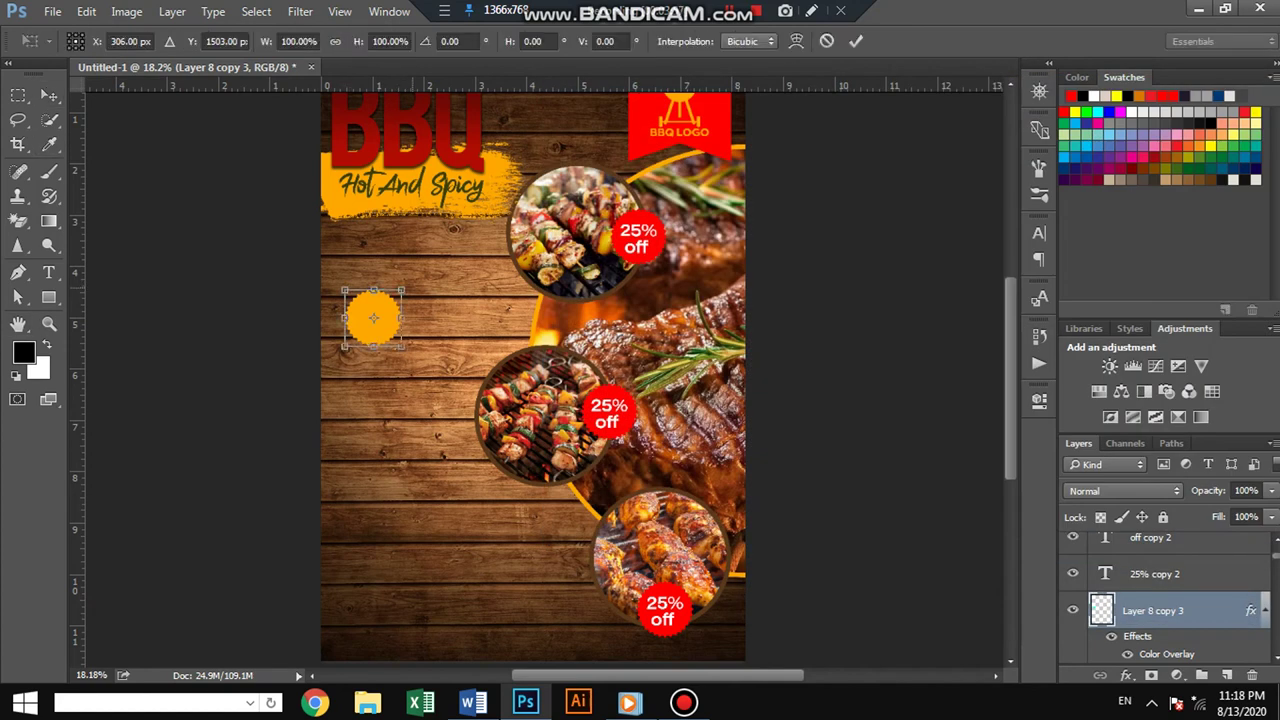
pyautogui.moveTo(400, 290); pyautogui.dragTo(388, 303)
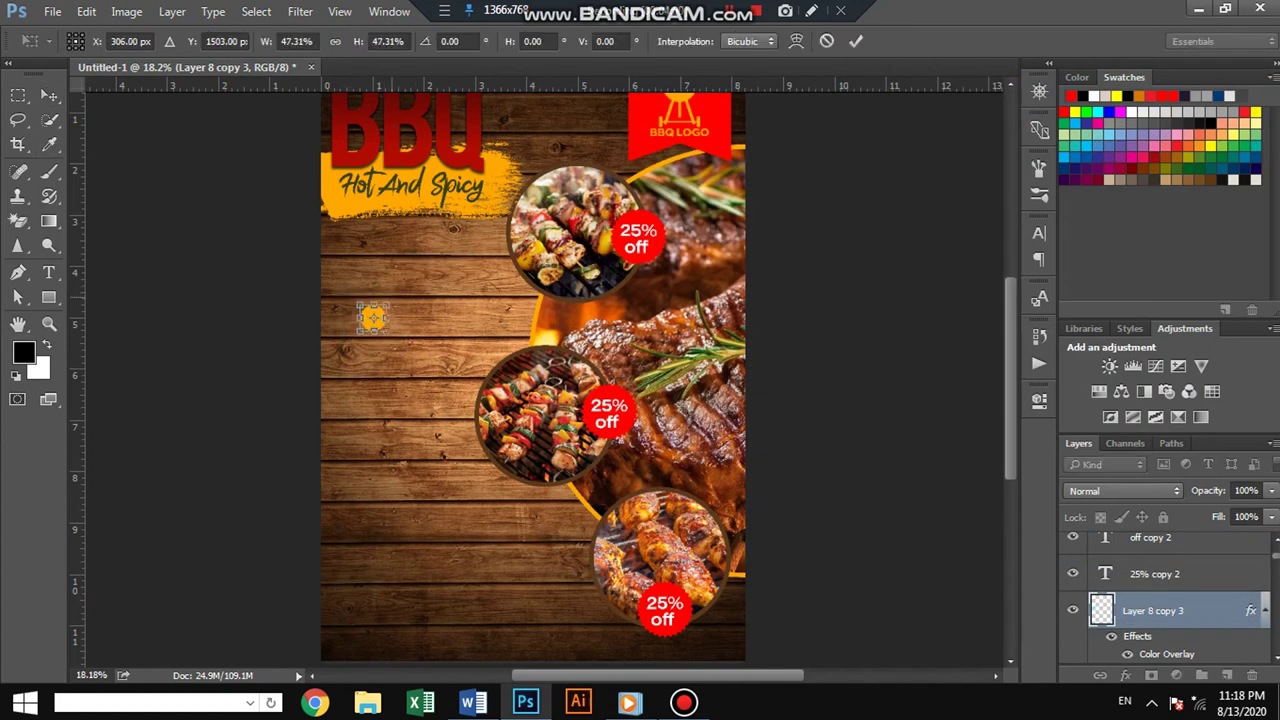
pyautogui.press('Return')
pyautogui.scroll(1, 388, 276)
pyautogui.scroll(2, 388, 276)
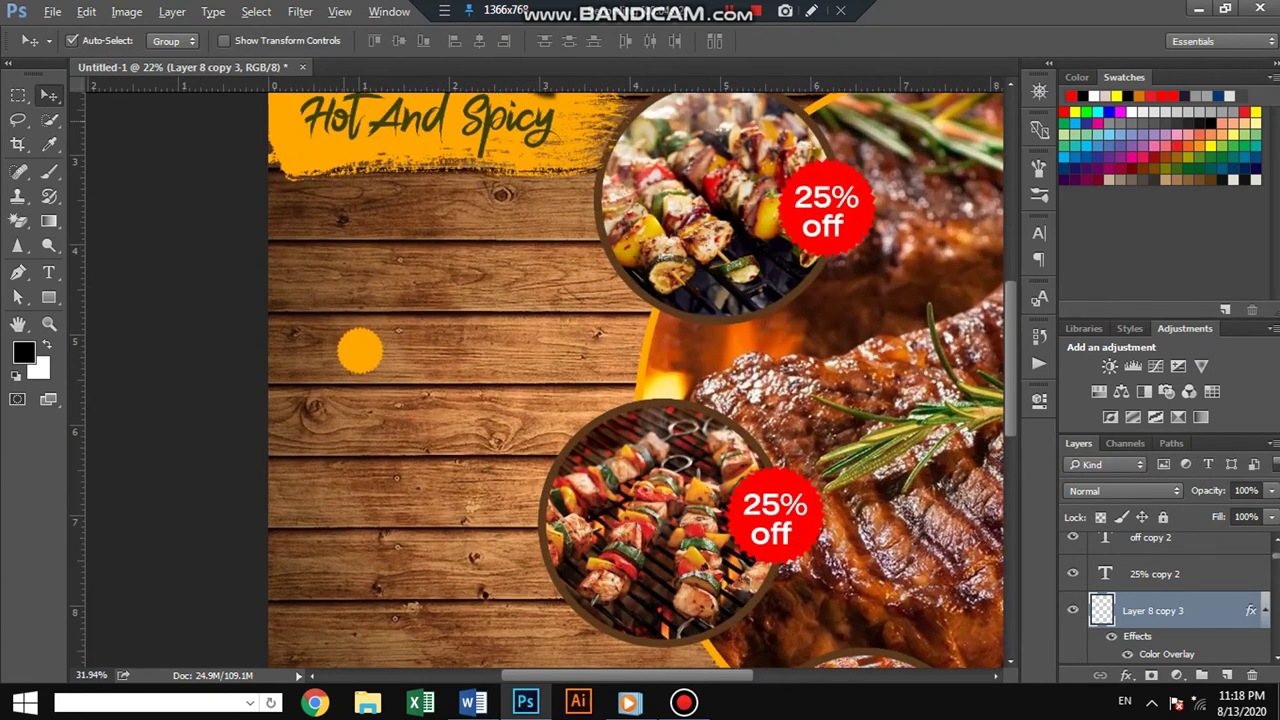
pyautogui.moveTo(360, 350); pyautogui.dragTo(299, 273)
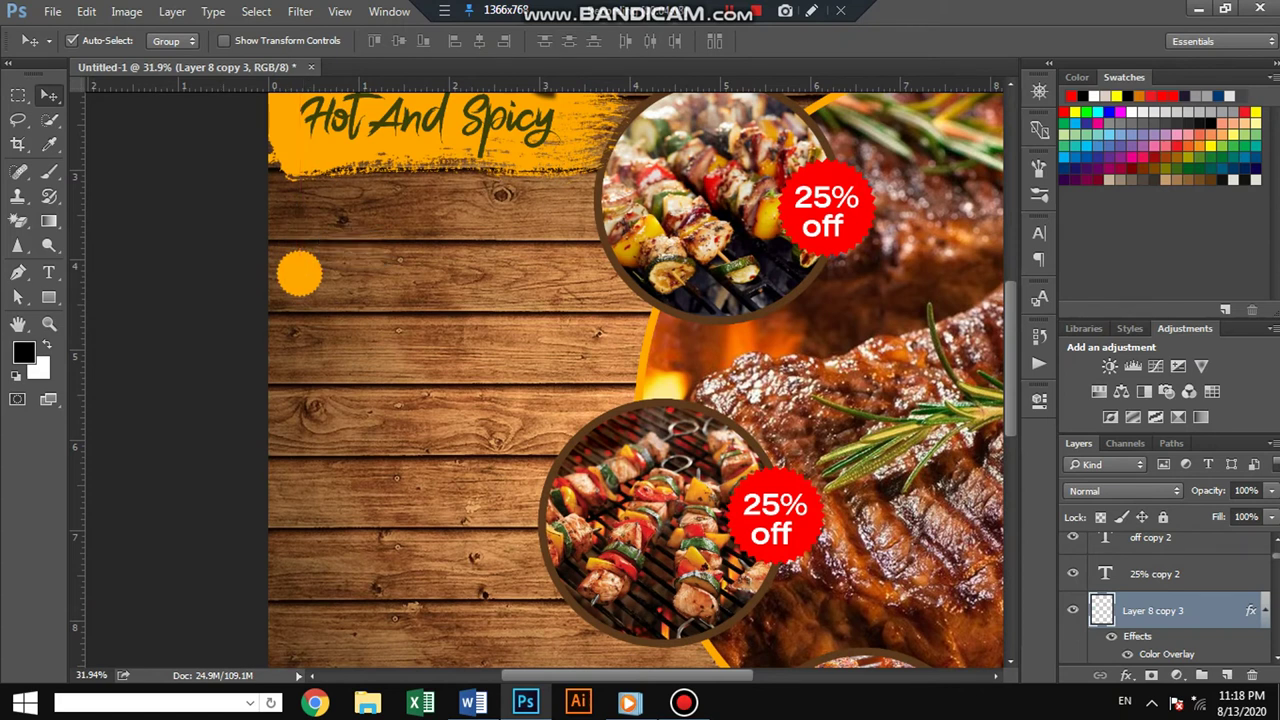
pyautogui.click(48, 272)
pyautogui.click(355, 268)
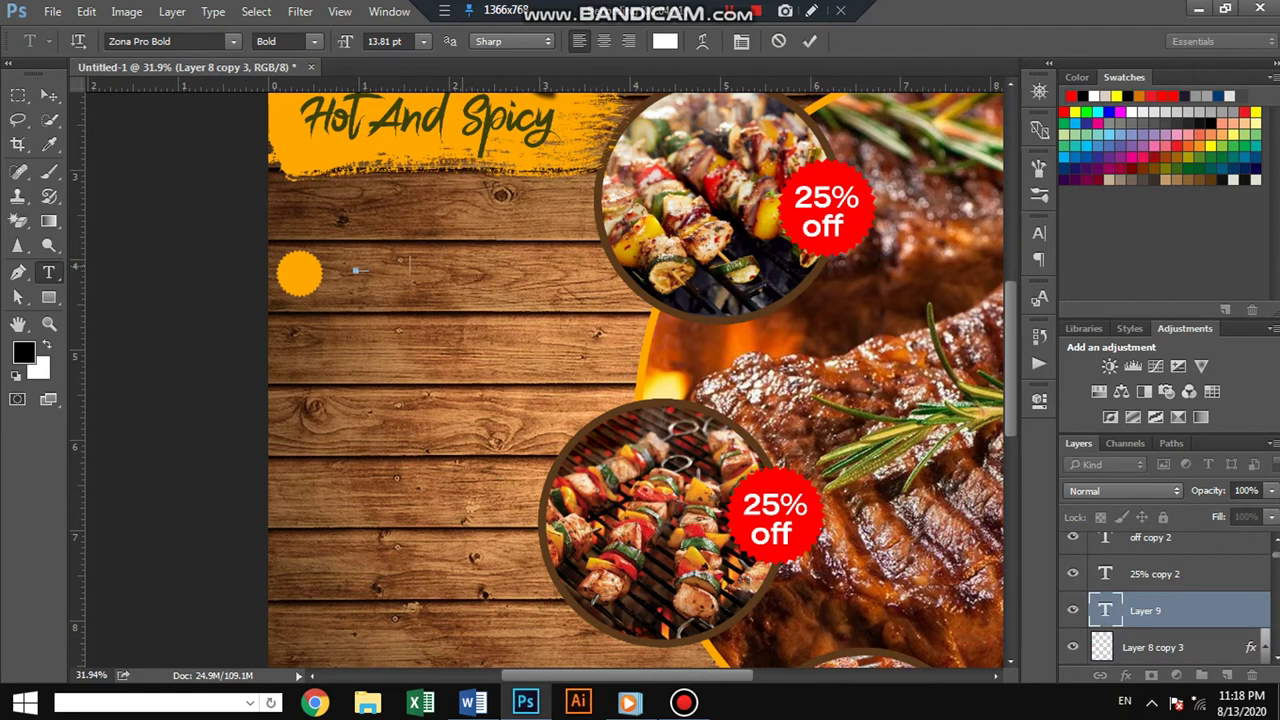
# Step: Type CHICKEN TIKKA right of the orange circle, enlarge it, and nudge it into line
pyautogui.write('CHICJ')
pyautogui.write('EN')
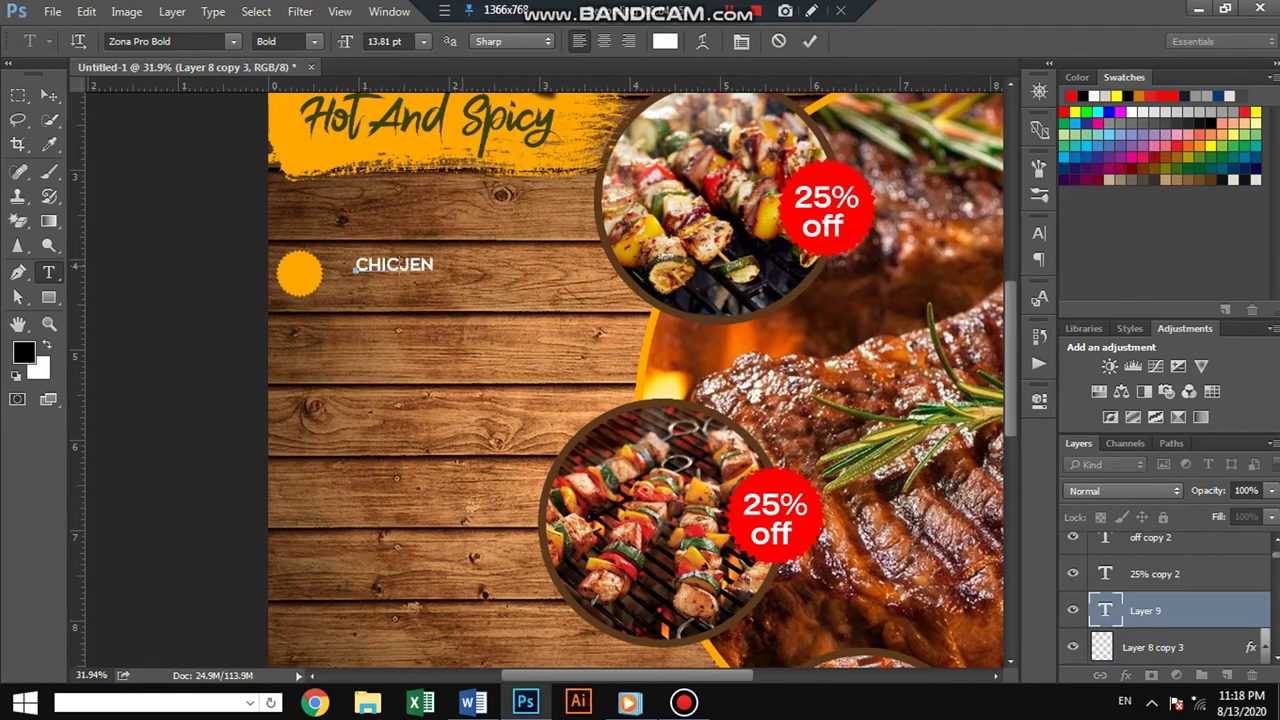
pyautogui.press('BackSpace')
pyautogui.press('BackSpace')
pyautogui.press('BackSpace')
pyautogui.write('KEN')
pyautogui.write(' TI')
pyautogui.write('KKA')
pyautogui.click(49, 95)
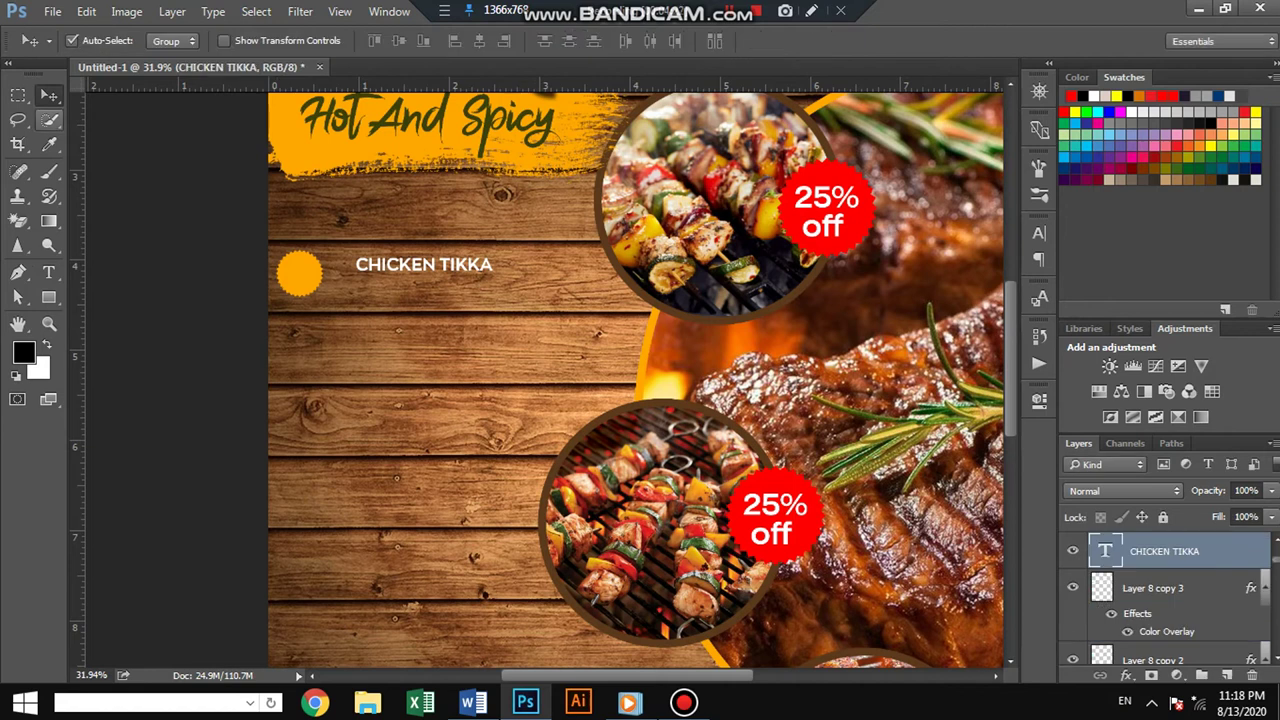
pyautogui.hotkey('ctrl', 't')
pyautogui.moveTo(491, 274); pyautogui.dragTo(539, 272)
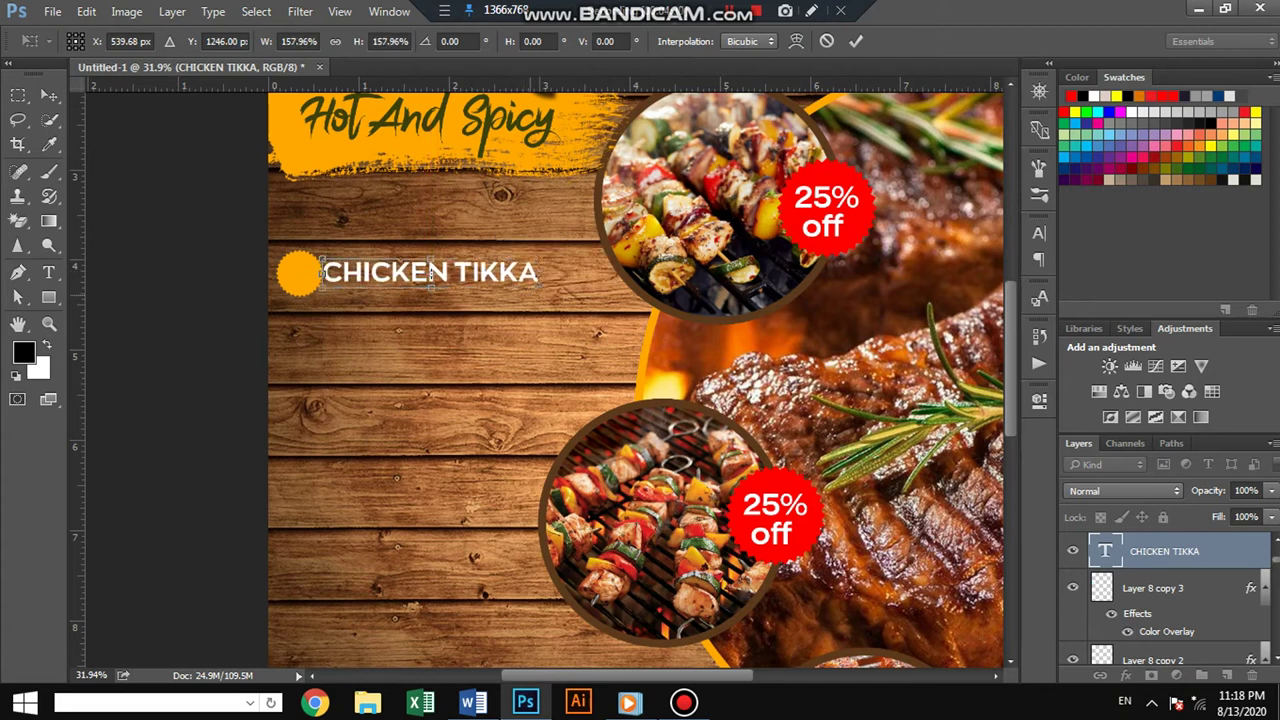
pyautogui.press('Return')
pyautogui.moveTo(430, 272); pyautogui.dragTo(439, 274)
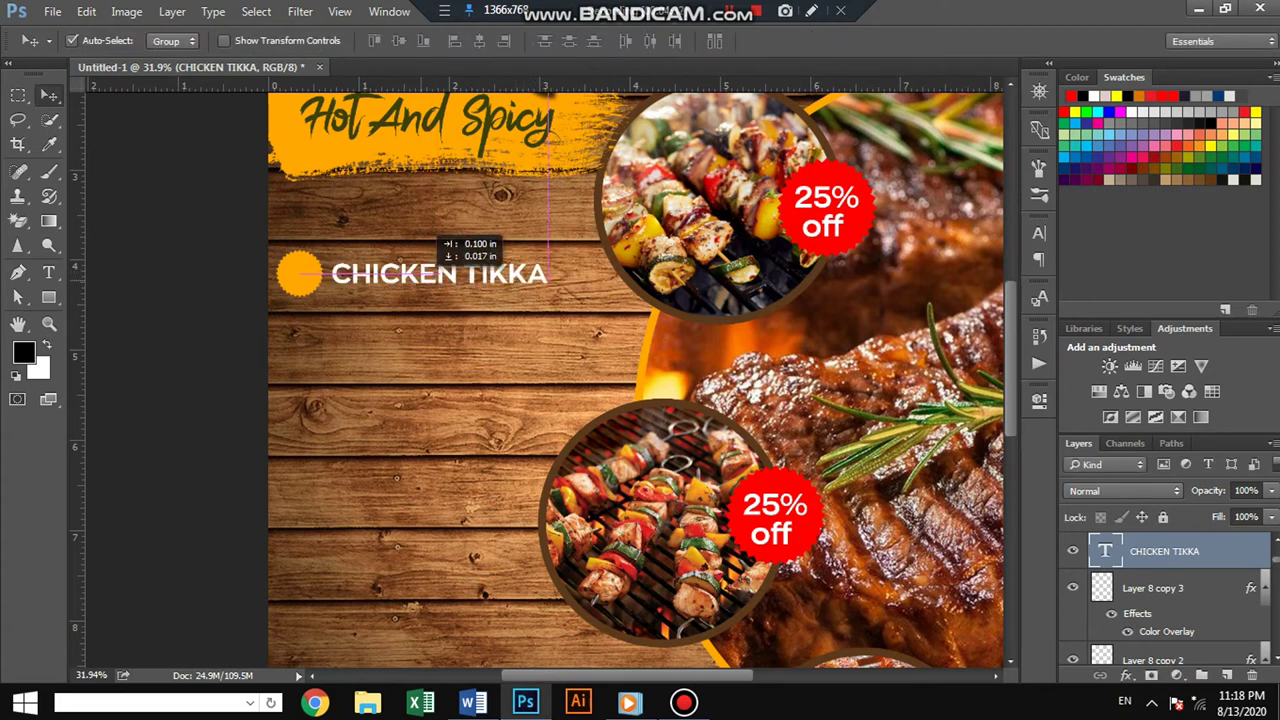
pyautogui.keyDown('ctrl'); pyautogui.click(1160, 588); pyautogui.keyUp('ctrl')
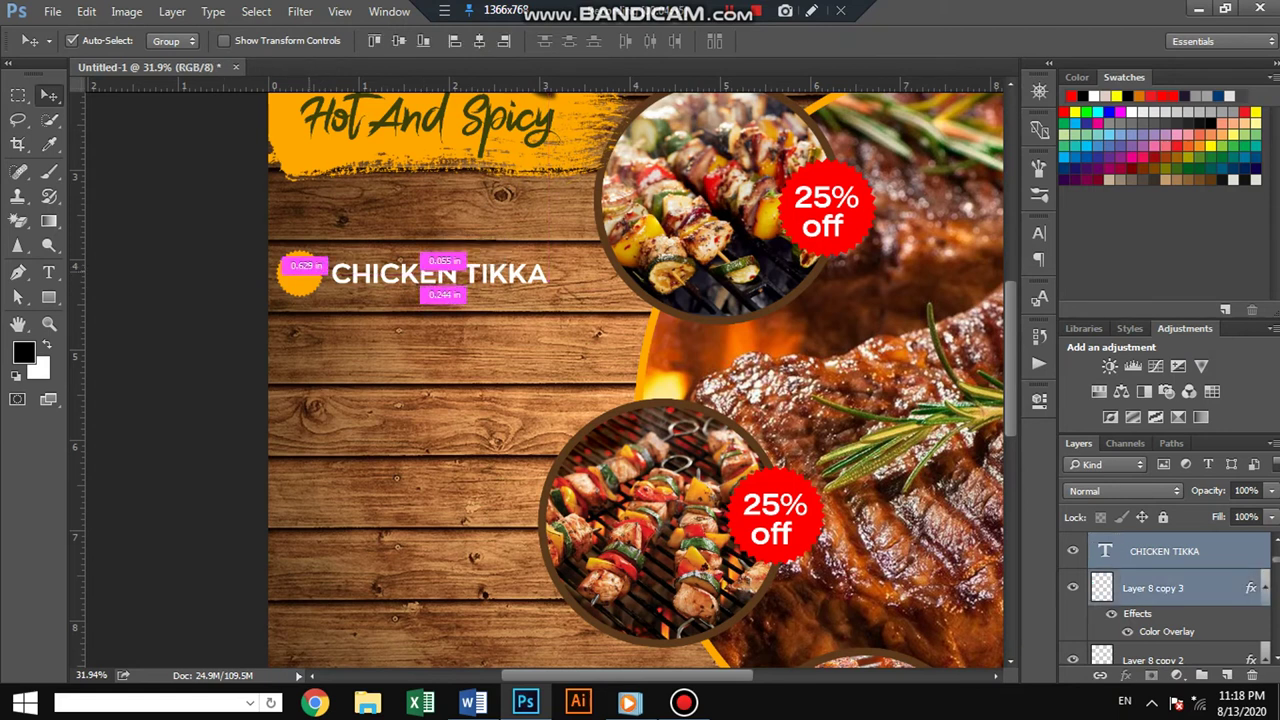
# Step: Duplicate the circle and CHICKEN TIKKA row just below, tightening the gap between rows
pyautogui.moveTo(328, 260); pyautogui.dragTo(328, 335)
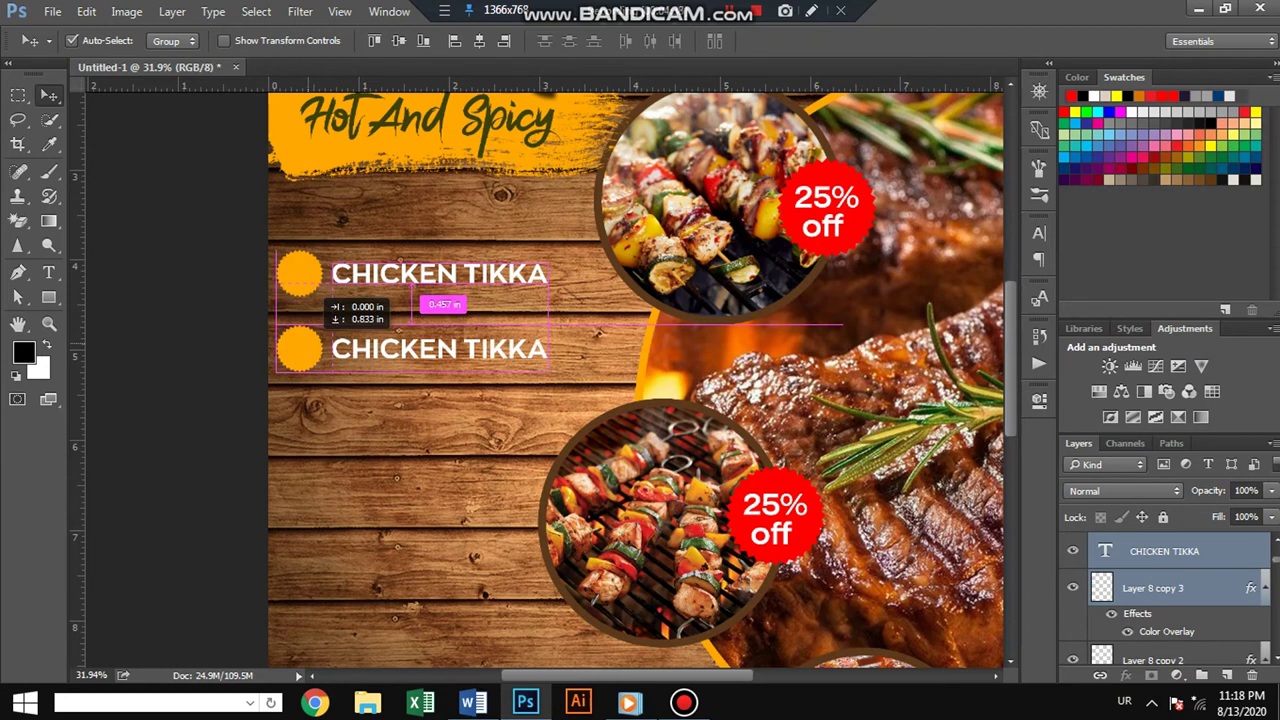
pyautogui.moveTo(412, 320); pyautogui.dragTo(412, 312)
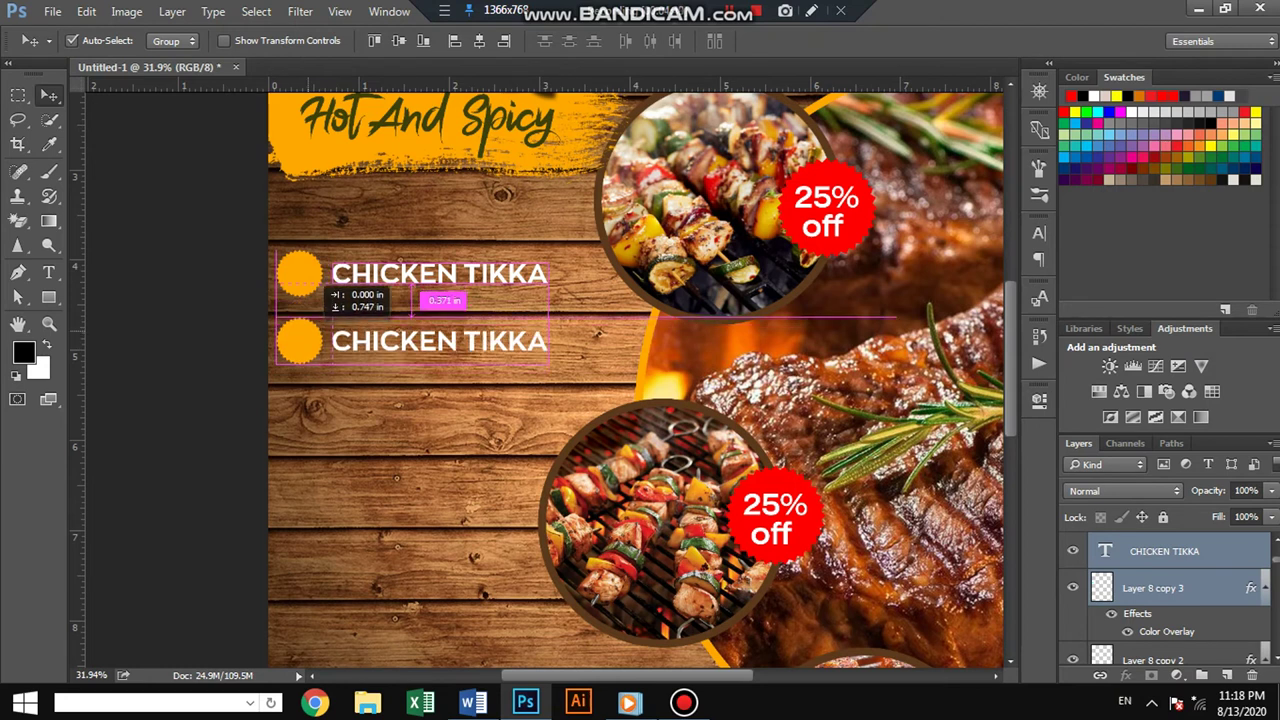
pyautogui.moveTo(412, 312); pyautogui.dragTo(412, 320)
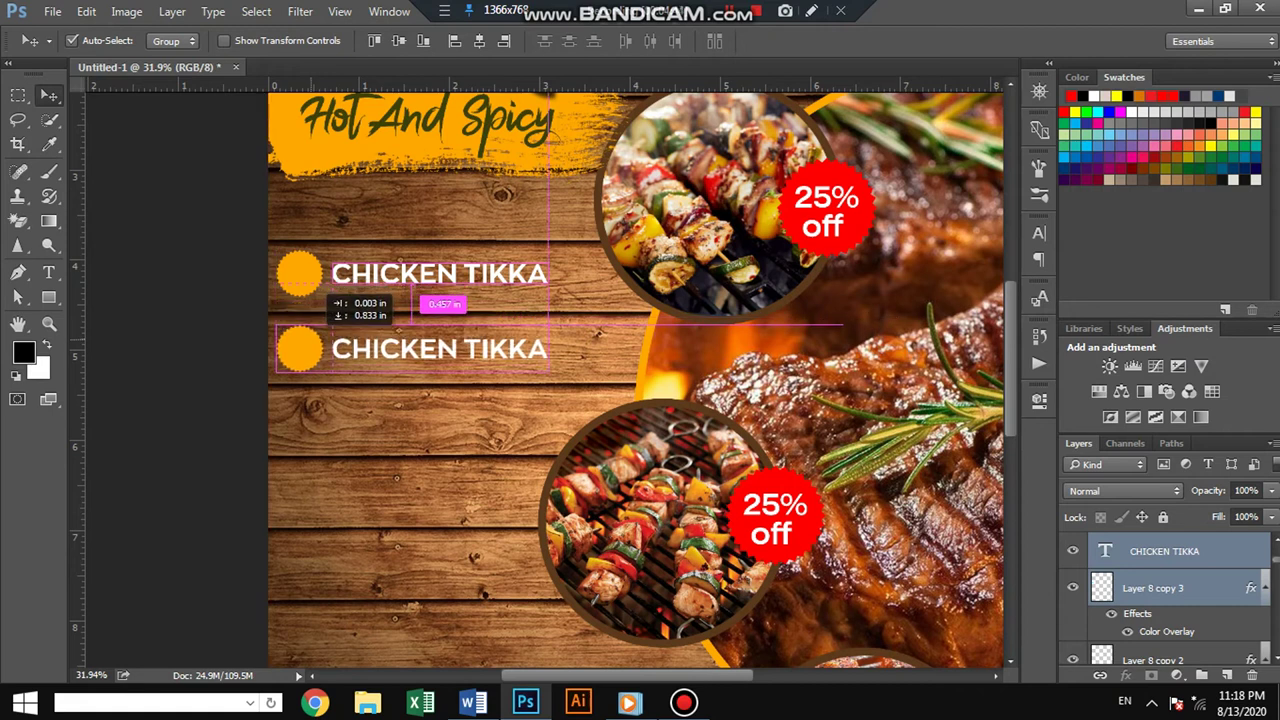
pyautogui.moveTo(412, 320)
pyautogui.mouseDown()
pyautogui.moveTo(412, 296)
pyautogui.moveTo(412, 312)
pyautogui.mouseUp()
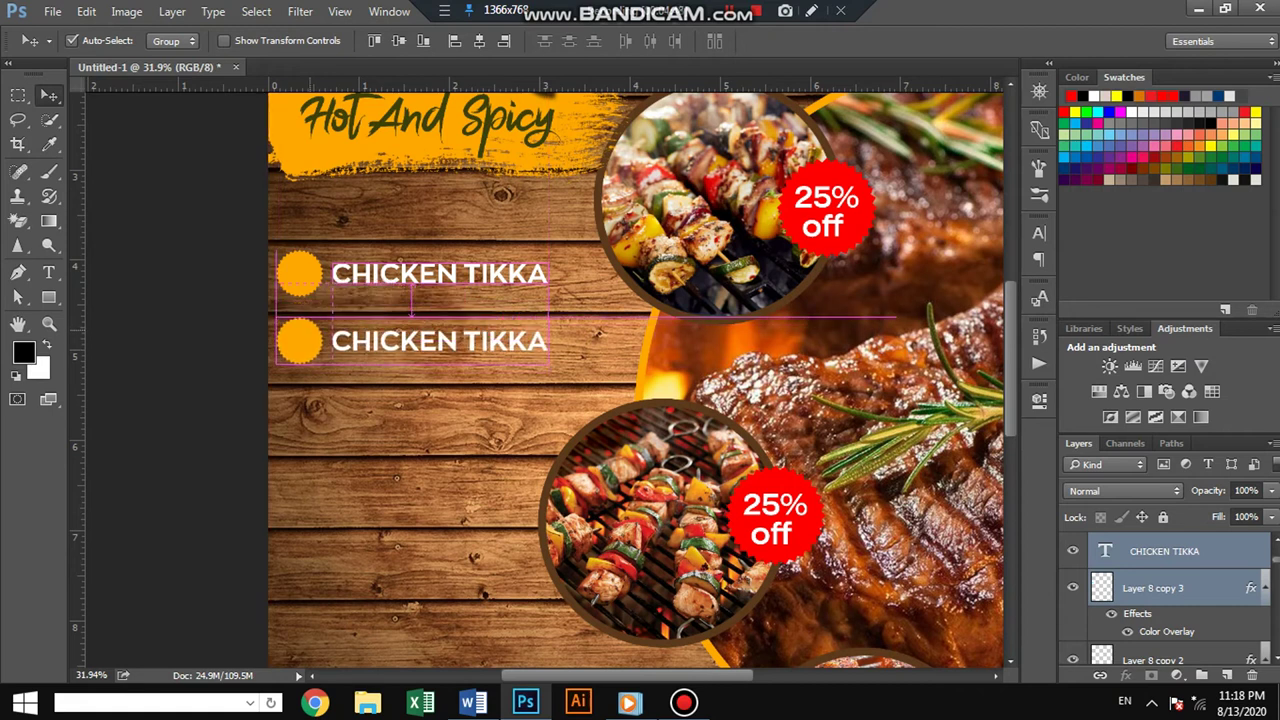
# Step: Change the copied line's text to CHICKEN ROAST and select its circle and text
pyautogui.press('t')
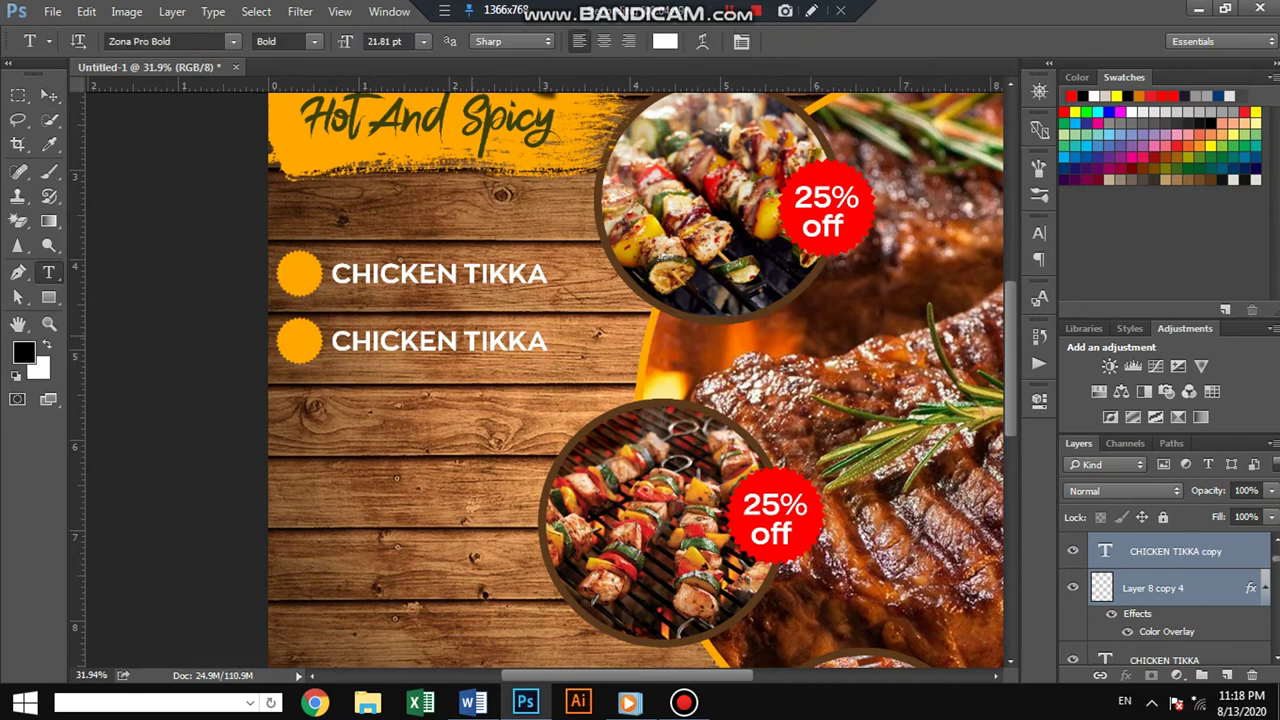
pyautogui.doubleClick(505, 340)
pyautogui.press('Right')
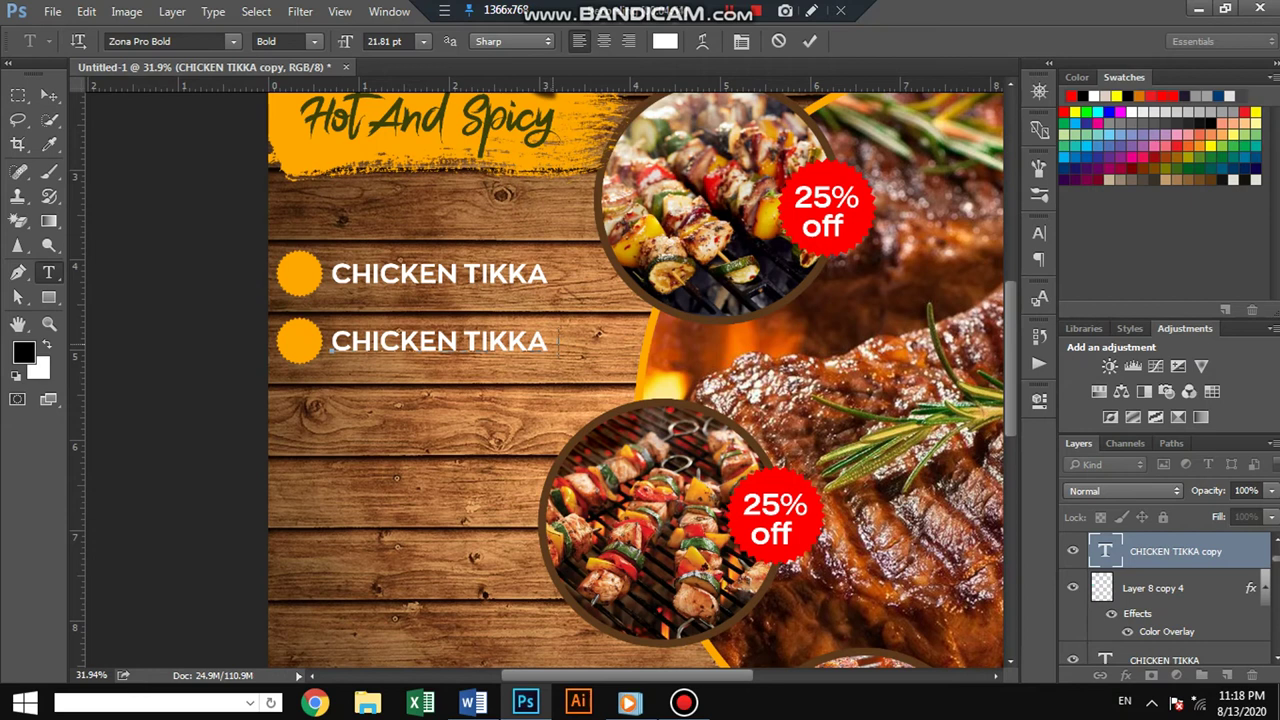
pyautogui.press('BackSpace')
pyautogui.press('BackSpace')
pyautogui.press('BackSpace')
pyautogui.write('ROAST')
pyautogui.hotkey('ctrl', 'Return')
pyautogui.press('v')
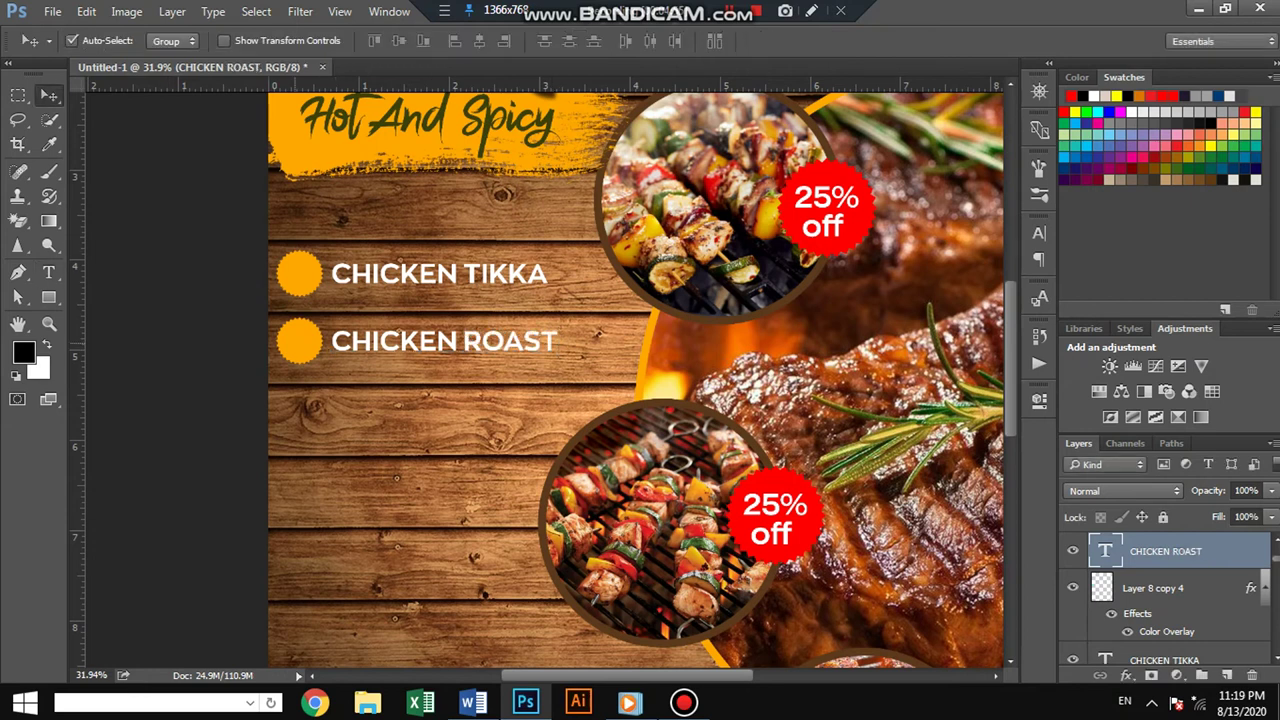
pyautogui.click(1153, 588)
pyautogui.keyDown('shift'); pyautogui.click(1165, 551); pyautogui.keyUp('shift')
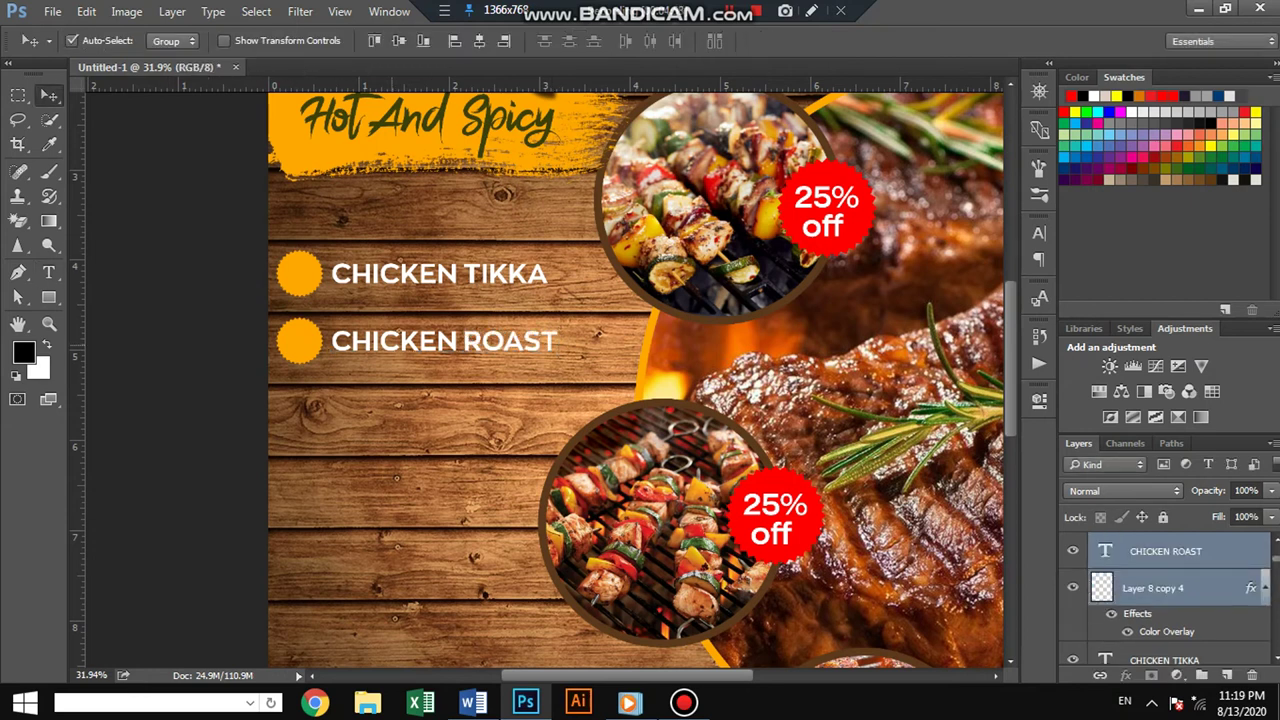
# Step: Copy the CHICKEN ROAST row down as a third line and rename it CHICKEN BBQ
pyautogui.moveTo(440, 341); pyautogui.dragTo(440, 409)
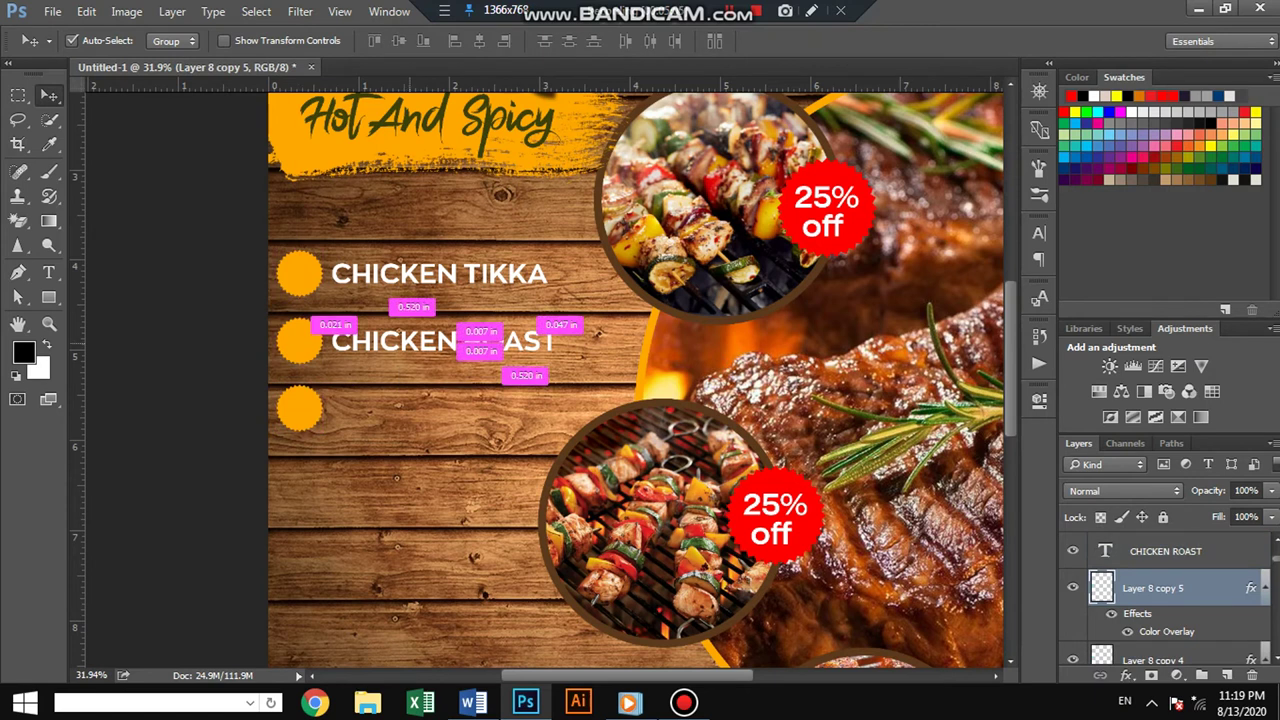
pyautogui.moveTo(445, 341); pyautogui.dragTo(448, 408)
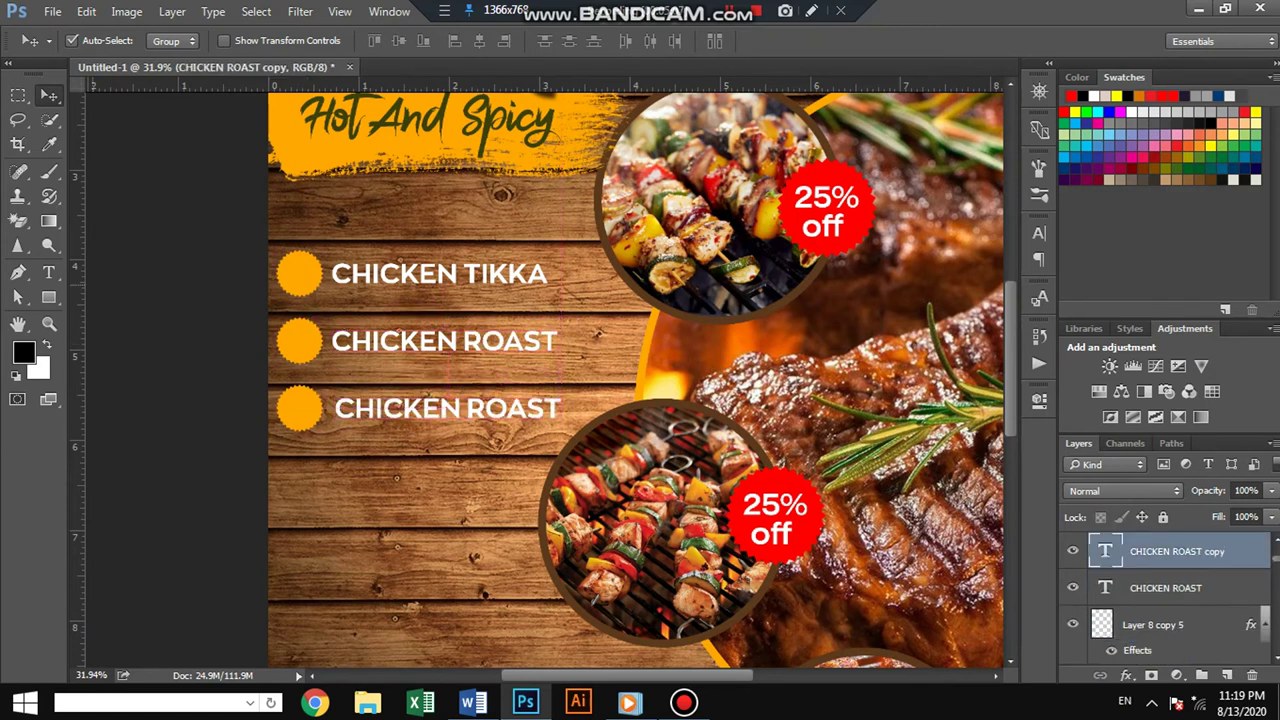
pyautogui.press('t')
pyautogui.moveTo(466, 408); pyautogui.dragTo(560, 410)
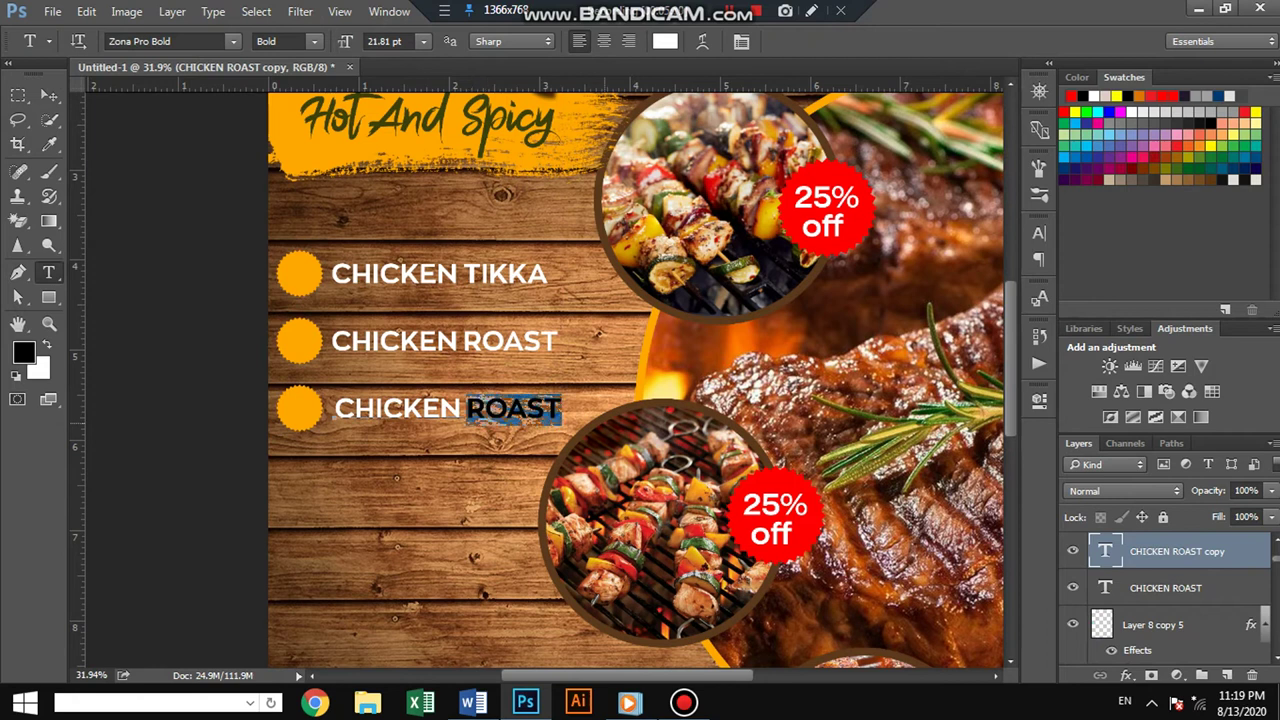
pyautogui.write('ROAST')
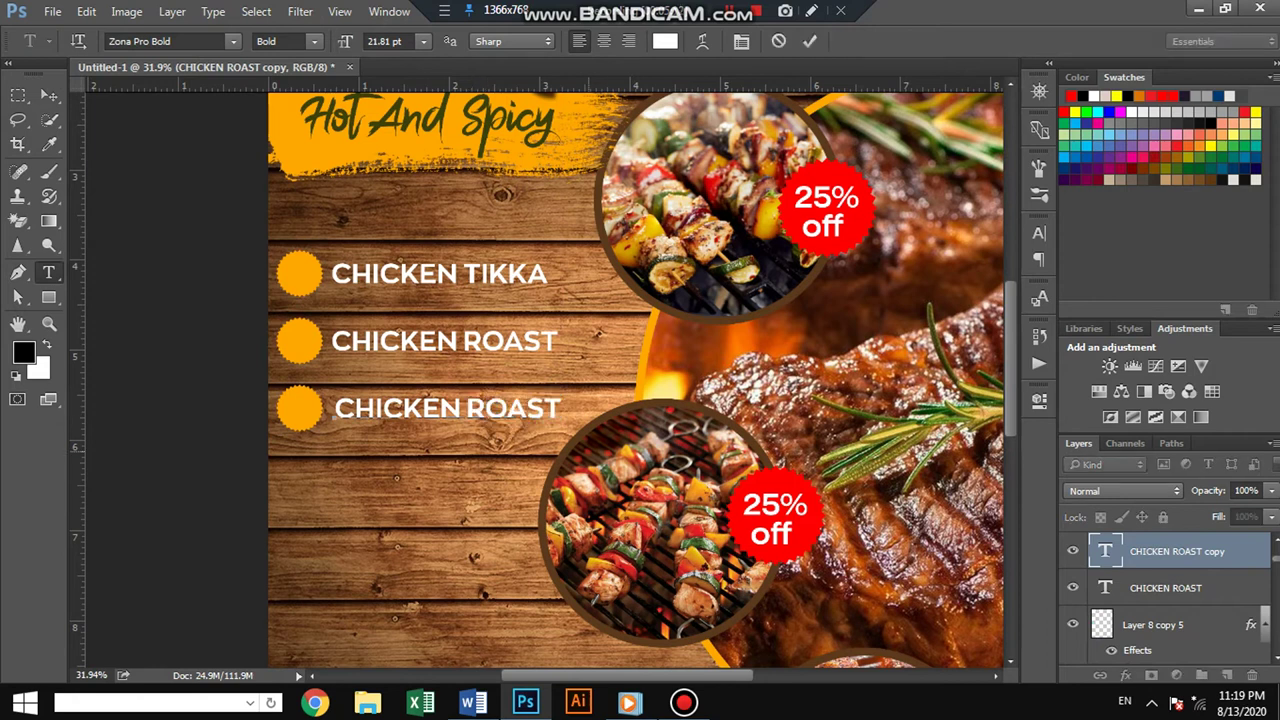
pyautogui.press('BackSpace')
pyautogui.press('BackSpace')
pyautogui.press('BackSpace')
pyautogui.press('BackSpace')
pyautogui.press('BackSpace')
pyautogui.write('BBQ')
pyautogui.click(49, 95)
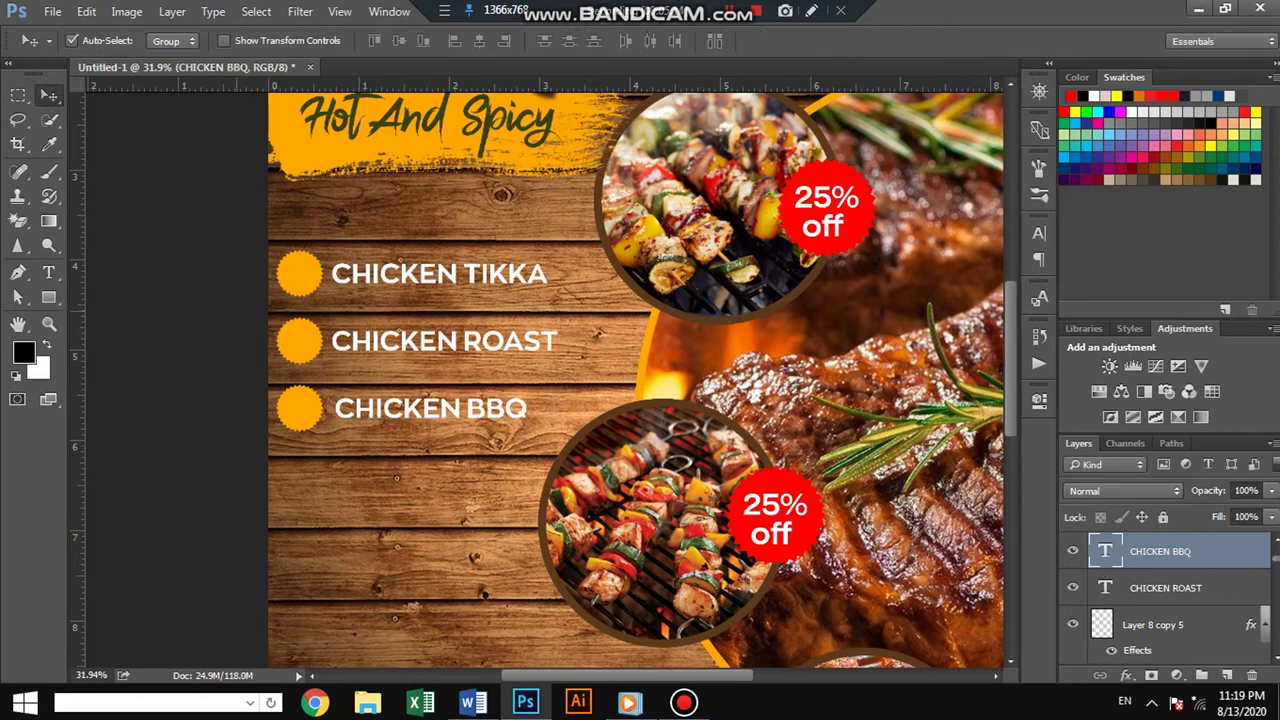
# Step: Duplicate the CHICKEN BBQ text and circle down to a fourth row
pyautogui.click(597, 333)
pyautogui.keyDown('shift'); pyautogui.click(430, 408); pyautogui.keyUp('shift')
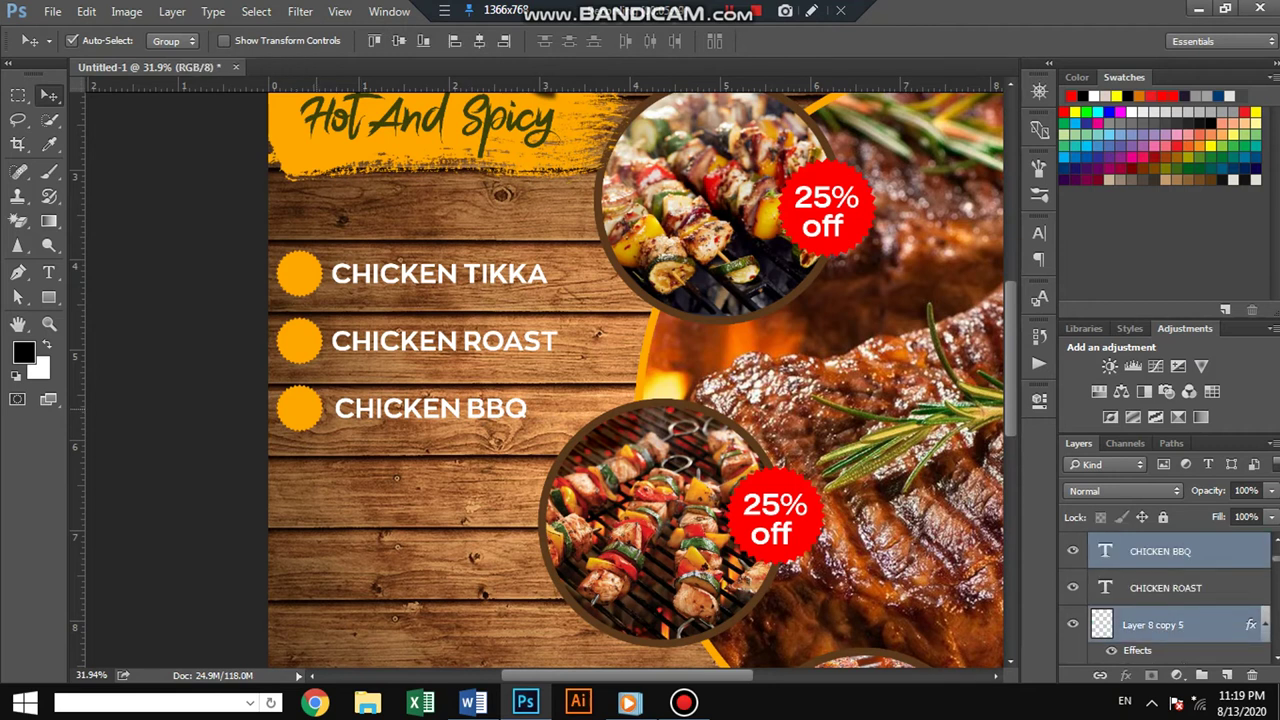
pyautogui.press('Down')
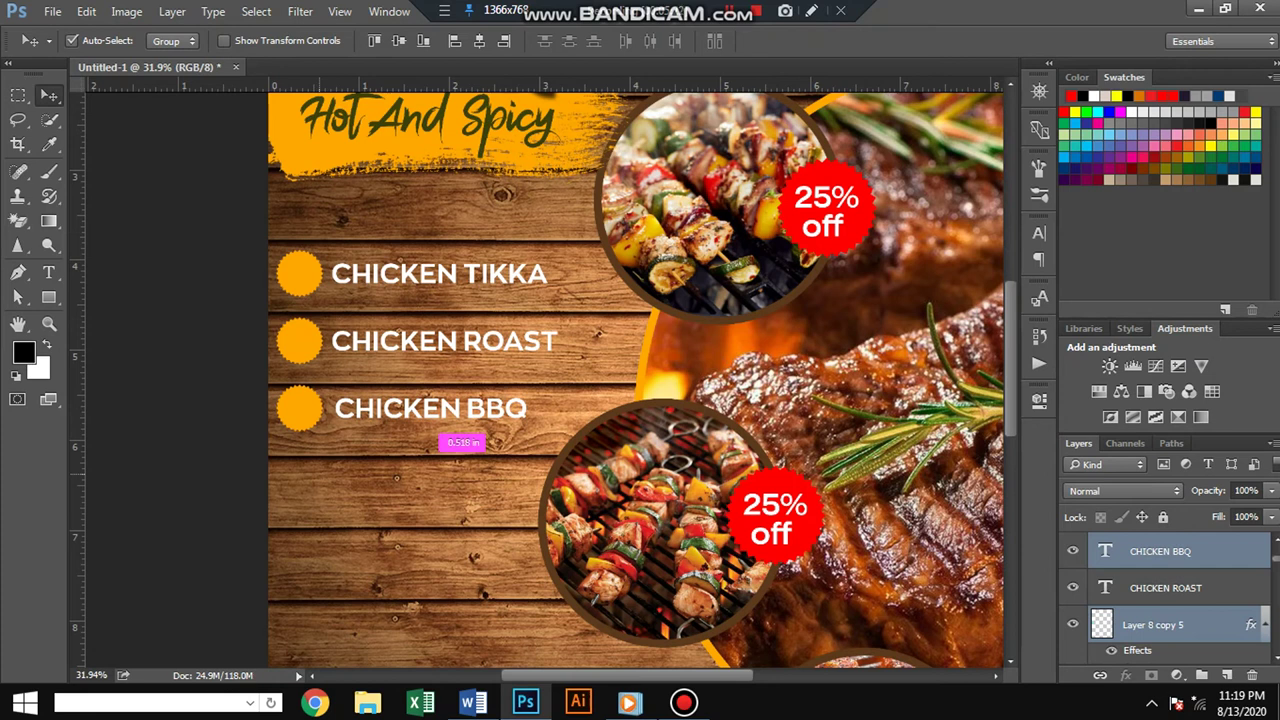
pyautogui.moveTo(440, 425); pyautogui.dragTo(440, 500)
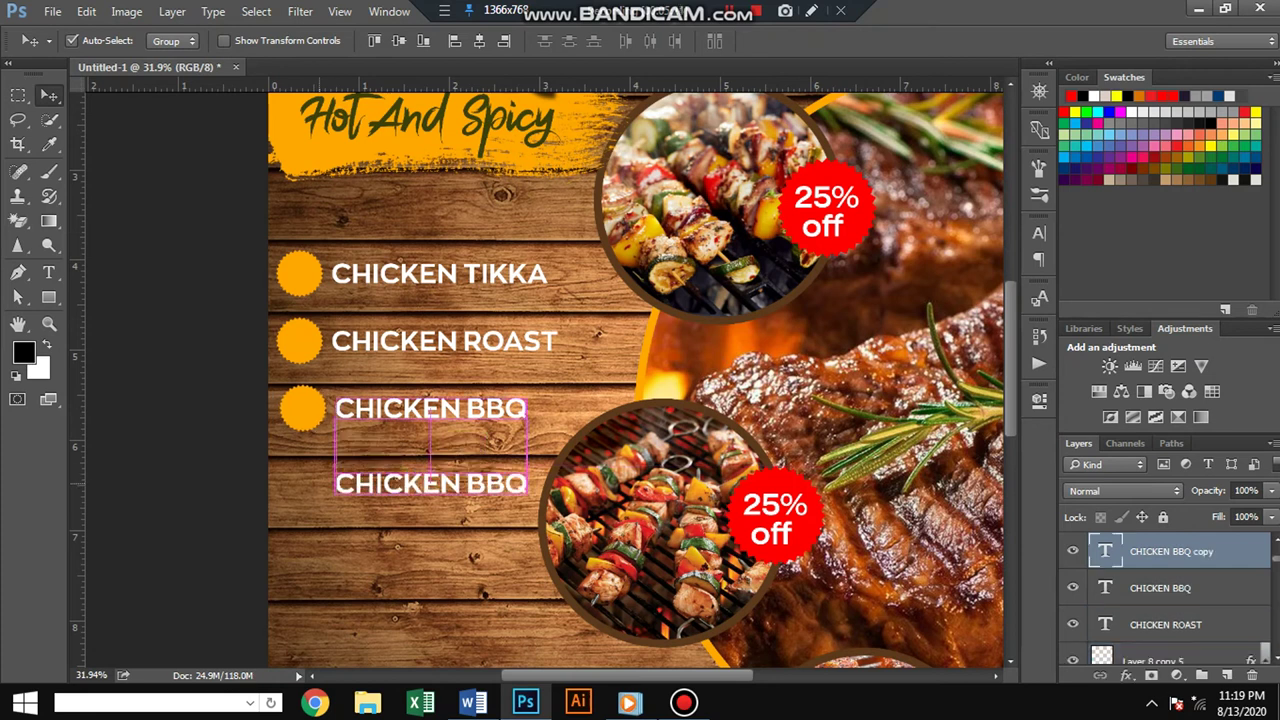
pyautogui.hotkey('ctrl', 'z')
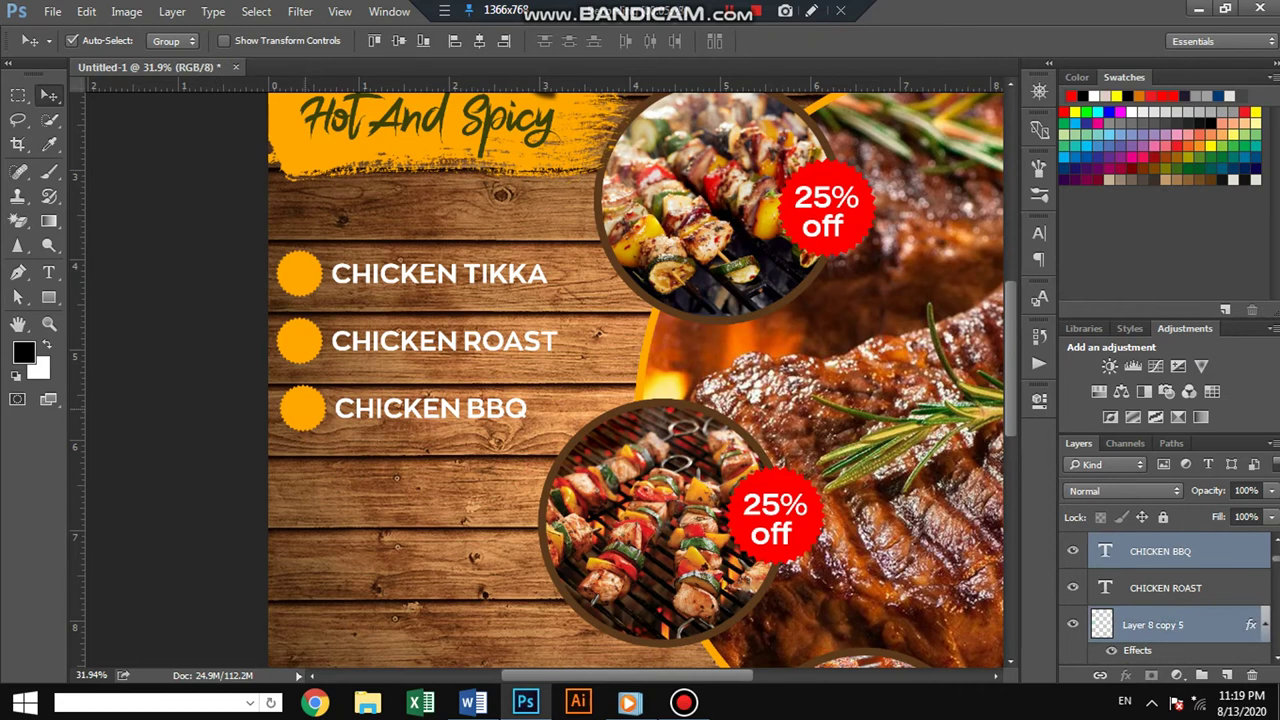
pyautogui.hotkey('alt', 'shift')
pyautogui.press('Down')
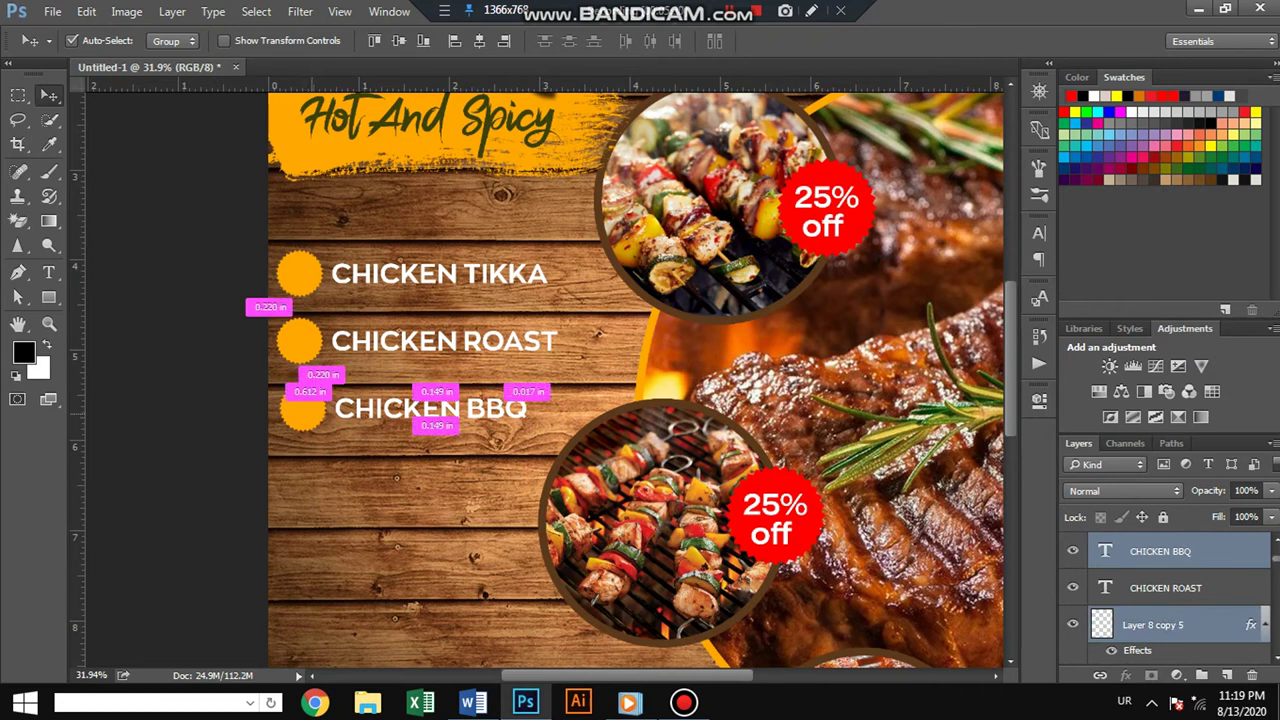
pyautogui.moveTo(335, 400)
pyautogui.mouseDown()
pyautogui.moveTo(335, 462)
pyautogui.moveTo(333, 440)
pyautogui.mouseUp()
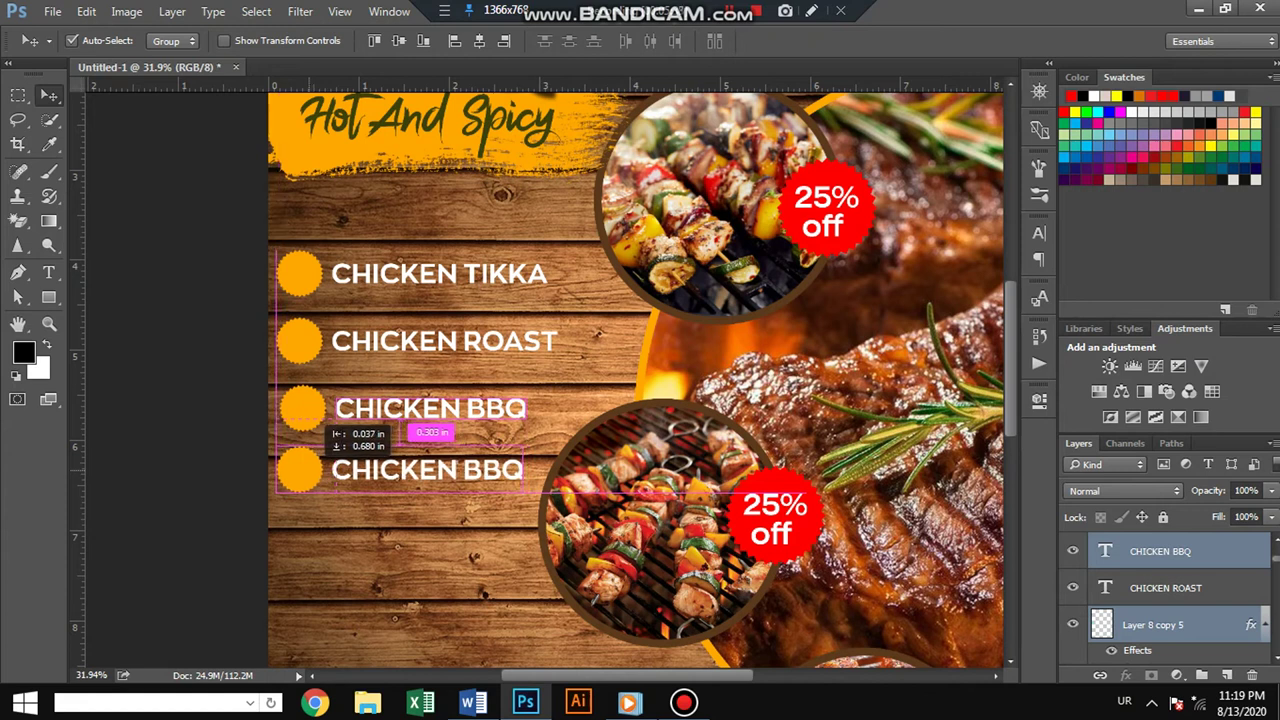
# Step: Align the fourth circle and the CHICKEN BBQ text with the lines above
pyautogui.click(300, 470)
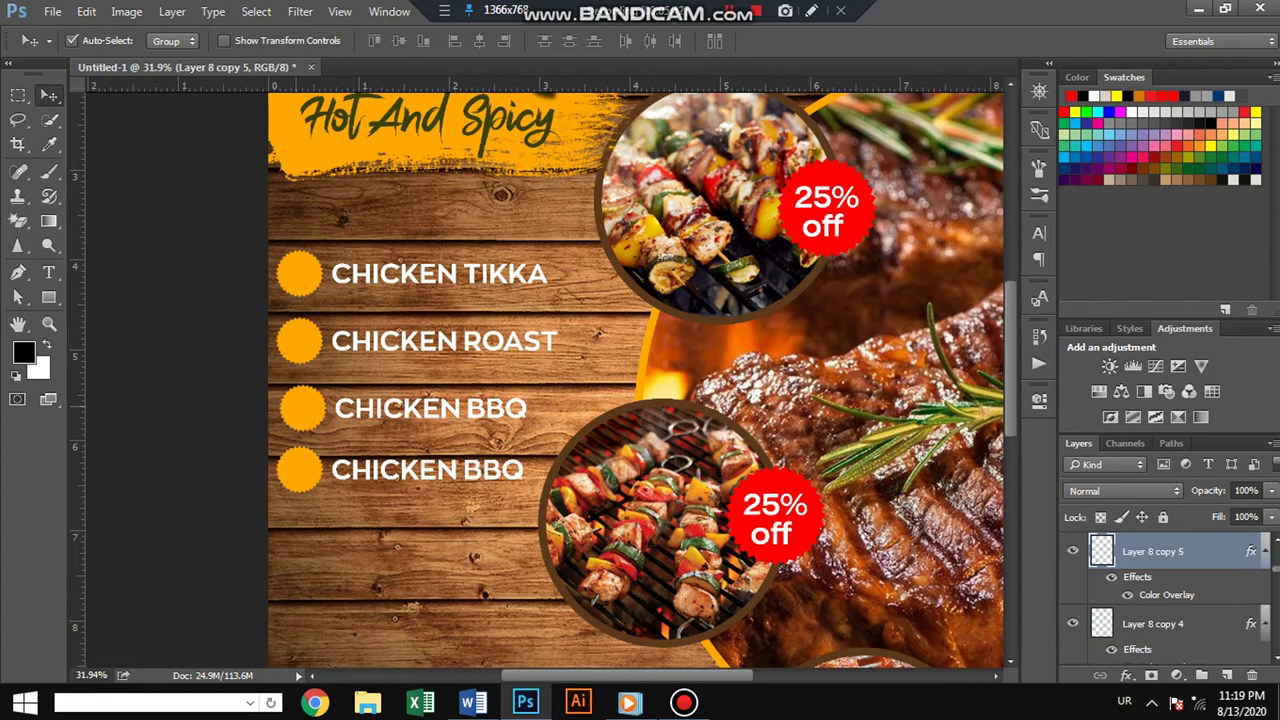
pyautogui.moveTo(302, 408); pyautogui.dragTo(300, 408)
pyautogui.click(430, 408)
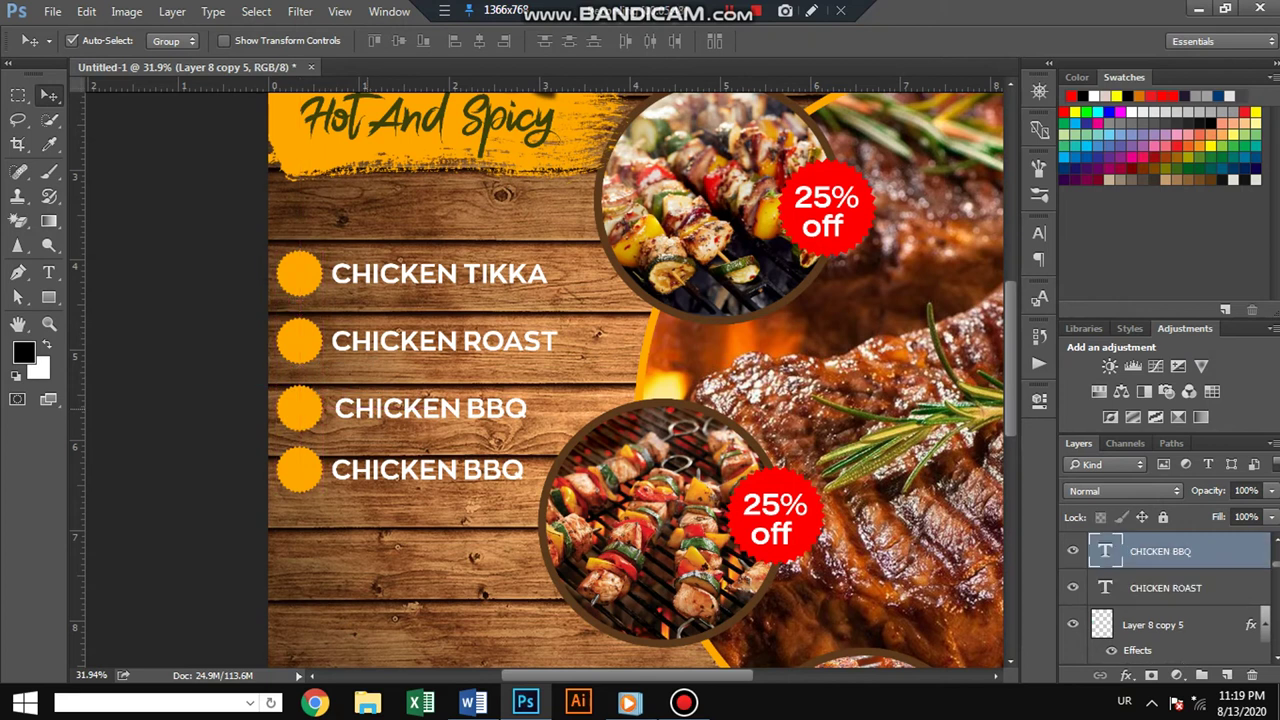
pyautogui.moveTo(430, 408); pyautogui.dragTo(426, 408)
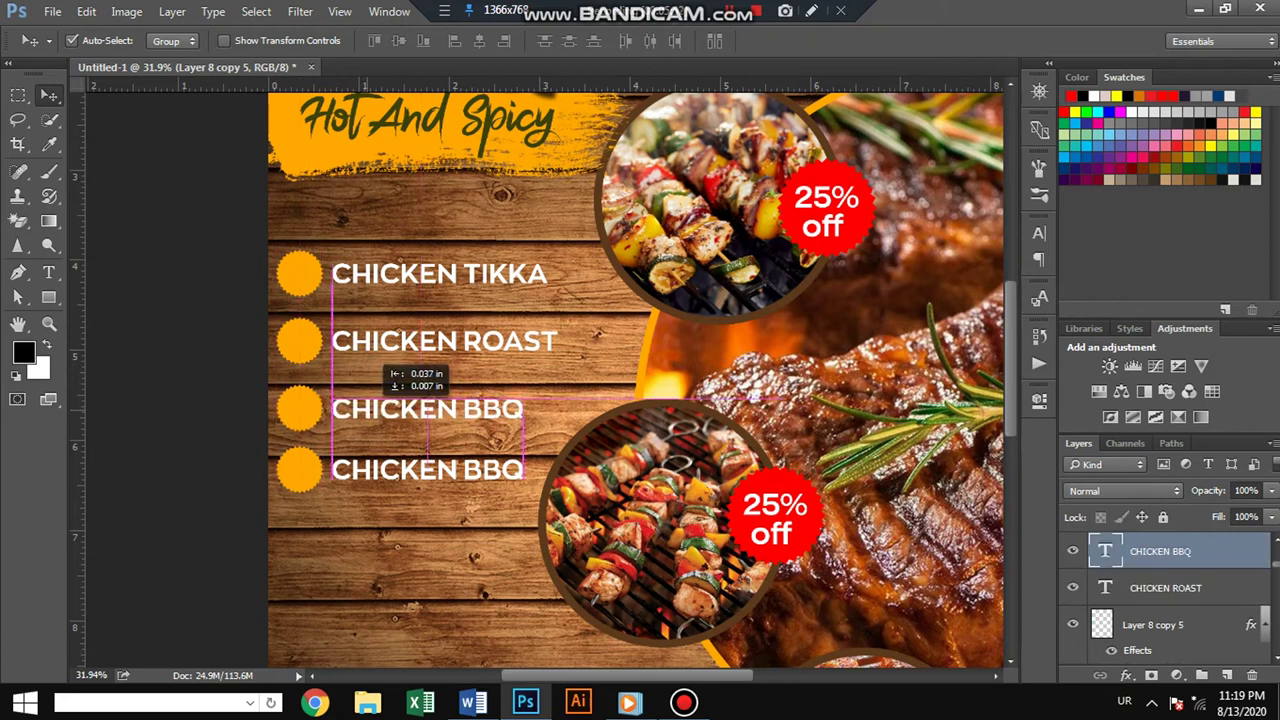
# Step: Replace CHICKEN with GRILL in the fourth line so it reads GRILL BBQ
pyautogui.press('t')
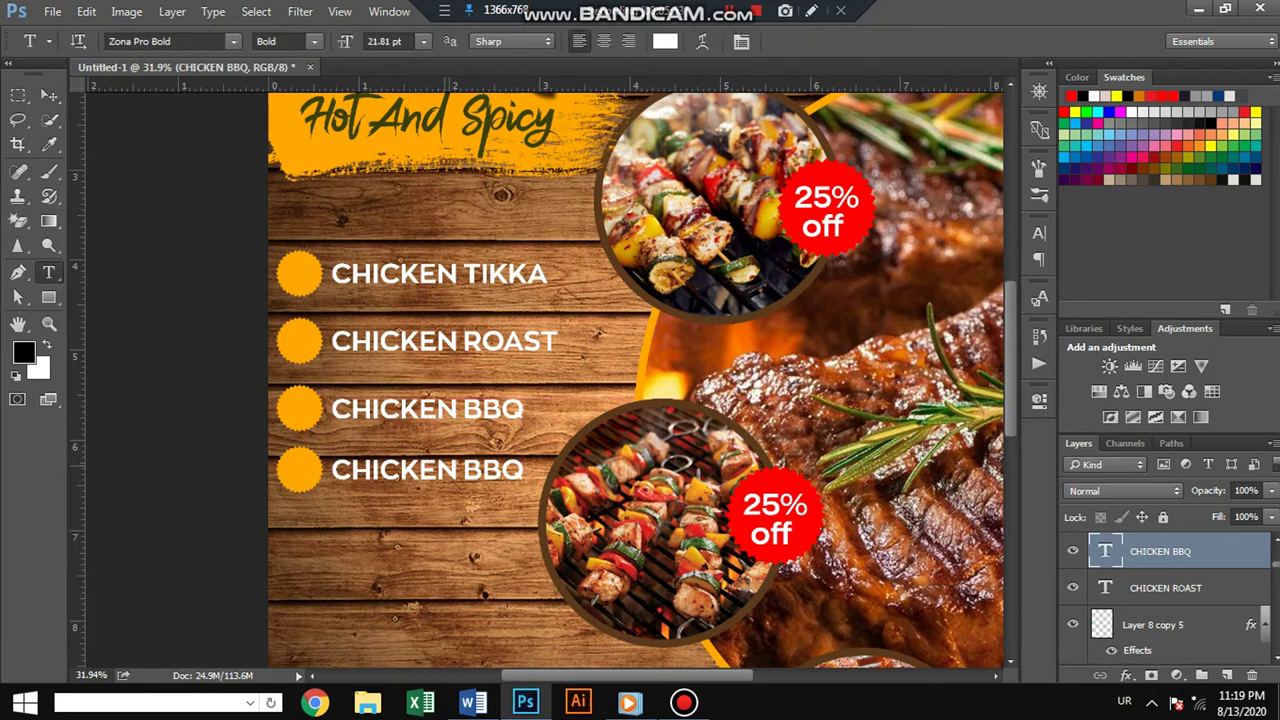
pyautogui.moveTo(462, 470); pyautogui.dragTo(331, 470)
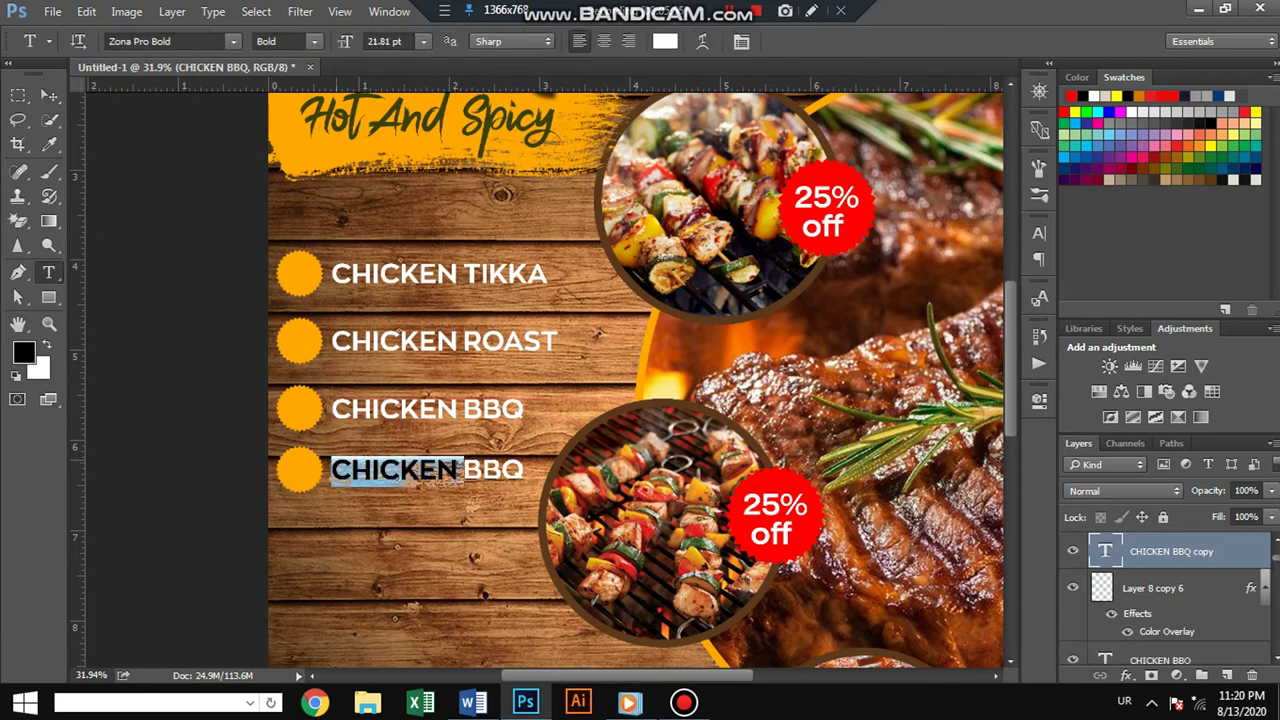
pyautogui.click(345, 470)
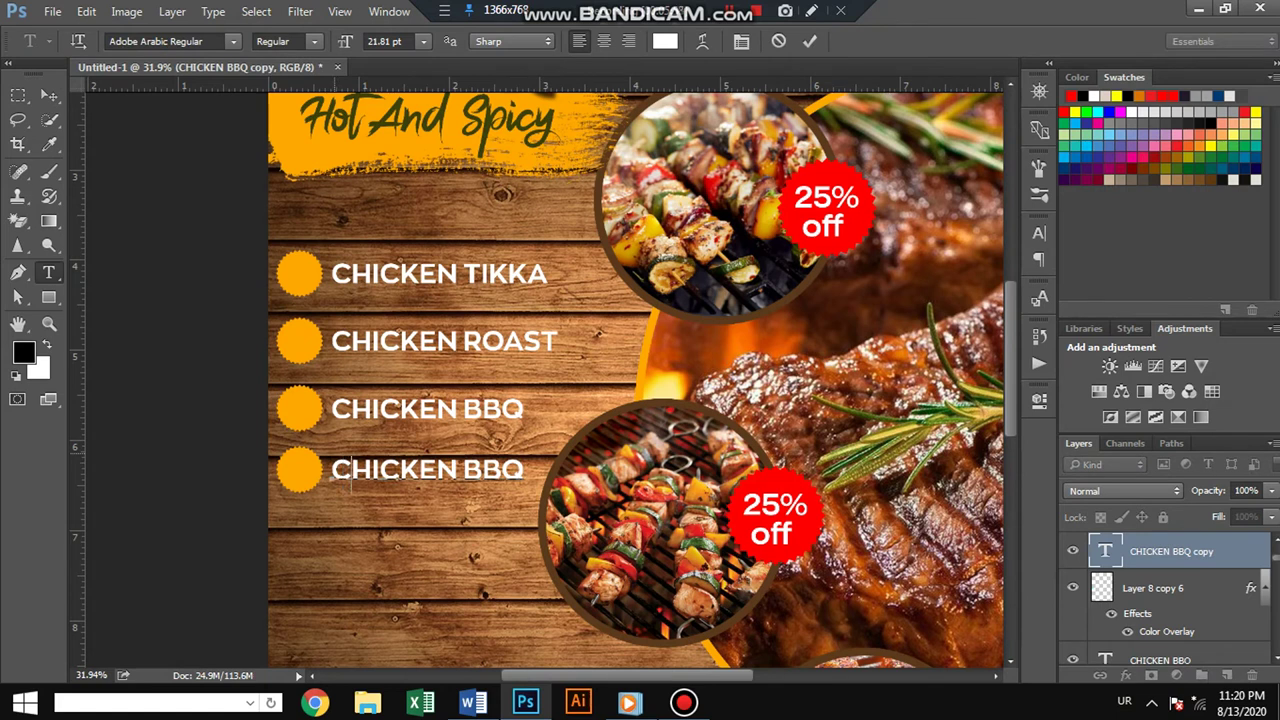
pyautogui.write('چکن')
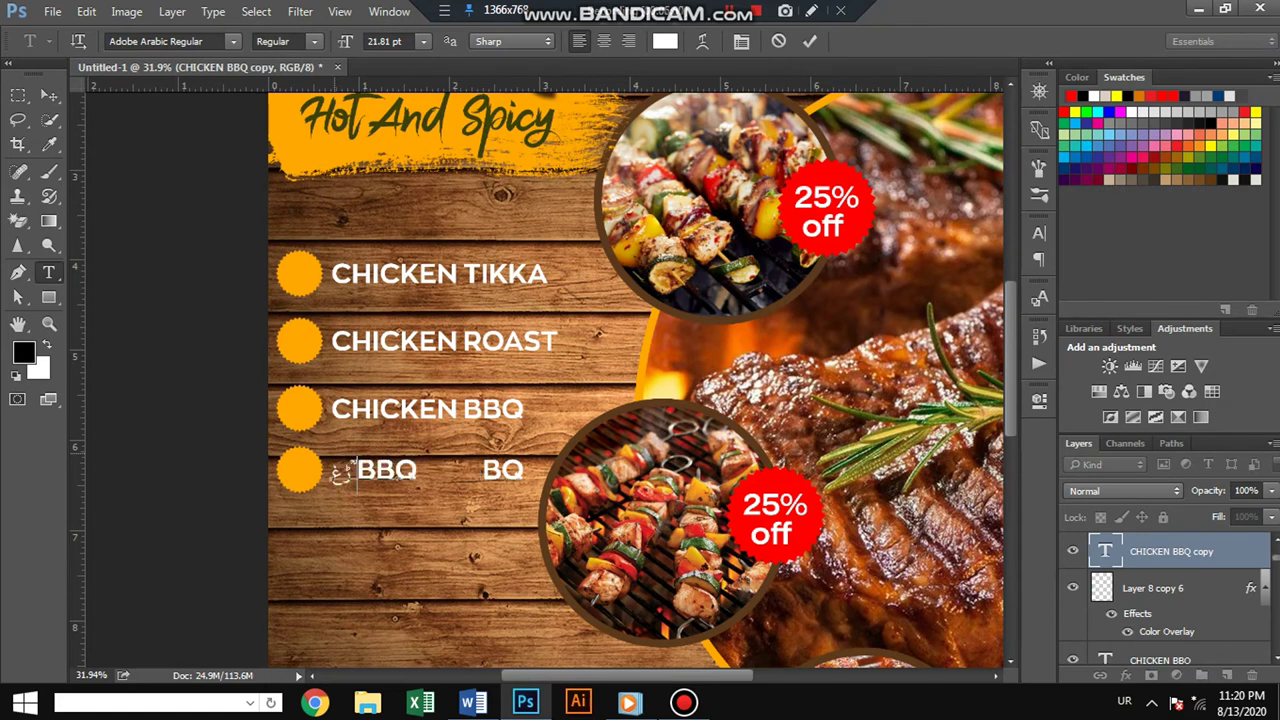
pyautogui.hotkey('ctrl', 'z')
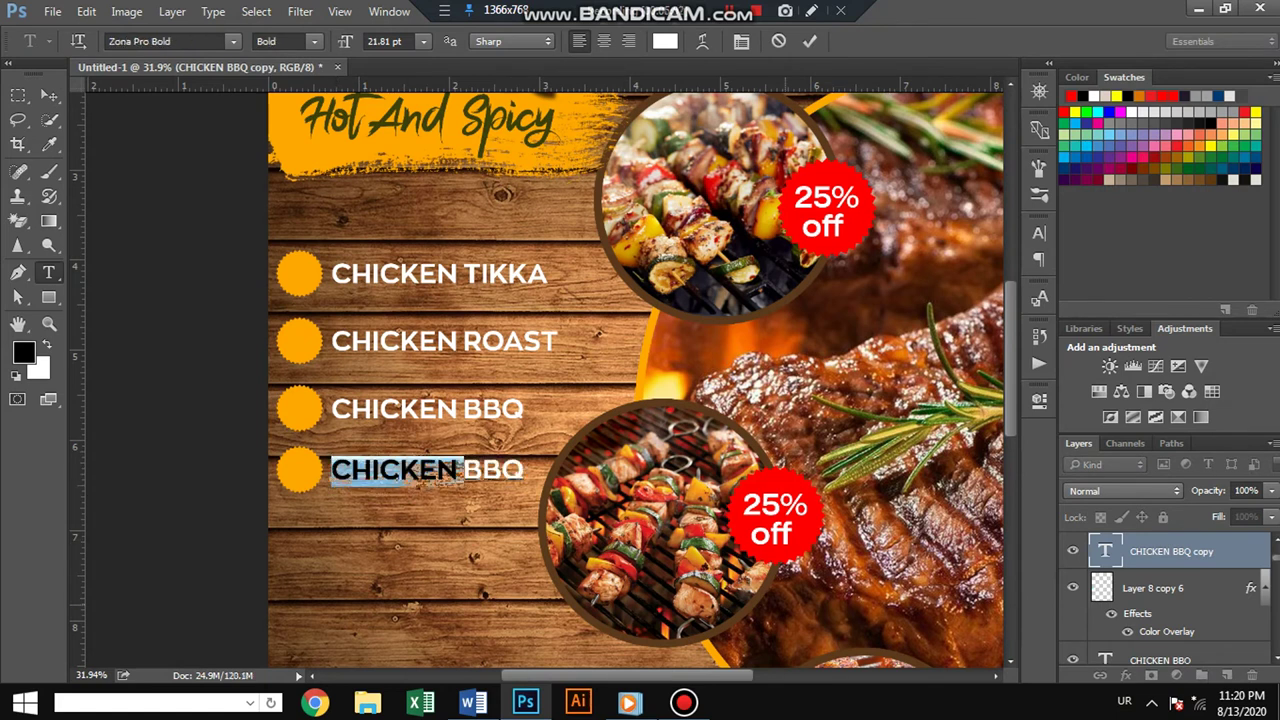
pyautogui.hotkey('alt', 'shift')
pyautogui.press('Left')
pyautogui.press('Delete')
pyautogui.press('Delete')
pyautogui.press('Delete')
pyautogui.write('GRI')
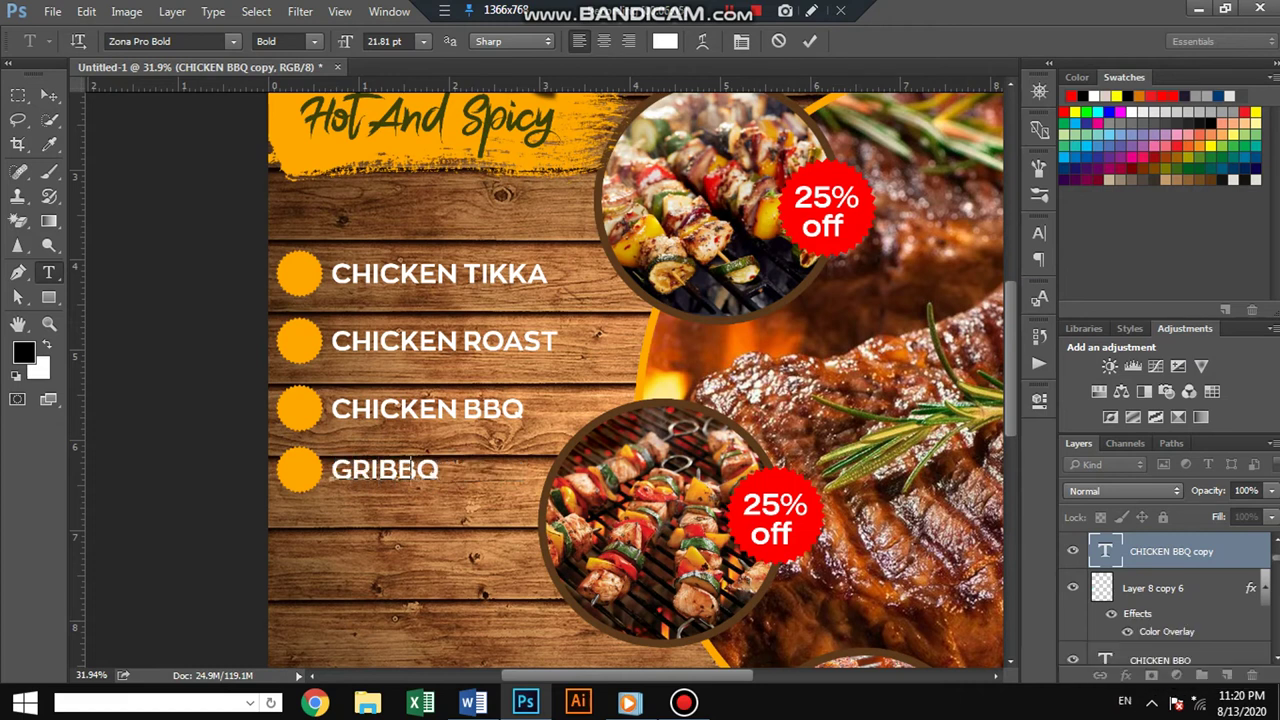
pyautogui.write('LL')
pyautogui.click(49, 95)
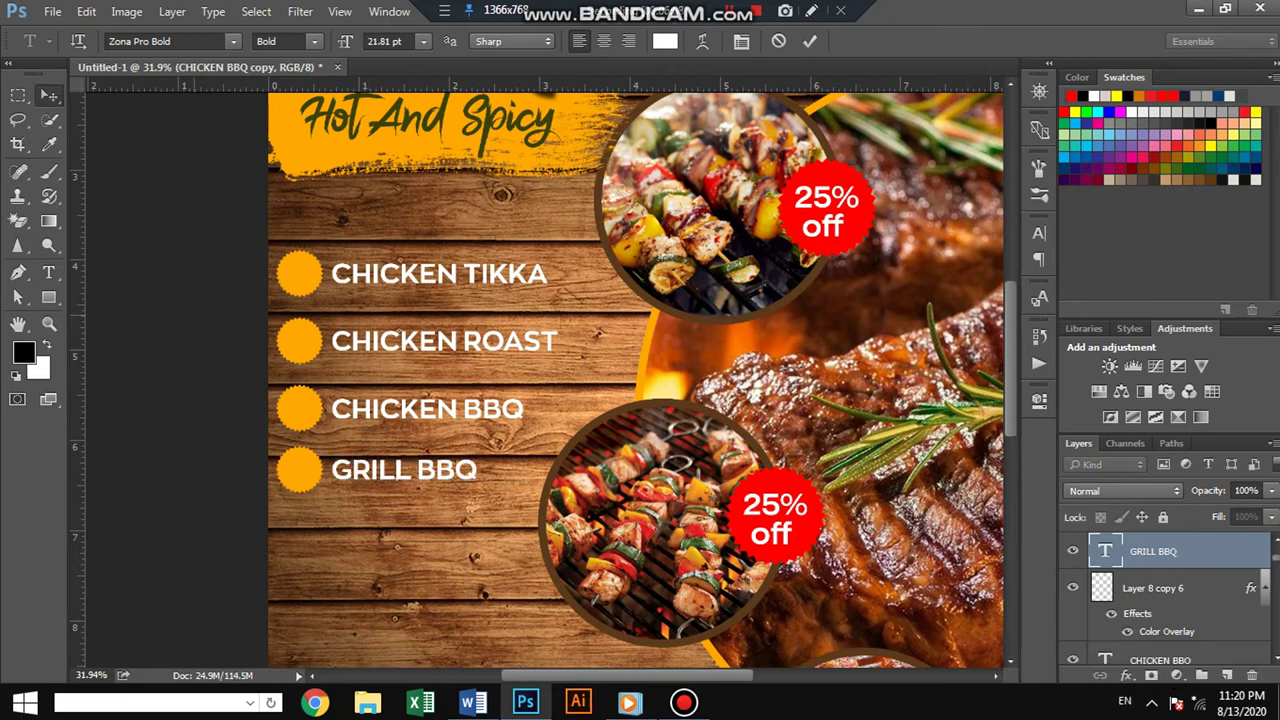
pyautogui.click(298, 469)
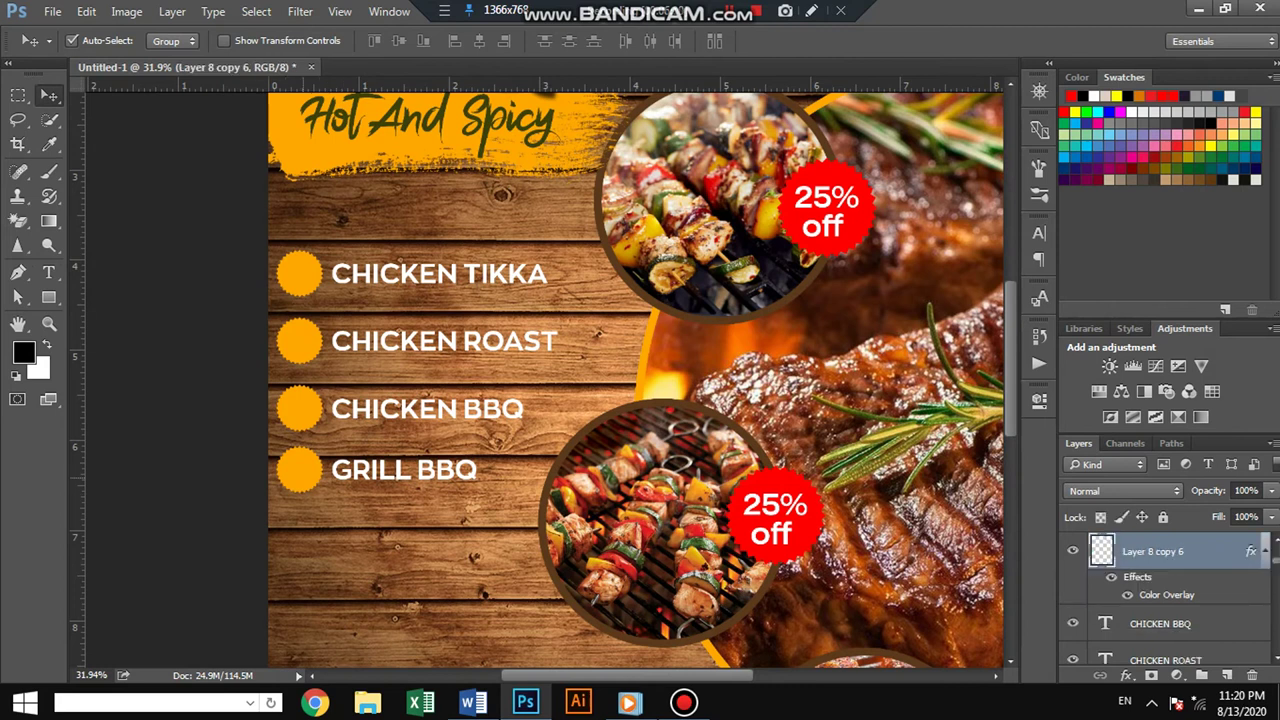
# Step: Duplicate the GRILL BBQ line and its circle down to a fifth row
pyautogui.click(404, 476)
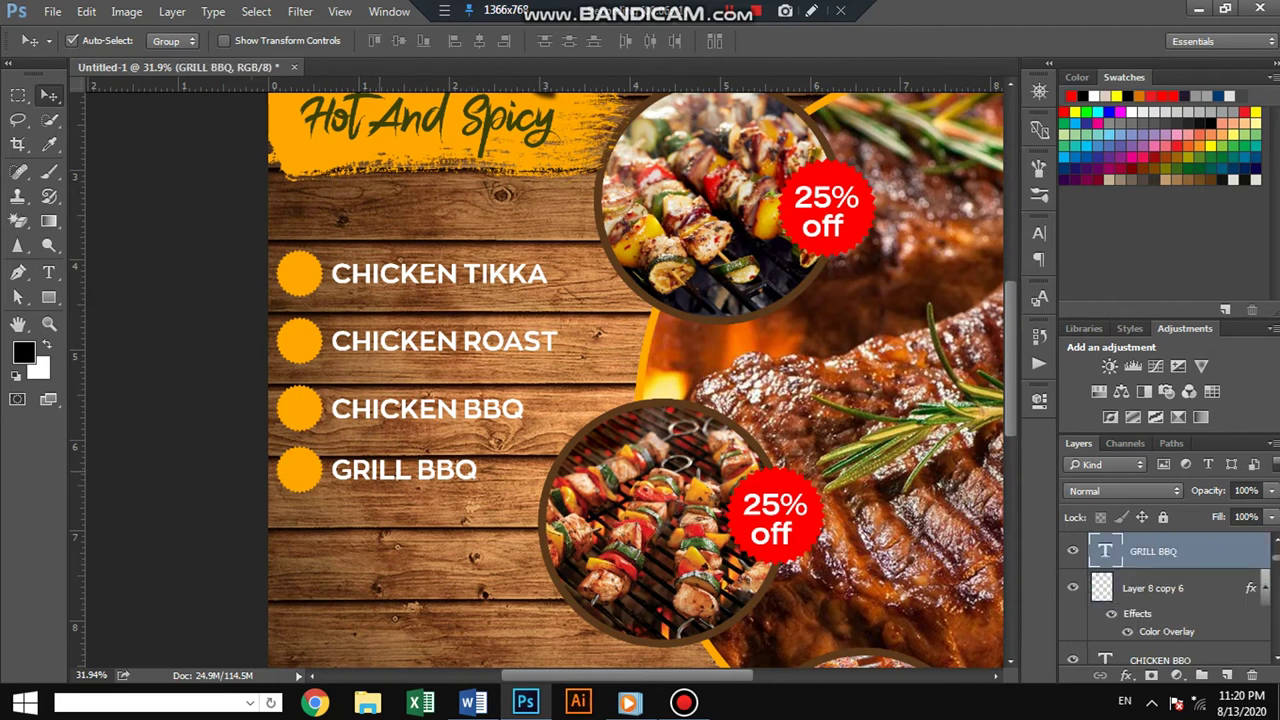
pyautogui.keyDown('shift'); pyautogui.click(298, 468); pyautogui.keyUp('shift')
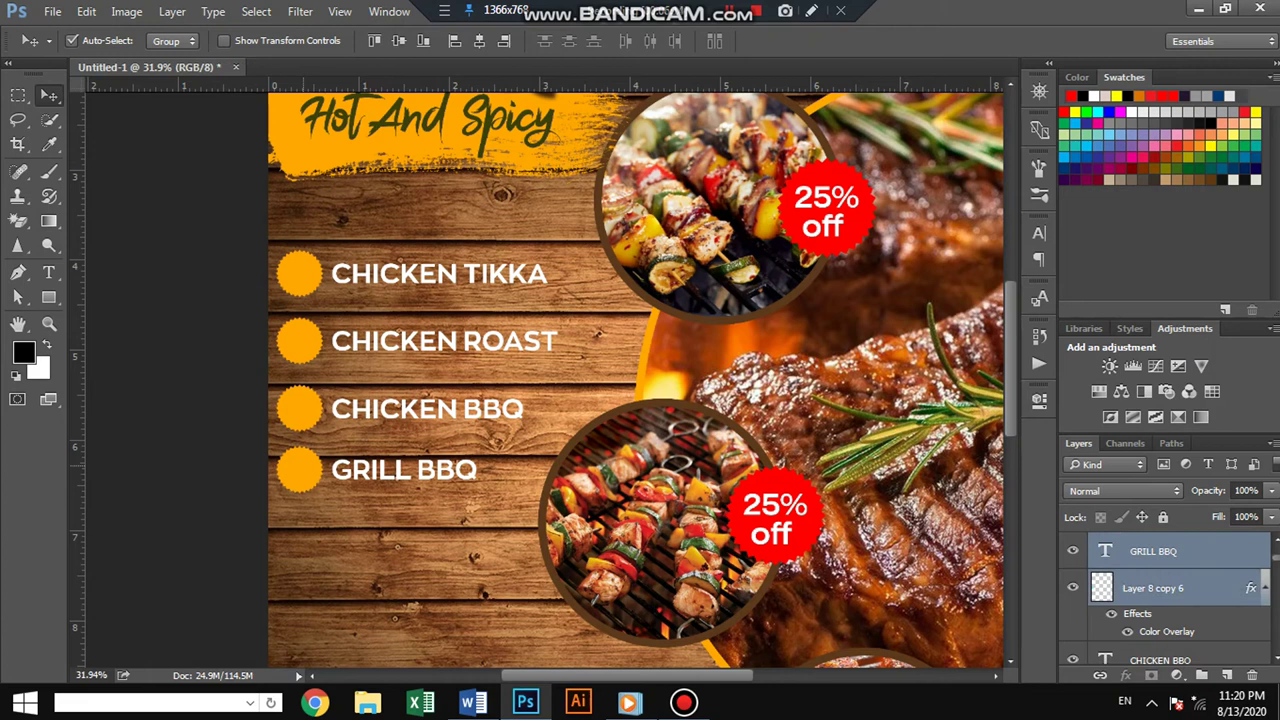
pyautogui.press('Down')
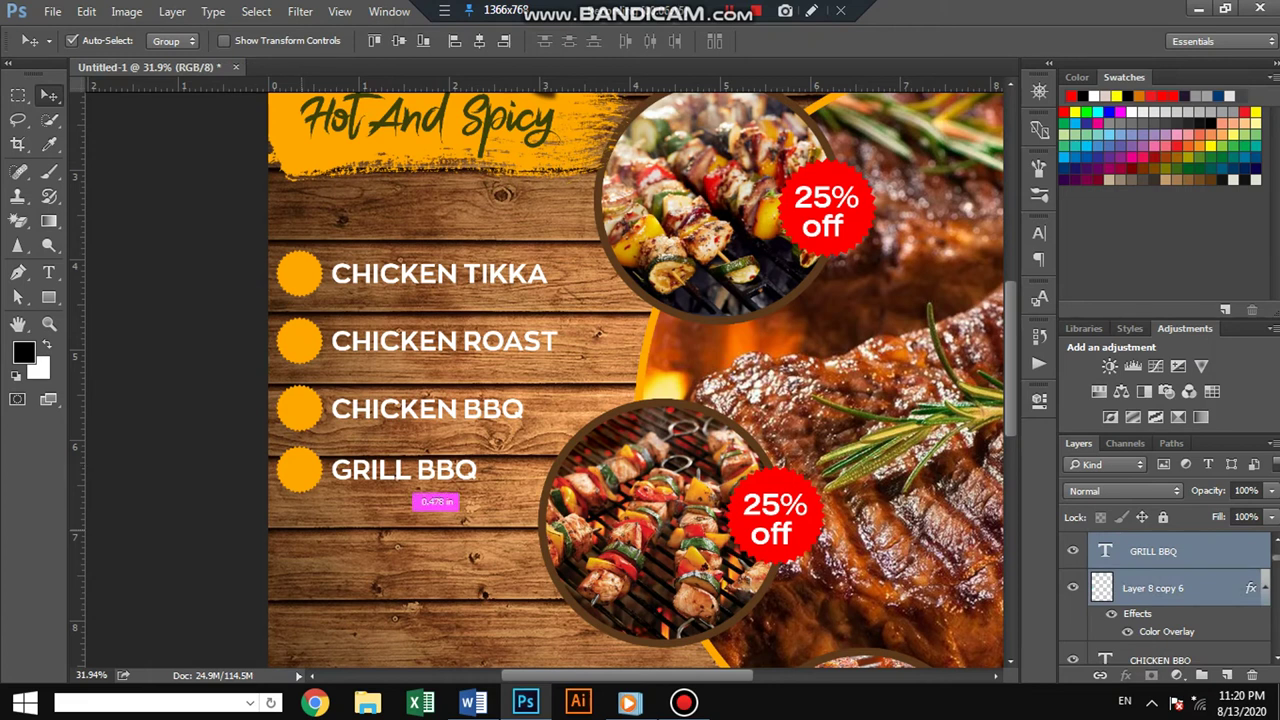
pyautogui.moveTo(436, 470); pyautogui.dragTo(436, 533)
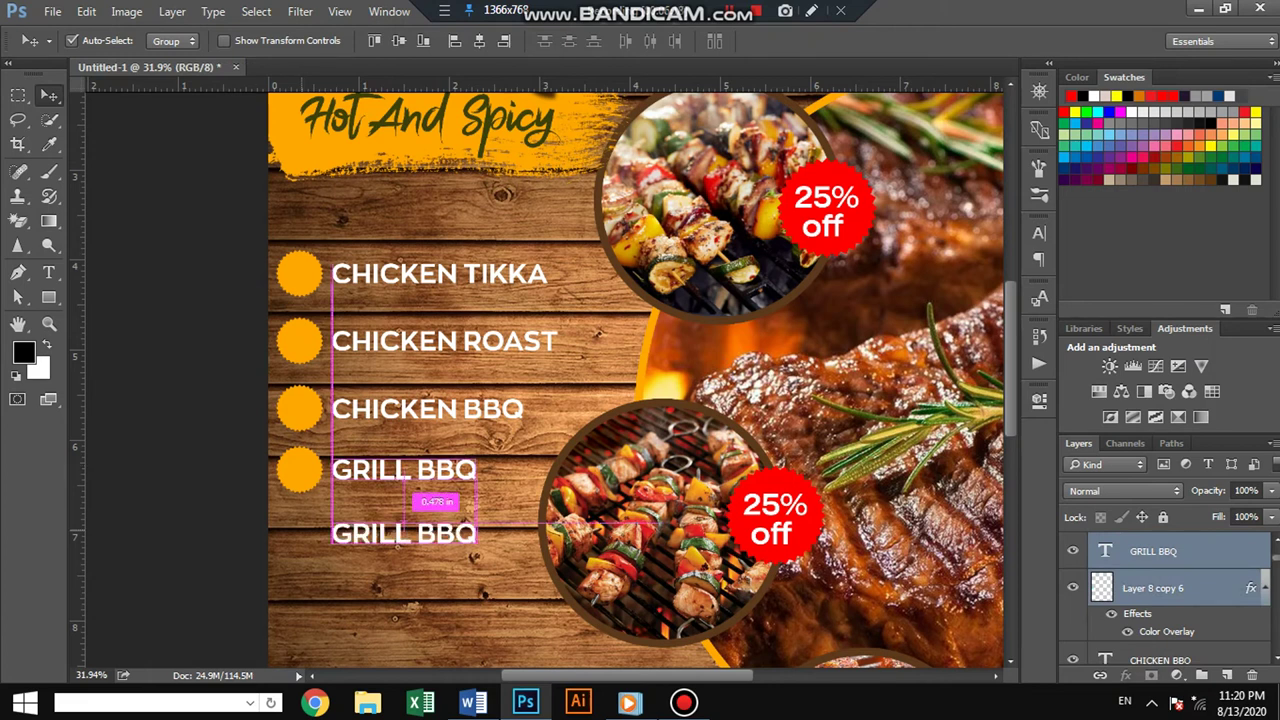
pyautogui.hotkey('ctrl', 'z')
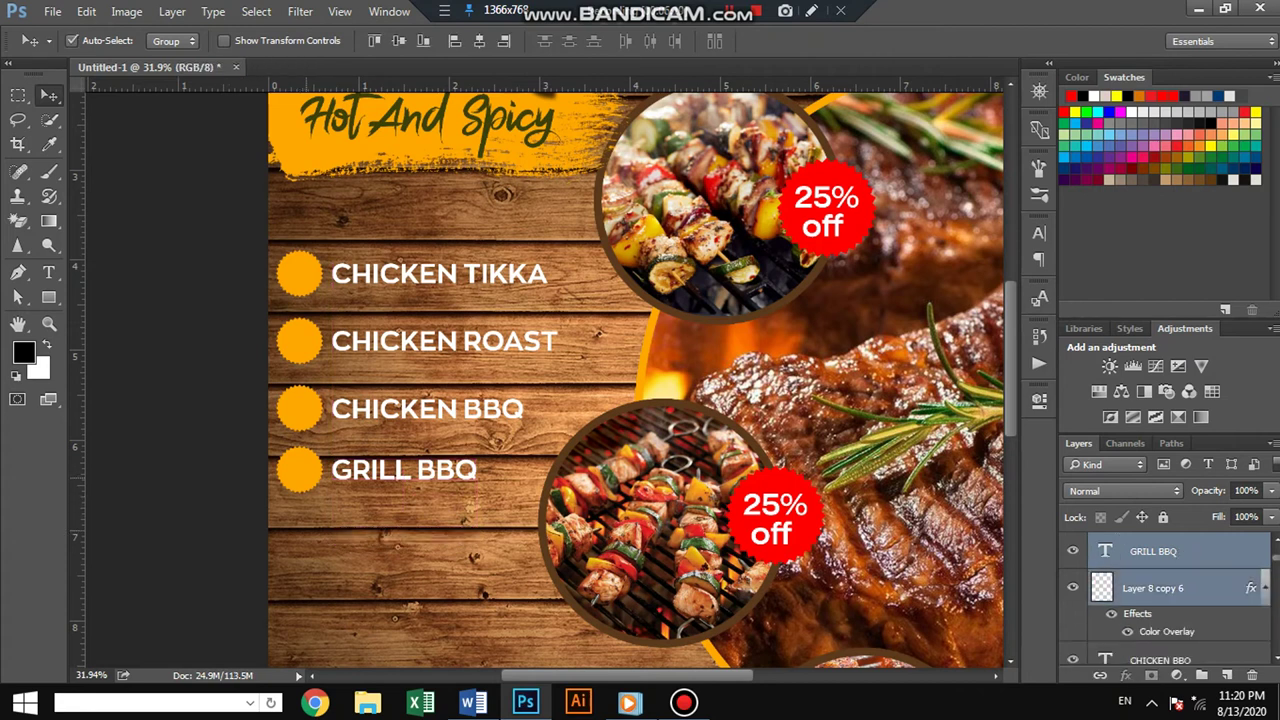
pyautogui.press('Down')
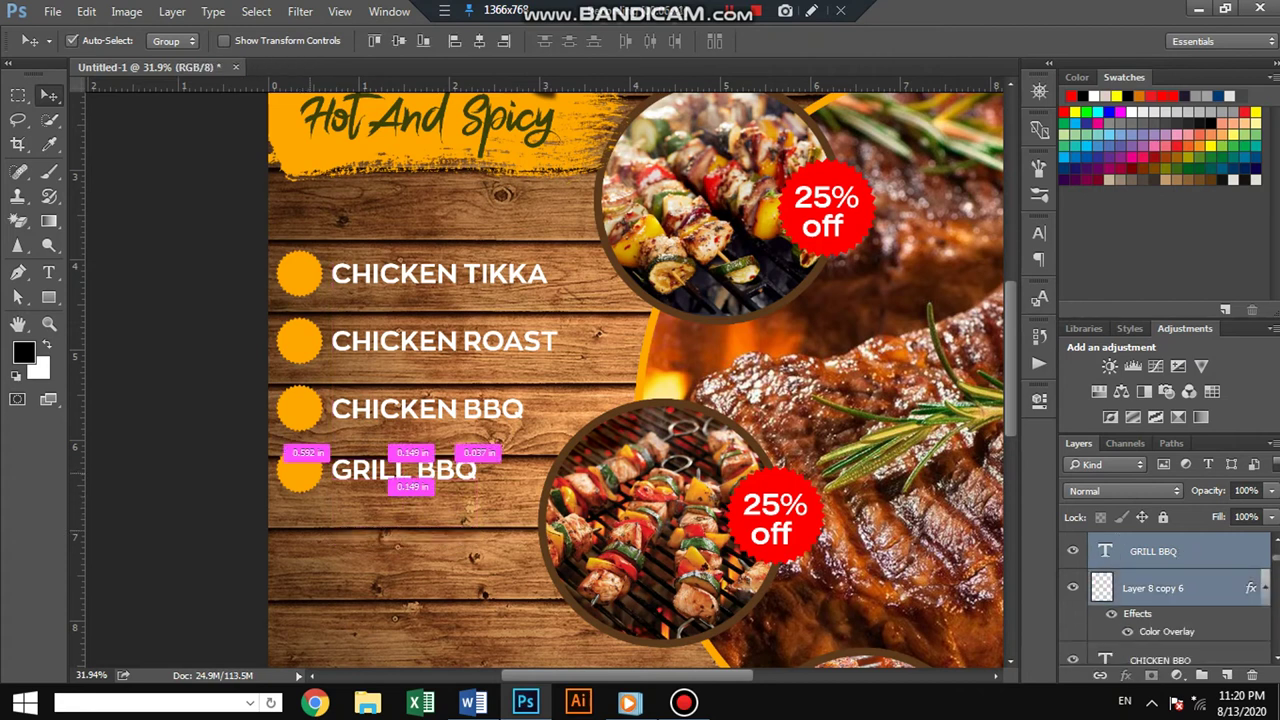
pyautogui.moveTo(310, 464); pyautogui.dragTo(311, 524)
# Step: Replace BBQ with ROAST in the fifth line so it reads GRILL ROAST
pyautogui.press('t')
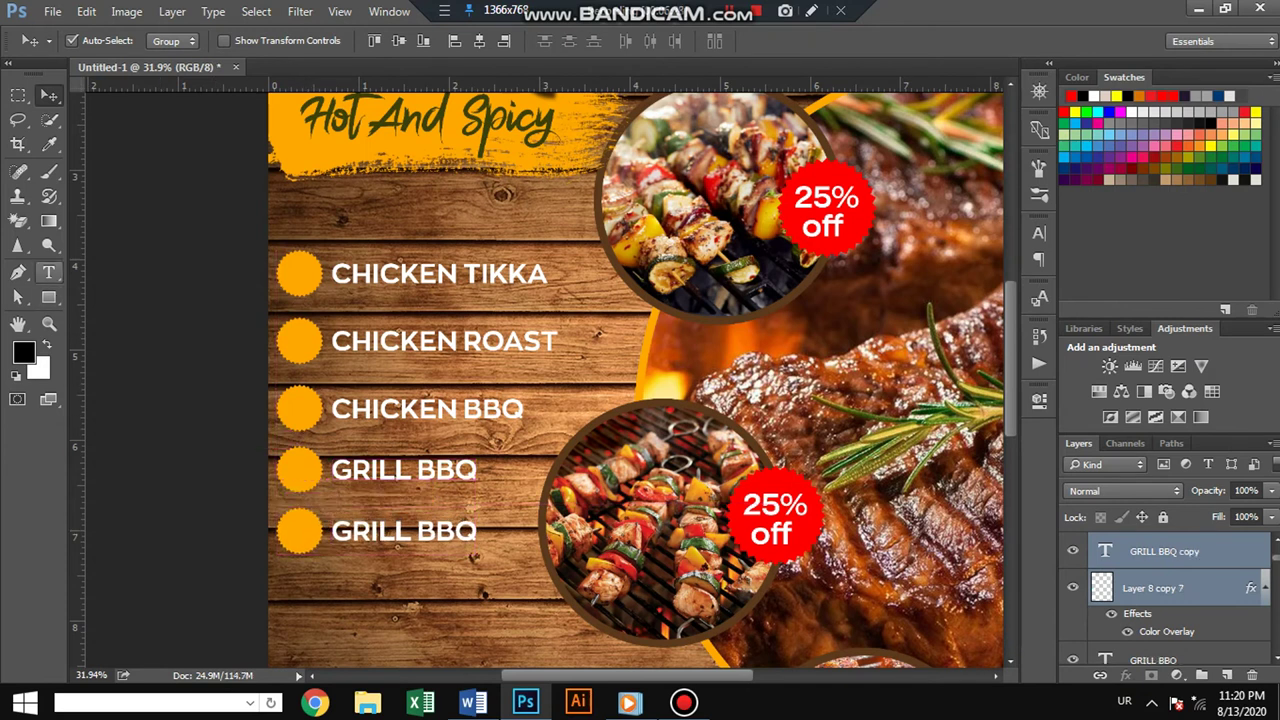
pyautogui.doubleClick(447, 531)
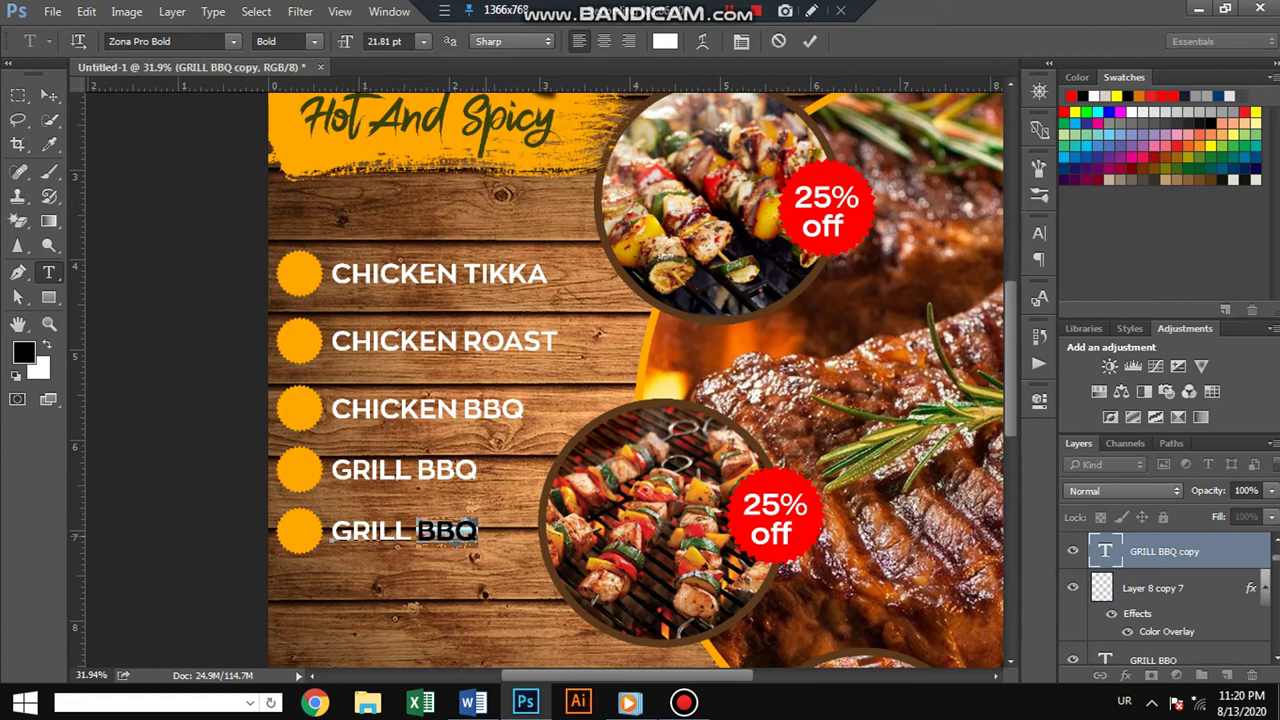
pyautogui.click(442, 531)
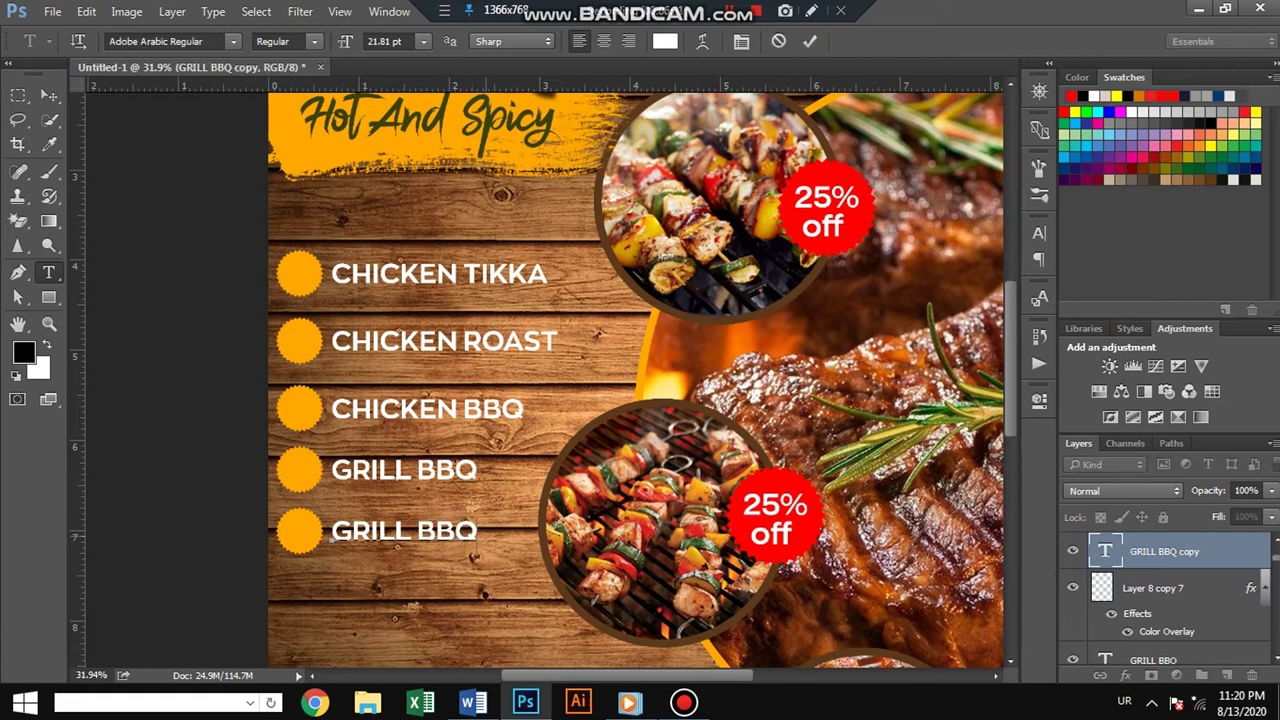
pyautogui.write('تصآقز')
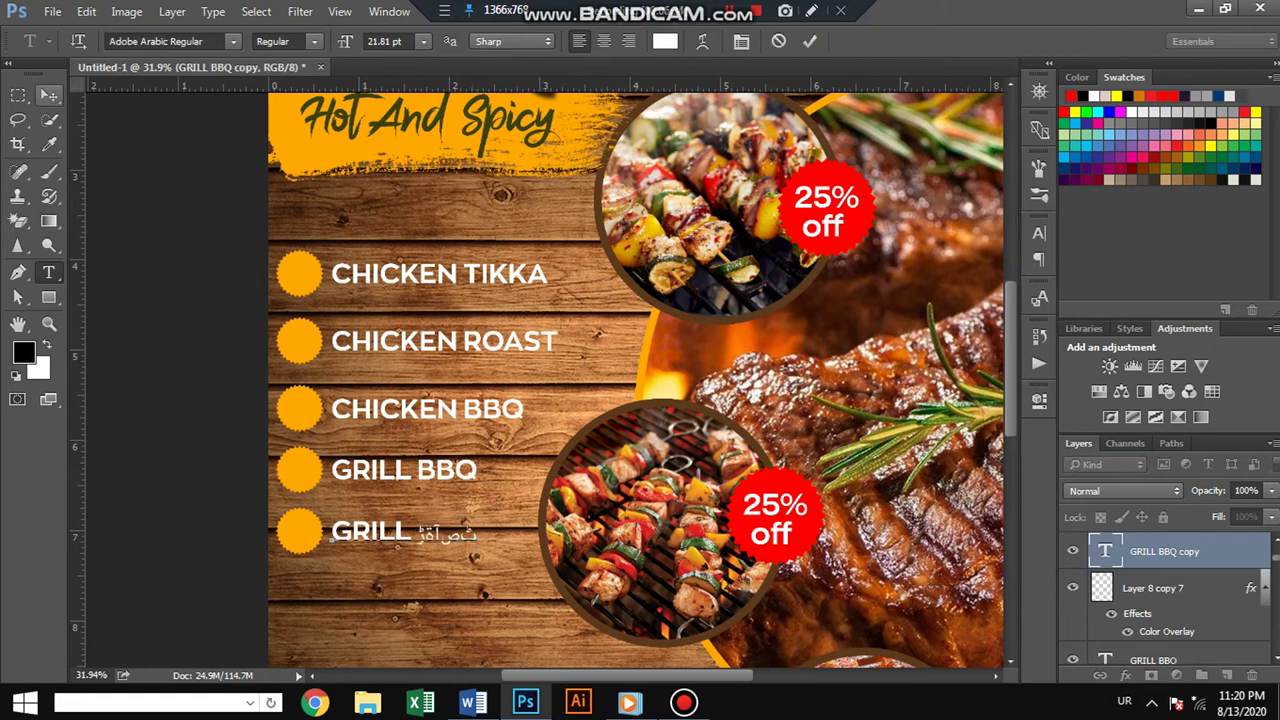
pyautogui.hotkey('ctrl', 'z')
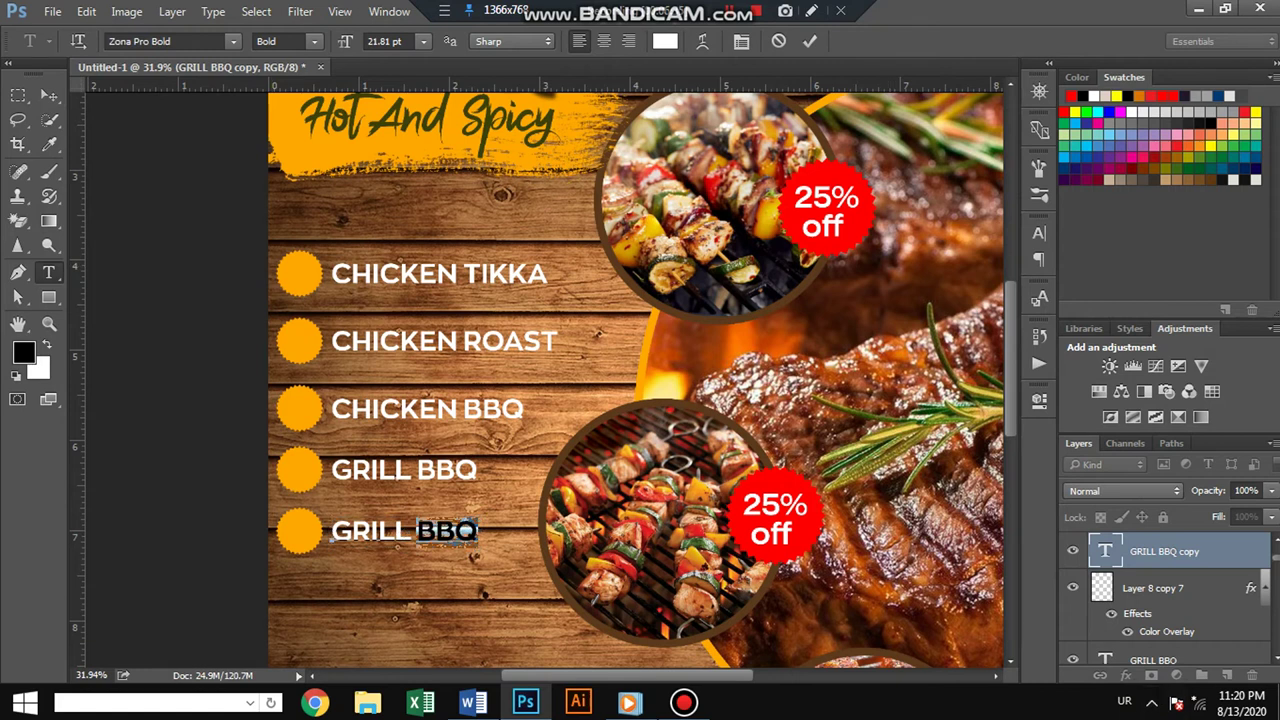
pyautogui.click(1124, 700)
pyautogui.press('Escape')
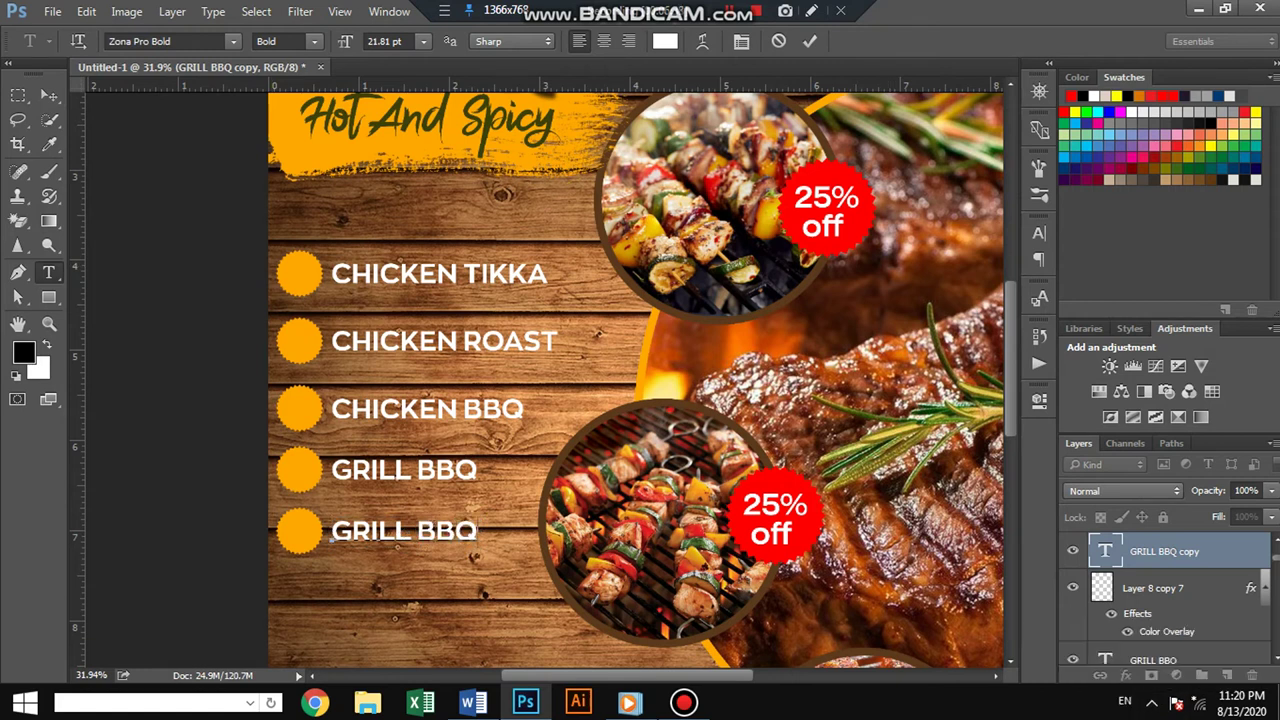
pyautogui.write('ROAST')
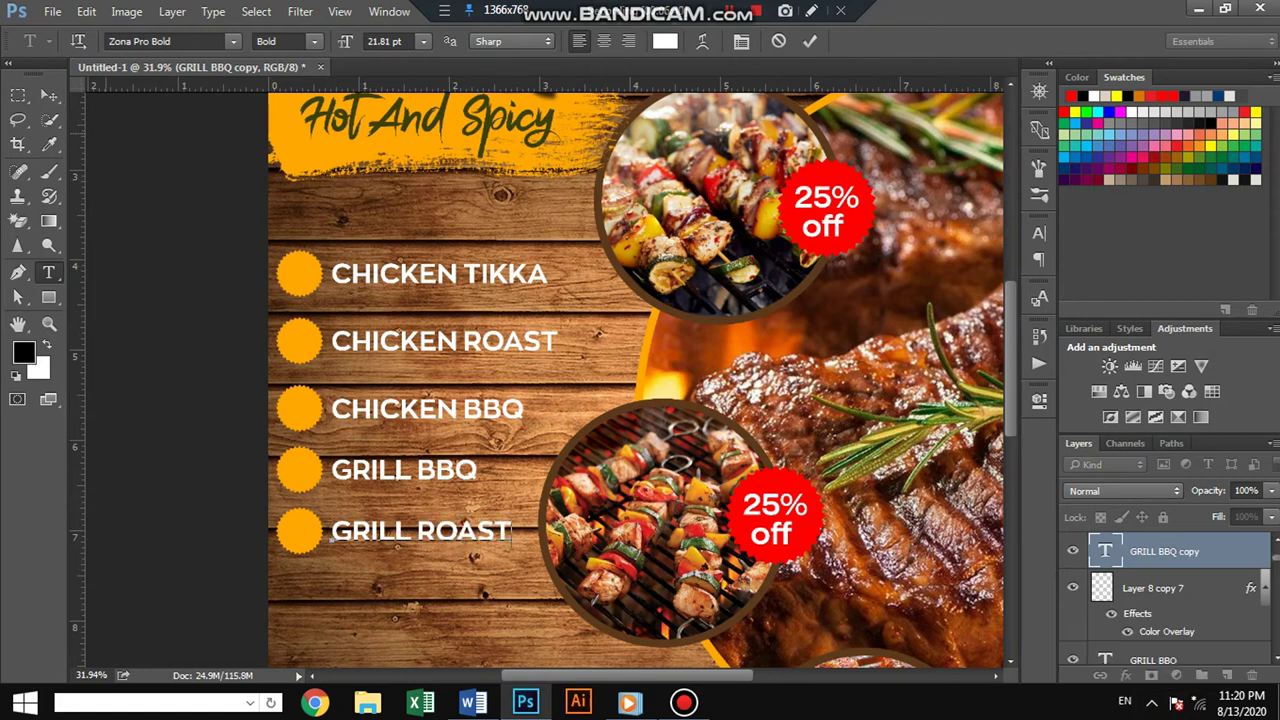
pyautogui.click(49, 94)
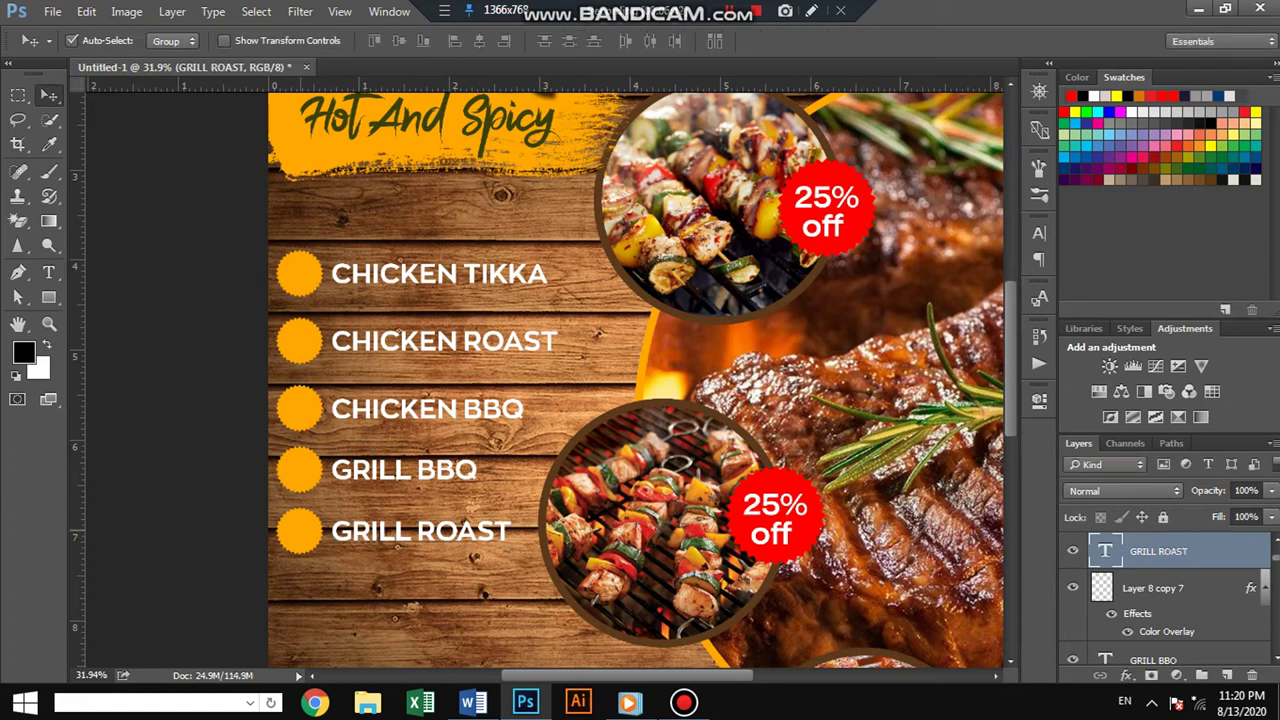
pyautogui.keyDown('shift'); pyautogui.click(1153, 588); pyautogui.keyUp('shift')
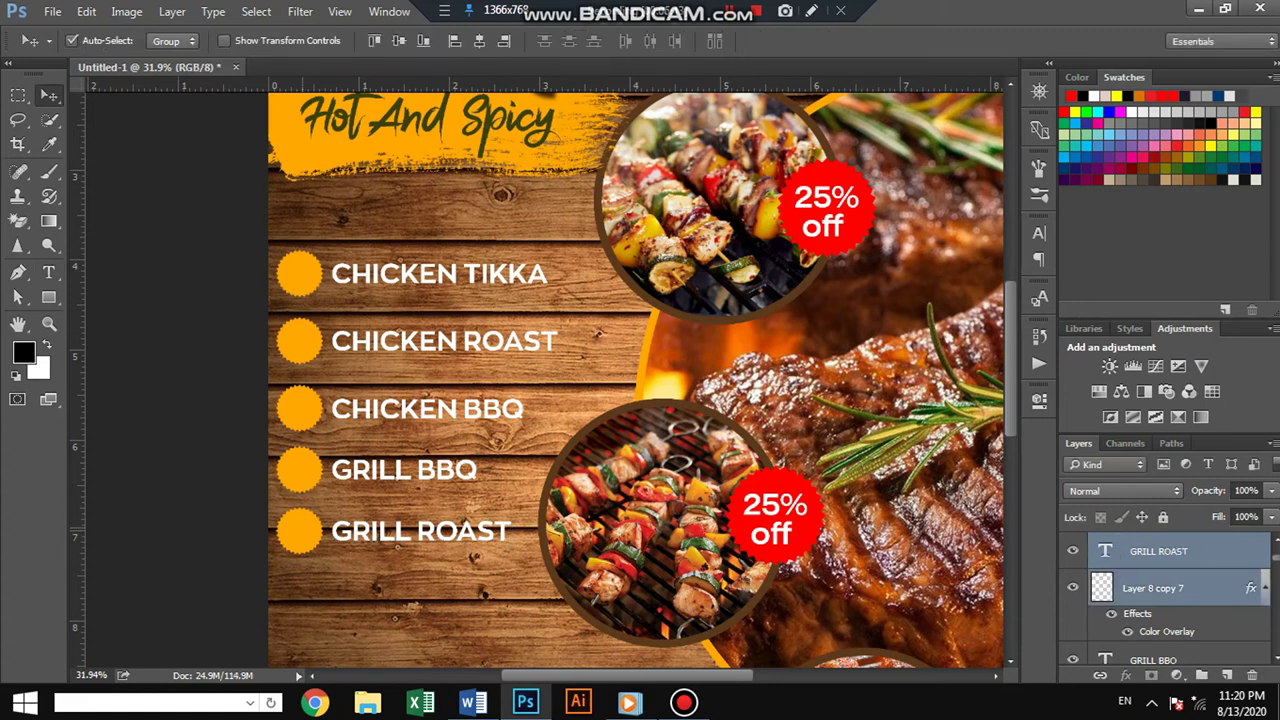
# Step: Duplicate the GRILL ROAST line and its bullet one row lower
pyautogui.moveTo(455, 530); pyautogui.dragTo(455, 531)
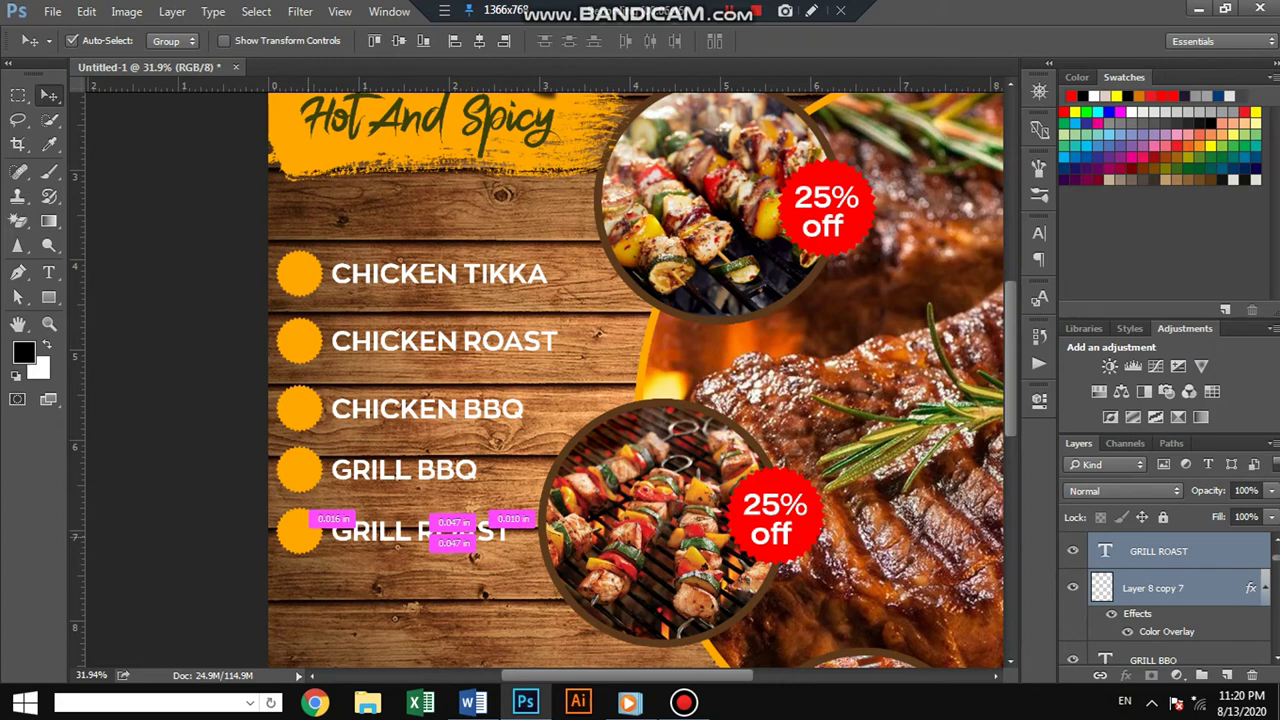
pyautogui.moveTo(455, 531); pyautogui.dragTo(455, 591)
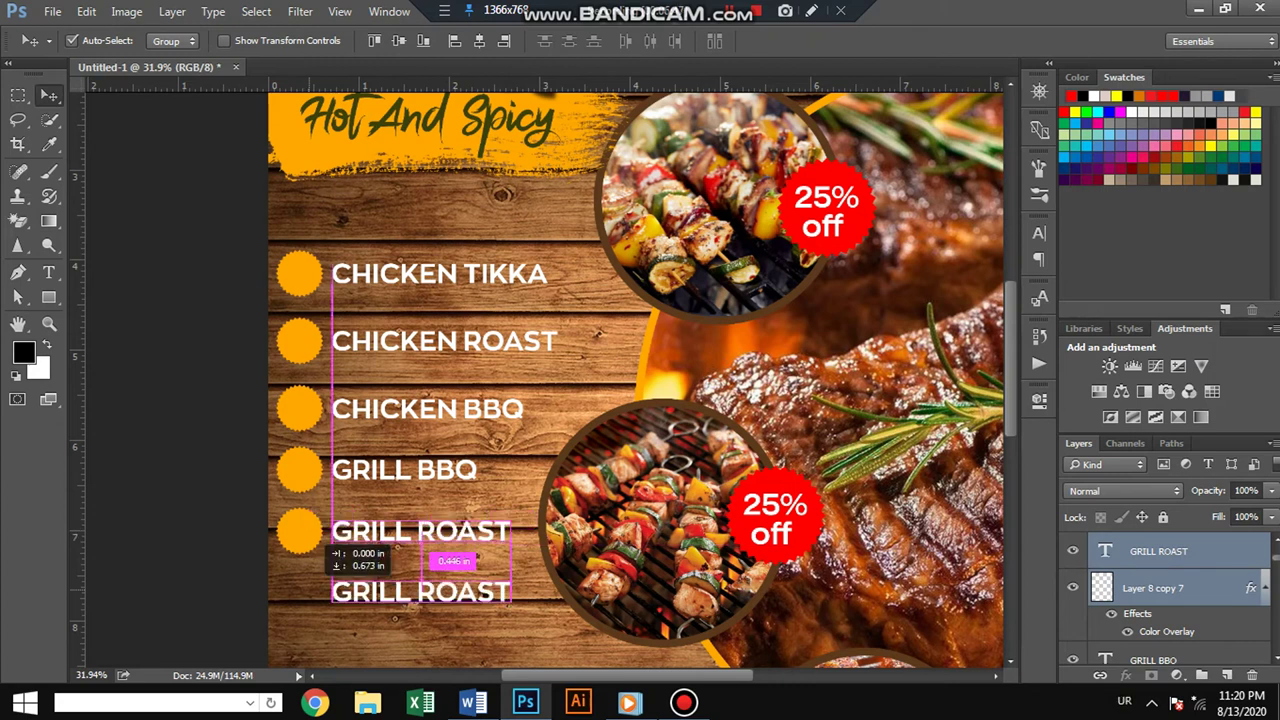
pyautogui.hotkey('ctrl', 'z')
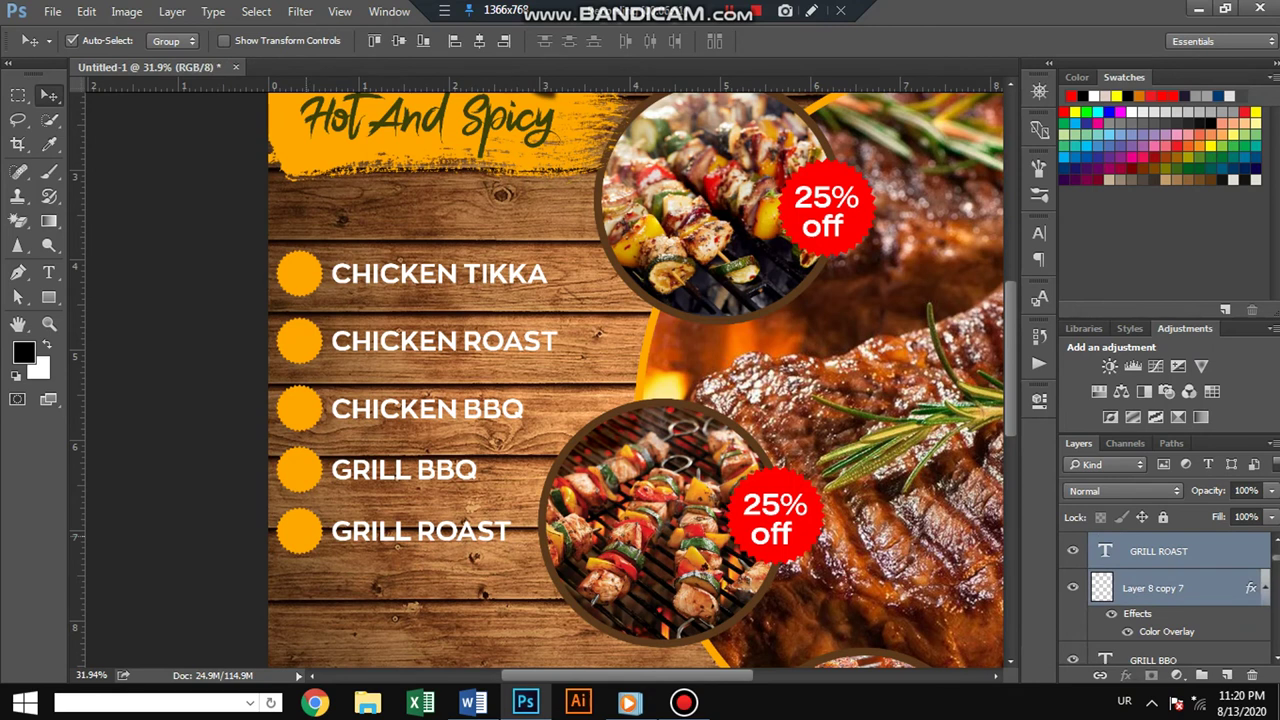
pyautogui.hotkey('alt', 'shift')
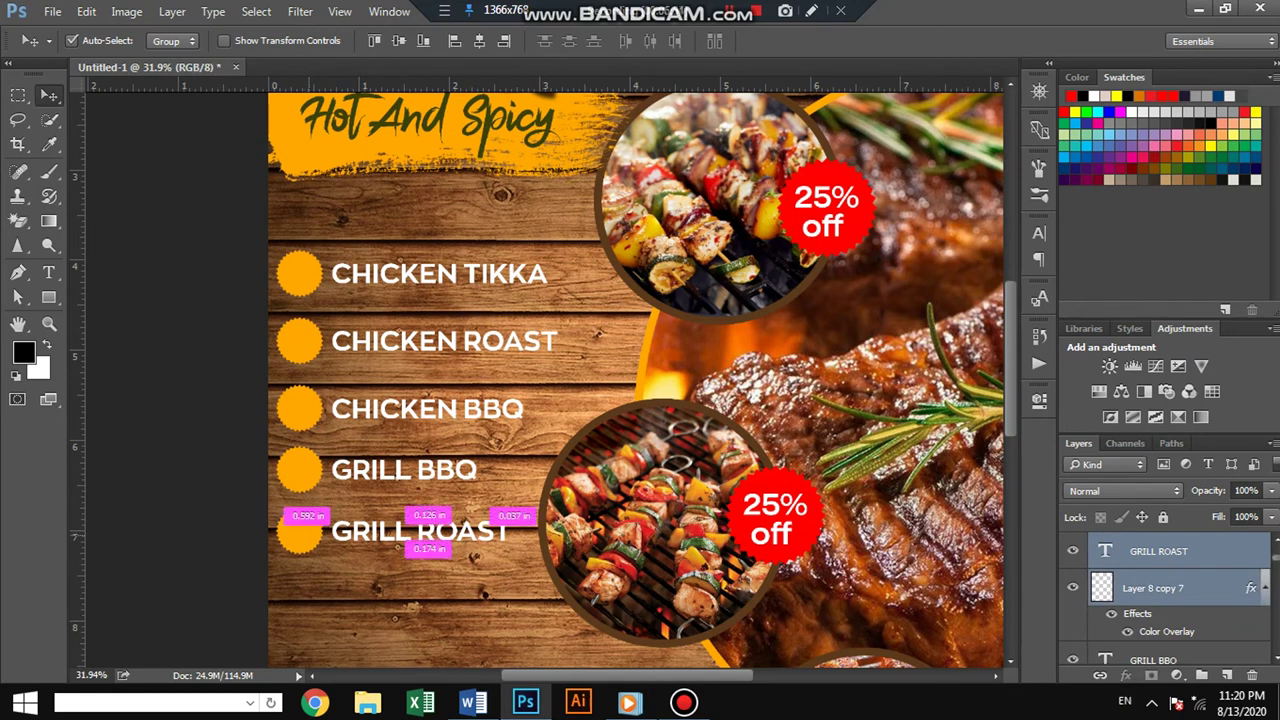
pyautogui.moveTo(333, 508); pyautogui.dragTo(333, 569)
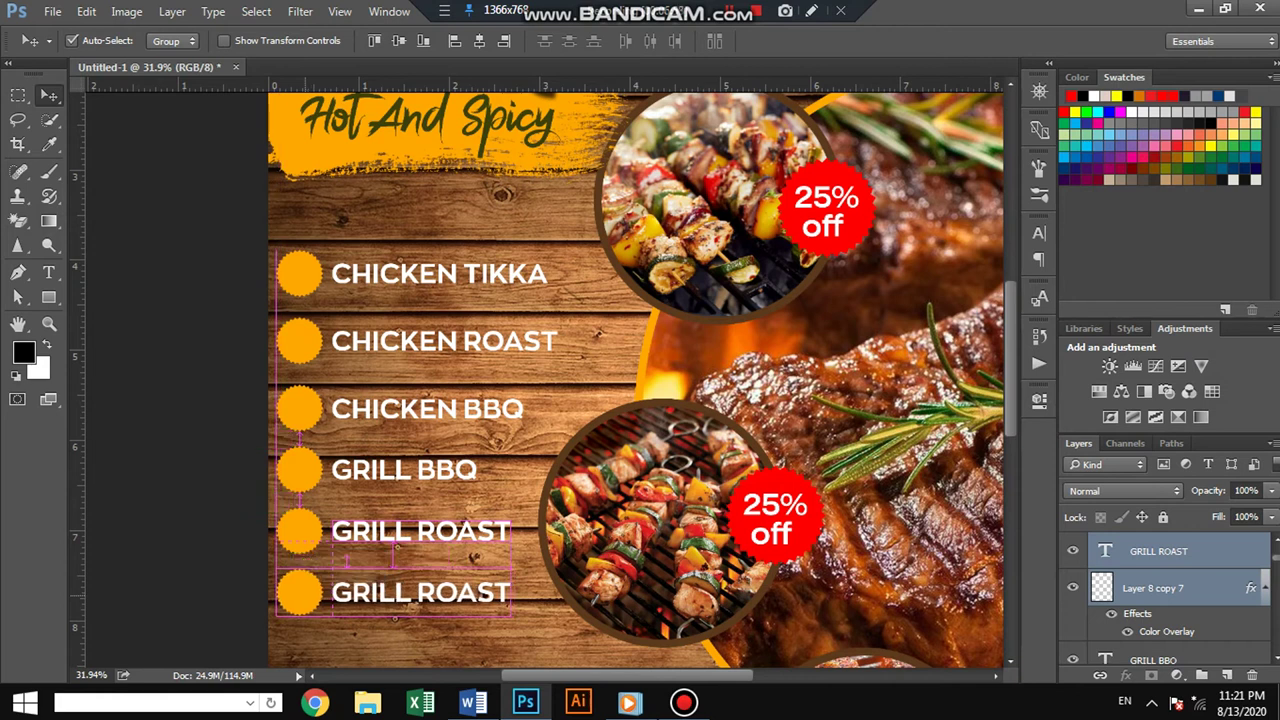
# Step: Change the new last line's text from GRILL ROAST to GRILL TIKKA
pyautogui.press('t')
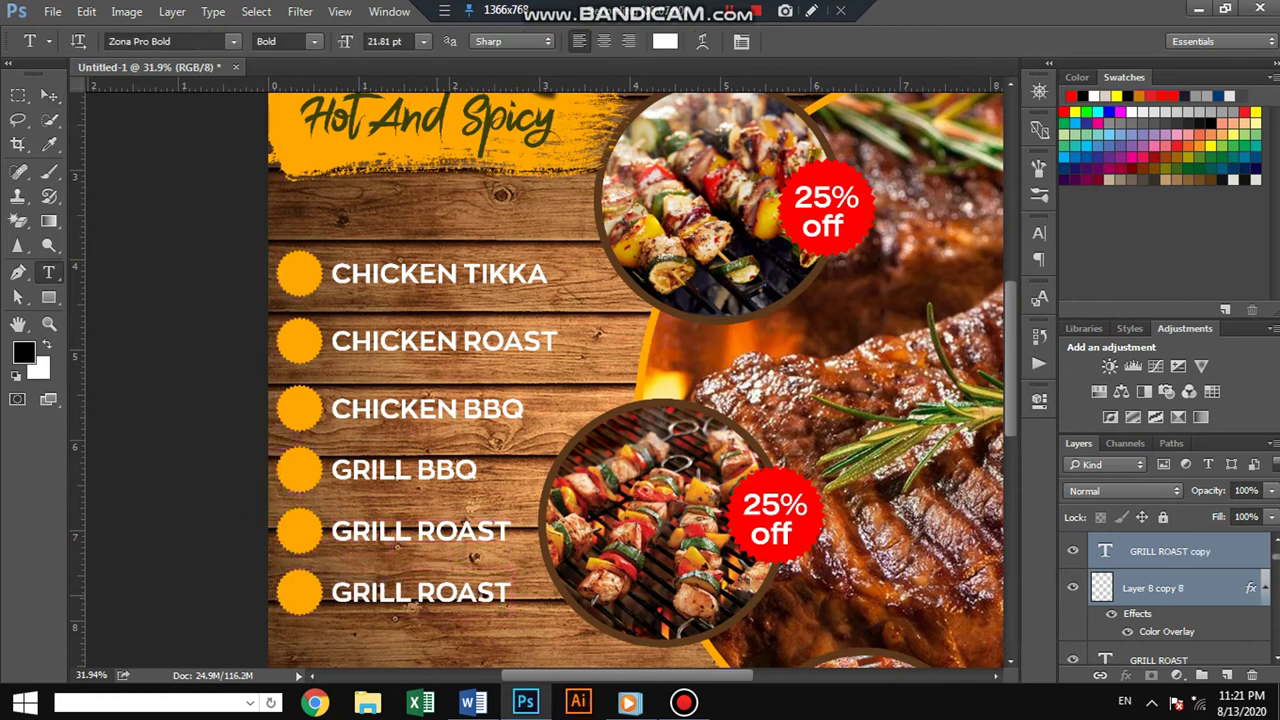
pyautogui.doubleClick(463, 592)
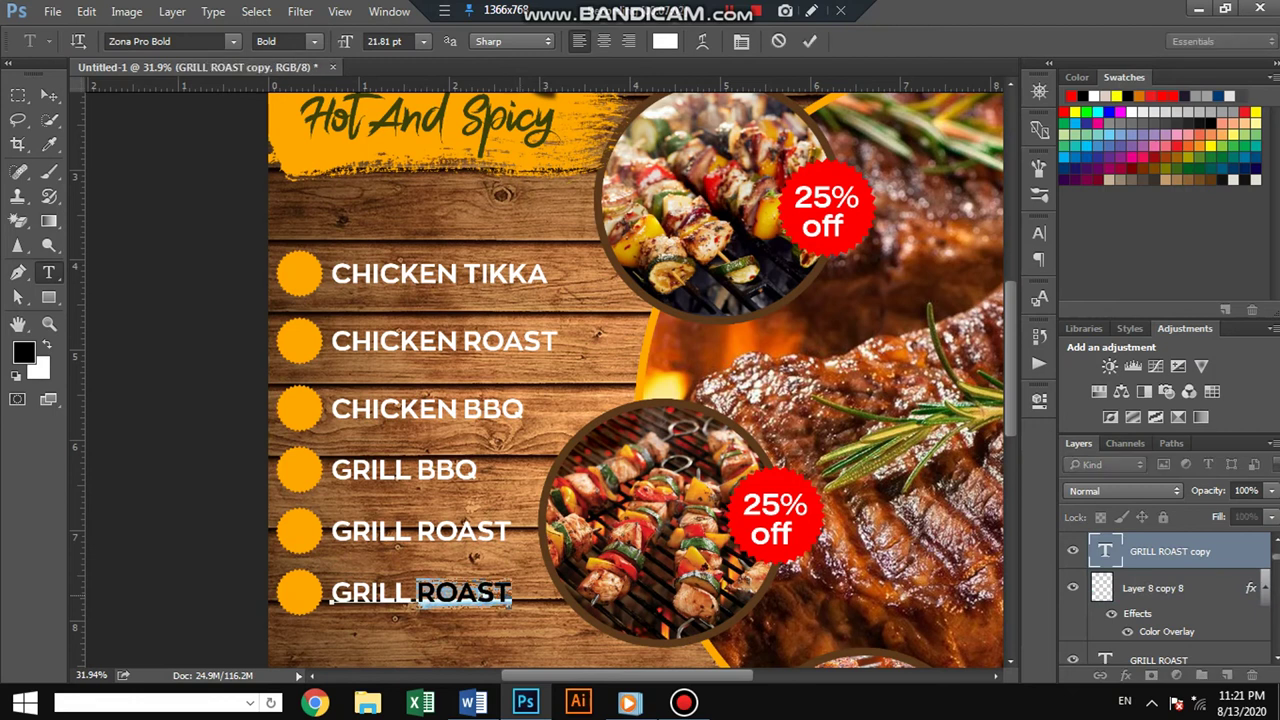
pyautogui.click(463, 592)
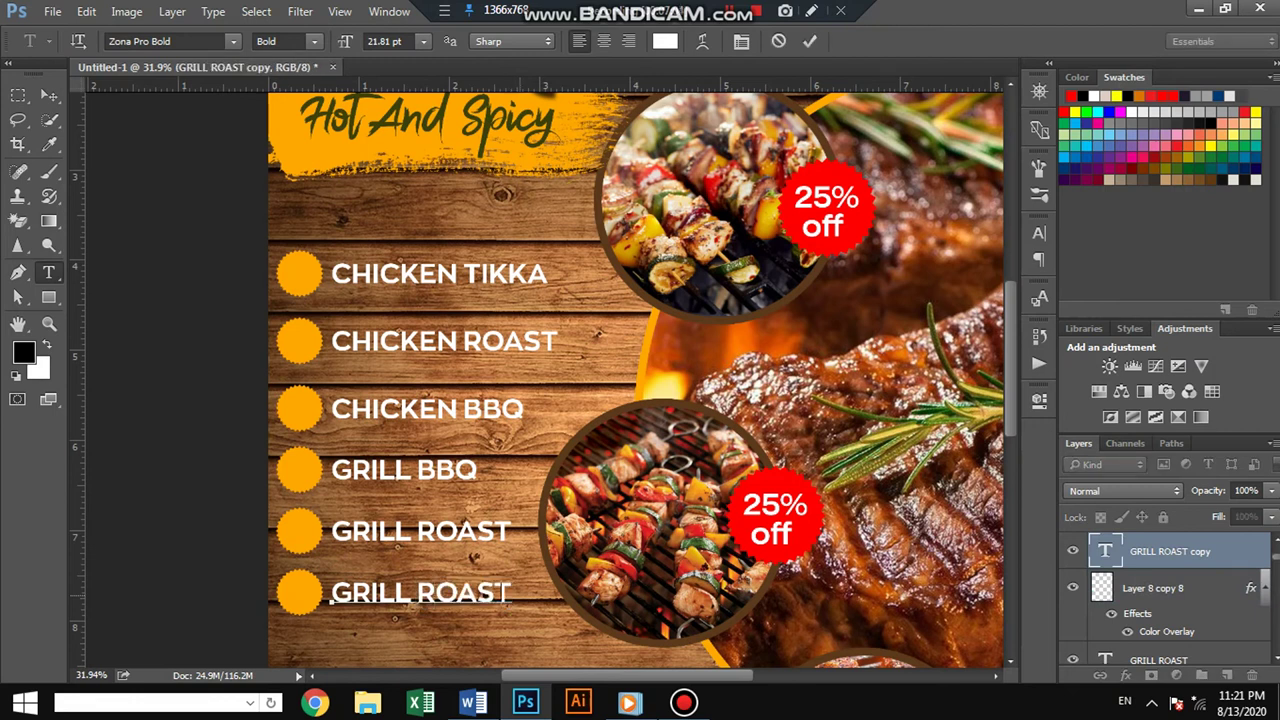
pyautogui.press('BackSpace')
pyautogui.press('BackSpace')
pyautogui.press('BackSpace')
pyautogui.write('TIKKA')
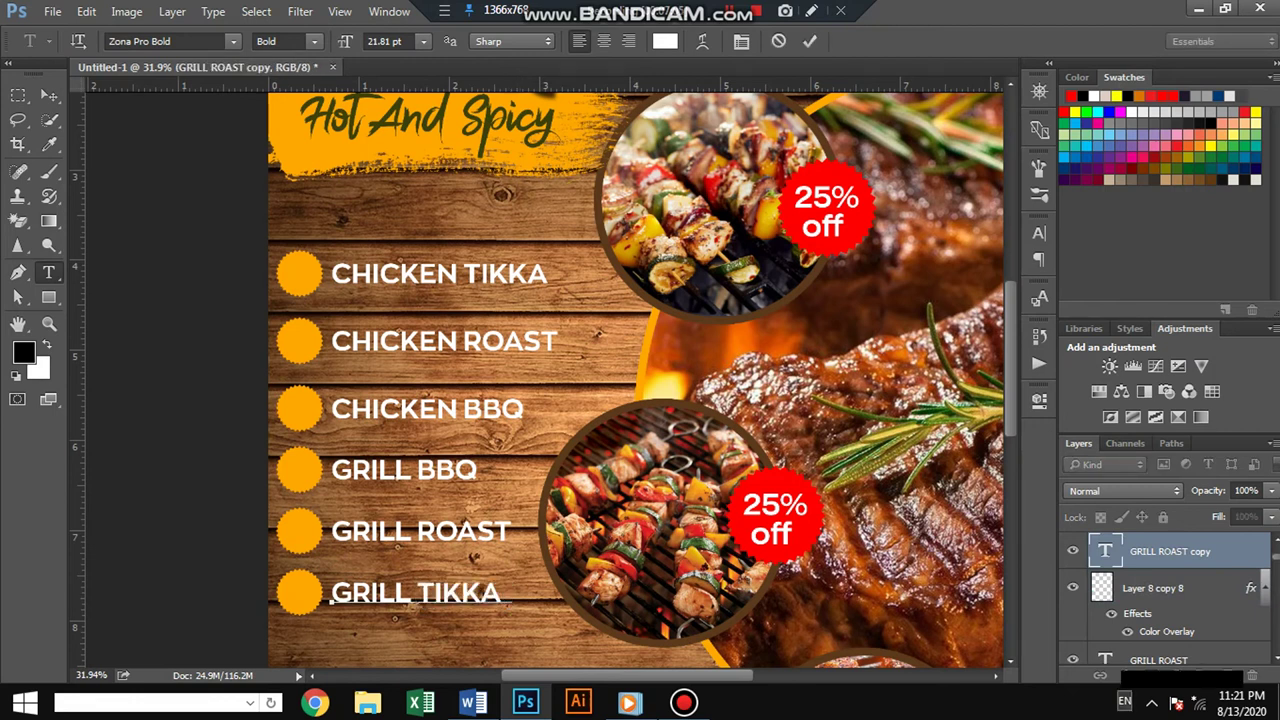
pyautogui.hotkey('ctrl', 'Return')
# Step: Zoom out on the poster and start a new text layer below the menu
pyautogui.press('v')
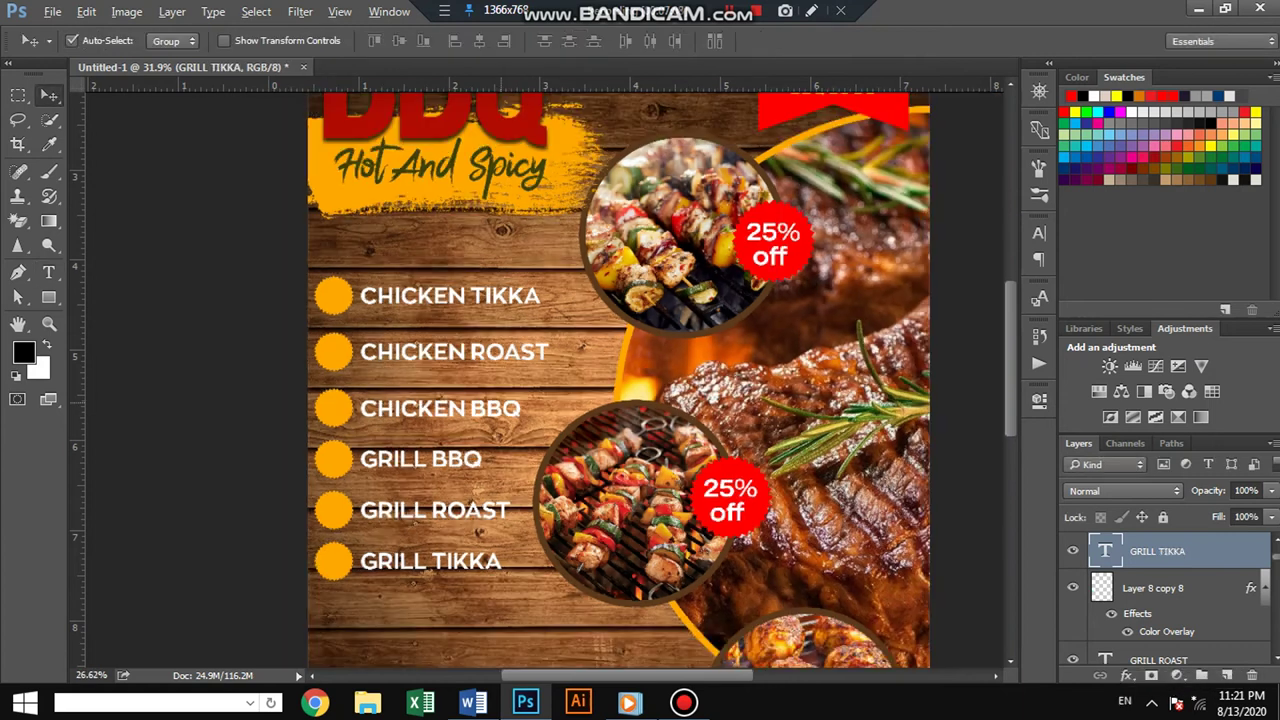
pyautogui.hotkey('ctrl', '-')
pyautogui.scroll(-1, 333, 398)
pyautogui.scroll(-1, 333, 398)
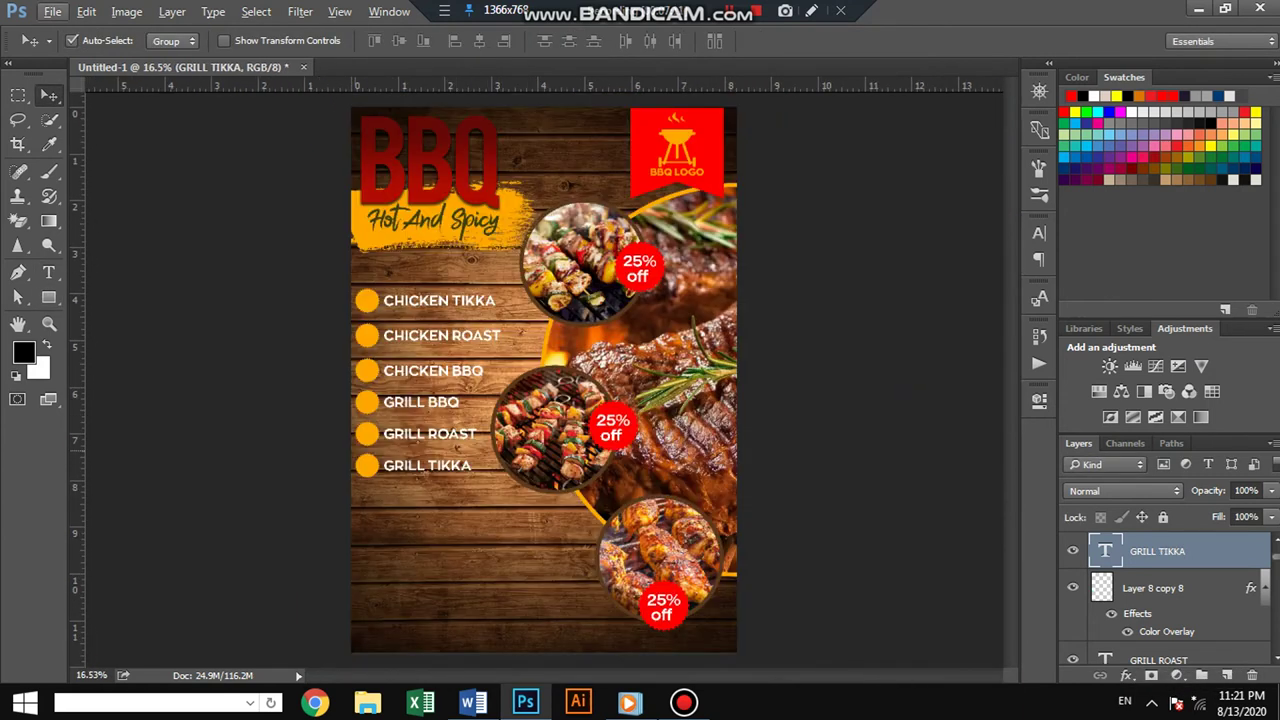
pyautogui.click(48, 272)
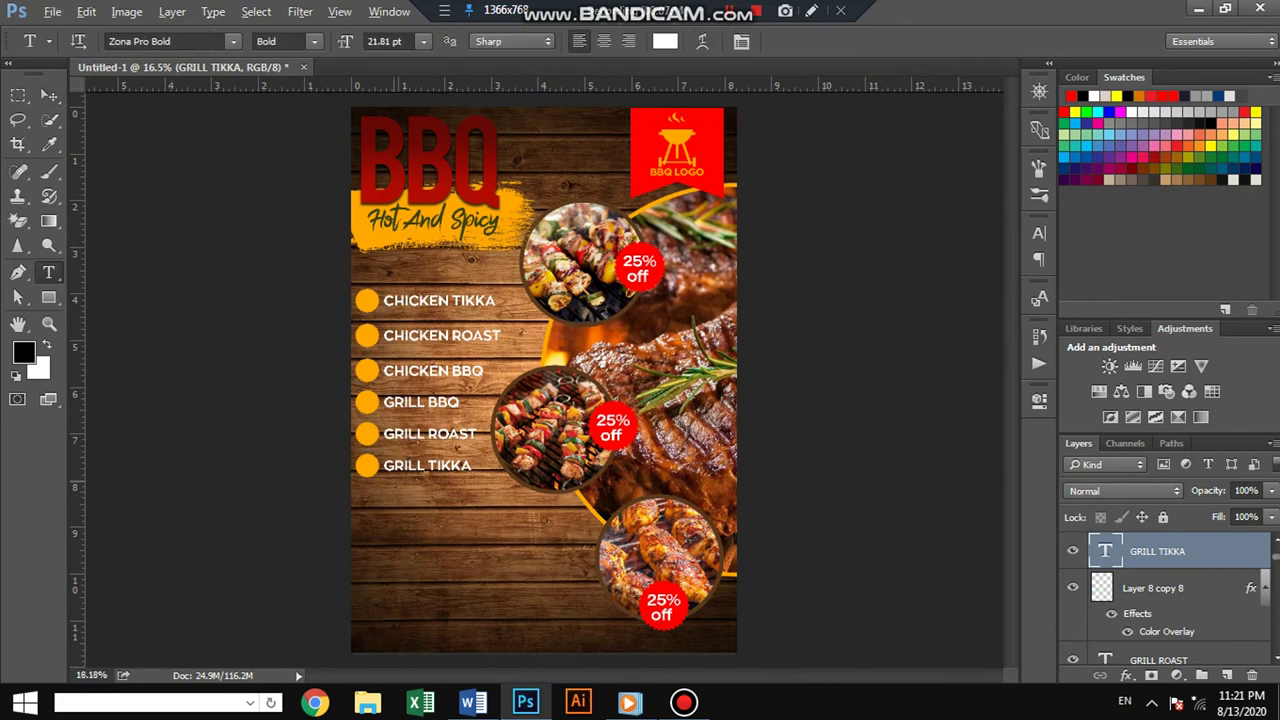
pyautogui.scroll(1, 392, 475)
pyautogui.click(441, 525)
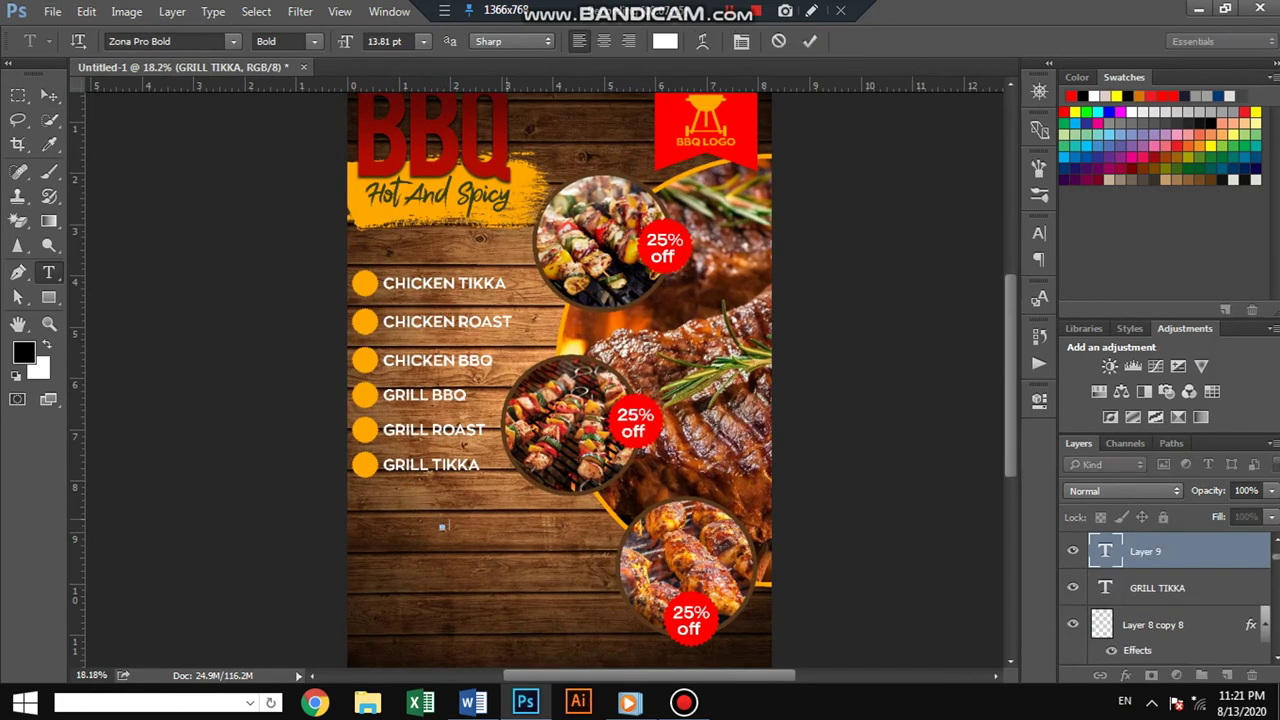
# Step: Add an ABOUT US: heading in #ffa800, enlarged to about 199%, just below the menu
pyautogui.write('Lorem ipsum')
pyautogui.write('ABOUT US')
pyautogui.write(':')
pyautogui.click(665, 41)
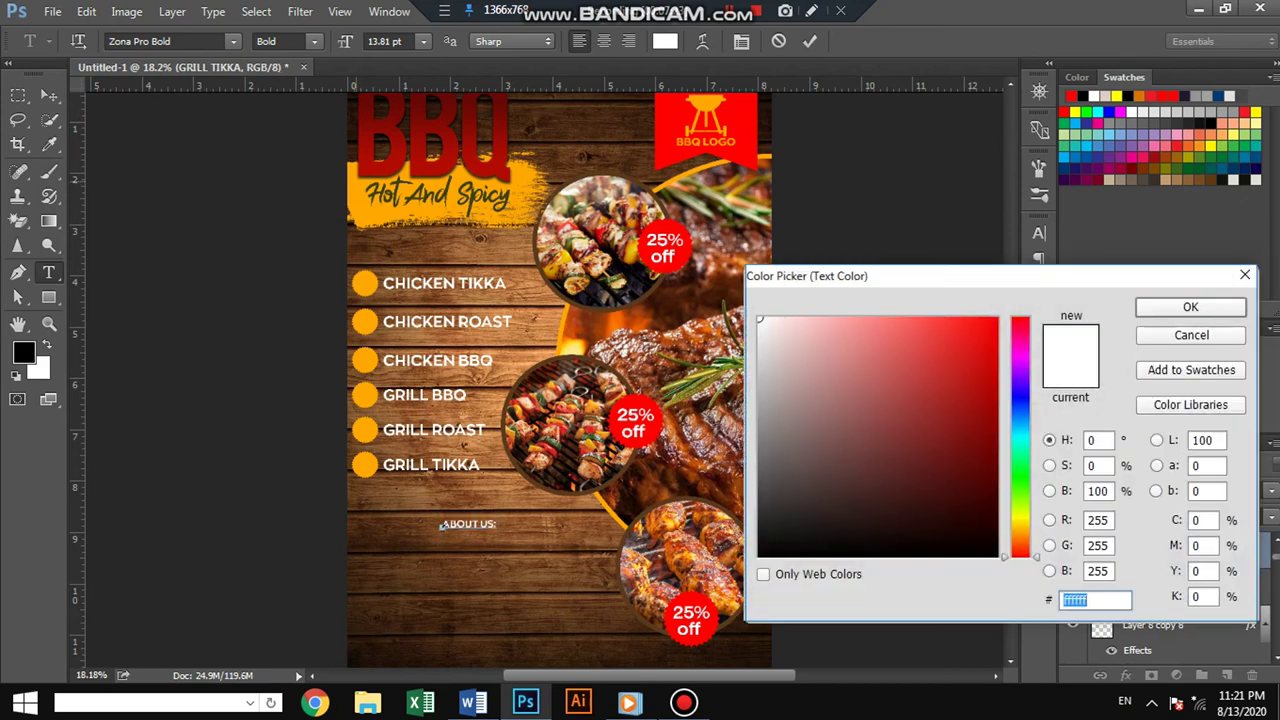
pyautogui.write('ffa800')
pyautogui.press('Return')
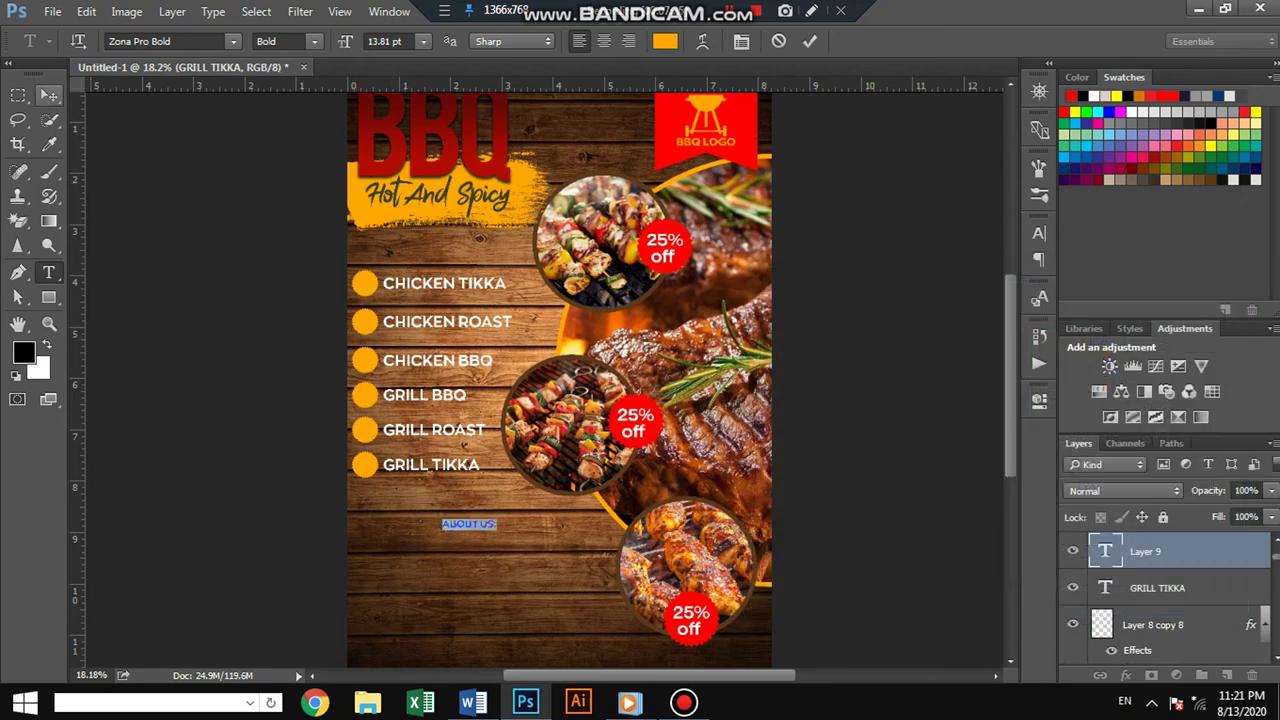
pyautogui.hotkey('ctrl', 't')
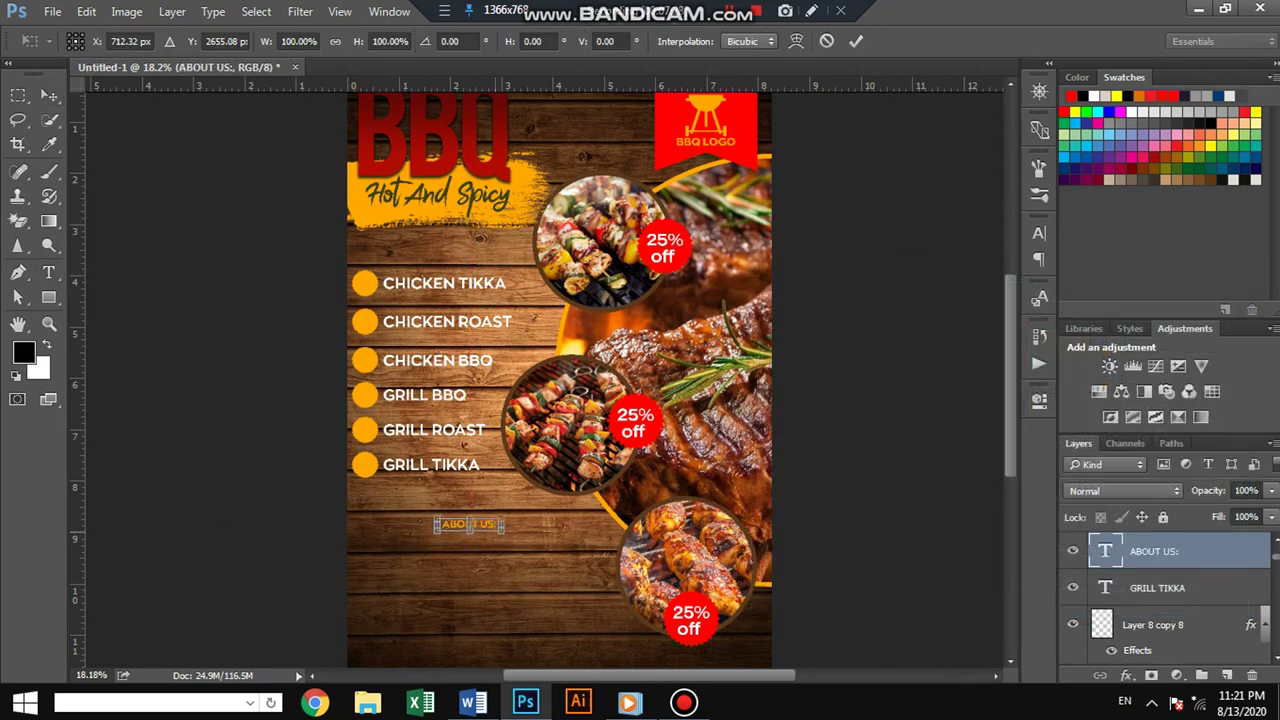
pyautogui.moveTo(497, 529); pyautogui.dragTo(524, 535)
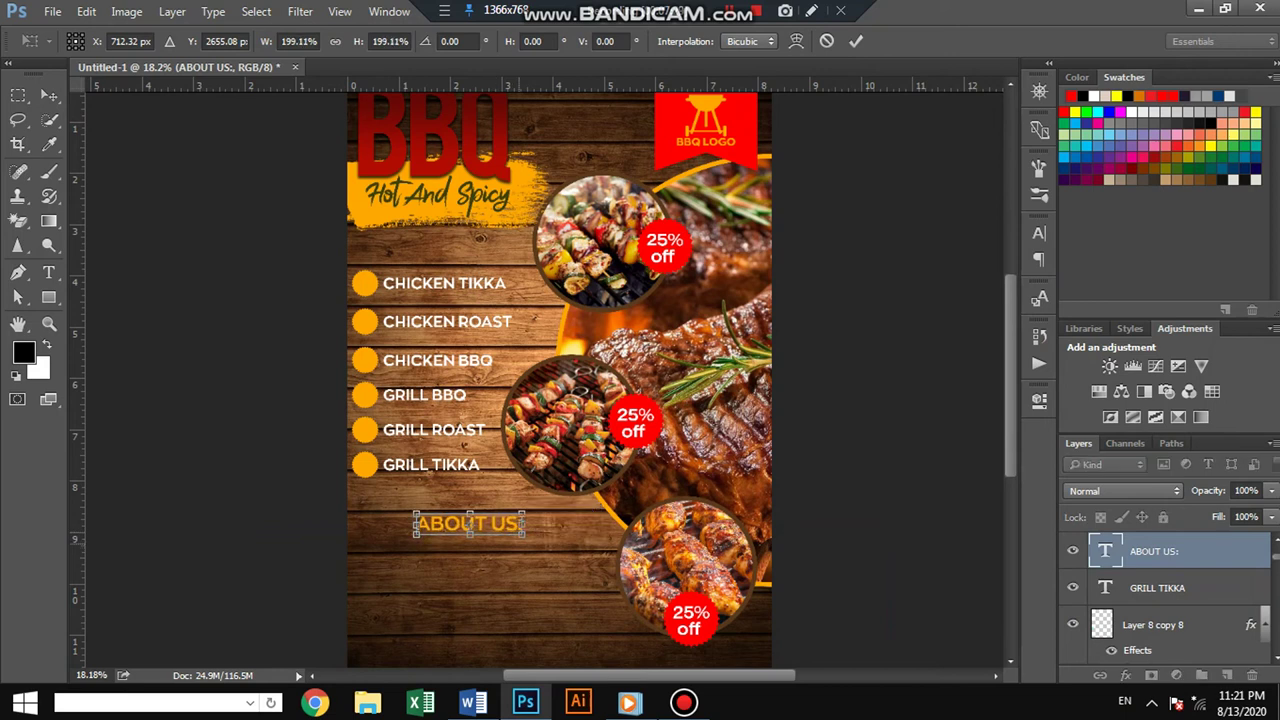
pyautogui.press('Return')
pyautogui.moveTo(494, 487); pyautogui.dragTo(436, 461)
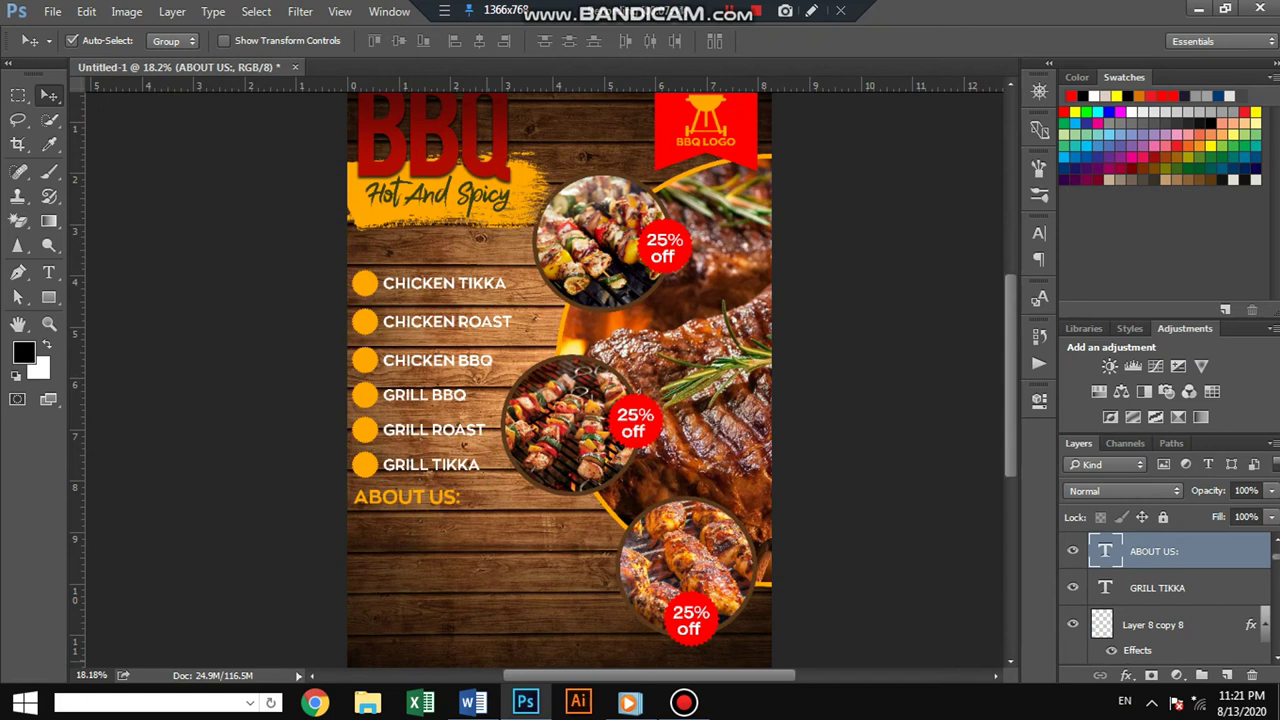
# Step: Copy the last paragraph of the Word document for the About Us body text
pyautogui.click(473, 702)
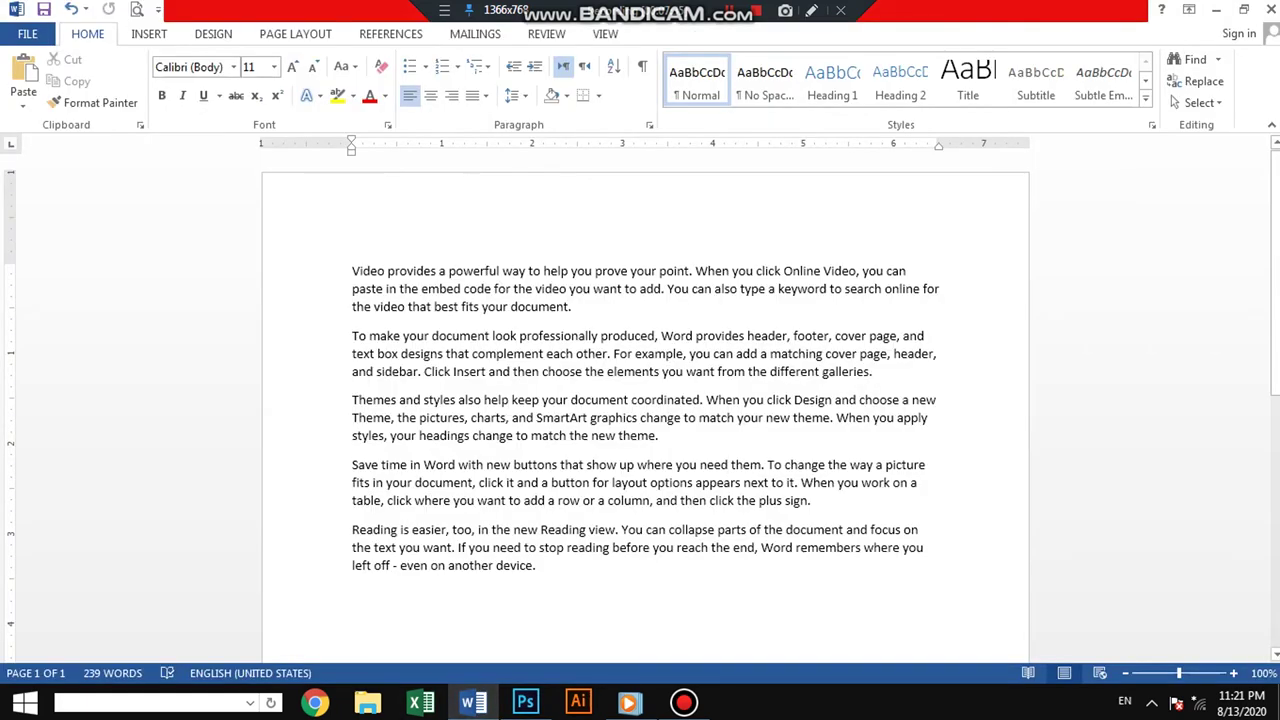
pyautogui.moveTo(353, 530); pyautogui.dragTo(536, 566)
pyautogui.hotkey('ctrl', 'c')
pyautogui.rightClick(518, 560)
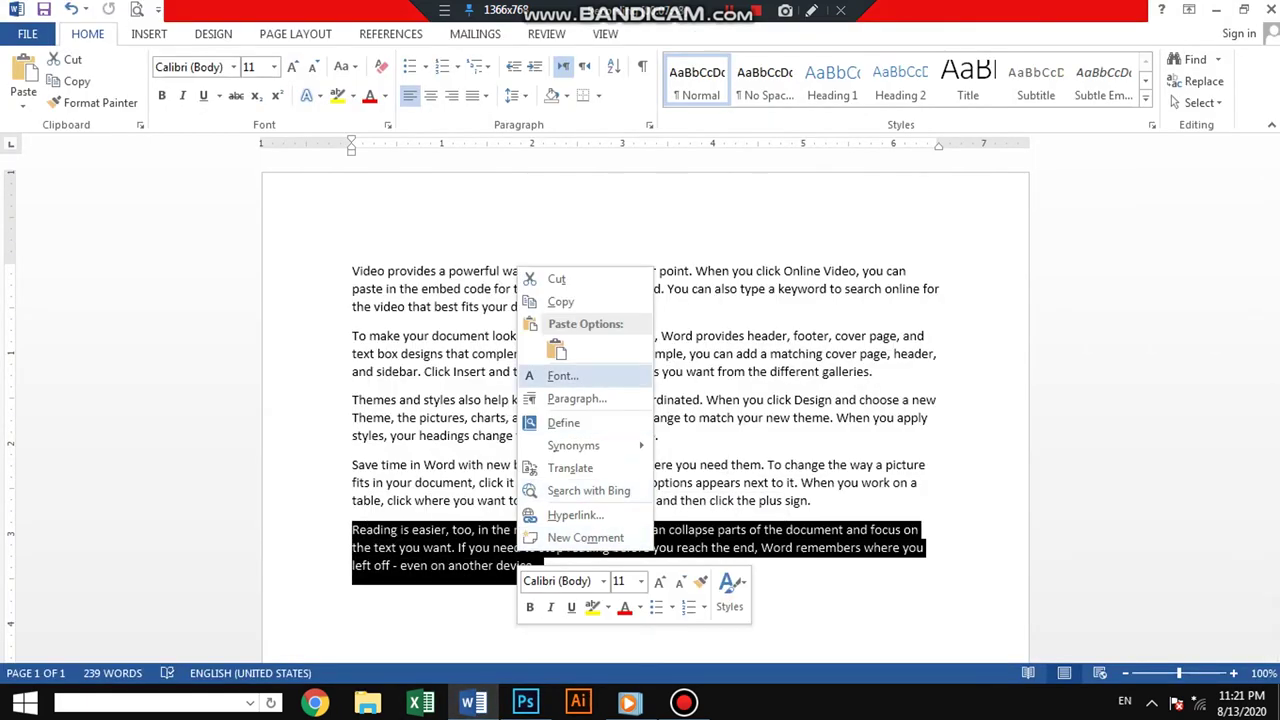
pyautogui.click(560, 301)
pyautogui.hotkey('alt', 'Tab')
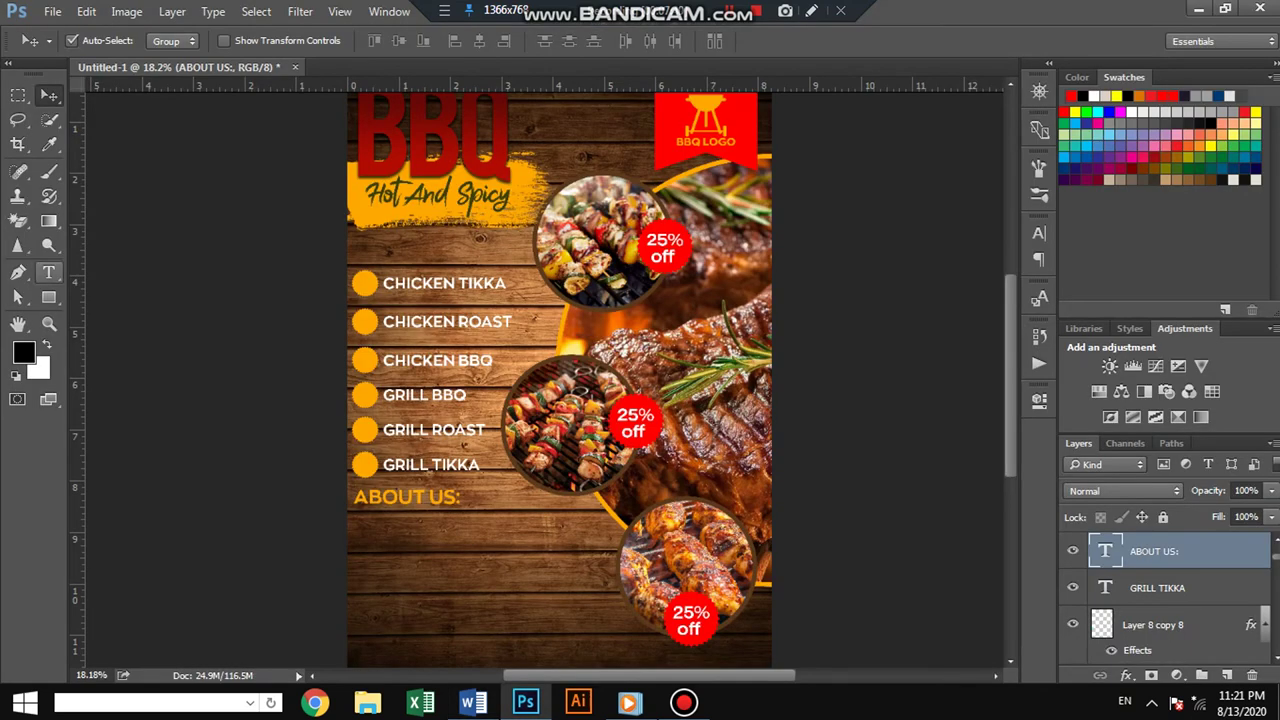
# Step: Paste the paragraph into a text box below ABOUT US: at 18 pt, narrowing the box
pyautogui.click(48, 271)
pyautogui.moveTo(360, 518); pyautogui.dragTo(615, 628)
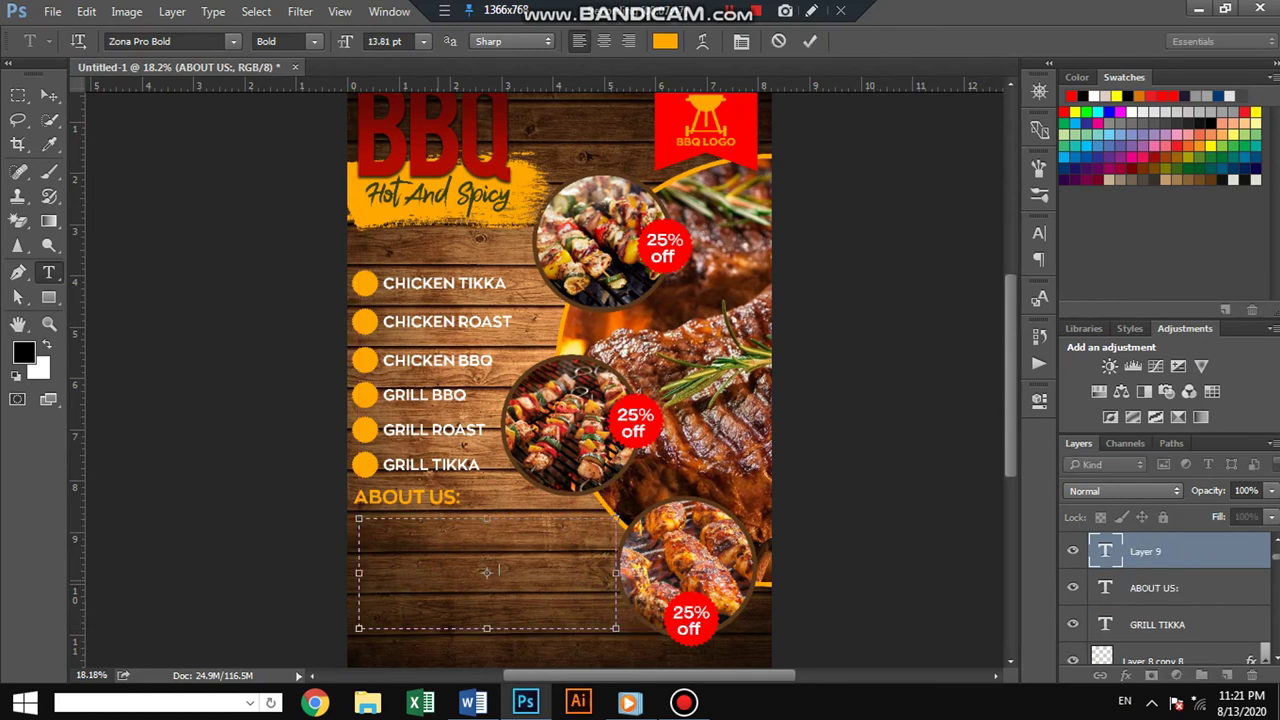
pyautogui.hotkey('ctrl', 'v')
pyautogui.hotkey('ctrl', 'a')
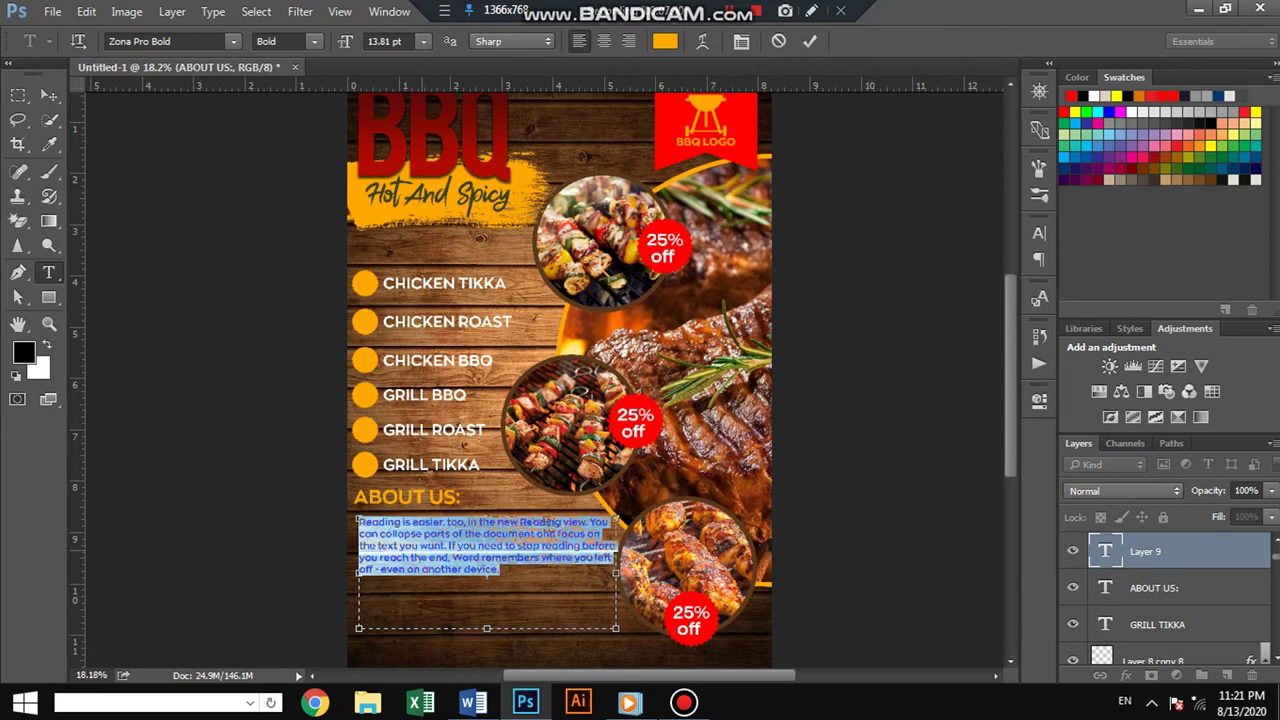
pyautogui.click(423, 41)
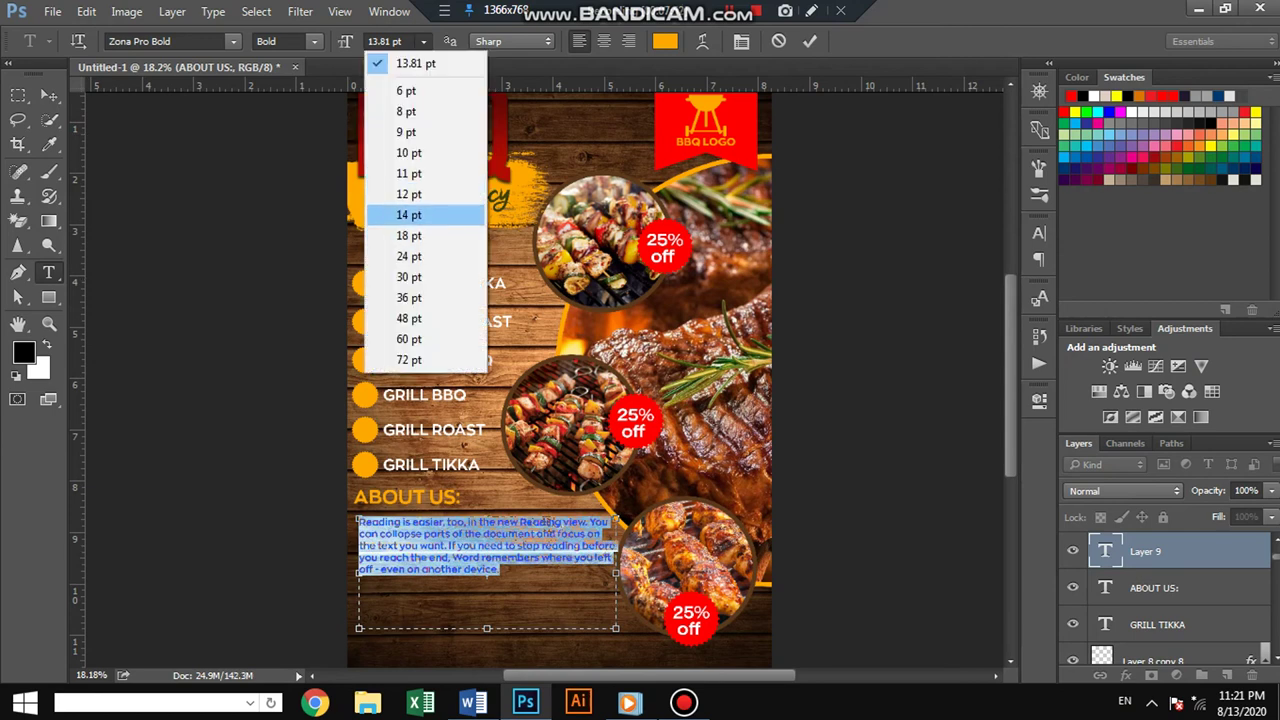
pyautogui.click(424, 211)
pyautogui.click(423, 41)
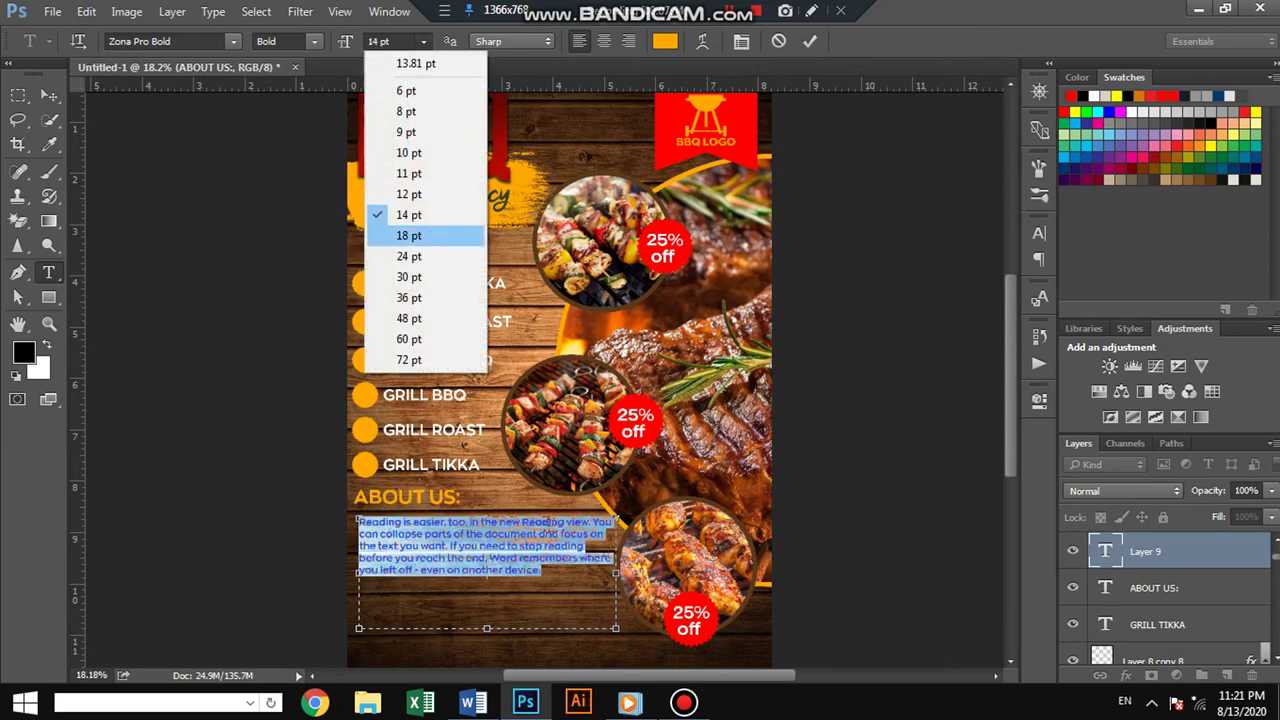
pyautogui.click(424, 233)
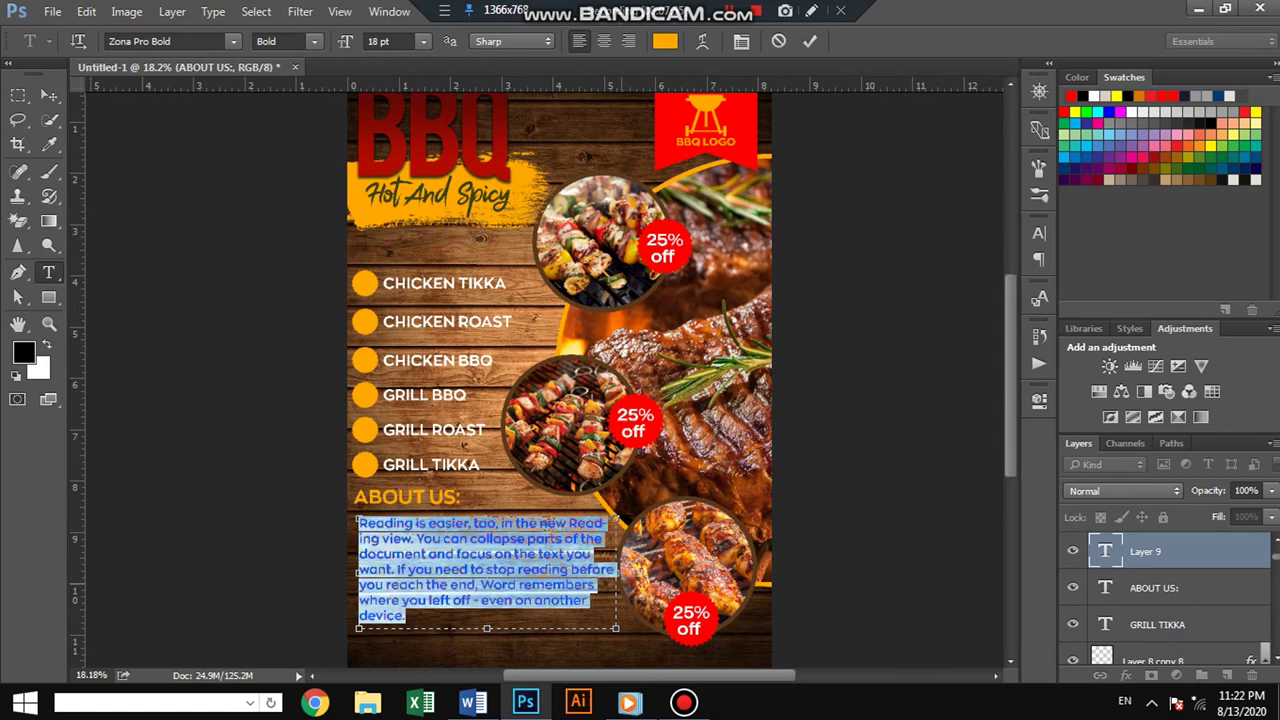
pyautogui.moveTo(615, 573); pyautogui.dragTo(601, 573)
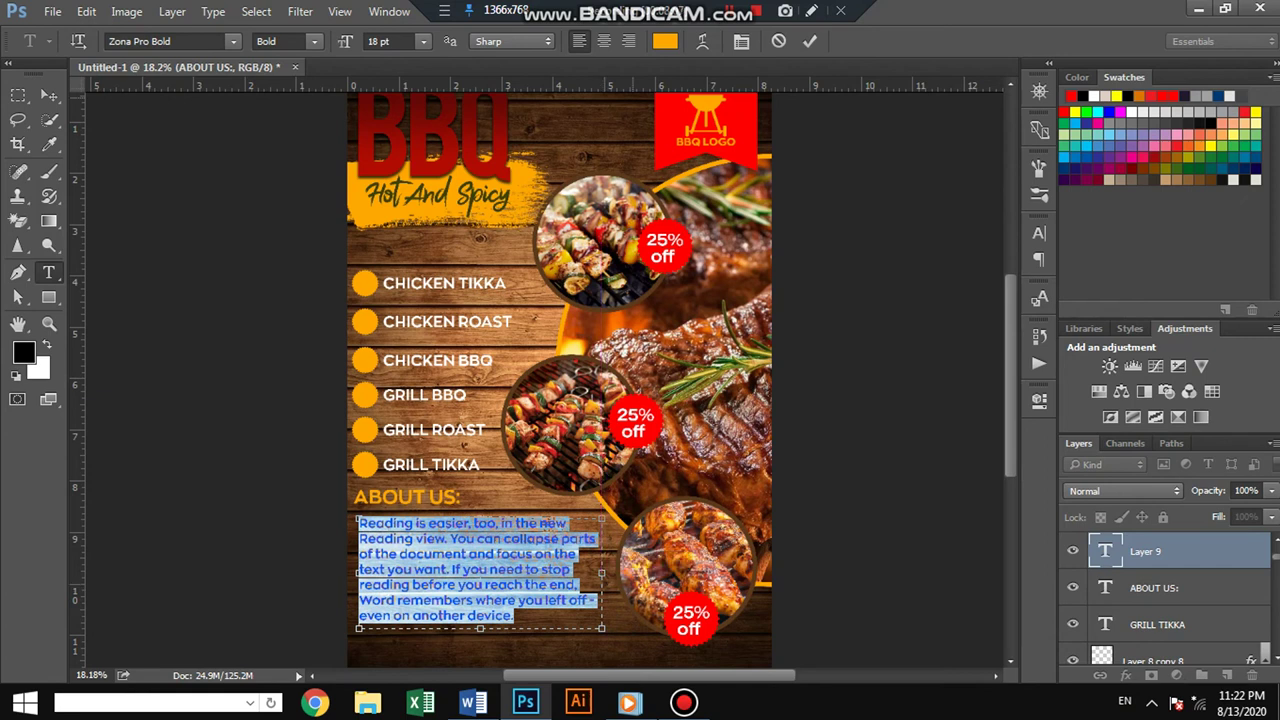
# Step: Make the paragraph text white (#ffffff) and position it just under the heading
pyautogui.click(665, 41)
pyautogui.write('ffffff')
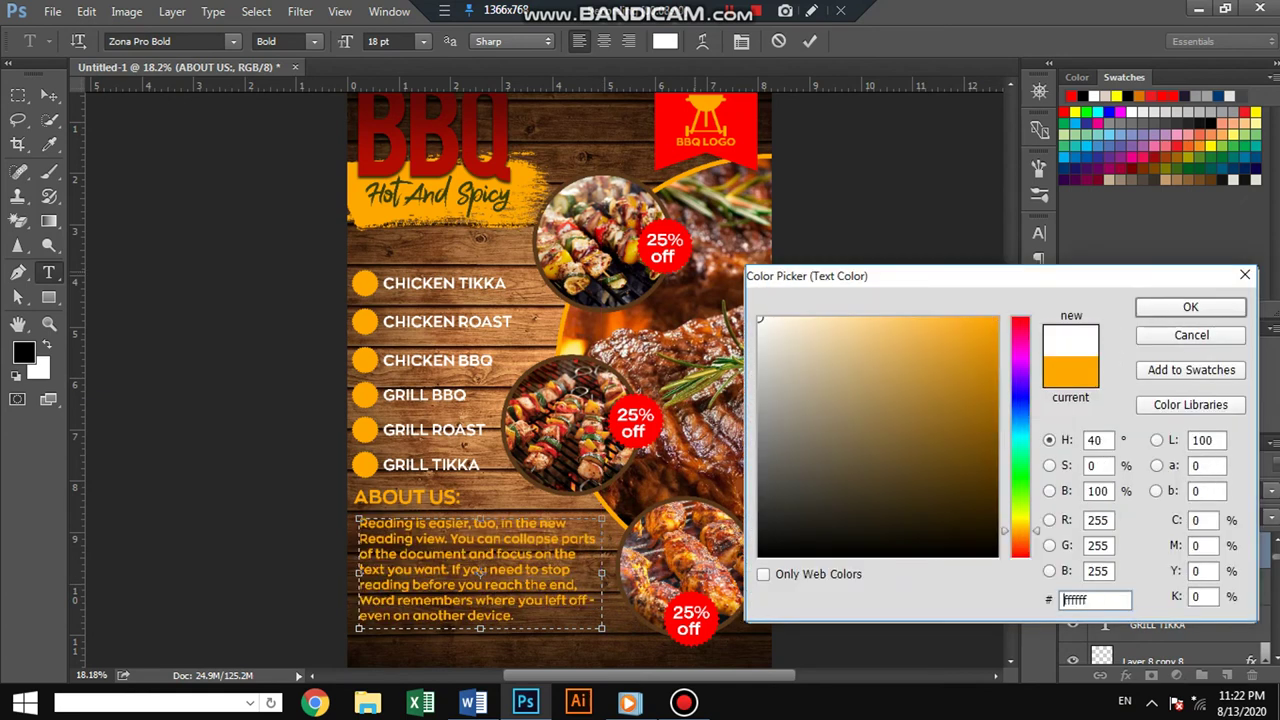
pyautogui.press('Return')
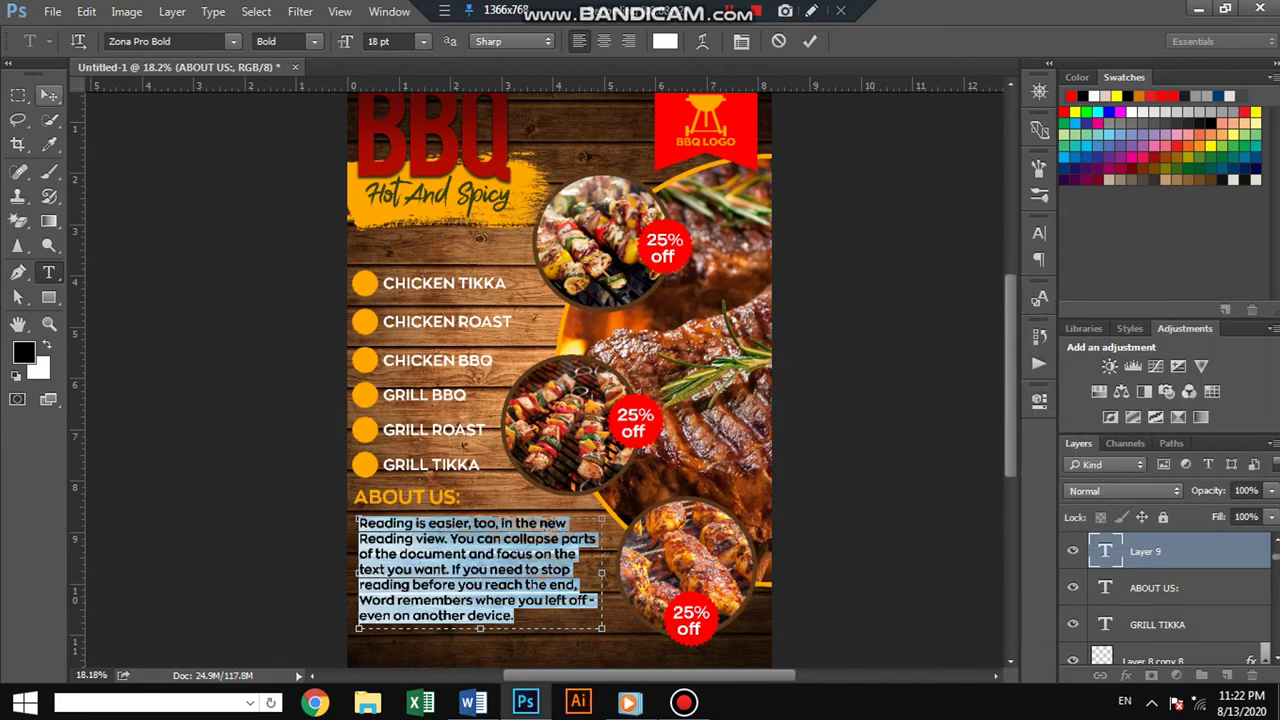
pyautogui.click(49, 94)
pyautogui.moveTo(430, 485); pyautogui.dragTo(424, 475)
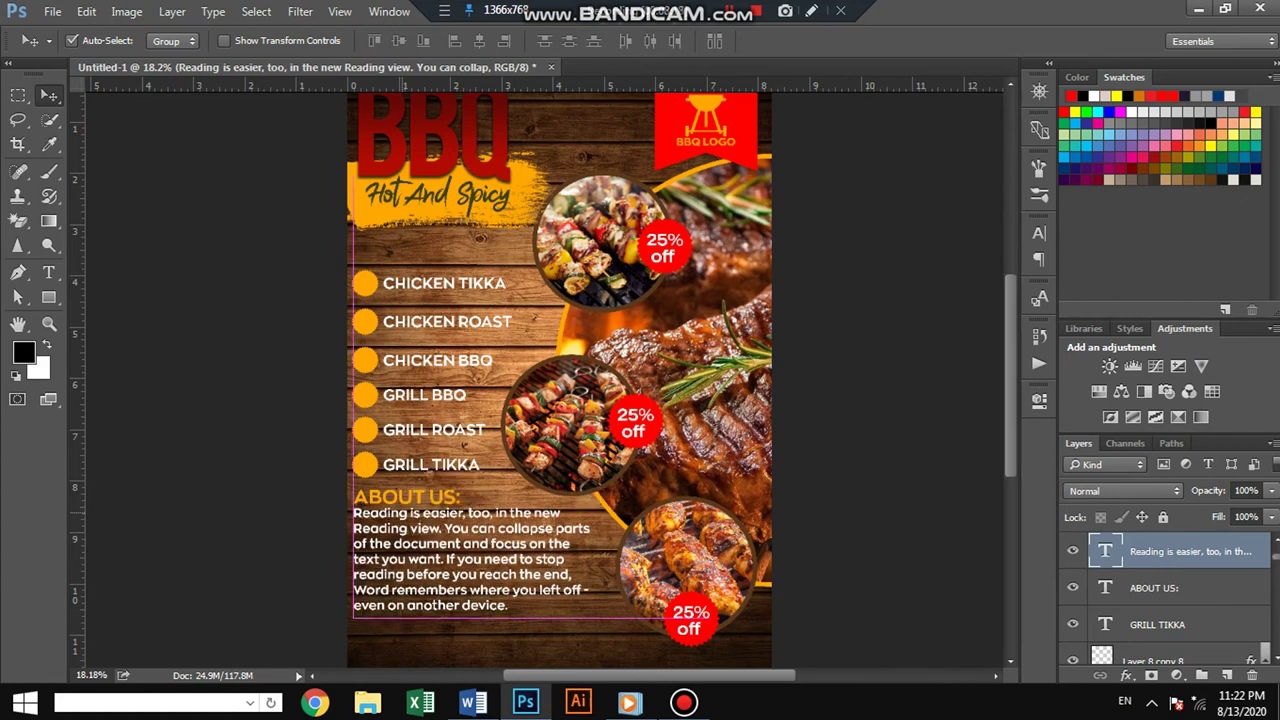
pyautogui.hotkey('shift', 'Down')
pyautogui.hotkey('shift', 'Down')
pyautogui.hotkey('shift', 'Down')
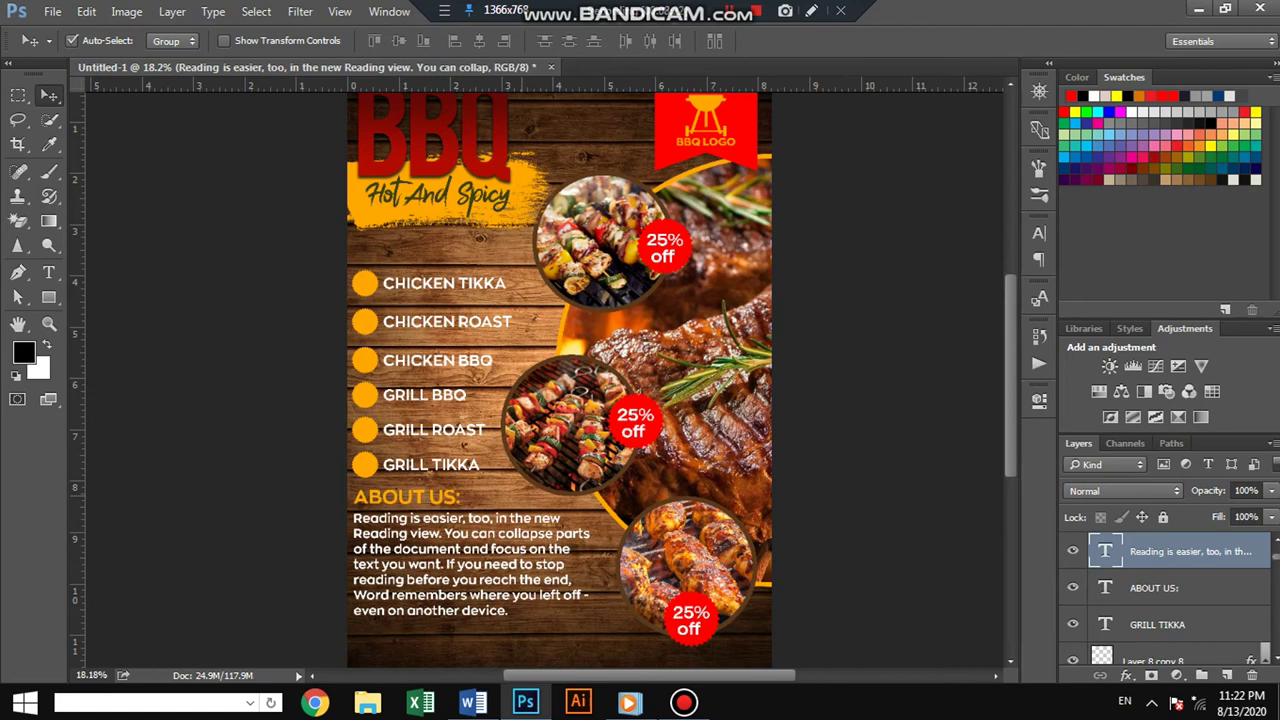
# Step: Duplicate the orange ABOUT US: heading below the paragraph and retype it as CONTACT US:
pyautogui.scroll(-3, 560, 380)
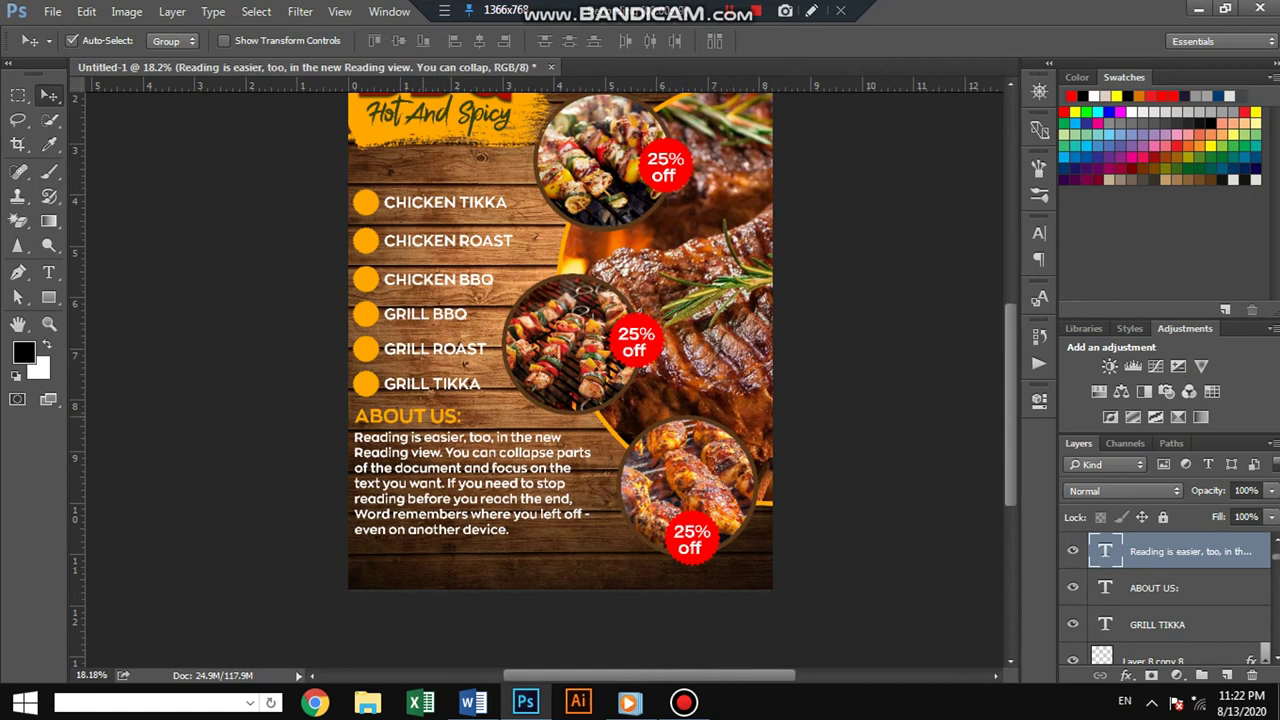
pyautogui.moveTo(426, 415); pyautogui.dragTo(426, 568)
pyautogui.moveTo(440, 524); pyautogui.dragTo(440, 512)
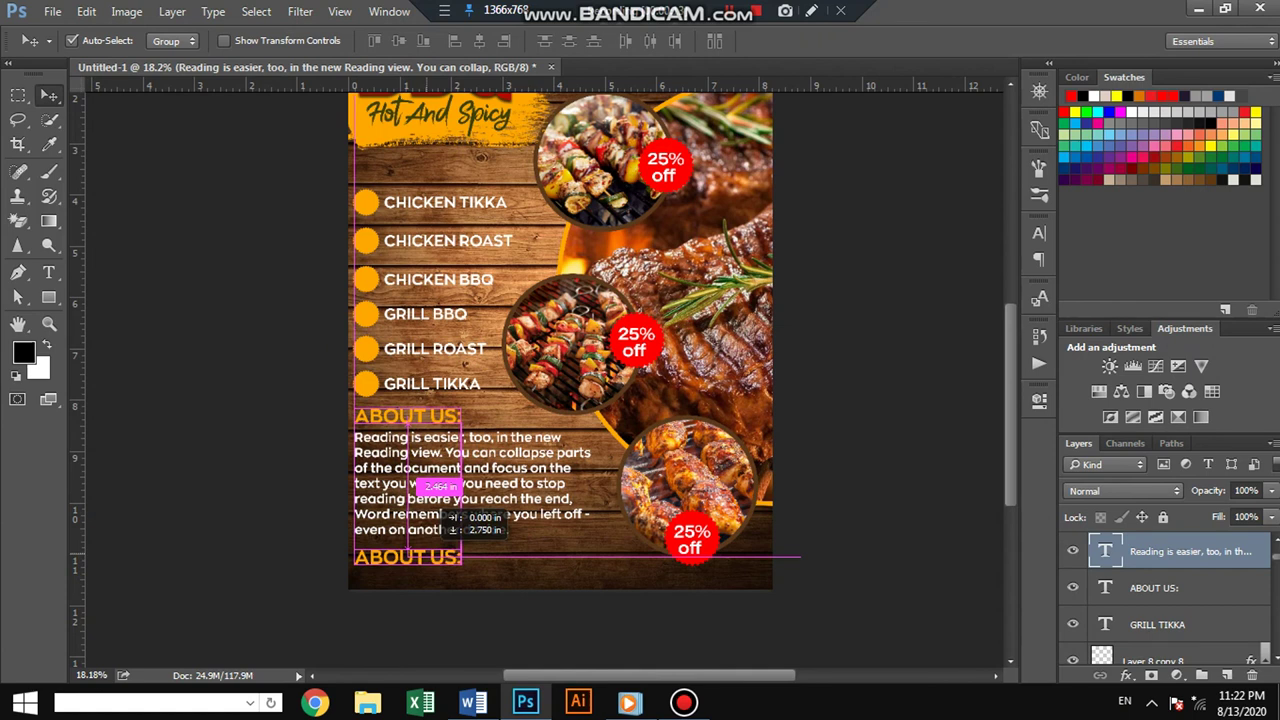
pyautogui.moveTo(450, 518); pyautogui.dragTo(452, 520)
pyautogui.press('t')
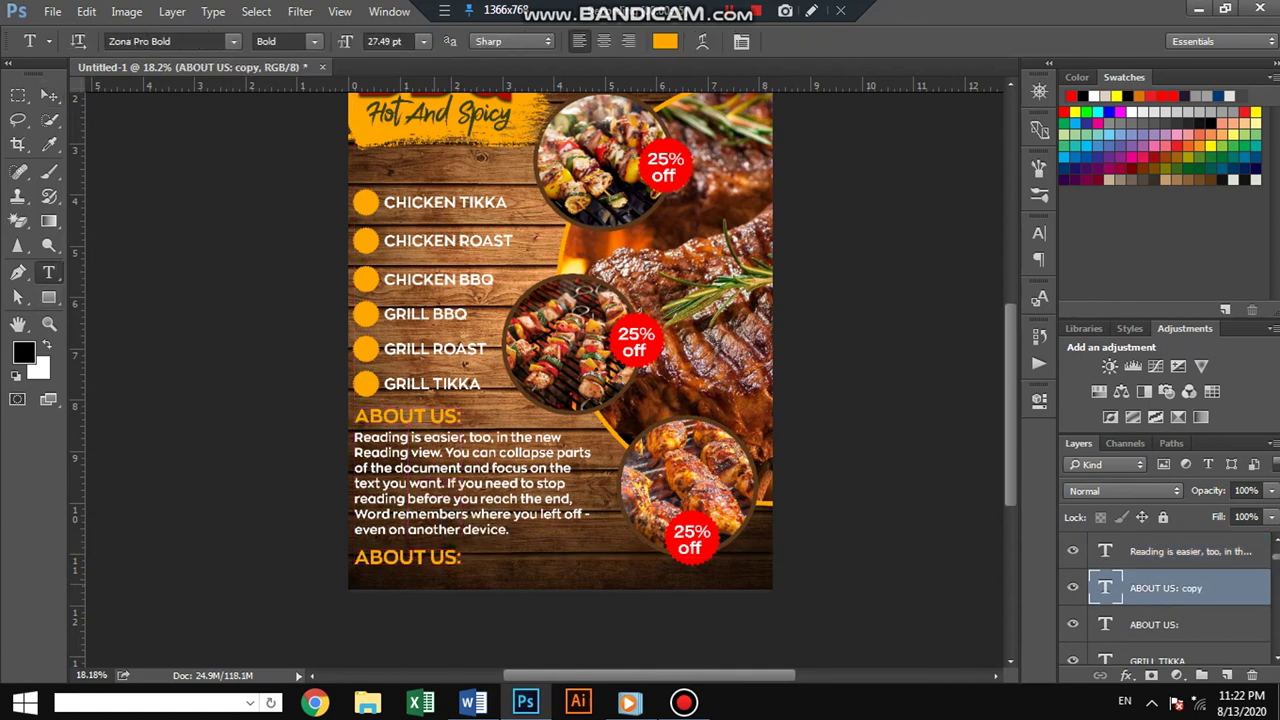
pyautogui.moveTo(354, 557); pyautogui.dragTo(462, 557)
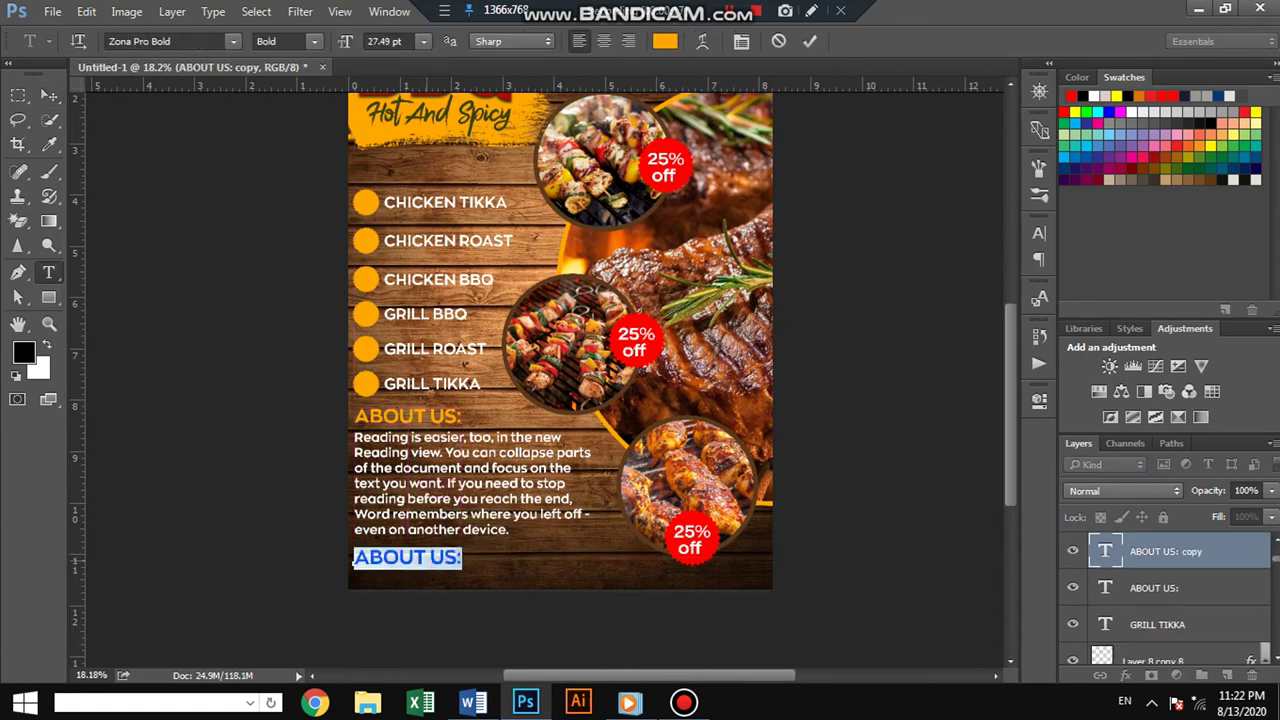
pyautogui.write('CONTACT')
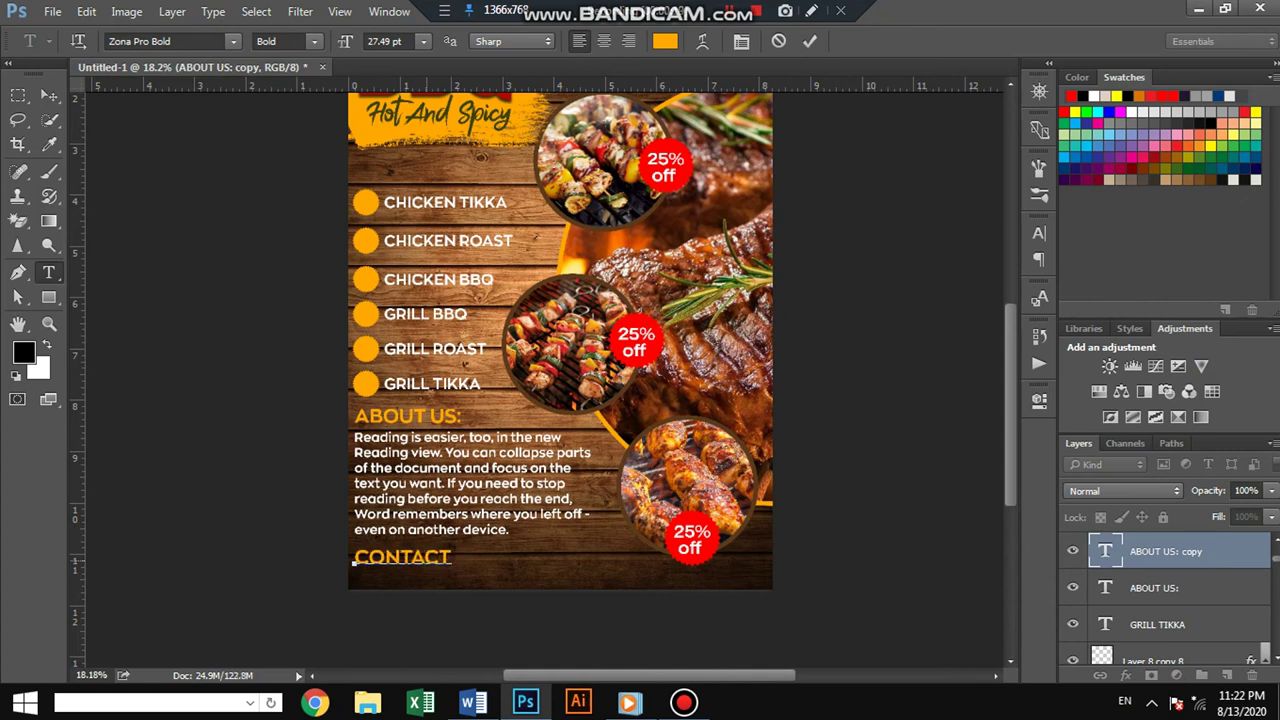
pyautogui.write(' US')
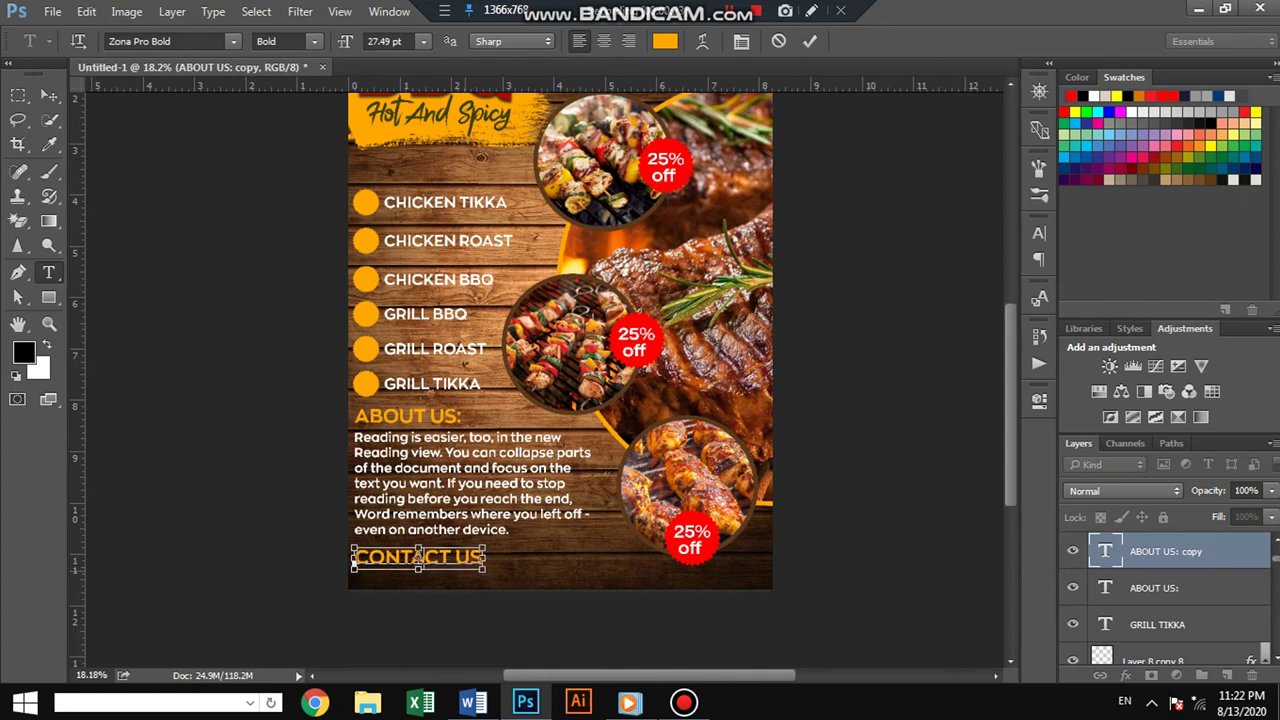
pyautogui.write(':')
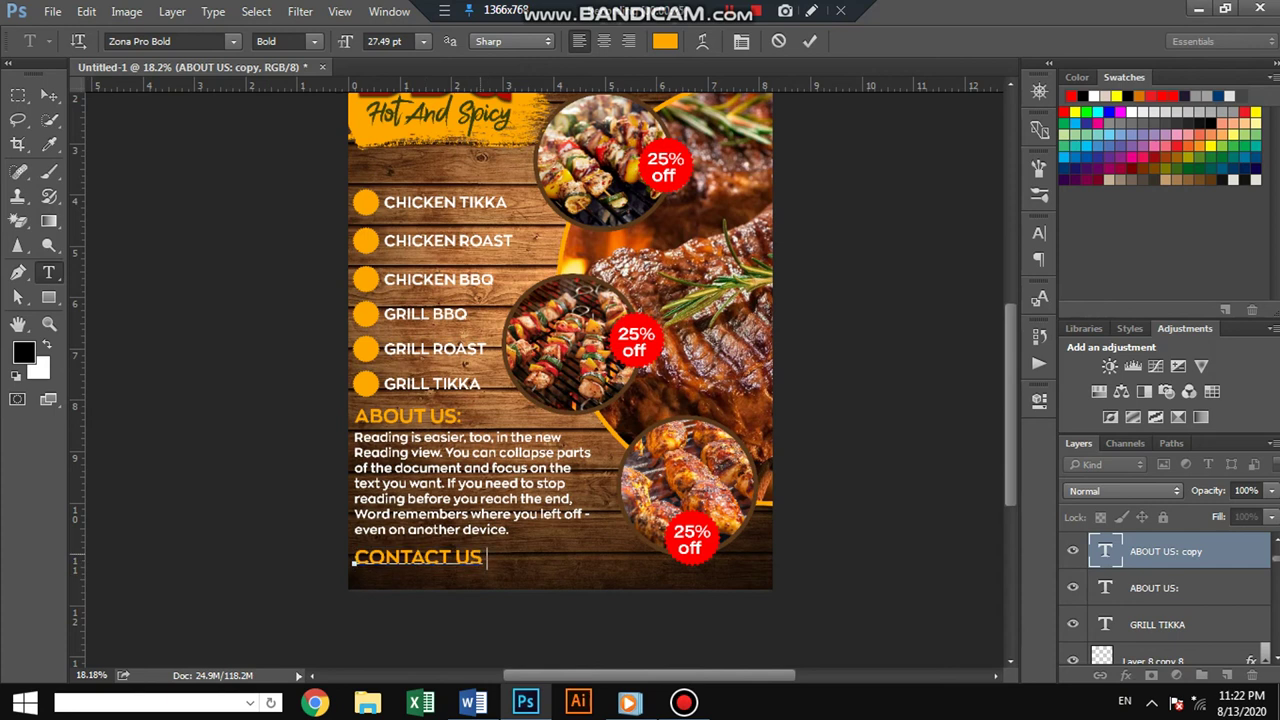
pyautogui.click(49, 95)
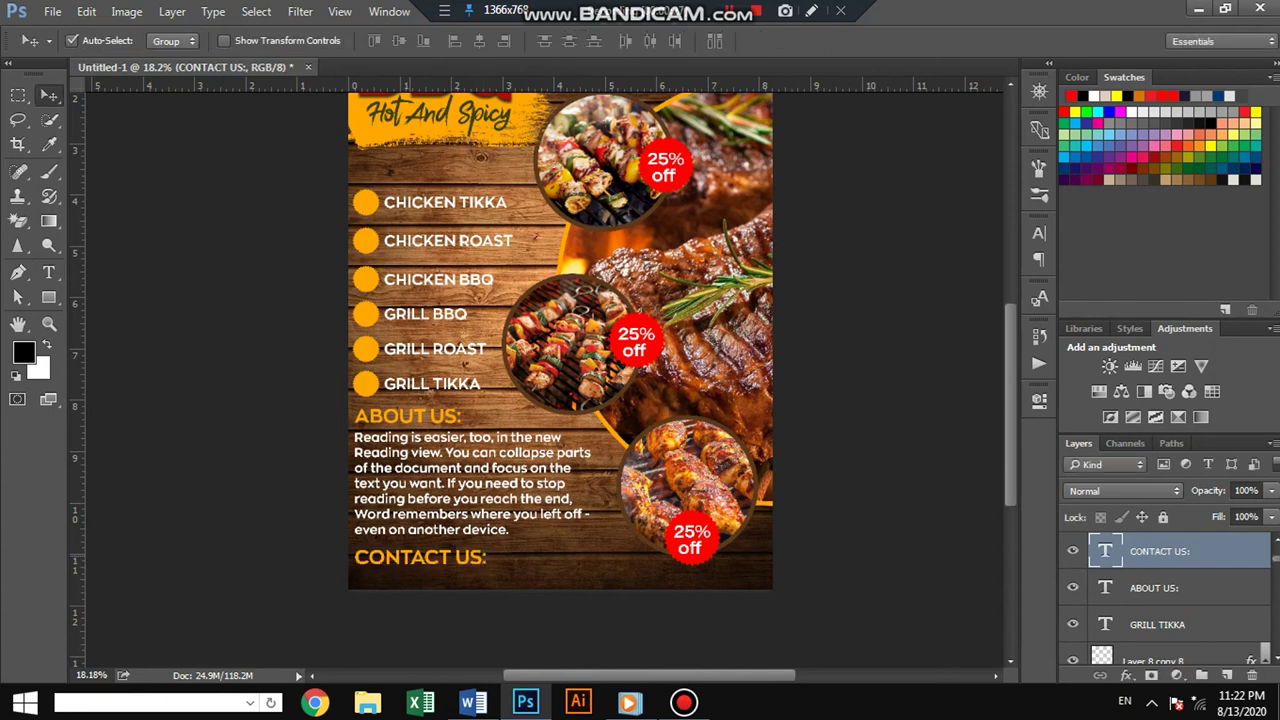
# Step: Align the CONTACT US: heading with the paragraph's left edge and nudge it down slightly
pyautogui.moveTo(423, 512); pyautogui.dragTo(428, 512)
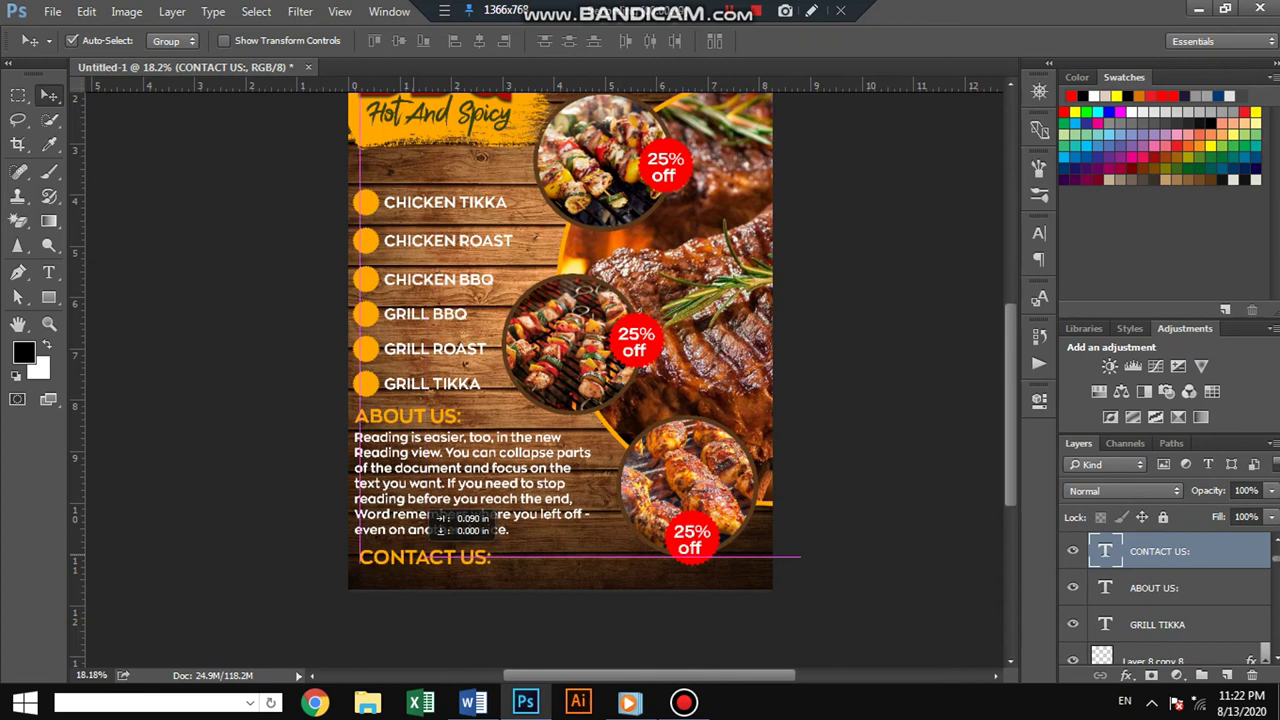
pyautogui.moveTo(428, 512); pyautogui.dragTo(423, 510)
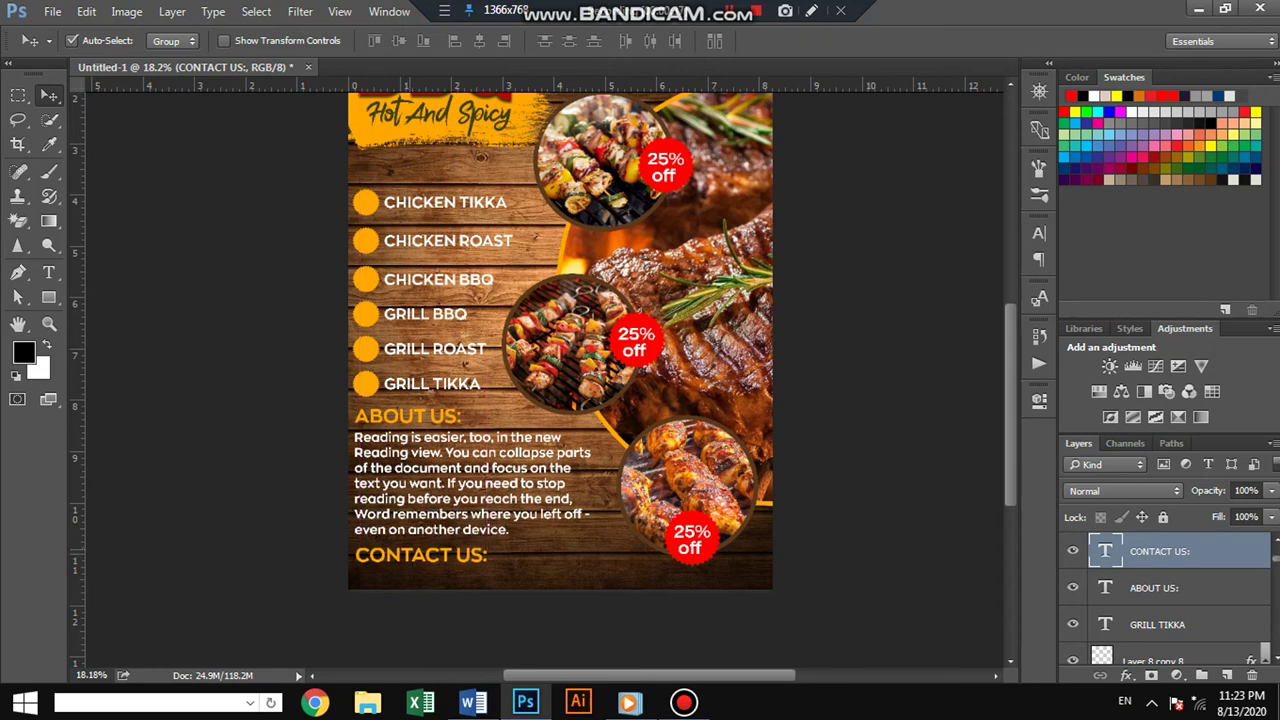
pyautogui.hotkey('shift', 'Down')
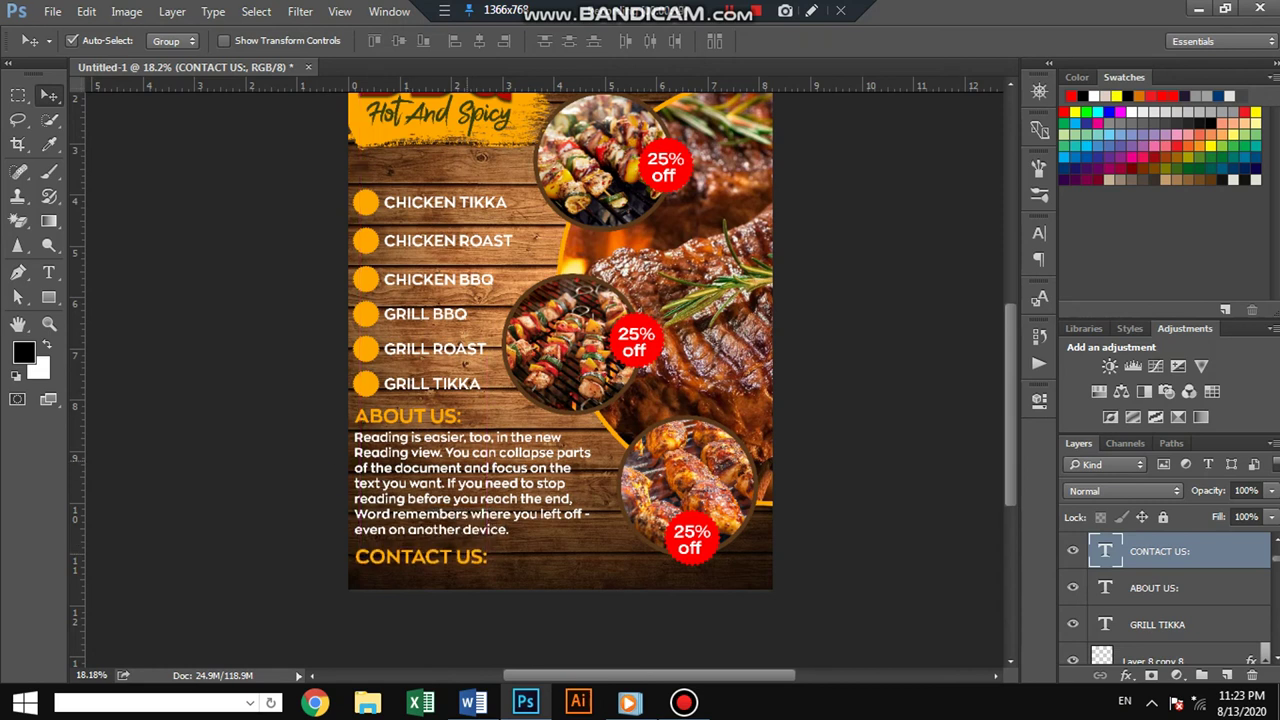
pyautogui.press('ctrl')
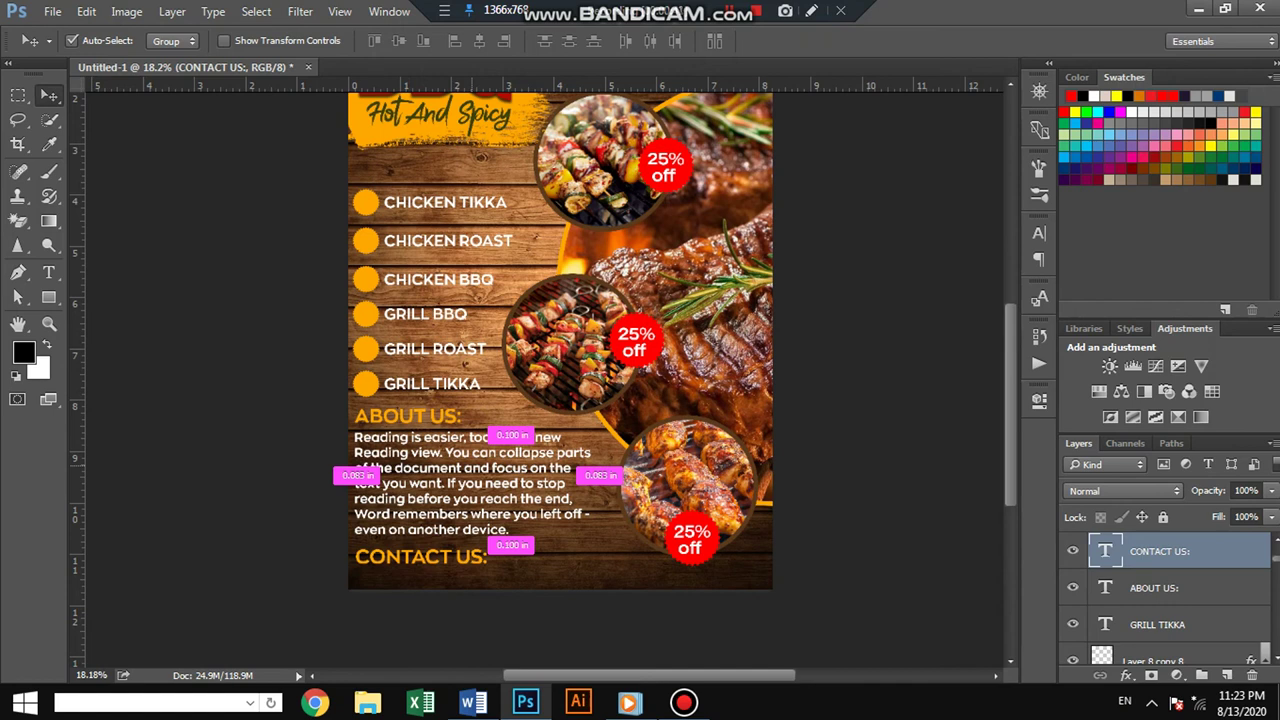
# Step: Duplicate the white paragraph below CONTACT US: and replace its text with the phone number
pyautogui.moveTo(470, 480); pyautogui.dragTo(563, 591)
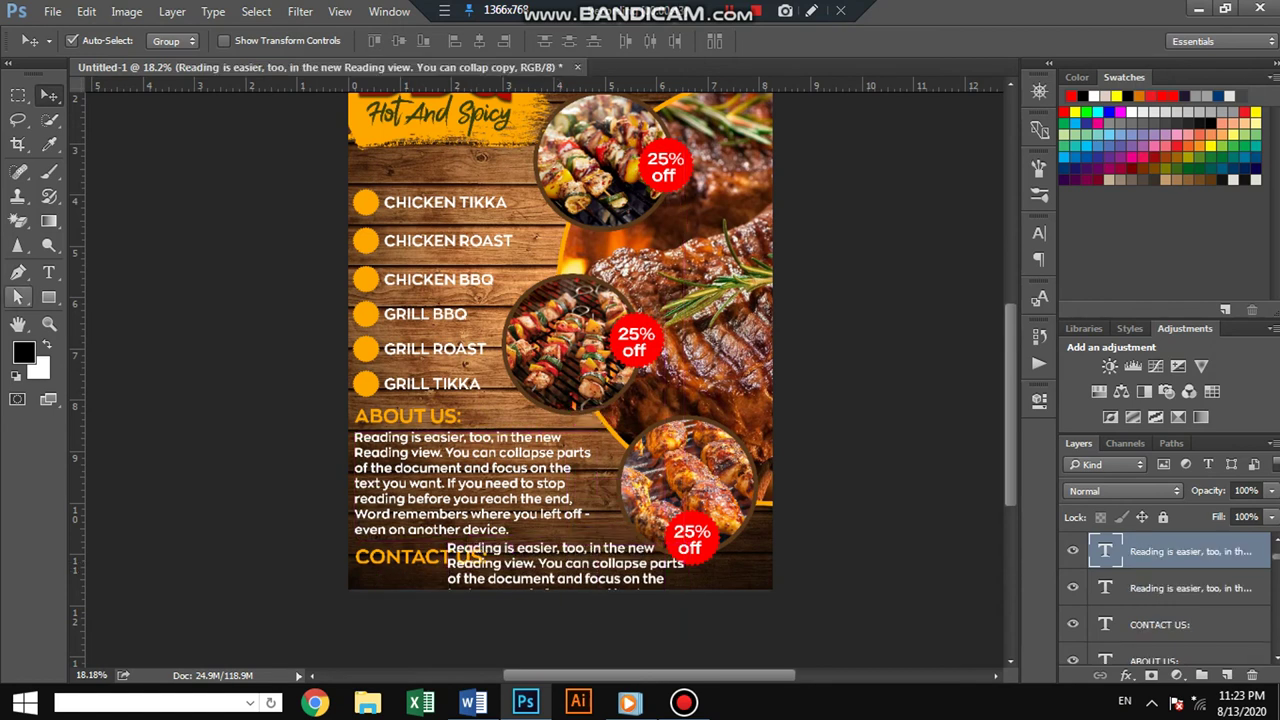
pyautogui.press('t')
pyautogui.click(465, 555)
pyautogui.hotkey('ctrl', 'a')
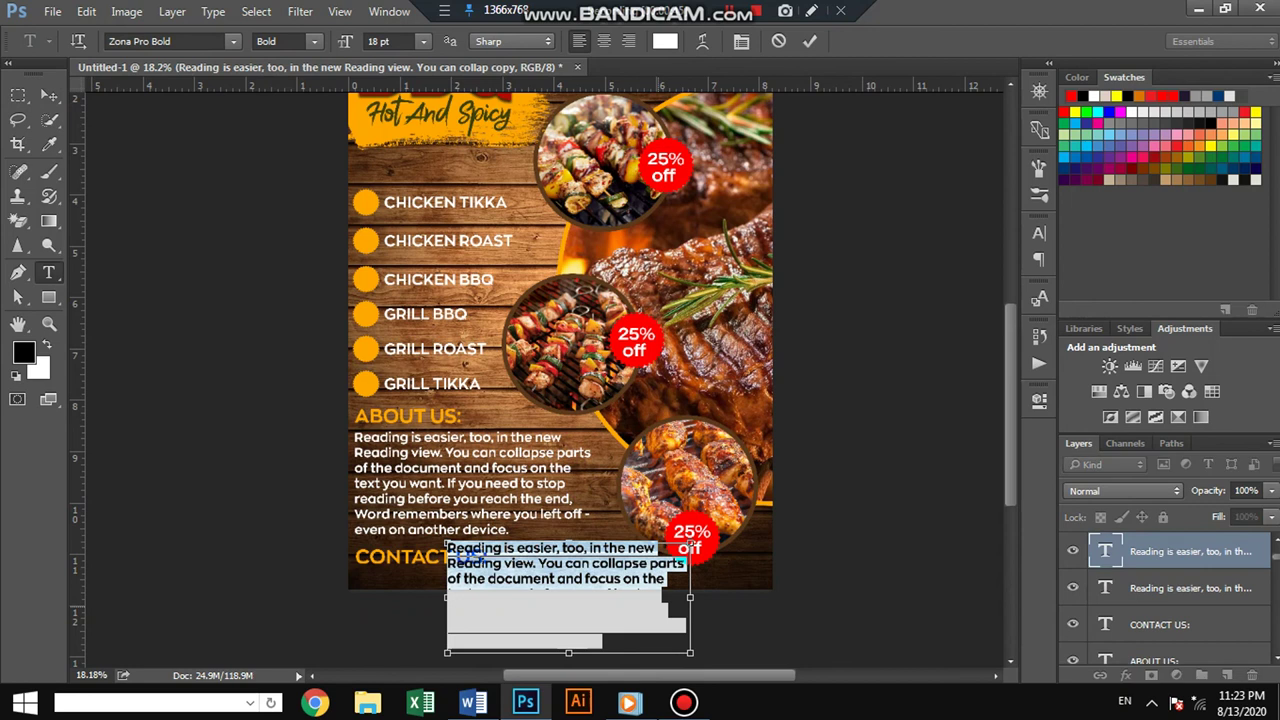
pyautogui.press('BackSpace')
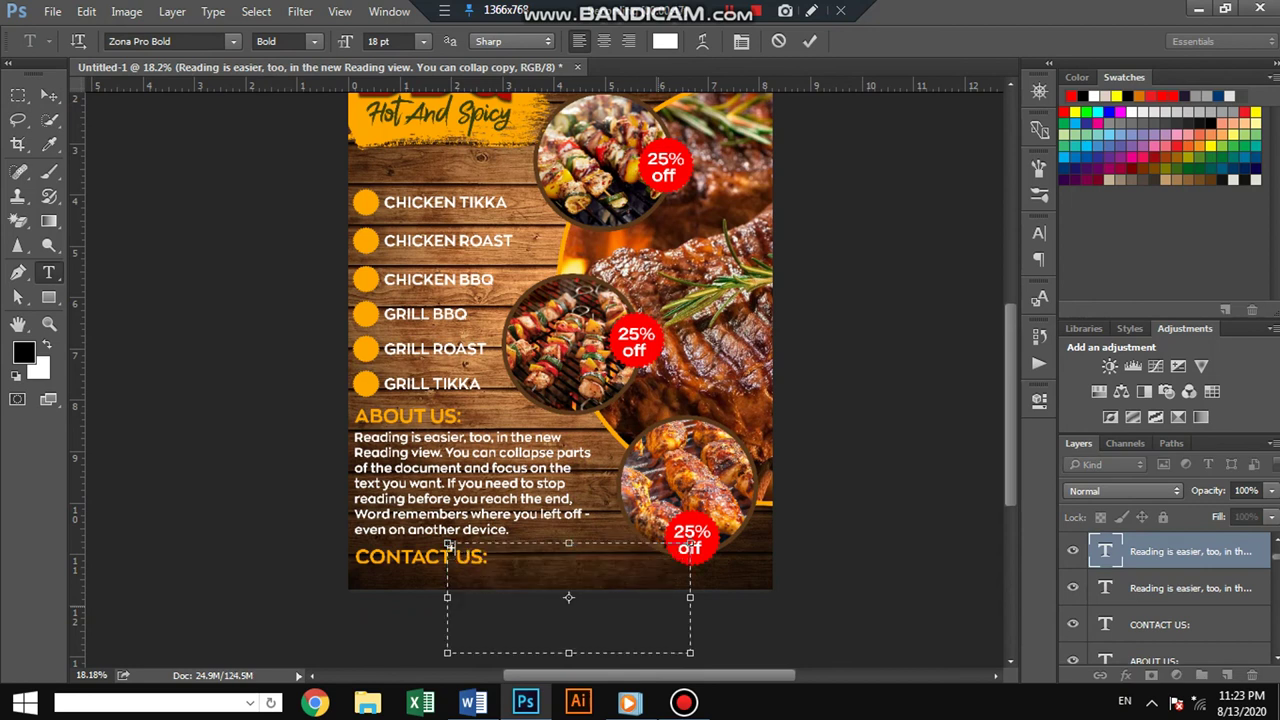
pyautogui.write('+92 ')
pyautogui.write('34')
pyautogui.write('8 1234')
pyautogui.write('567')
# Step: Shrink the phone number text box and position it directly beneath CONTACT US:
pyautogui.moveTo(568, 652); pyautogui.dragTo(568, 562)
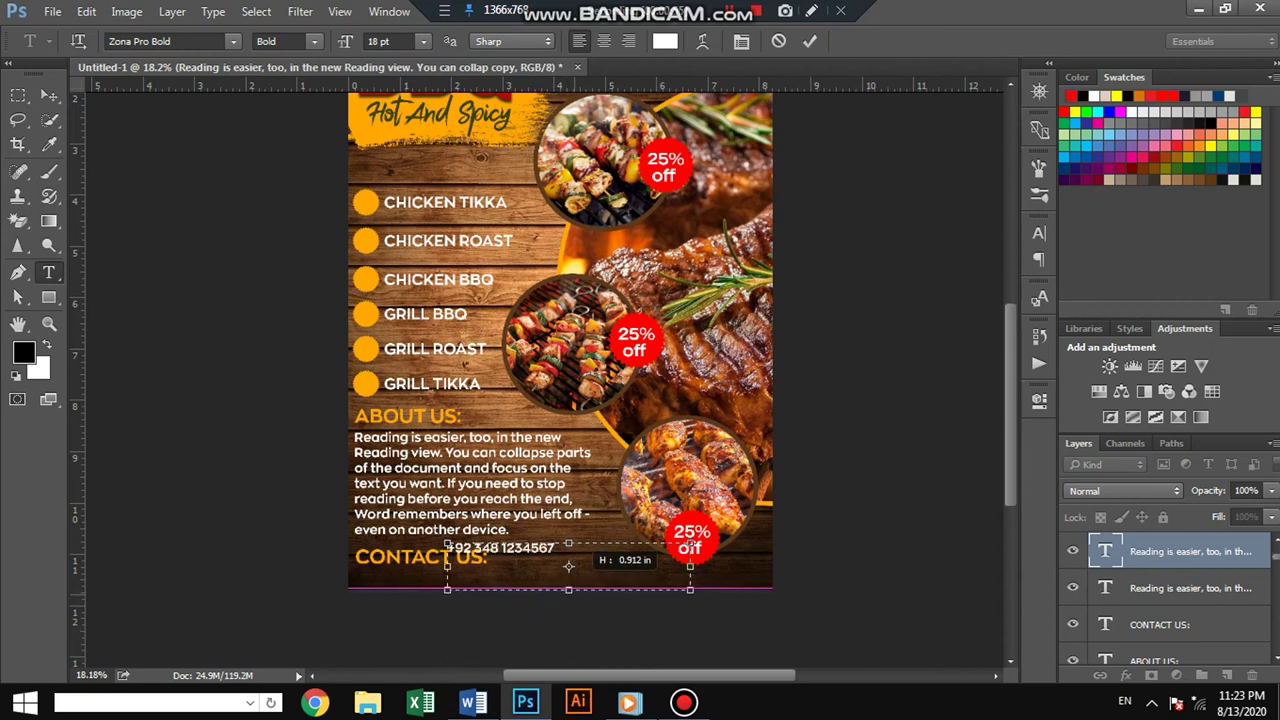
pyautogui.moveTo(690, 548); pyautogui.dragTo(561, 548)
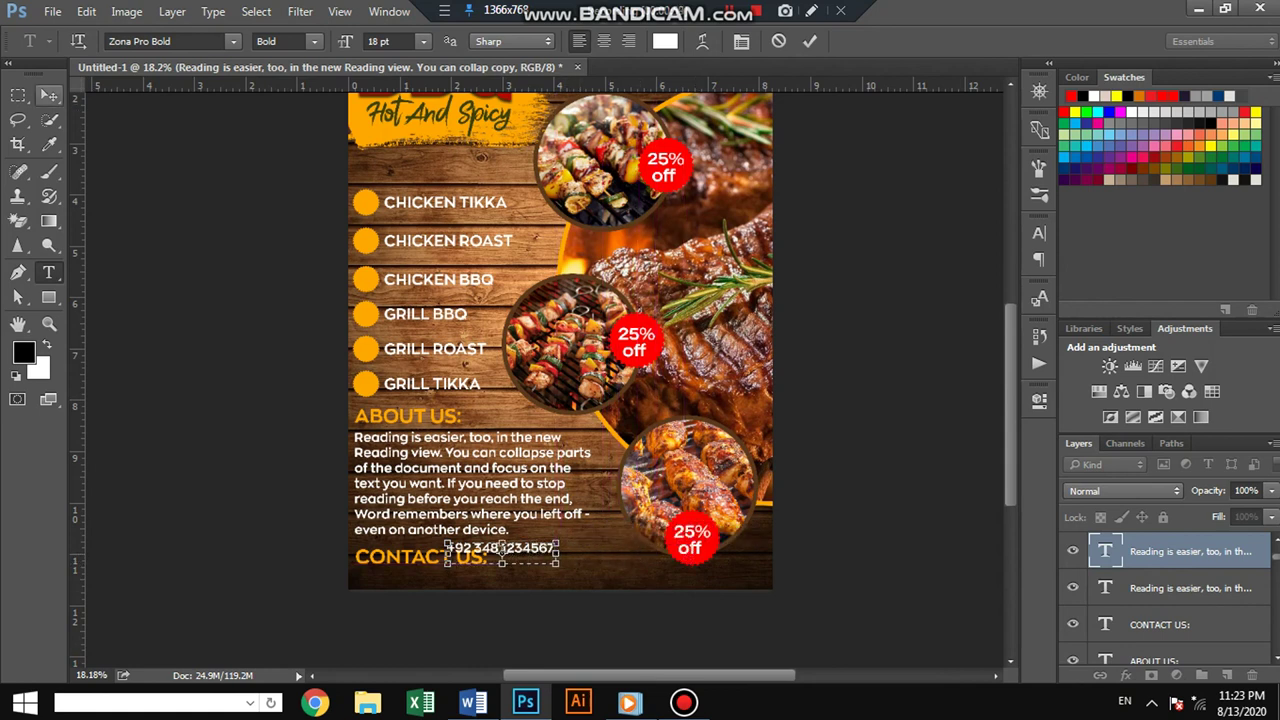
pyautogui.click(49, 95)
pyautogui.moveTo(549, 546); pyautogui.dragTo(460, 572)
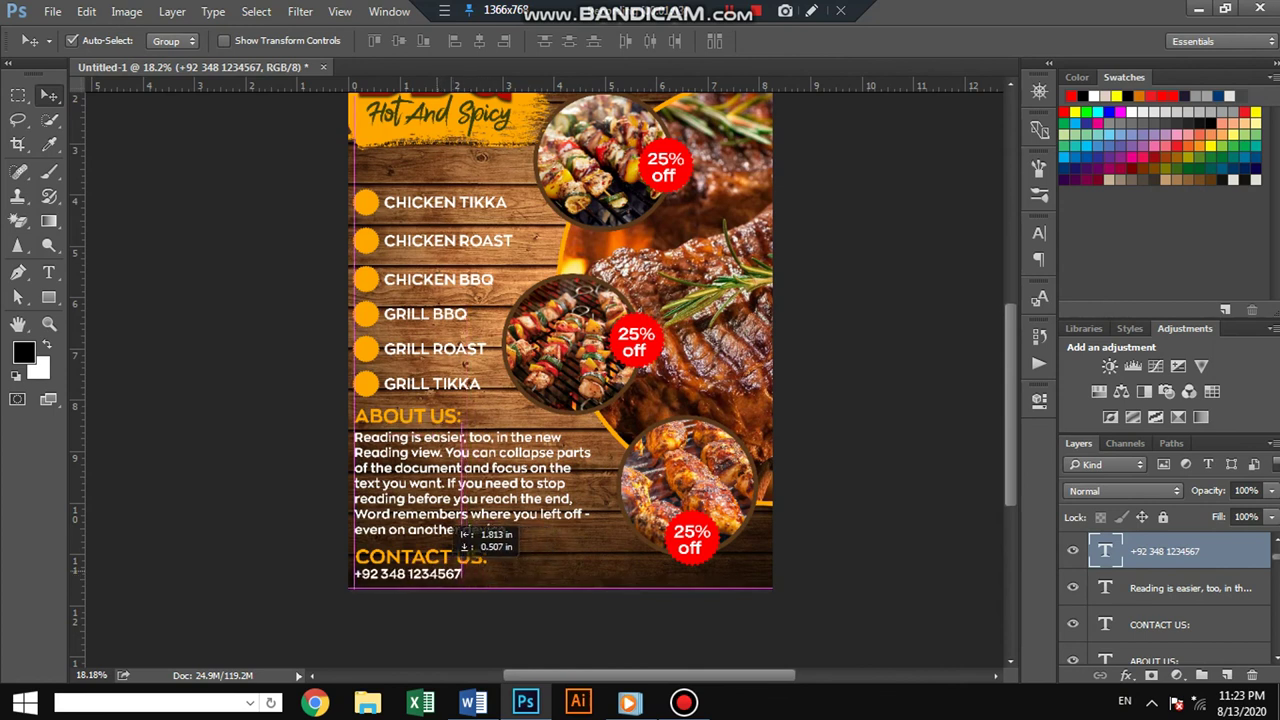
pyautogui.moveTo(462, 528); pyautogui.dragTo(459, 528)
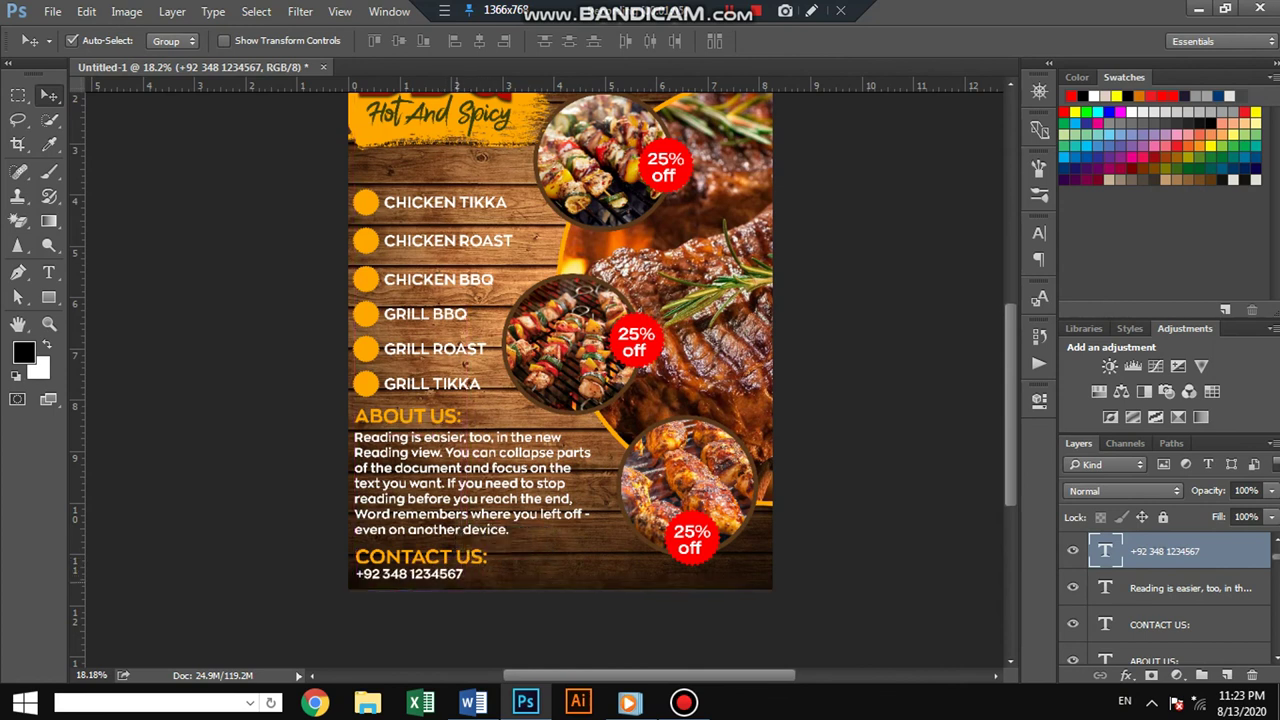
pyautogui.click(52, 11)
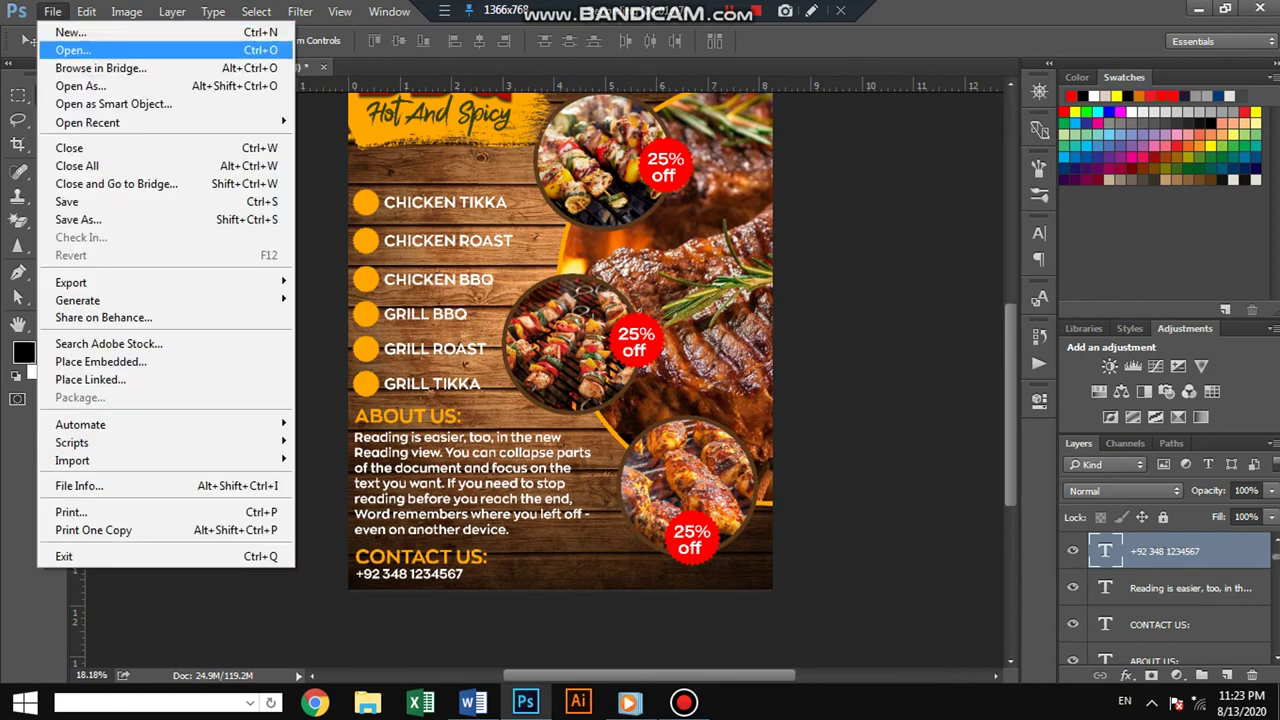
# Step: Open the delivery rider icon PNG file
pyautogui.click(45, 48)
pyautogui.scroll(-2, 553, 230)
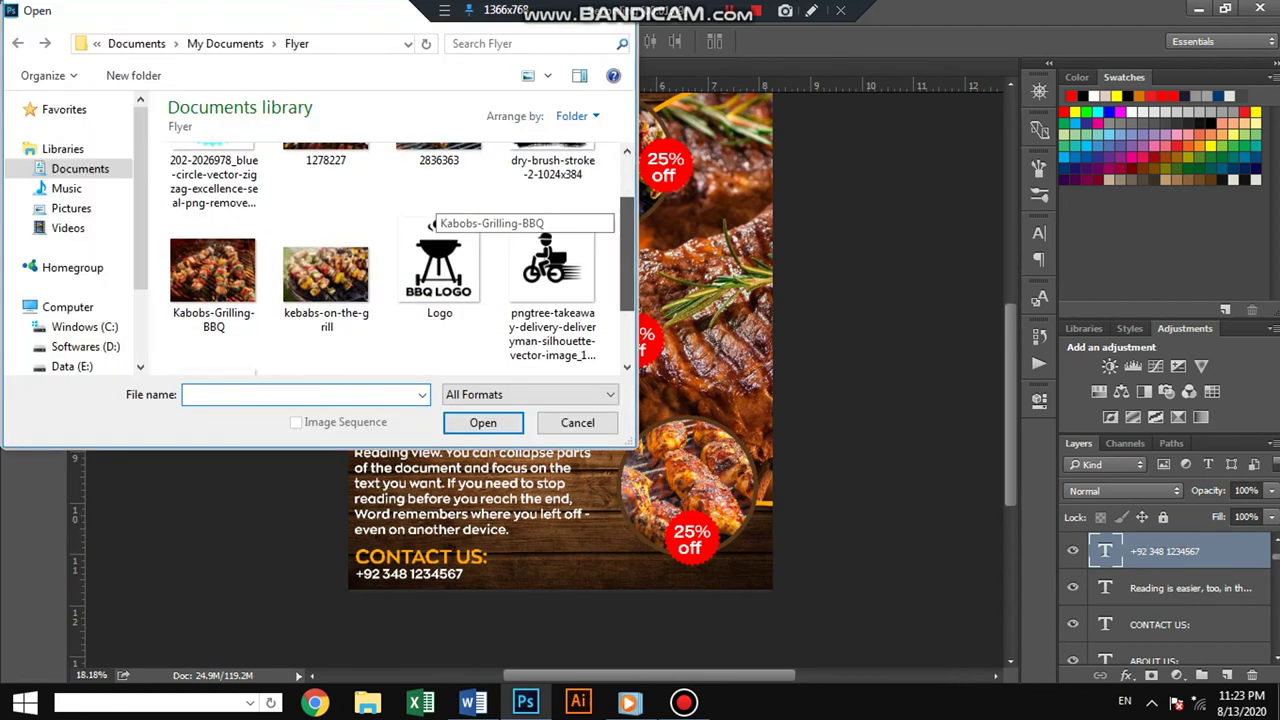
pyautogui.click(552, 230)
pyautogui.click(483, 422)
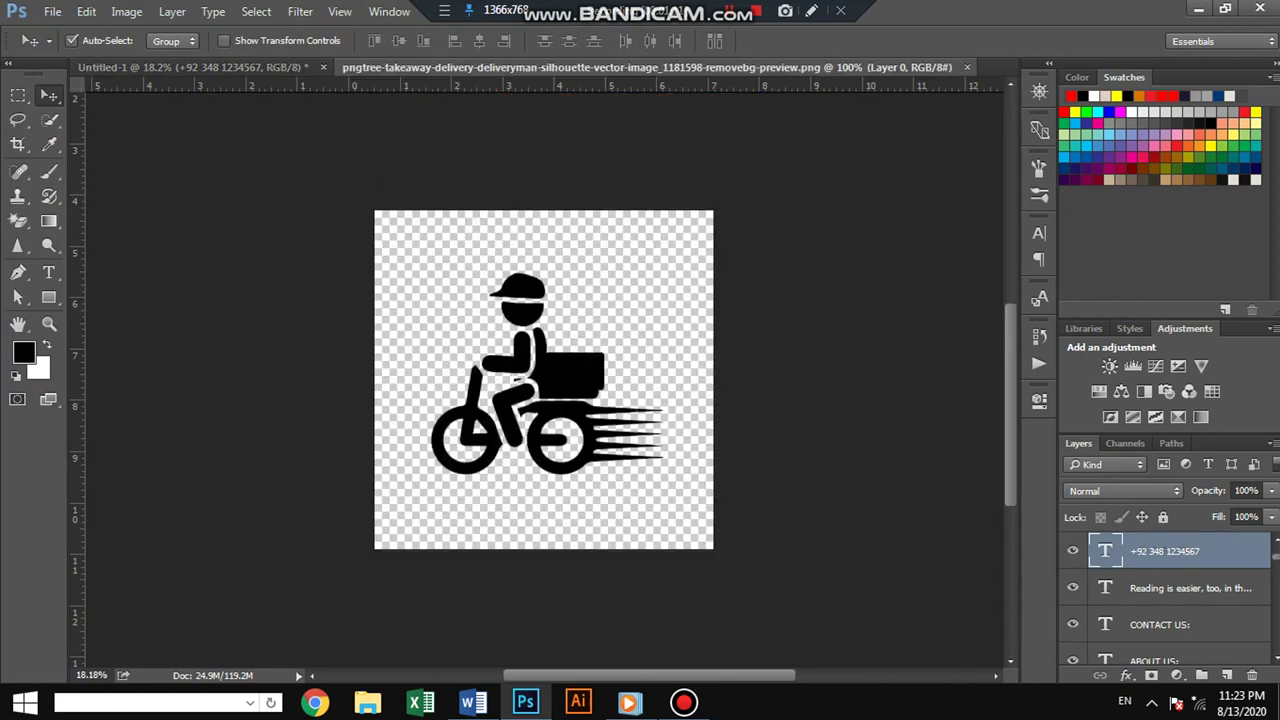
# Step: Cut the whole icon image and close its document without saving
pyautogui.hotkey('ctrl', 'a')
pyautogui.hotkey('ctrl', 'x')
pyautogui.click(966, 67)
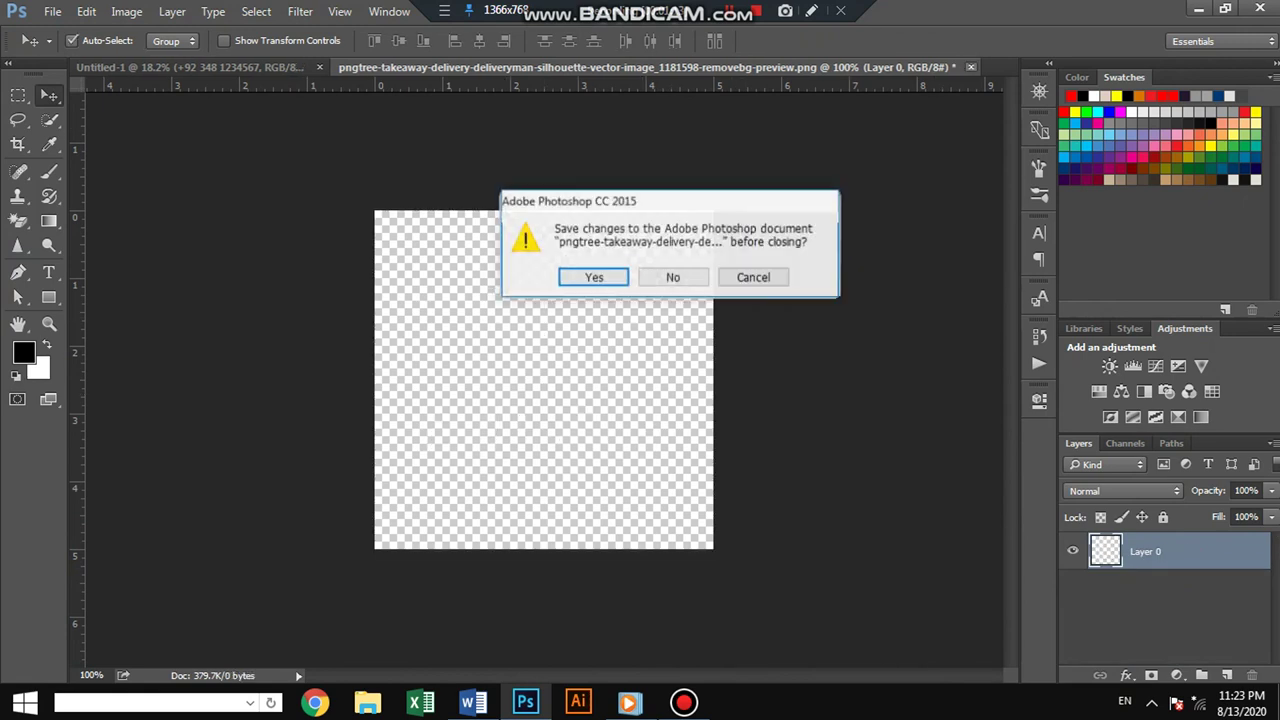
pyautogui.click(671, 277)
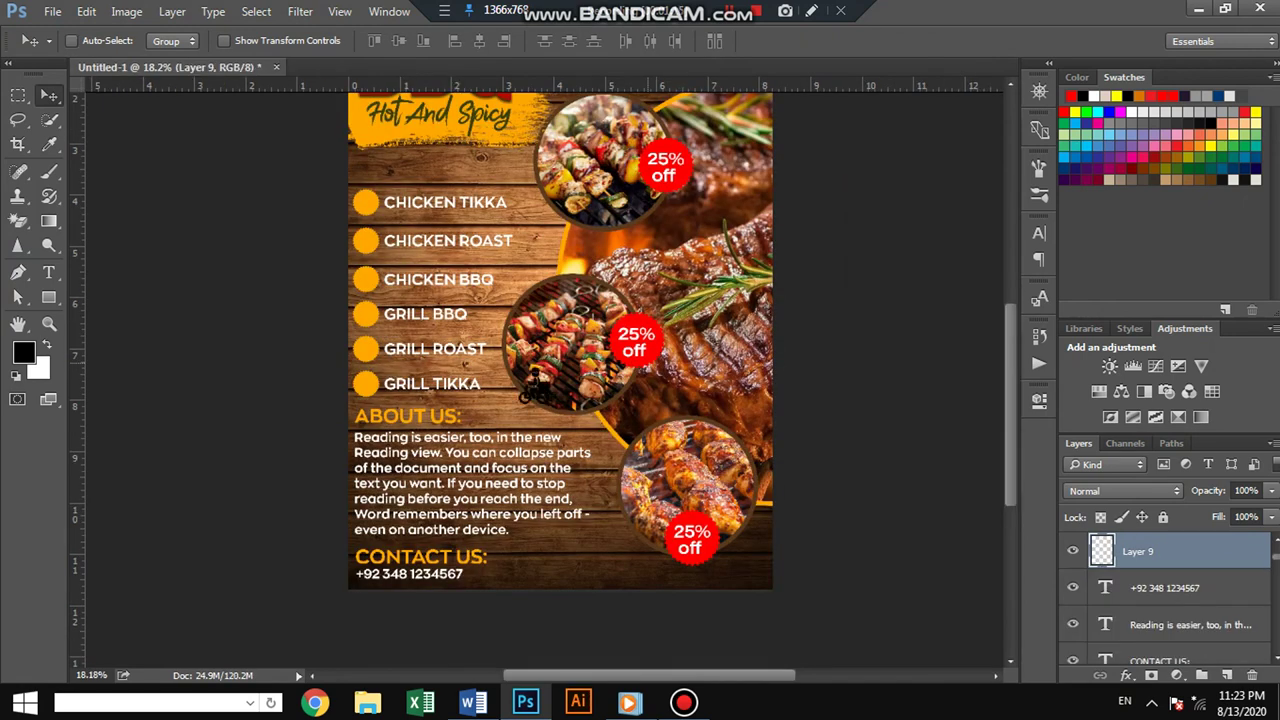
# Step: Move the pasted delivery icon to the flyer's bottom-right corner below the last 25% off badge
pyautogui.hotkey('ctrl', 't')
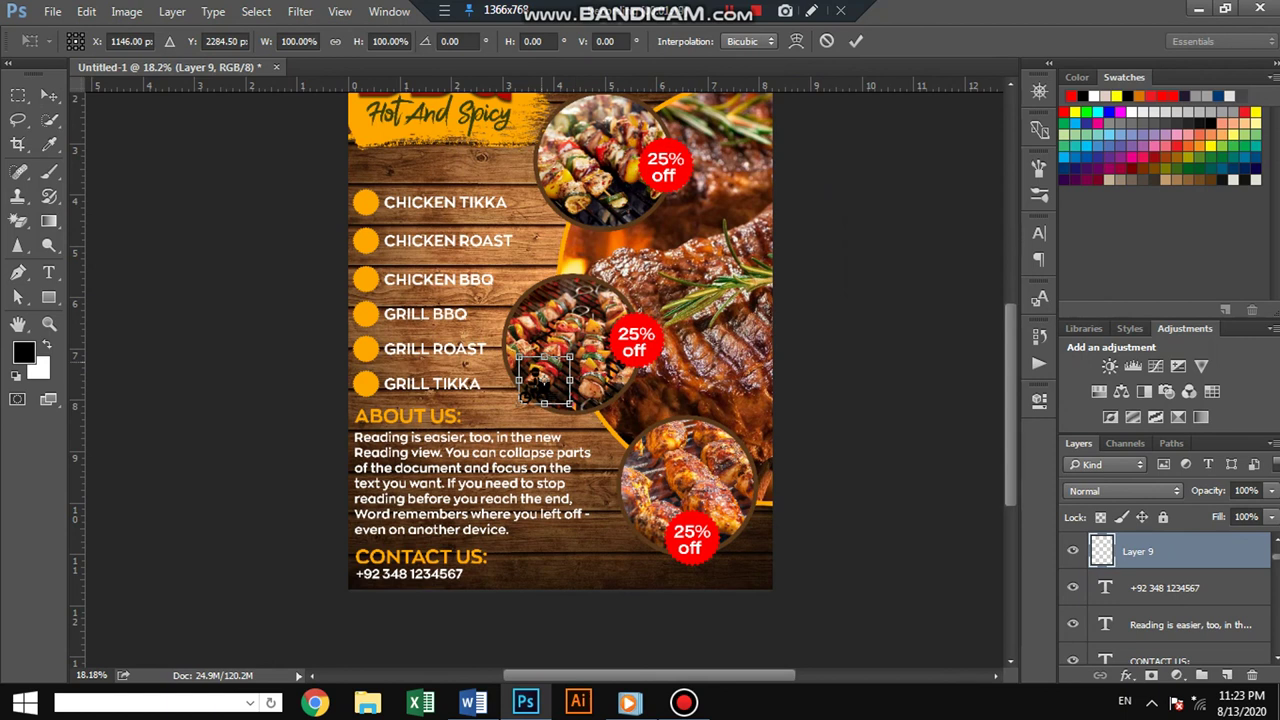
pyautogui.moveTo(545, 355); pyautogui.dragTo(545, 502)
pyautogui.hotkey('ctrl', 'z')
pyautogui.moveTo(540, 378); pyautogui.dragTo(747, 558)
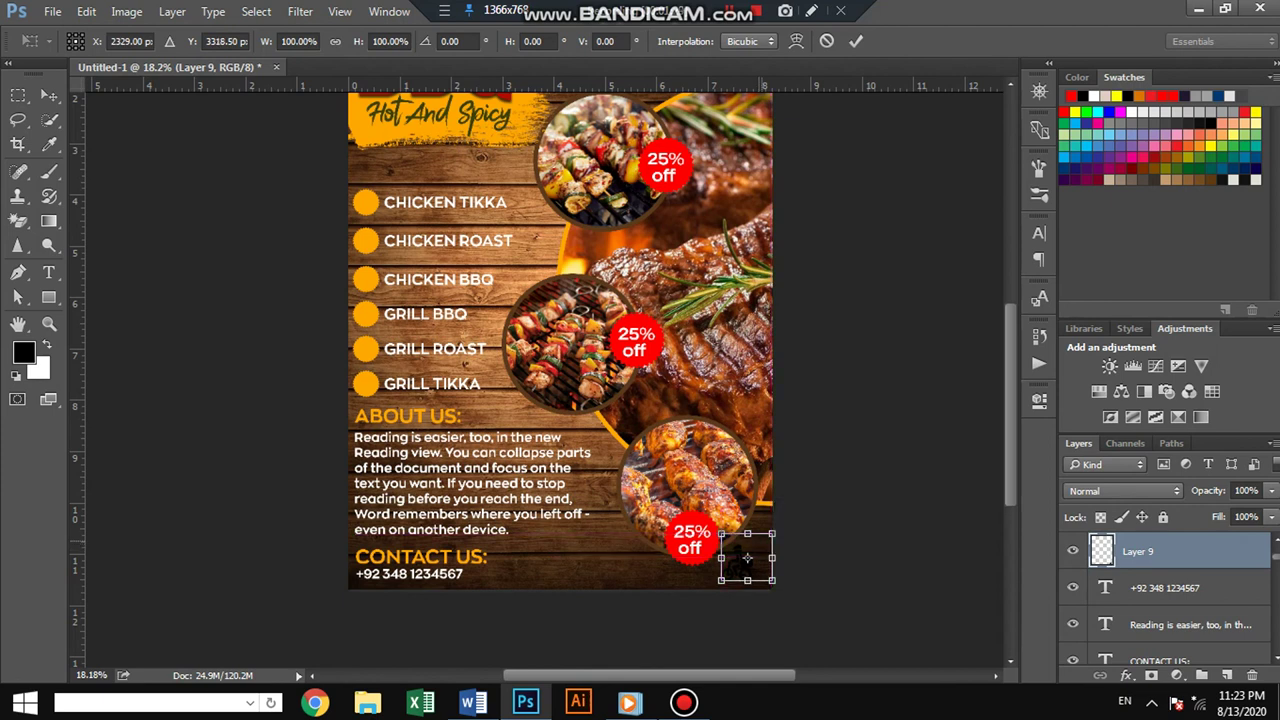
pyautogui.press('Return')
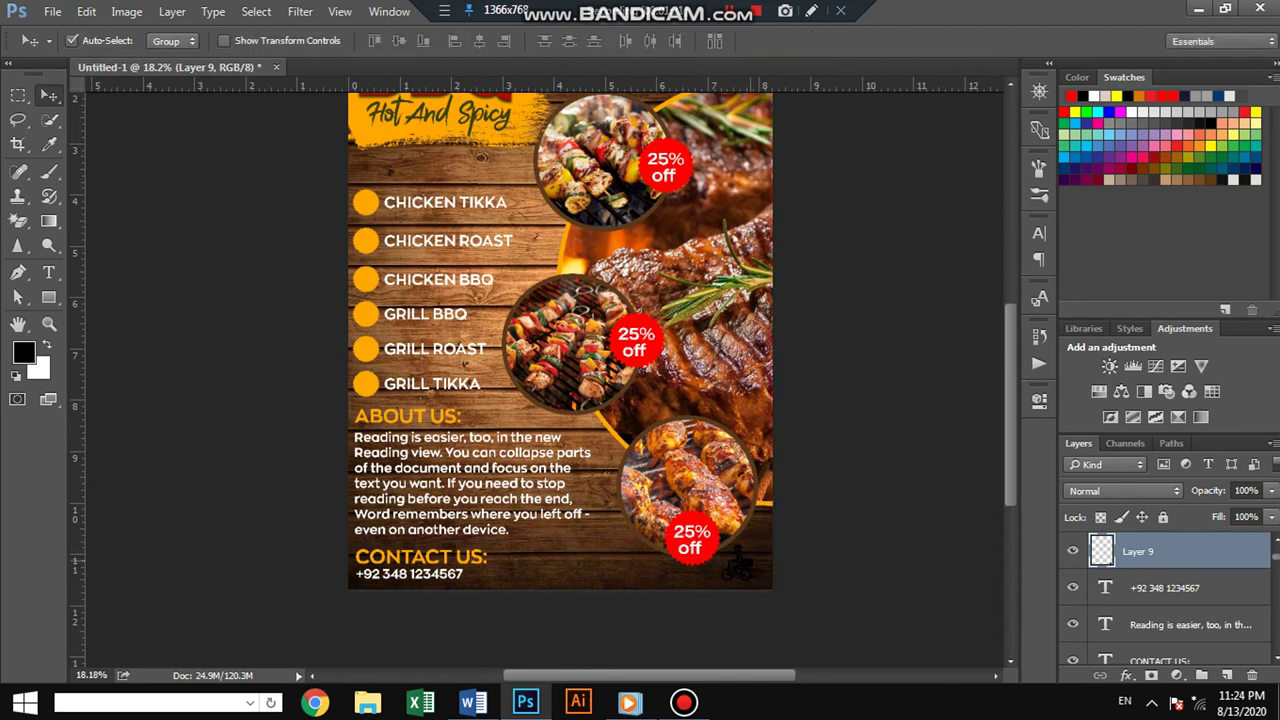
pyautogui.moveTo(760, 510); pyautogui.dragTo(760, 512)
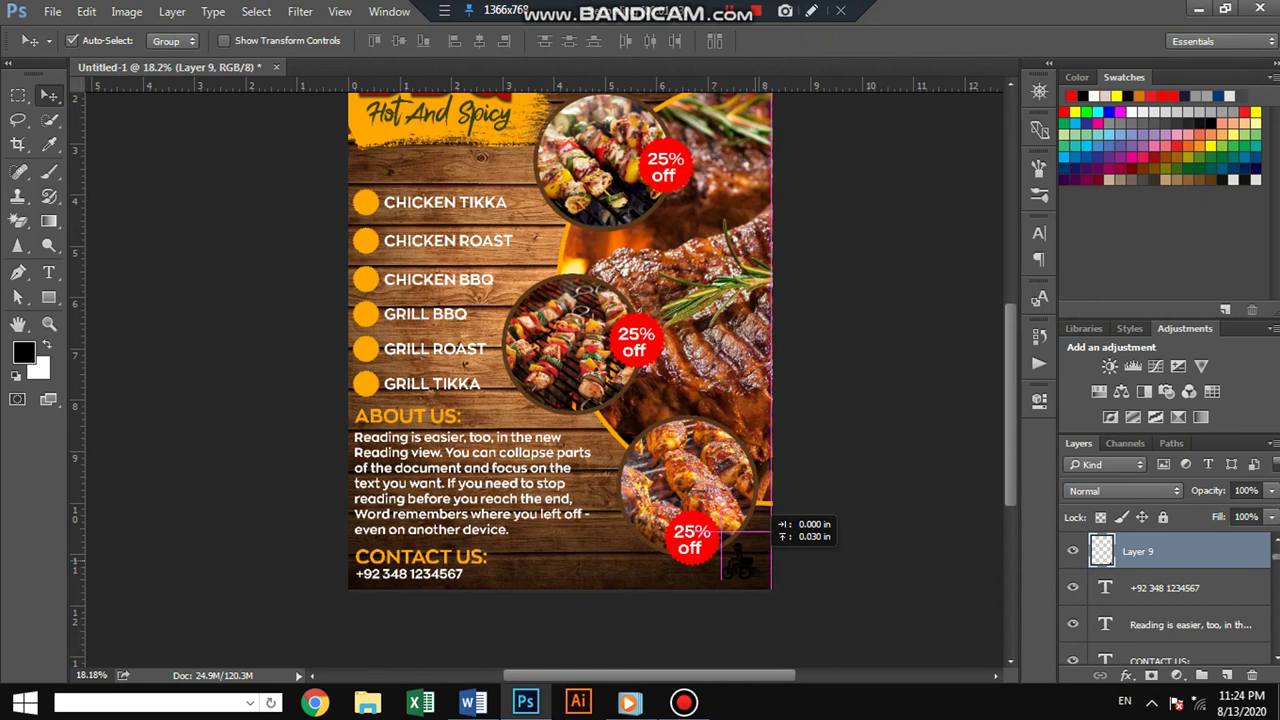
pyautogui.moveTo(739, 560); pyautogui.dragTo(739, 557)
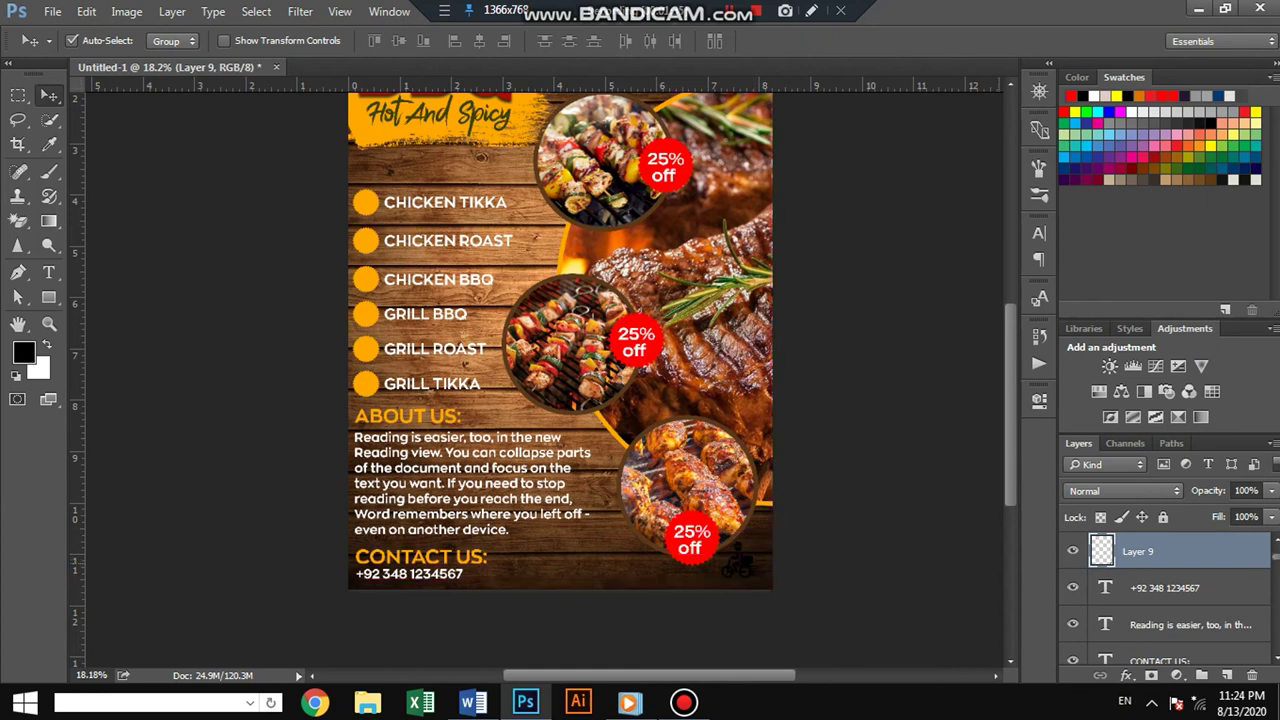
# Step: Give the delivery scooter icon an orange Color Overlay layer style
pyautogui.doubleClick(1190, 551)
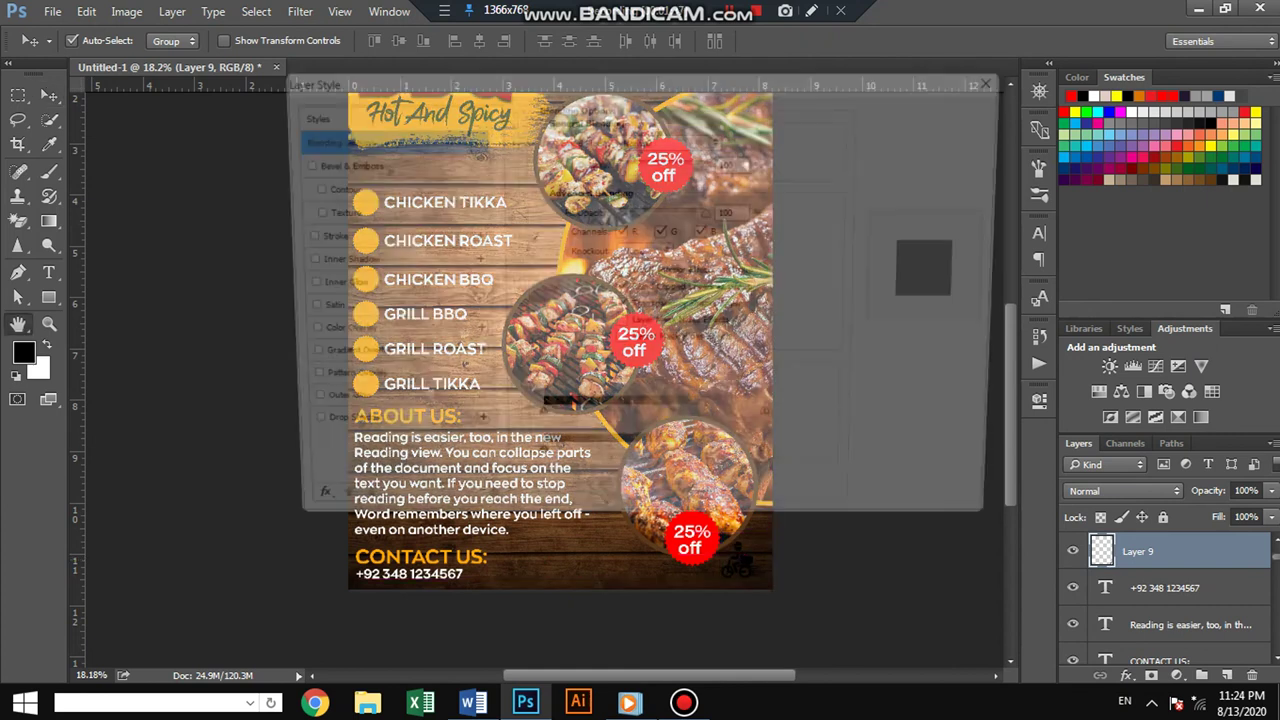
pyautogui.click(329, 335)
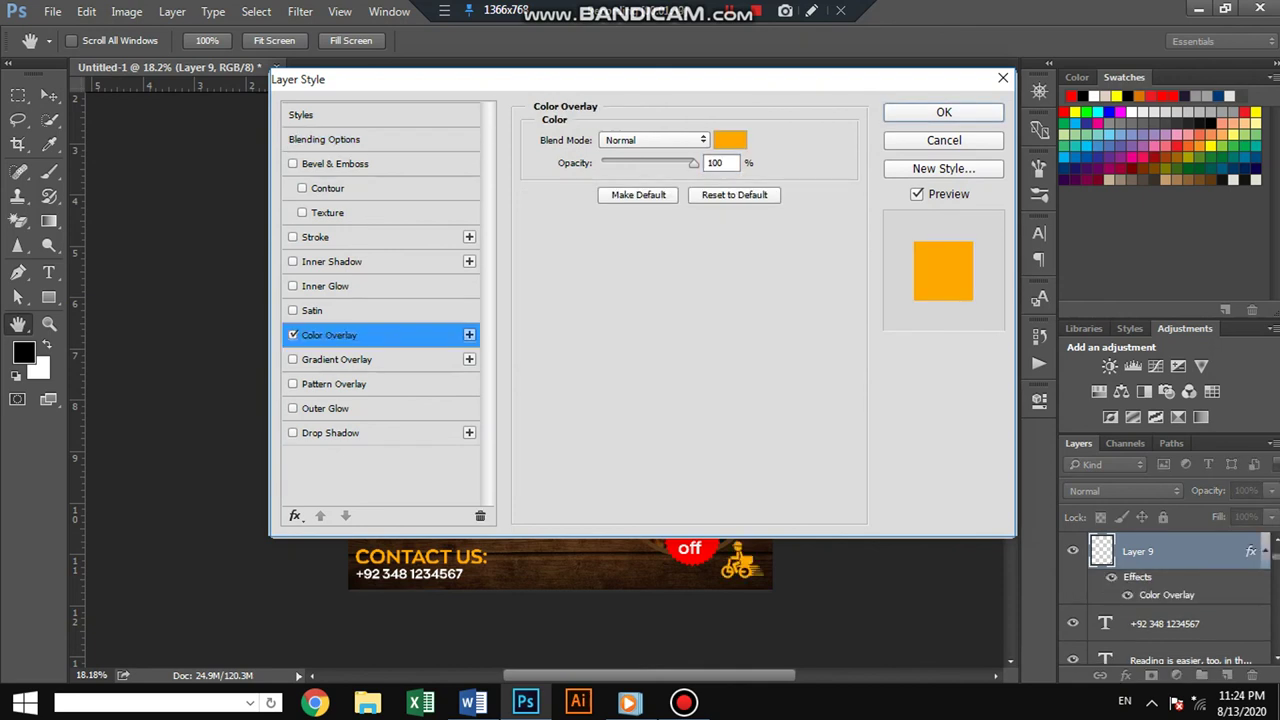
pyautogui.press('Return')
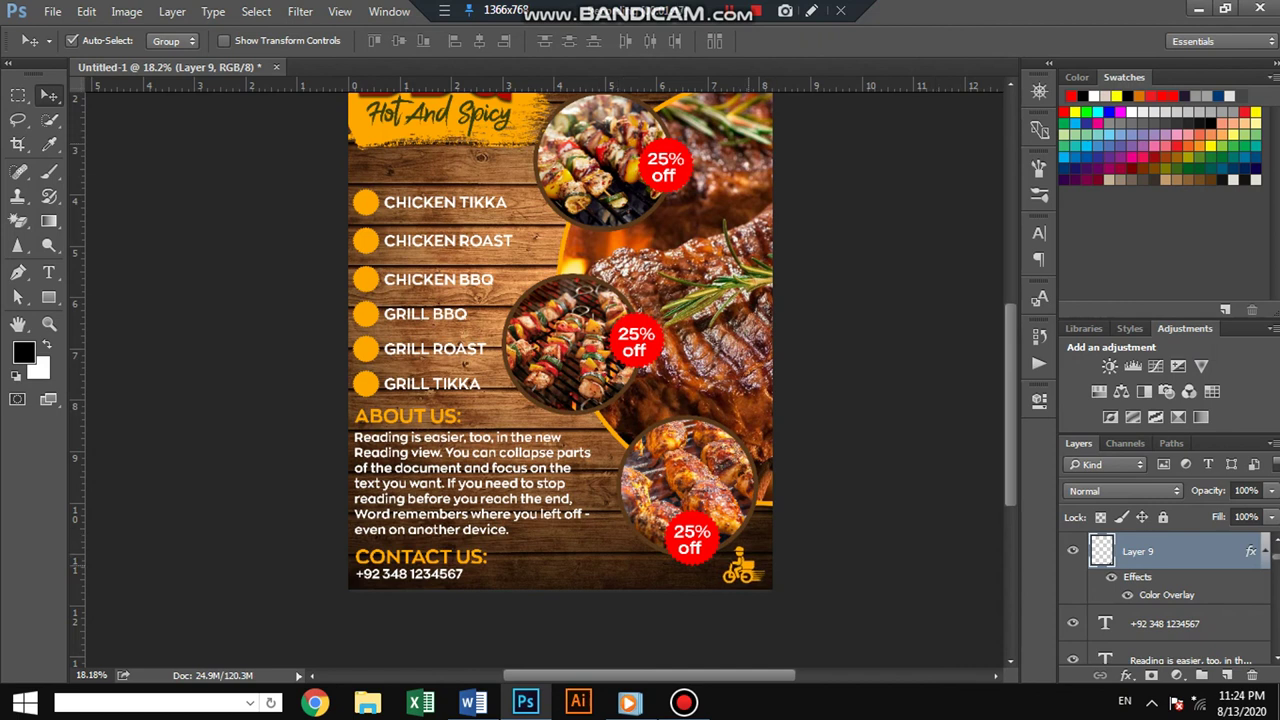
# Step: Line up the orange scooter icon neatly in the bottom-right corner using a guide
pyautogui.moveTo(740, 562); pyautogui.dragTo(740, 563)
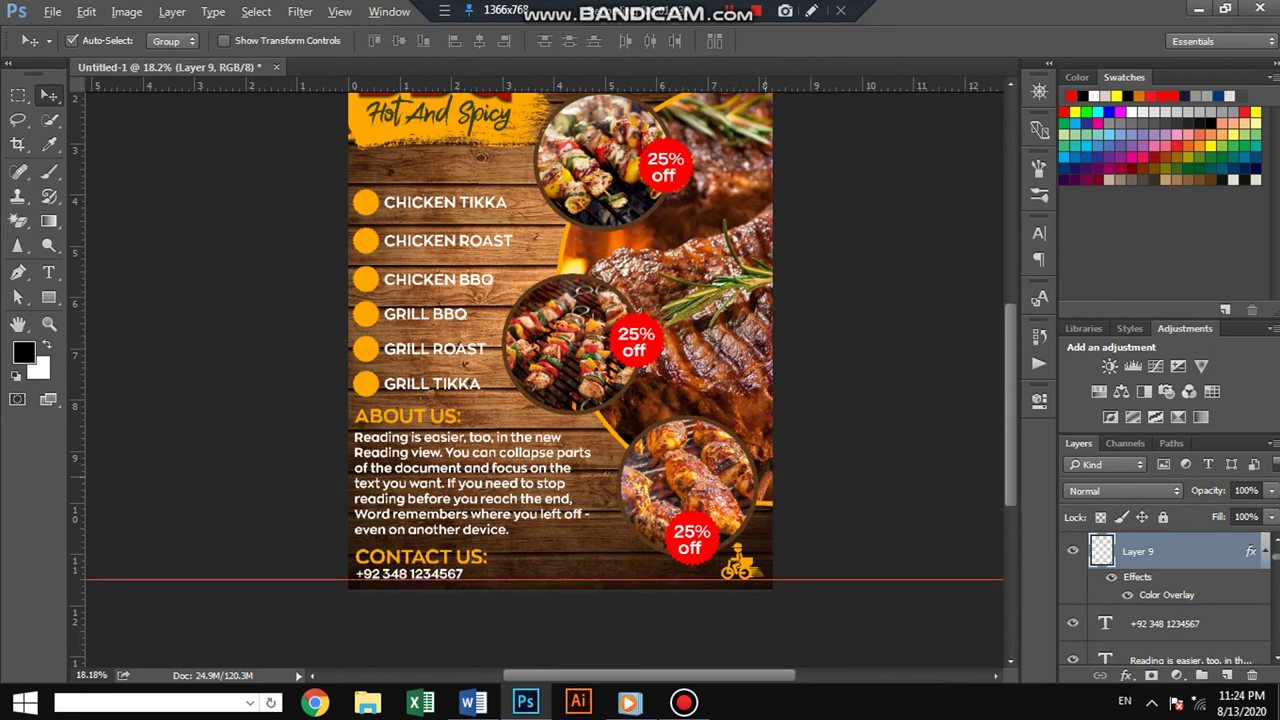
pyautogui.scroll(2, 764, 470)
pyautogui.moveTo(780, 85)
pyautogui.mouseDown()
pyautogui.moveTo(780, 235)
pyautogui.moveTo(790, 80)
pyautogui.mouseUp()
pyautogui.scroll(-2, 688, 279)
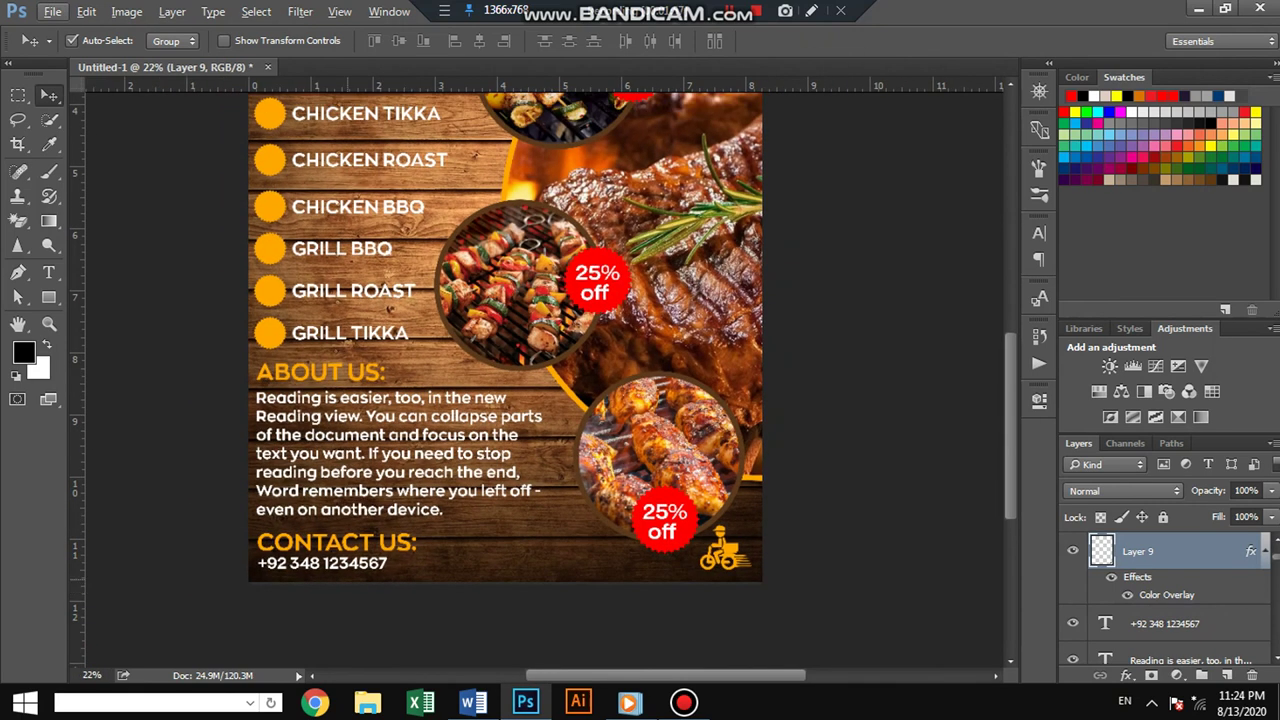
pyautogui.press('Down')
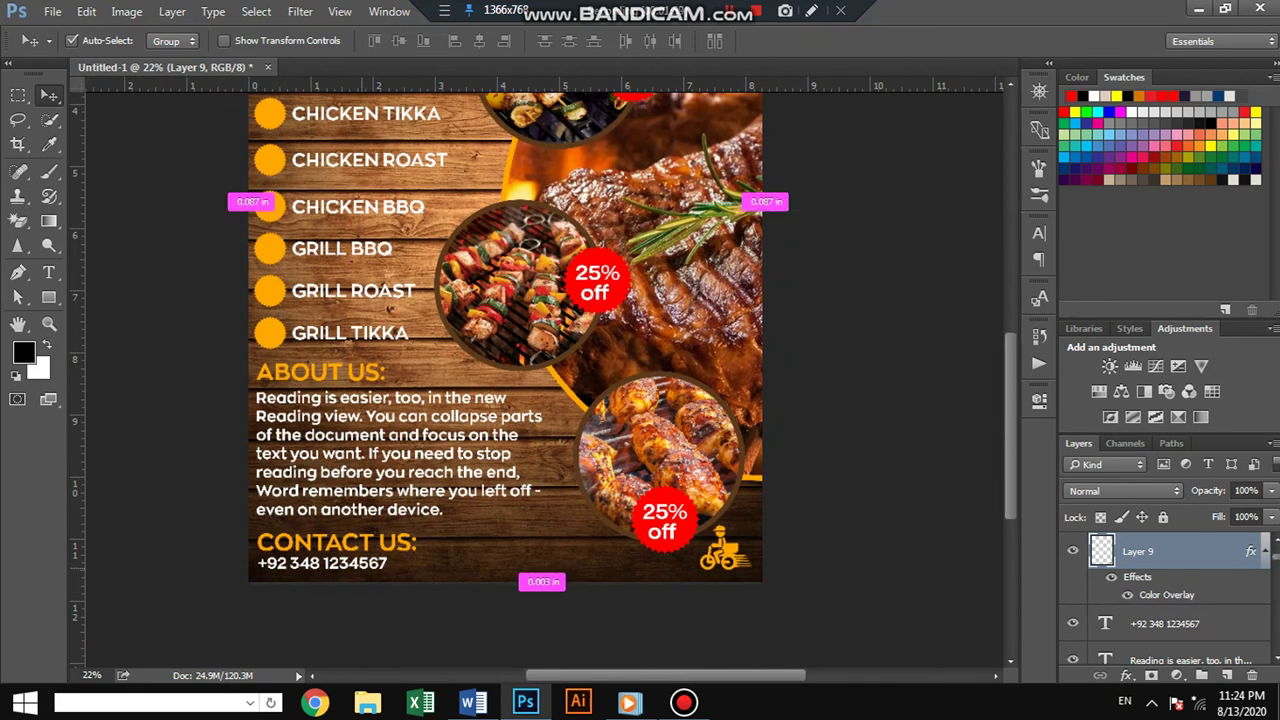
pyautogui.moveTo(660, 530); pyautogui.dragTo(660, 530)
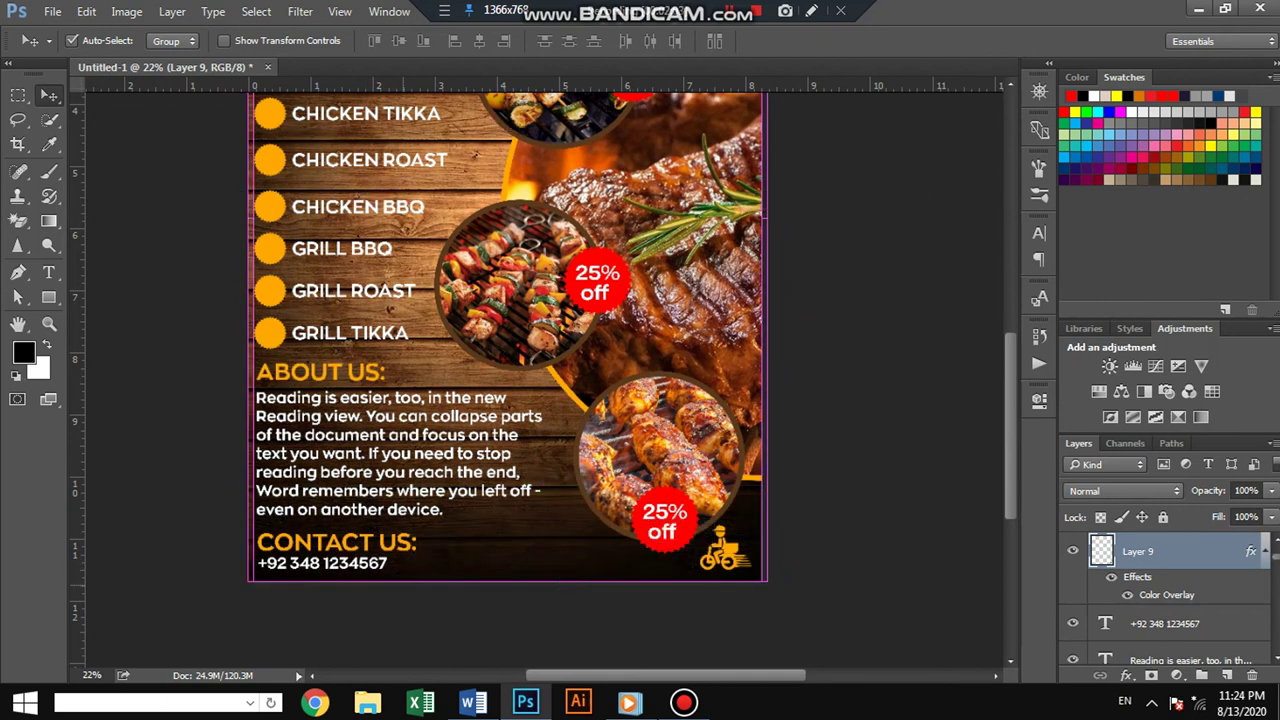
pyautogui.click(660, 530)
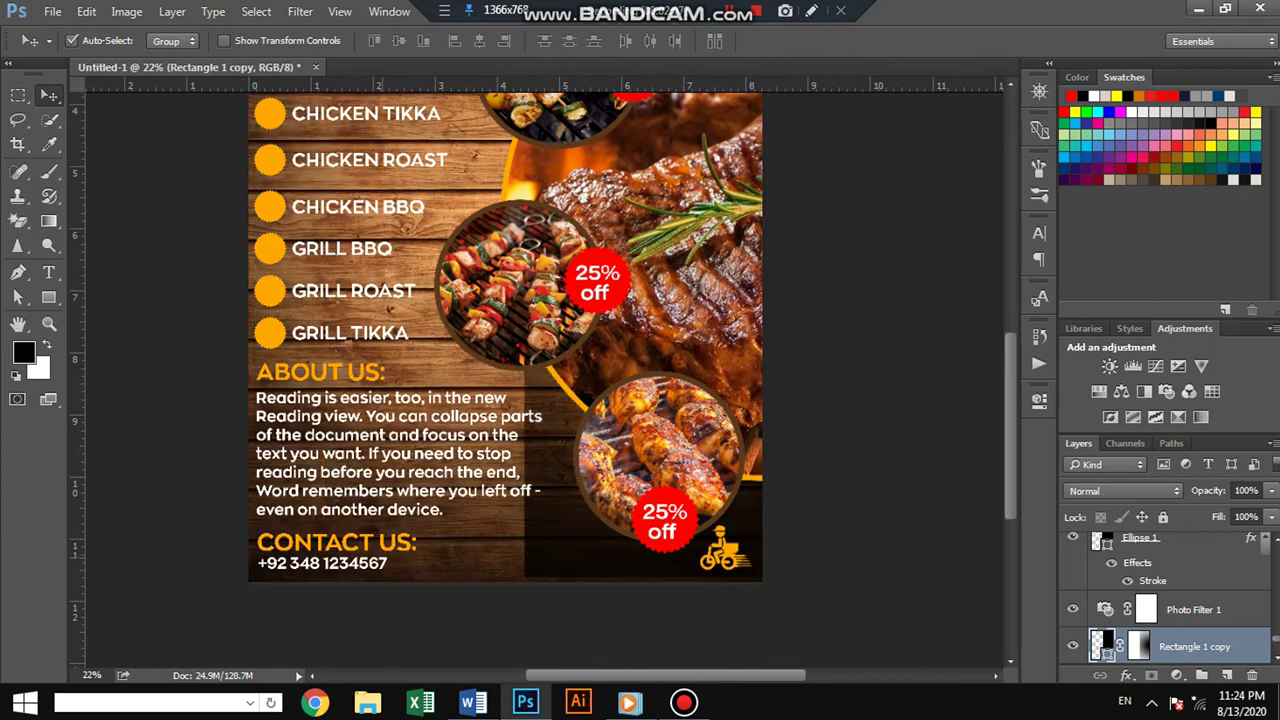
# Step: Duplicate the phone number text to the bottom right beside the scooter icon
pyautogui.moveTo(385, 205); pyautogui.dragTo(388, 200)
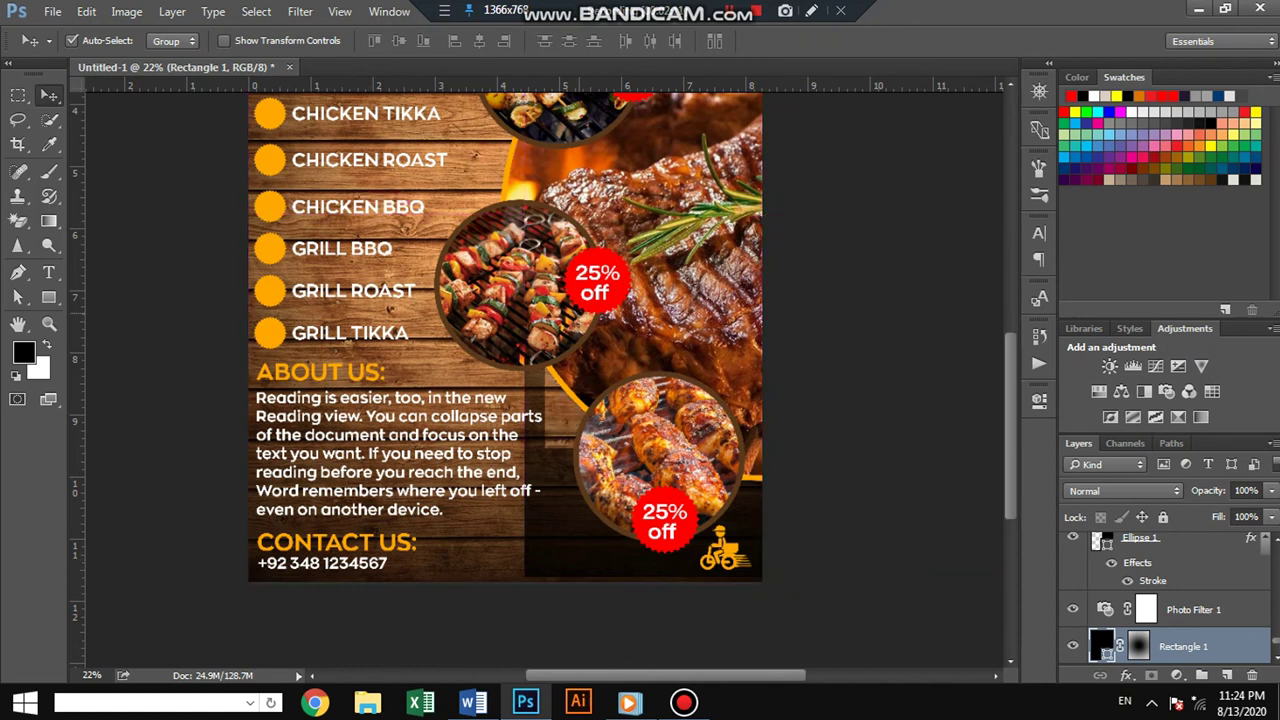
pyautogui.click(322, 563)
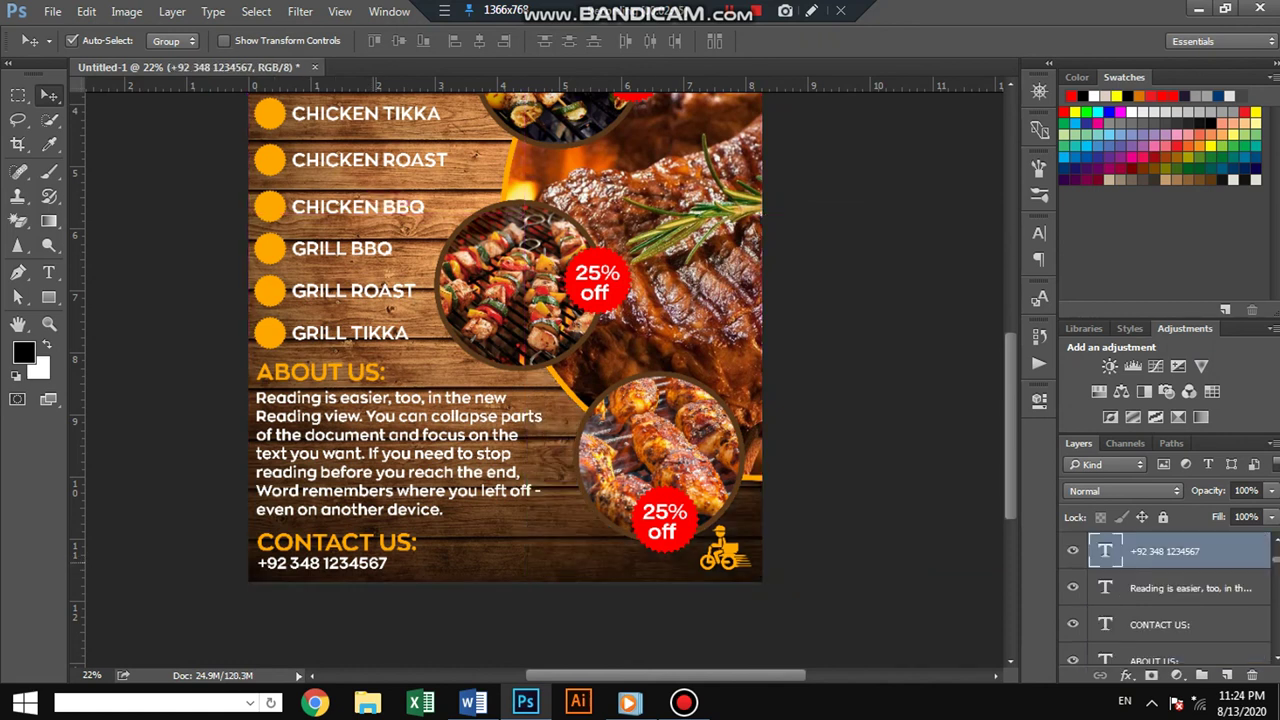
pyautogui.moveTo(322, 563); pyautogui.dragTo(322, 563)
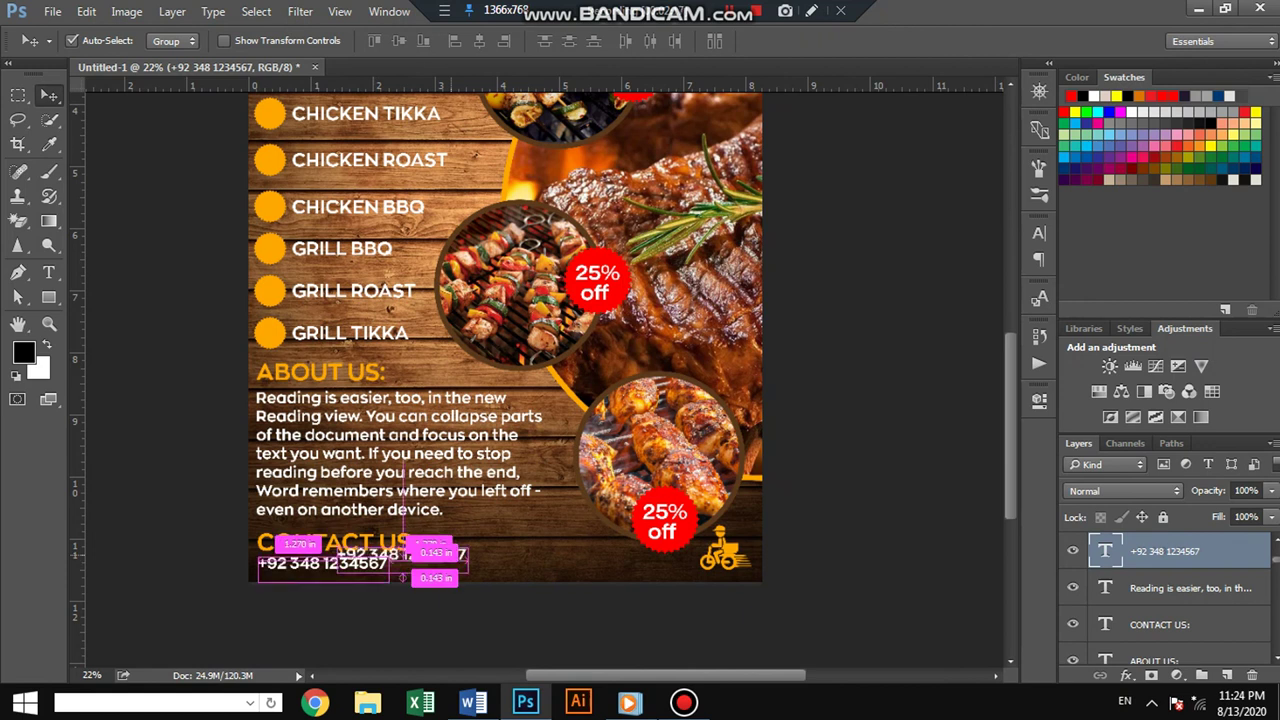
pyautogui.moveTo(385, 522); pyautogui.dragTo(666, 520)
pyautogui.click(48, 272)
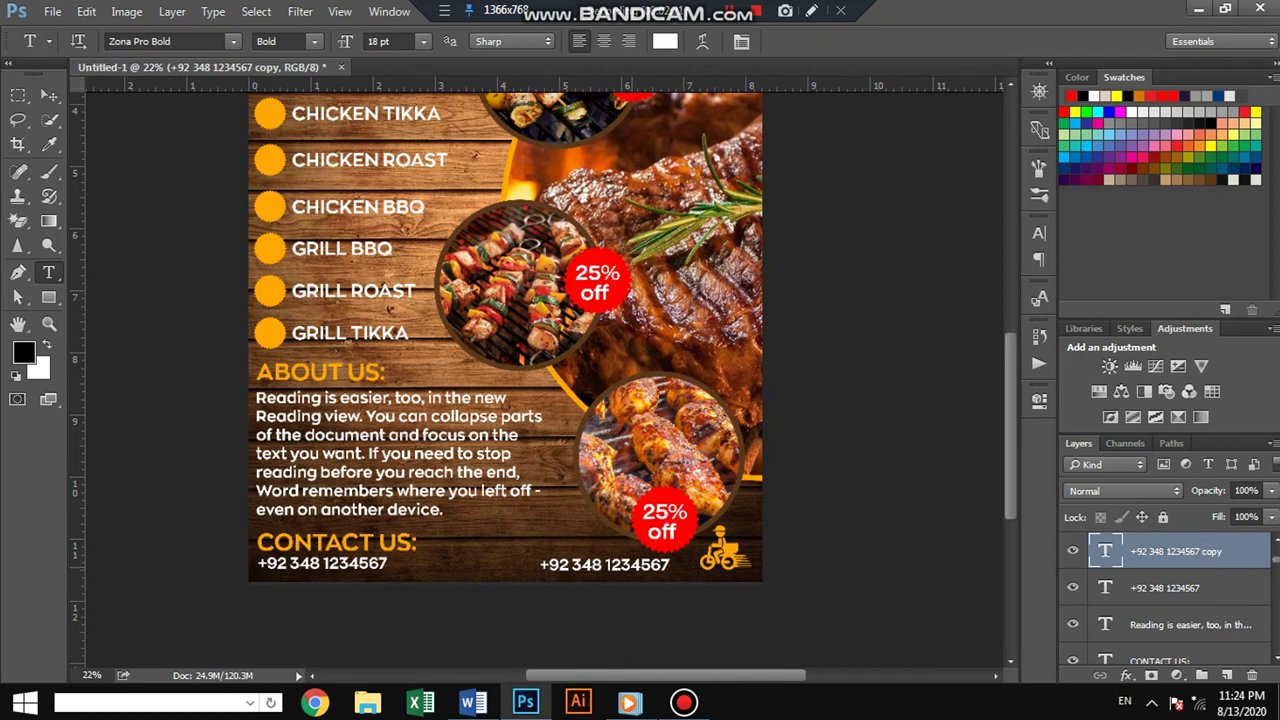
pyautogui.moveTo(671, 565); pyautogui.dragTo(538, 565)
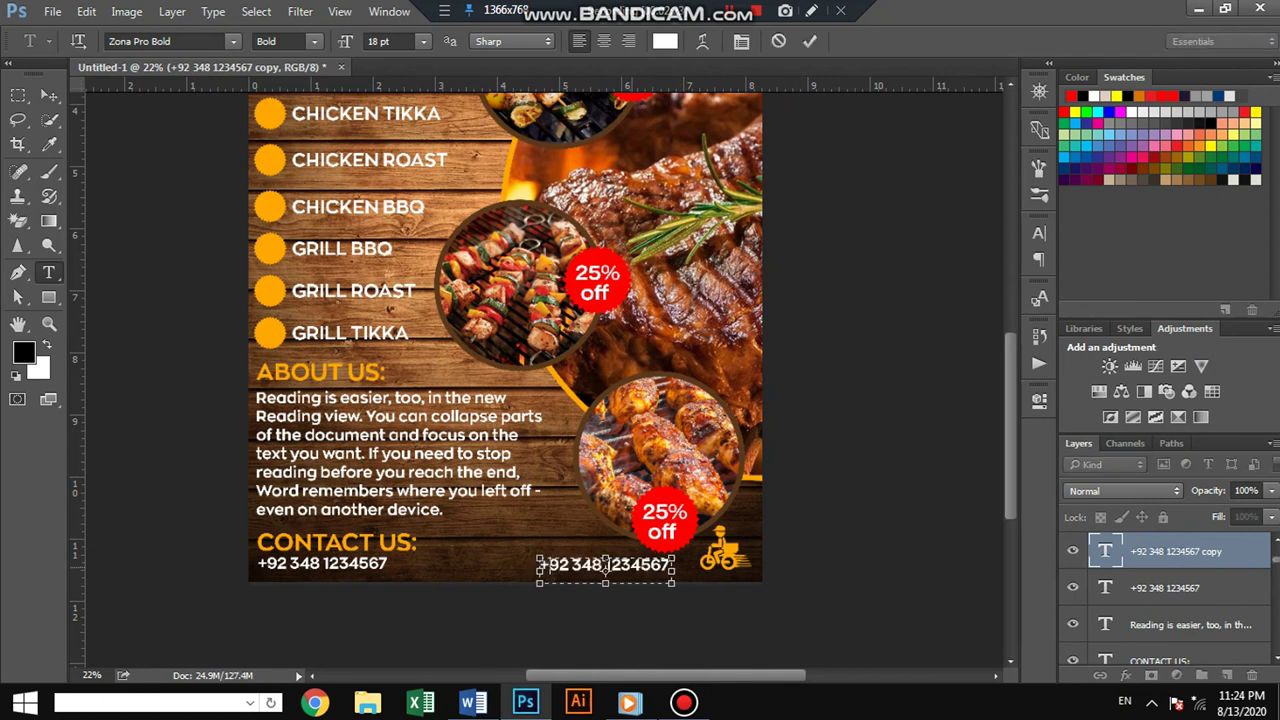
# Step: Retype the copy as FREE HOMW DELIVERY, widen its box, and position it with the icon
pyautogui.write('FREE HOMW')
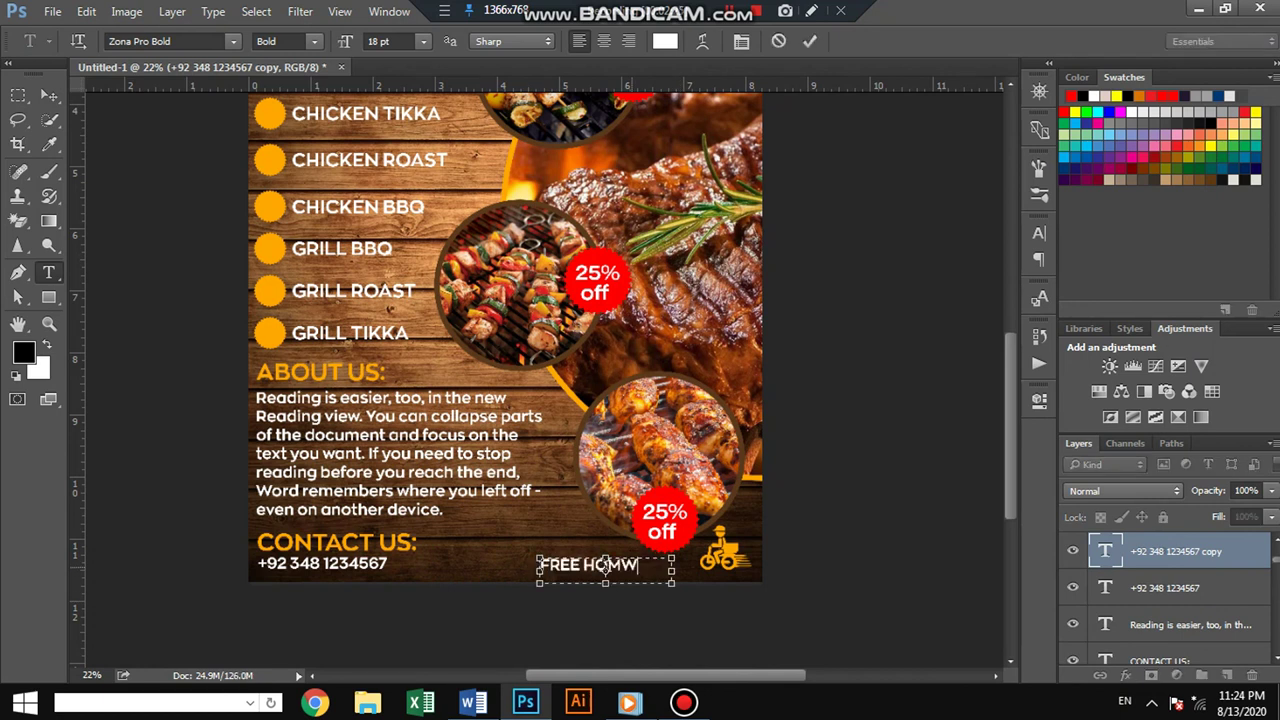
pyautogui.write(' DE')
pyautogui.write('L')
pyautogui.press('BackSpace')
pyautogui.press('BackSpace')
pyautogui.press('BackSpace')
pyautogui.write('DE')
pyautogui.moveTo(671, 571); pyautogui.dragTo(762, 571)
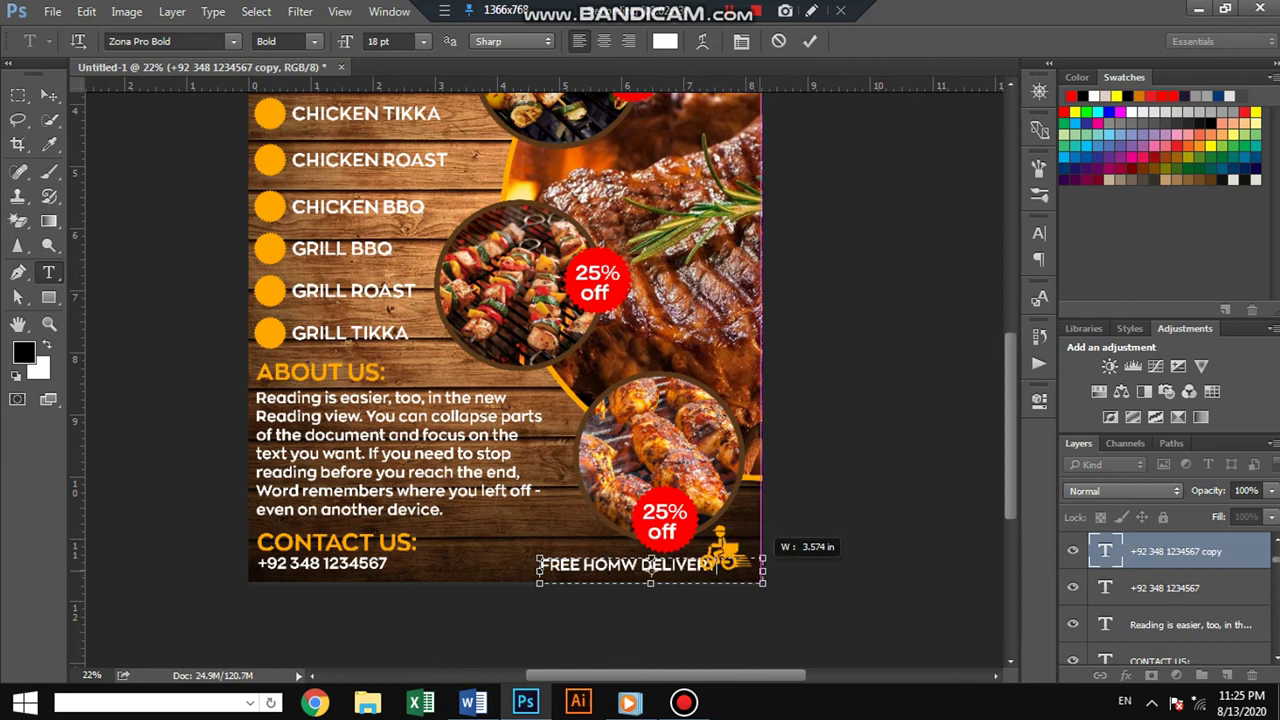
pyautogui.click(49, 95)
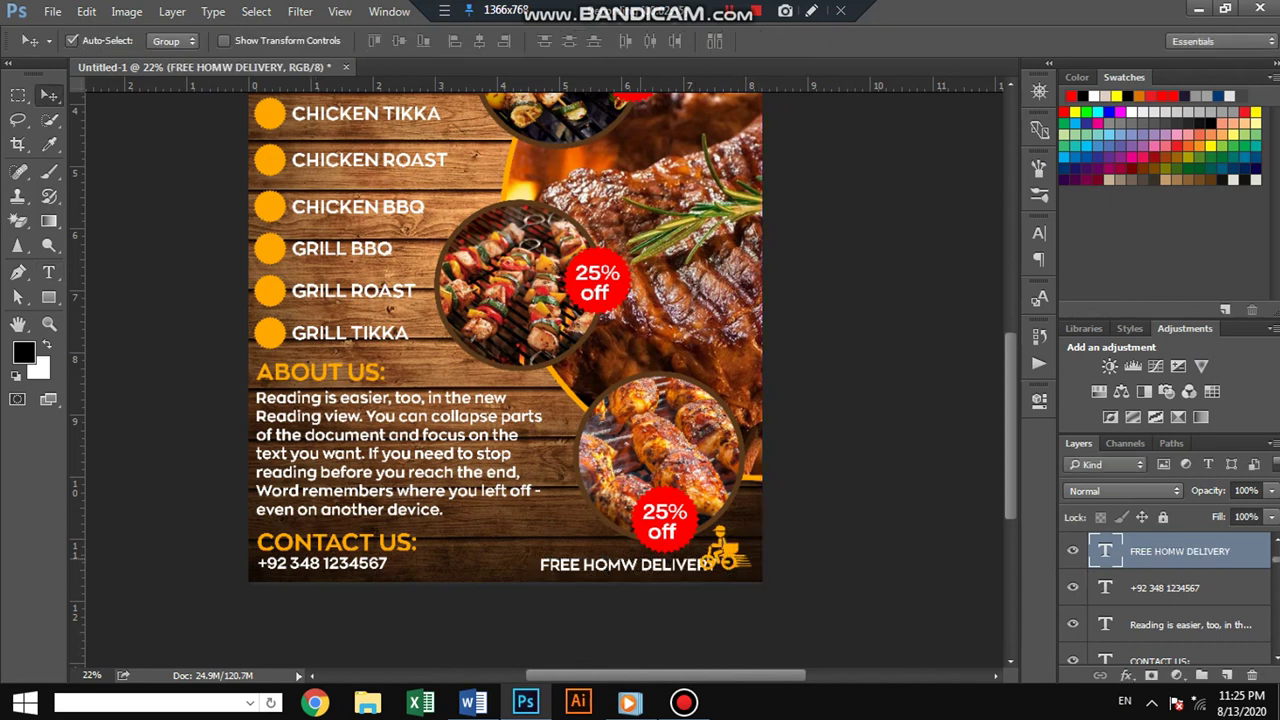
pyautogui.moveTo(660, 516); pyautogui.dragTo(639, 517)
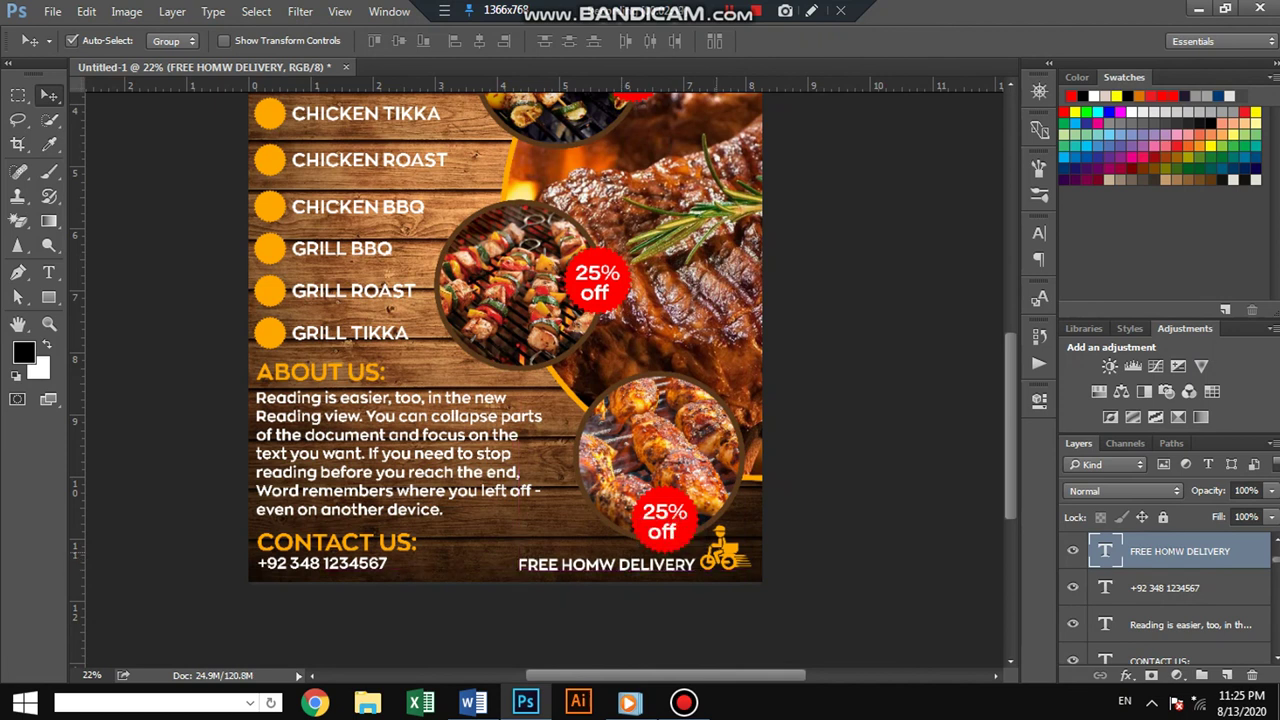
pyautogui.keyDown('shift'); pyautogui.click(726, 560); pyautogui.keyUp('shift')
pyautogui.hotkey('shift', 'Down')
pyautogui.hotkey('shift', 'Down')
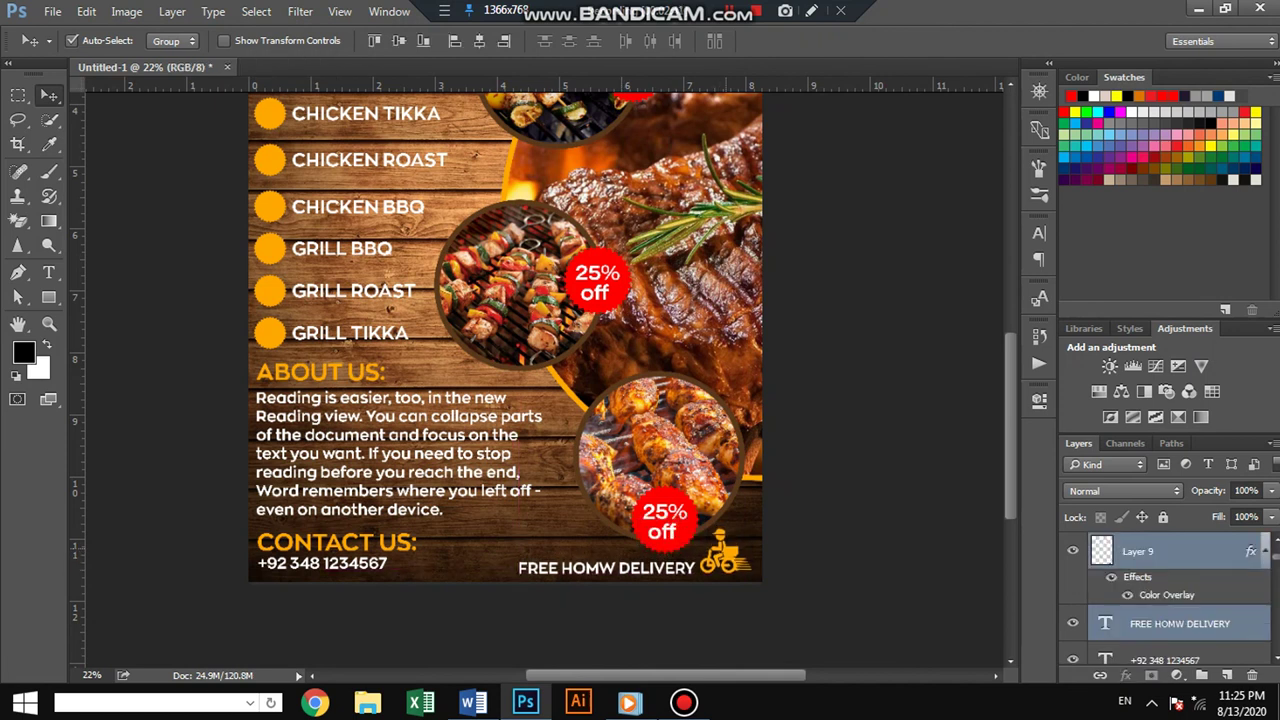
# Step: Nudge the CONTACT US: heading and phone number down, level with the FREE HOMW DELIVERY line
pyautogui.click(336, 541)
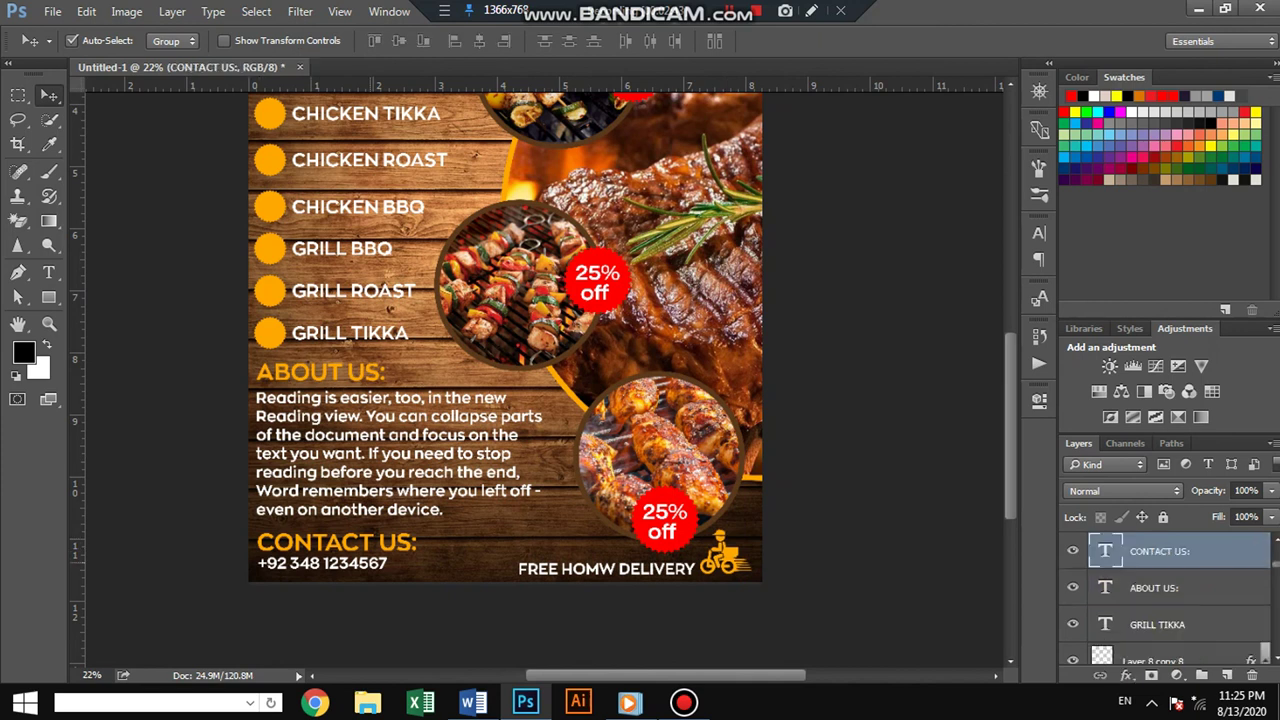
pyautogui.keyDown('shift'); pyautogui.click(322, 563); pyautogui.keyUp('shift')
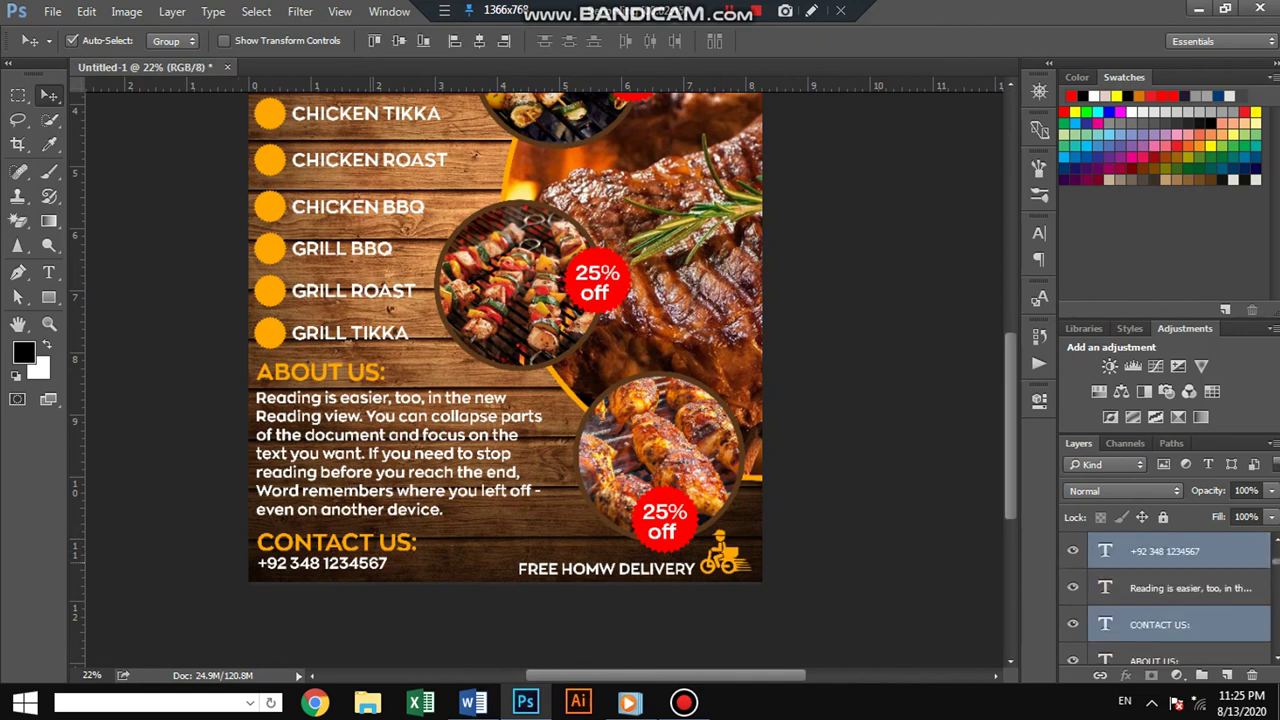
pyautogui.hotkey('shift', 'Down')
pyautogui.hotkey('shift', 'Down')
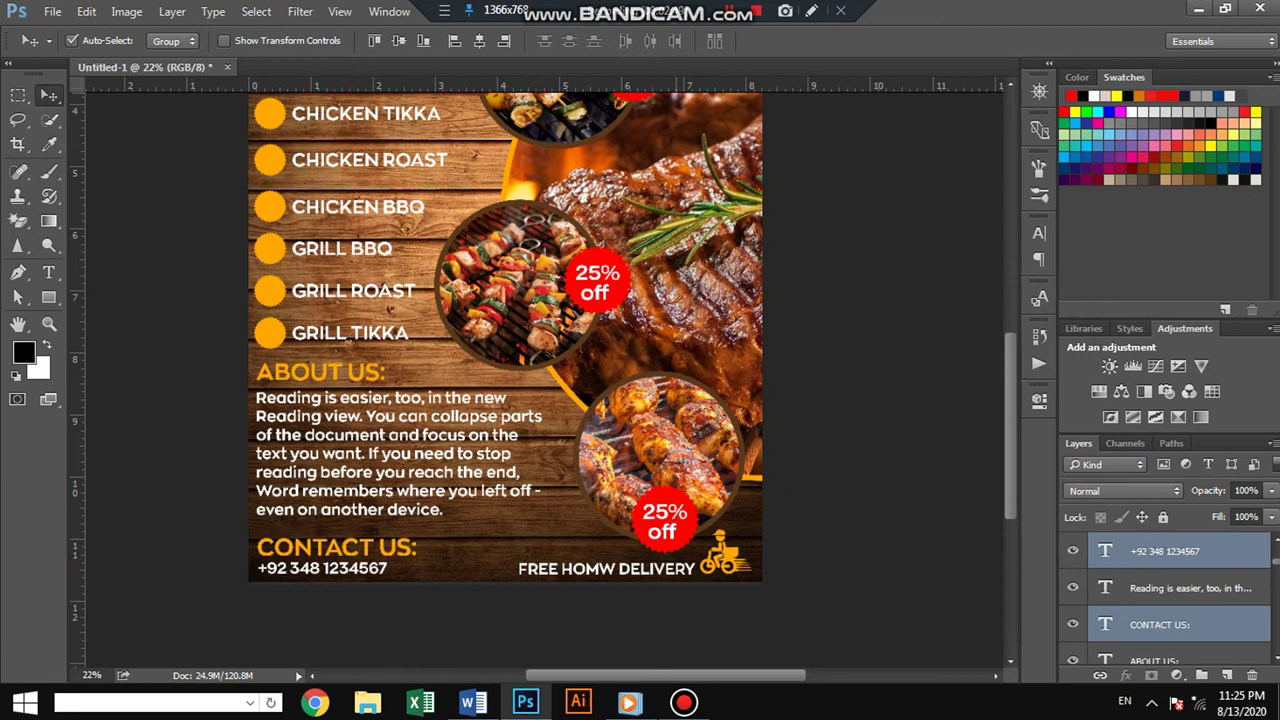
pyautogui.moveTo(700, 85)
pyautogui.mouseDown()
pyautogui.moveTo(690, 582)
pyautogui.moveTo(760, 72)
pyautogui.mouseUp()
pyautogui.scroll(-1, 744, 85)
pyautogui.scroll(-1, 547, 380)
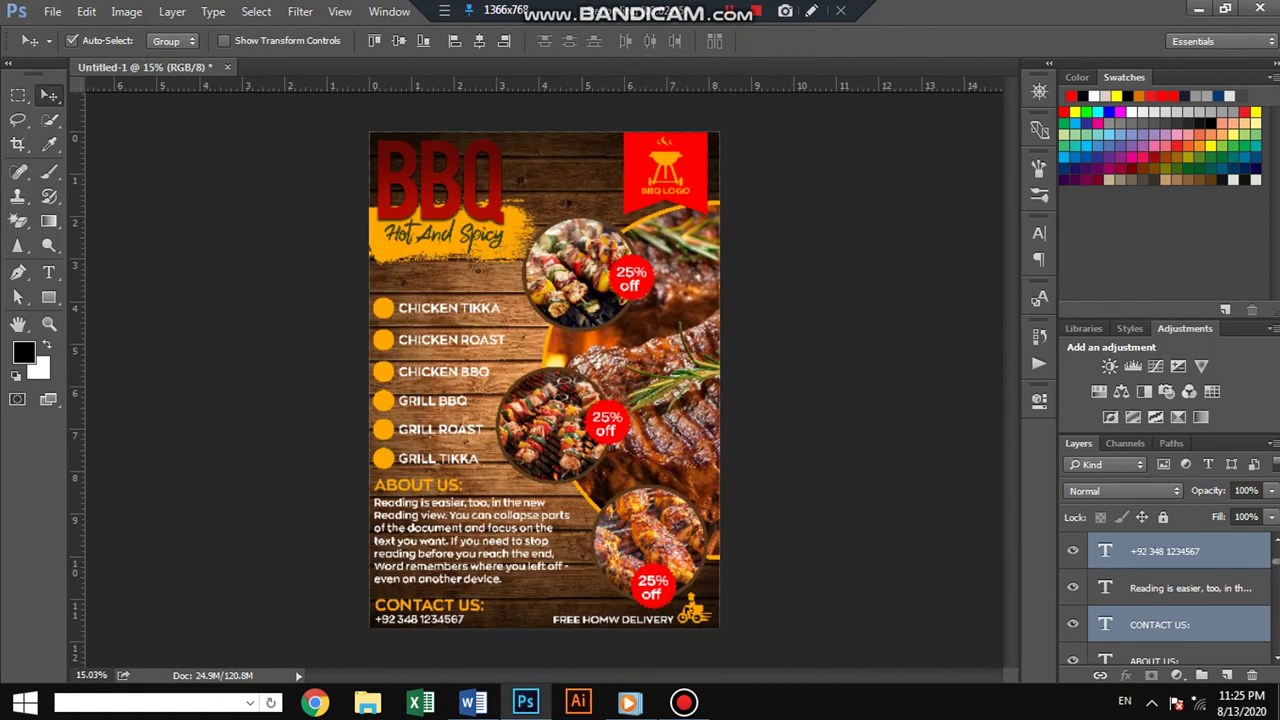
pyautogui.scroll(5, 1165, 600)
pyautogui.scroll(5, 1165, 600)
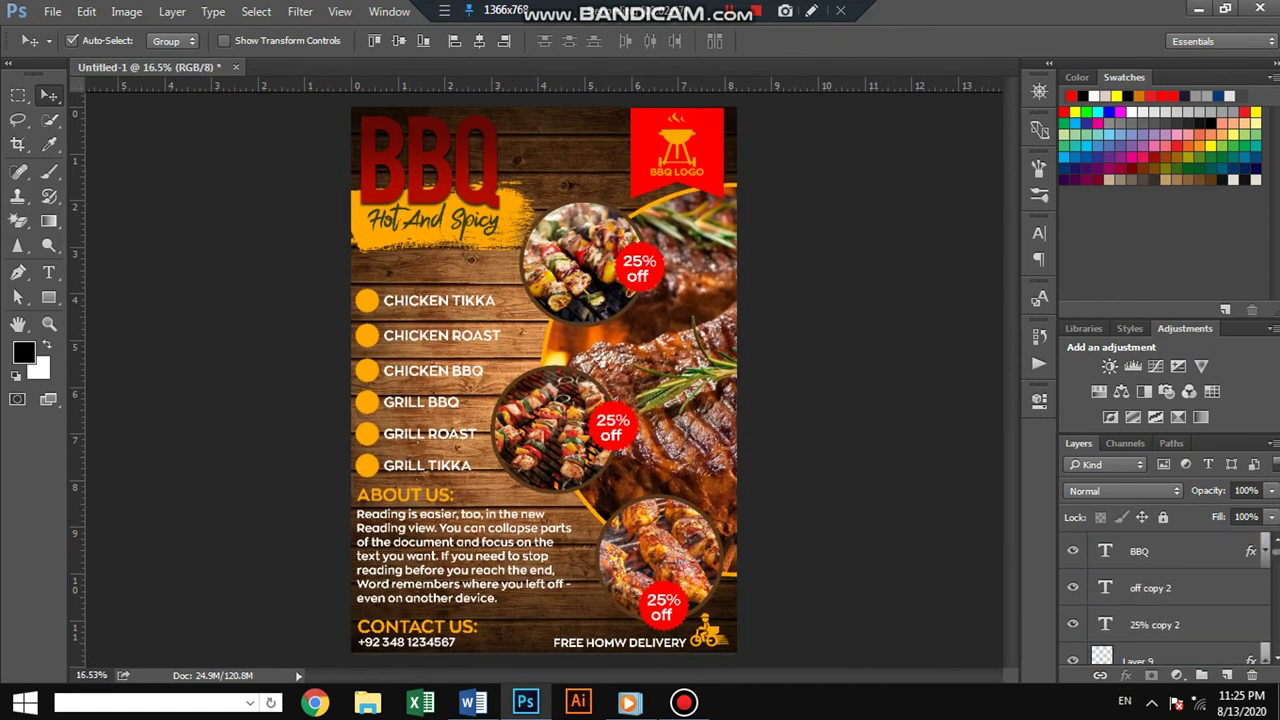
pyautogui.click(1150, 550)
# Step: Add a Levels adjustment layer with input black at 22 and white at 241
pyautogui.click(1177, 675)
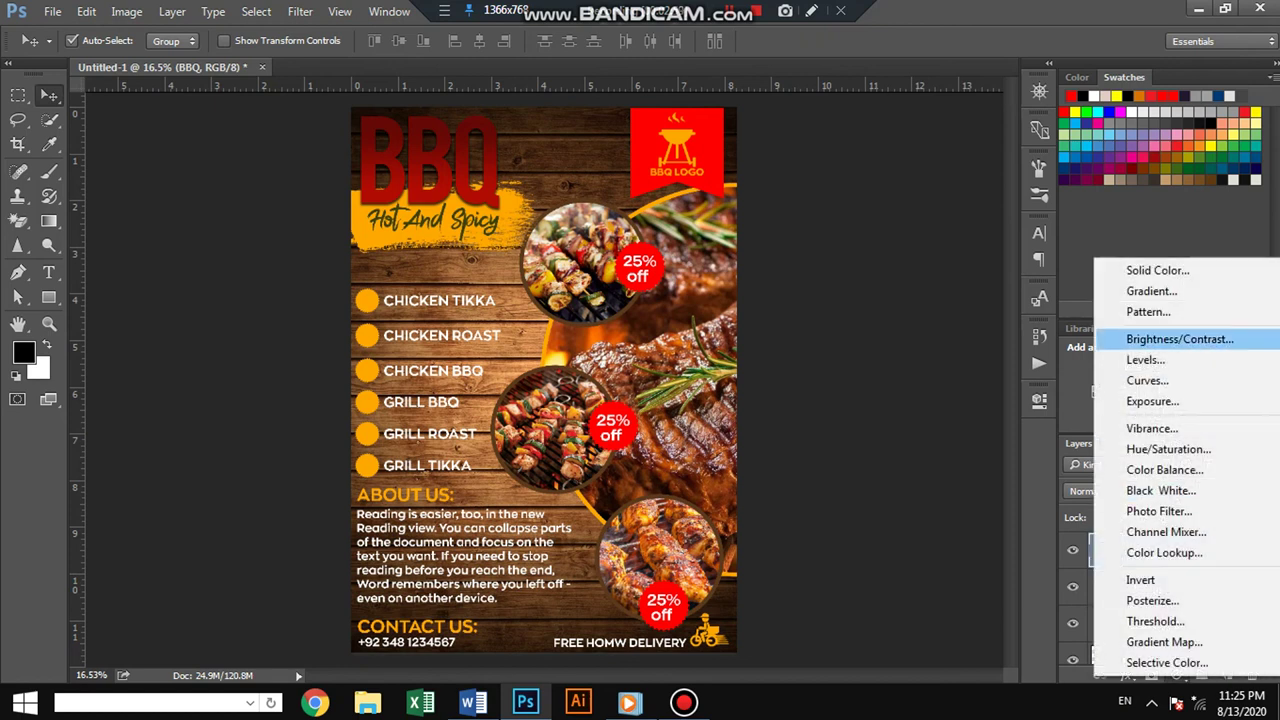
pyautogui.click(1145, 360)
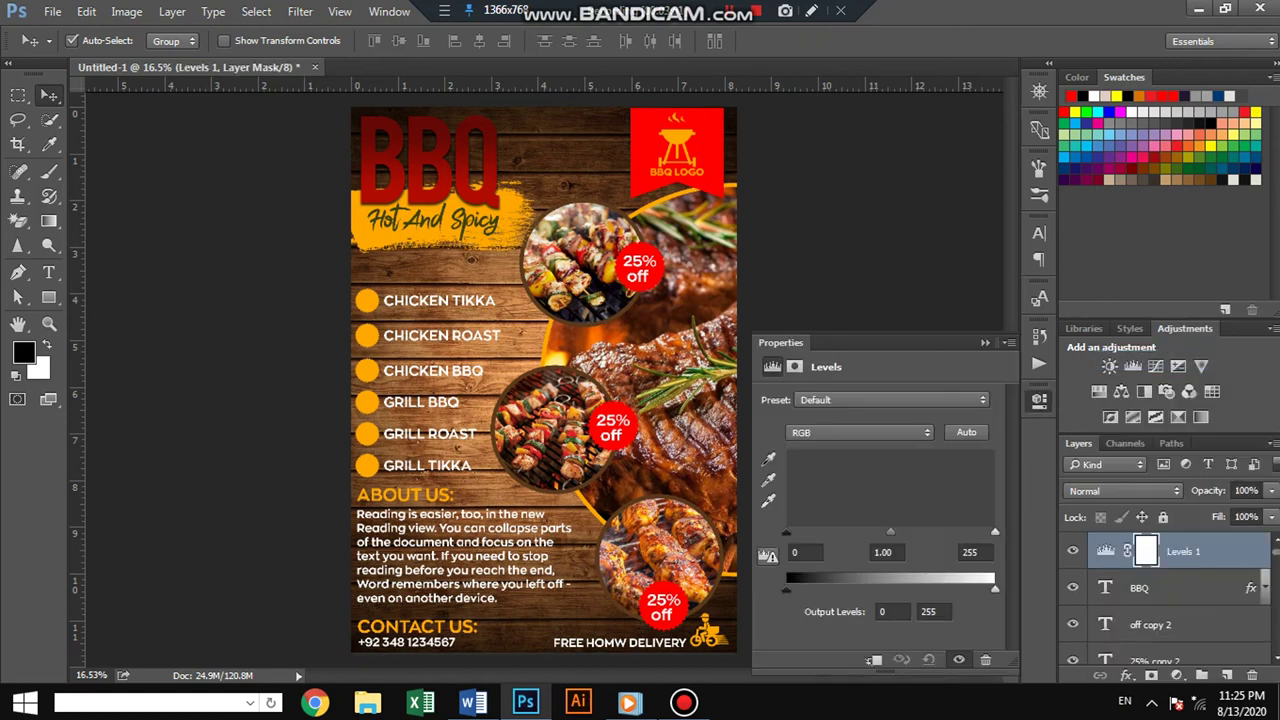
pyautogui.moveTo(786, 531); pyautogui.dragTo(804, 531)
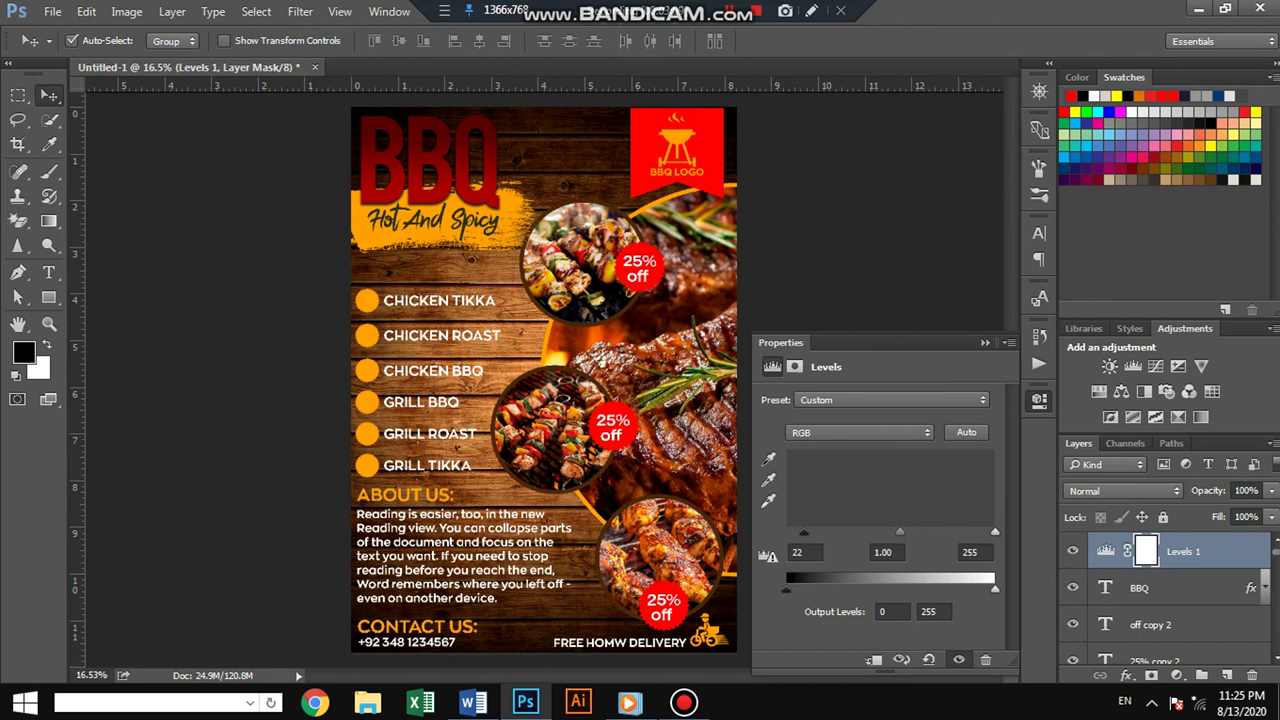
pyautogui.moveTo(995, 531); pyautogui.dragTo(984, 531)
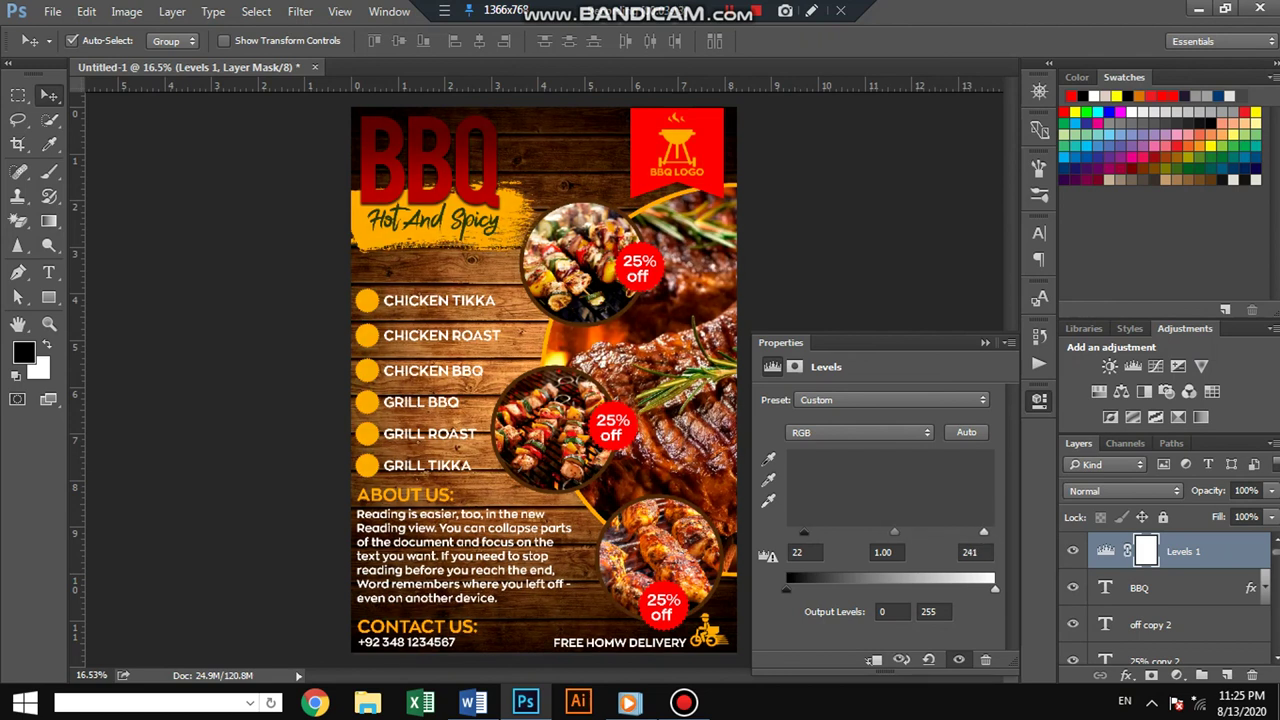
pyautogui.click(985, 342)
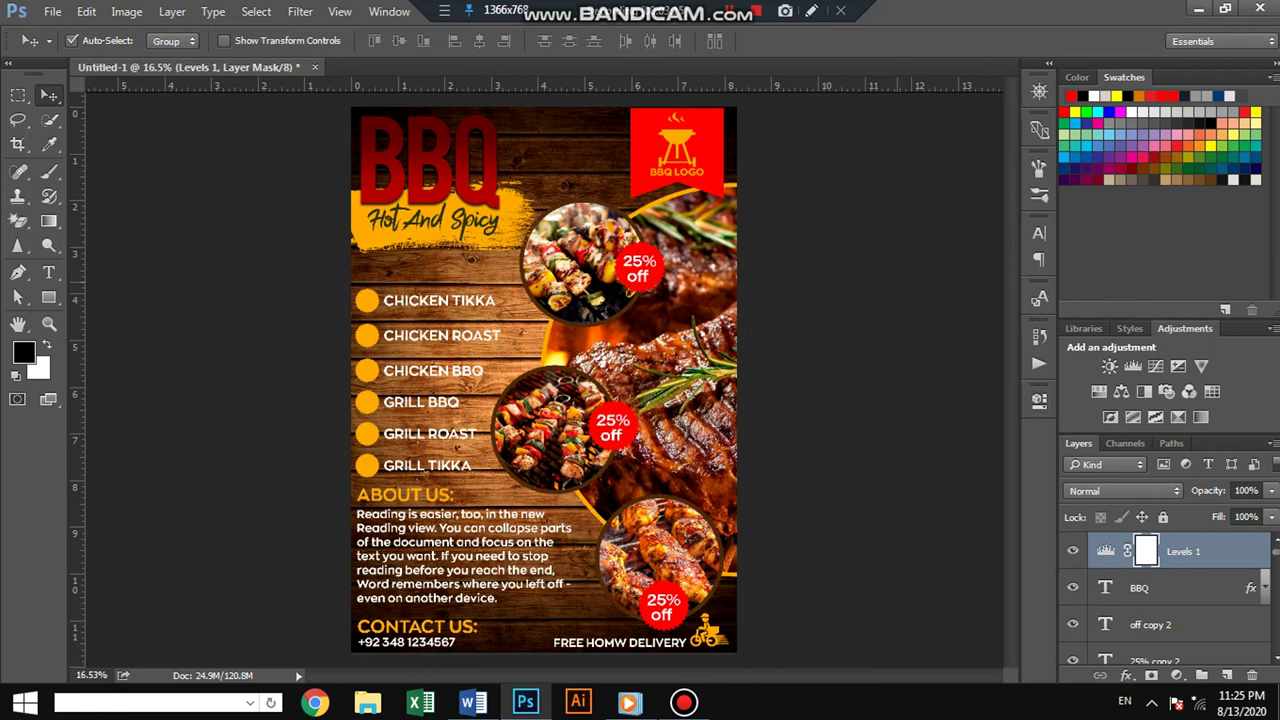